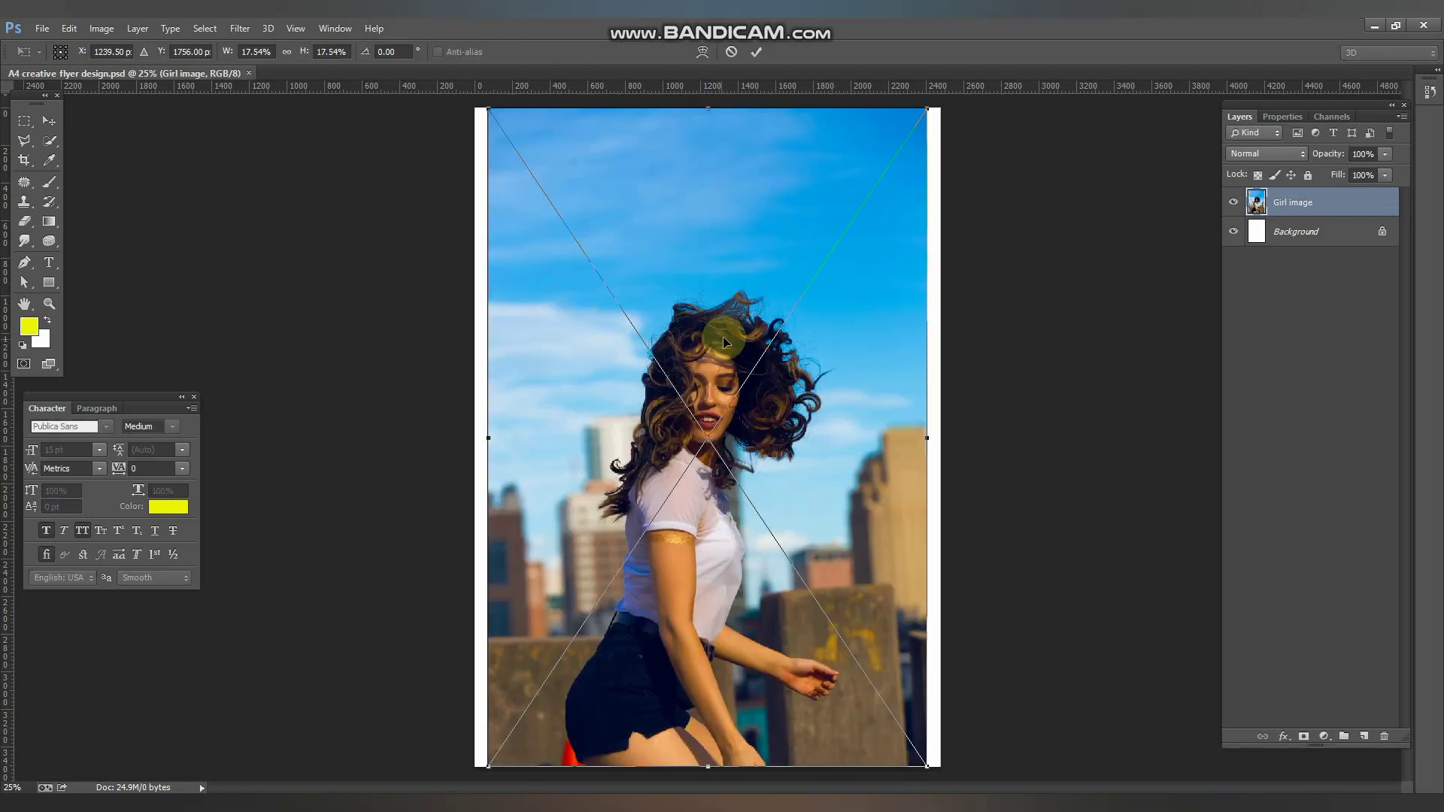
Step: Place the girl image, save the document, then shrink the image proportionally and centre it roughly on the page
key("Return")
key("ctrl+s")
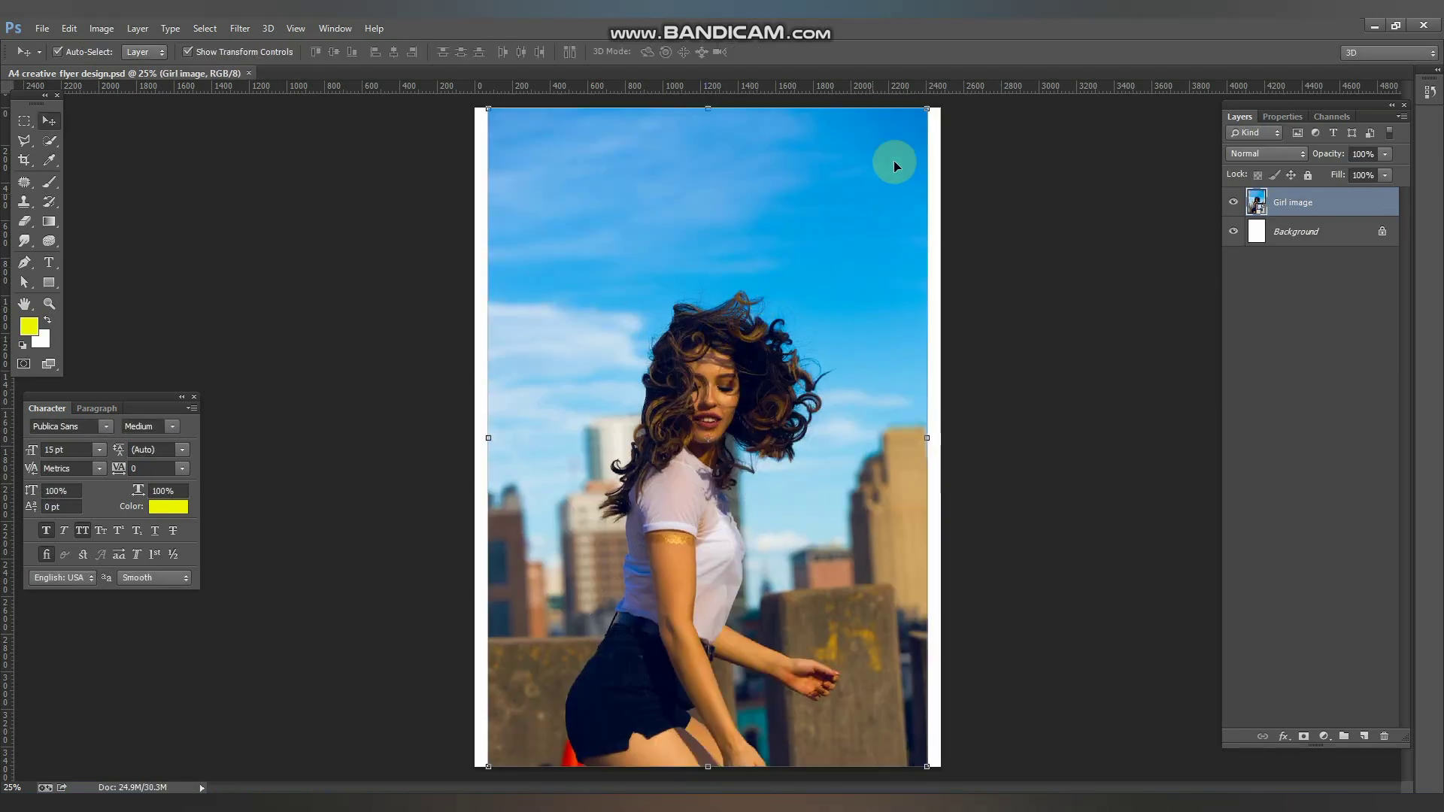
left_click_drag(927, 111, 774, 342)
left_click_drag(631, 482, 717, 359)
key("Return")
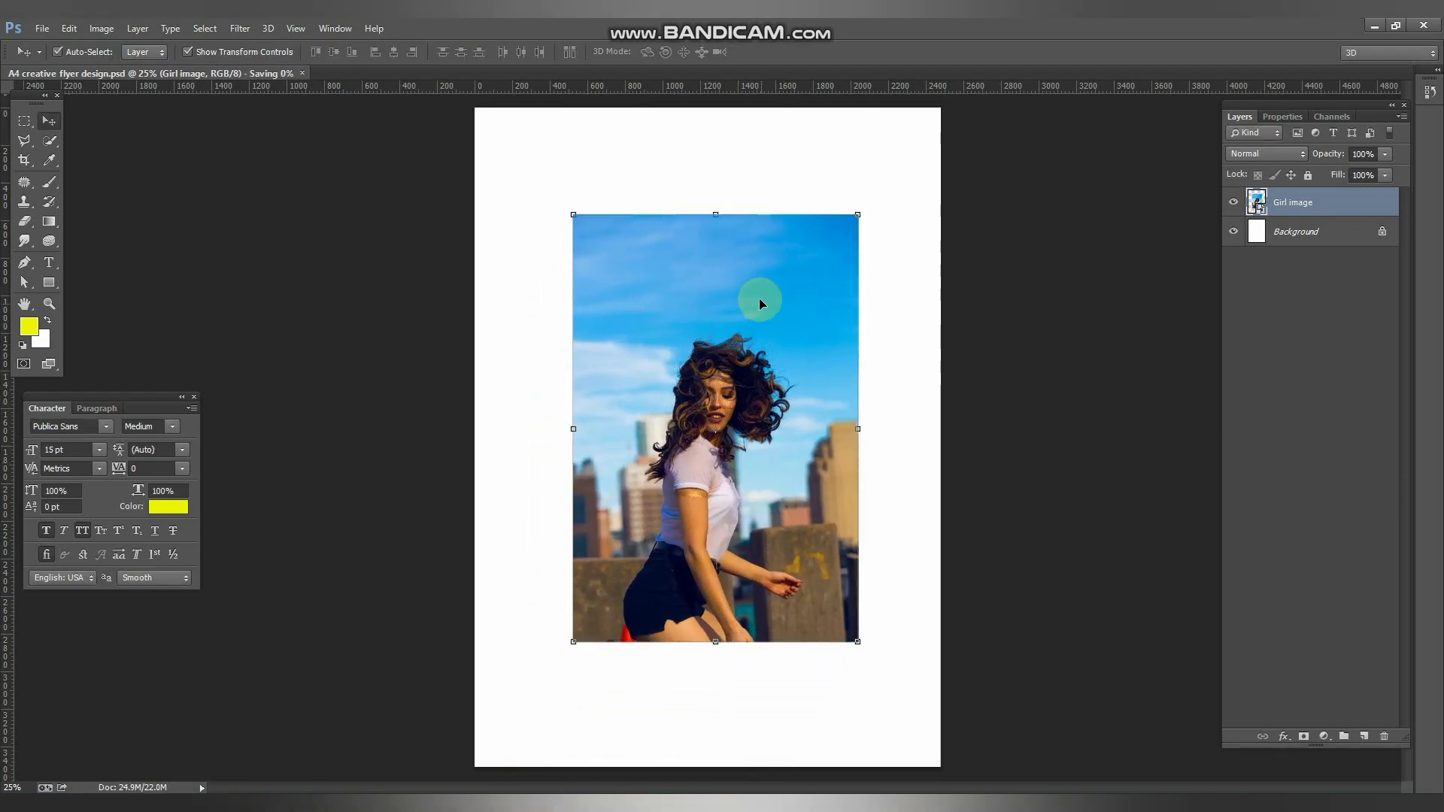
Step: Draw a yellow rectangle of about 1712 × 2404 px covering the girl image
left_click(49, 282)
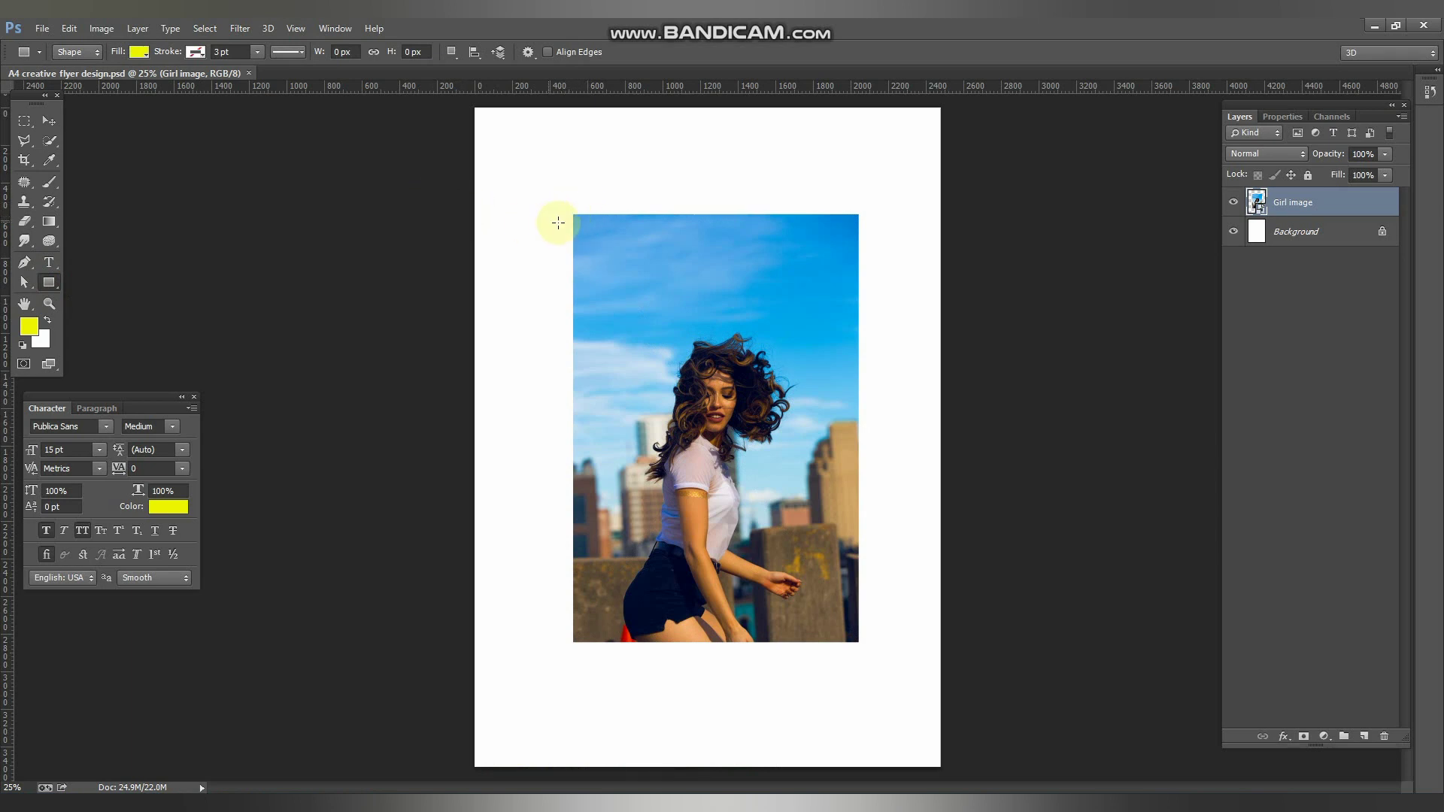
left_click_drag(560, 207, 882, 659)
left_click(49, 121)
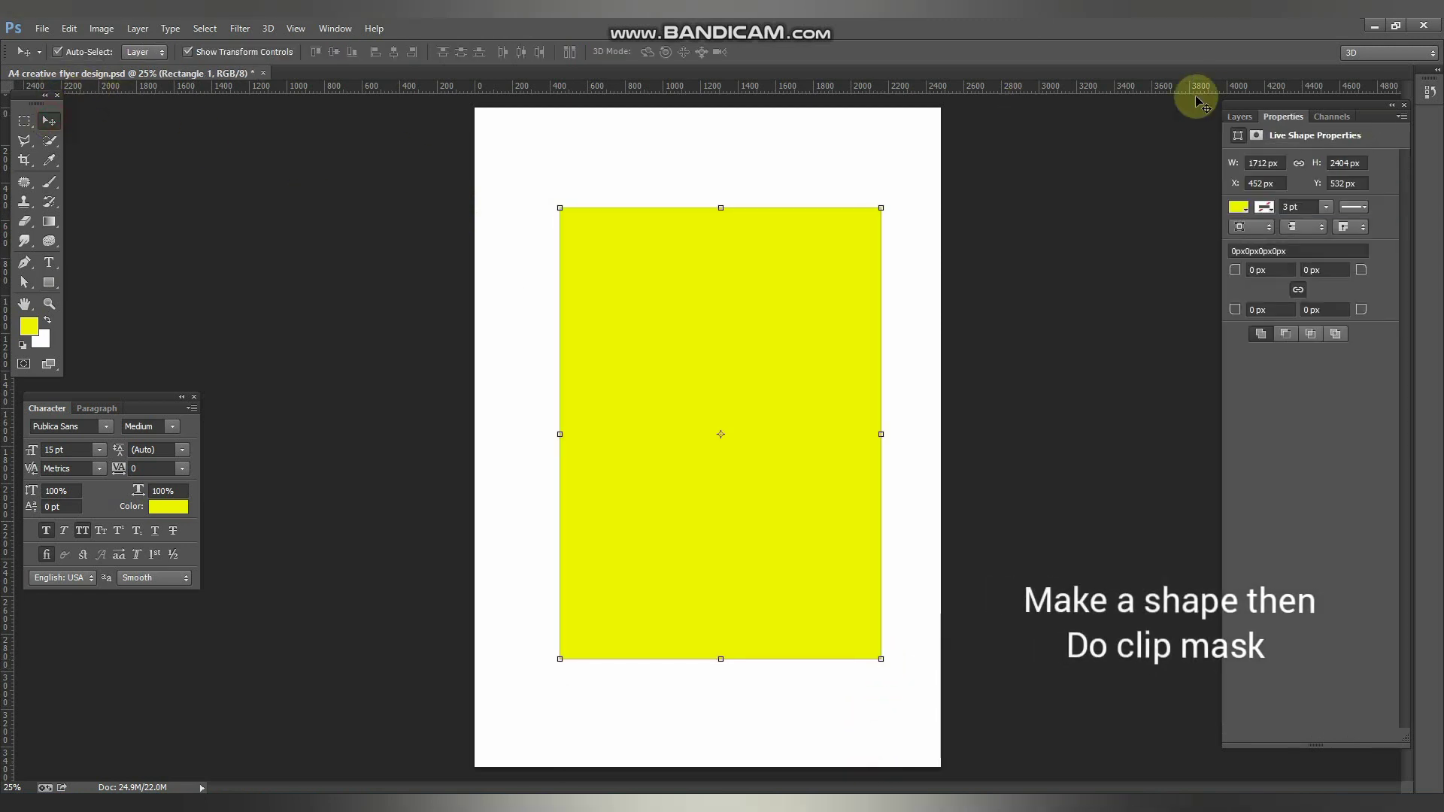
Step: Move the Girl image layer above Rectangle 1 and clip it to that rectangle
left_click(1240, 118)
left_click(1316, 233)
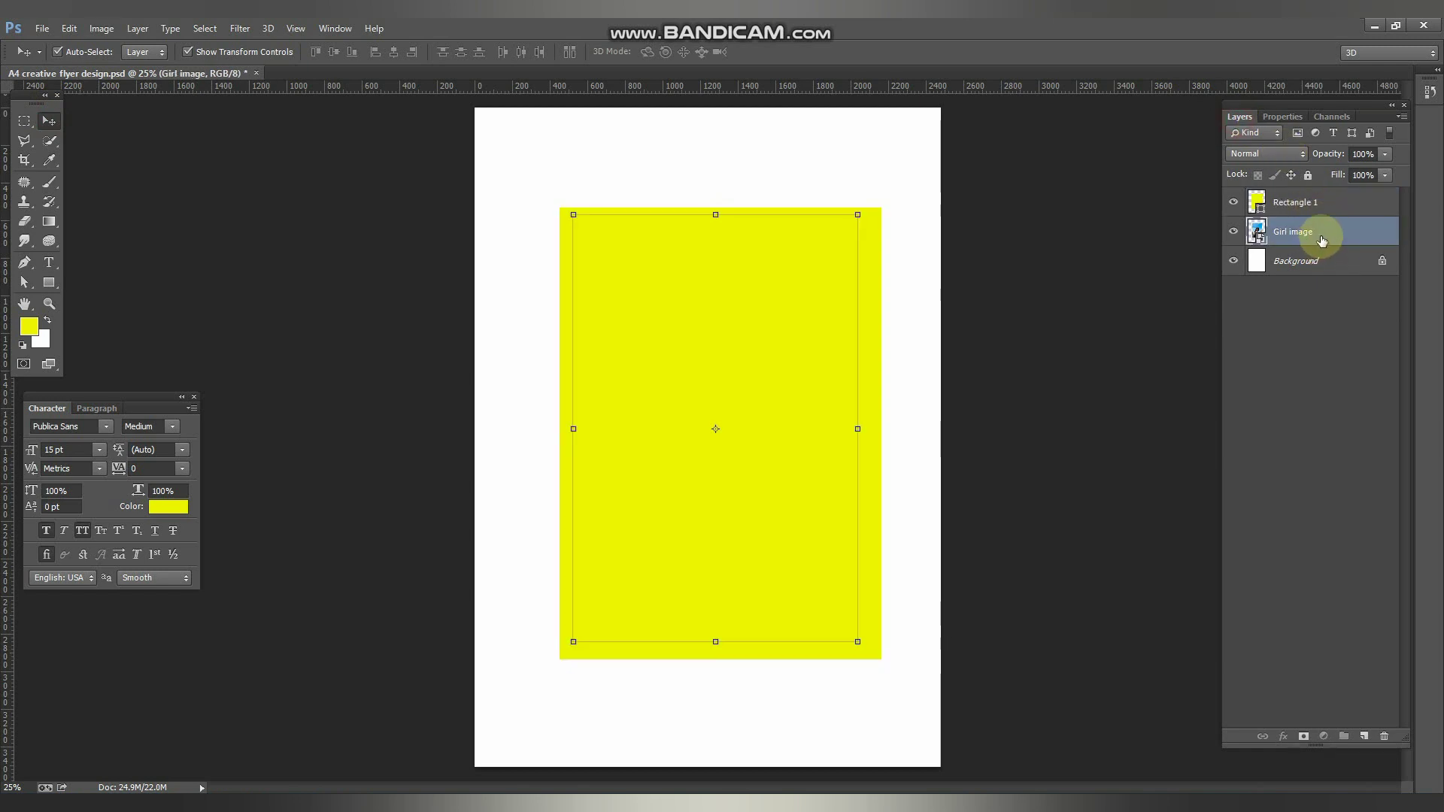
left_click_drag(1322, 241, 1322, 194)
left_click(1321, 215, "alt")
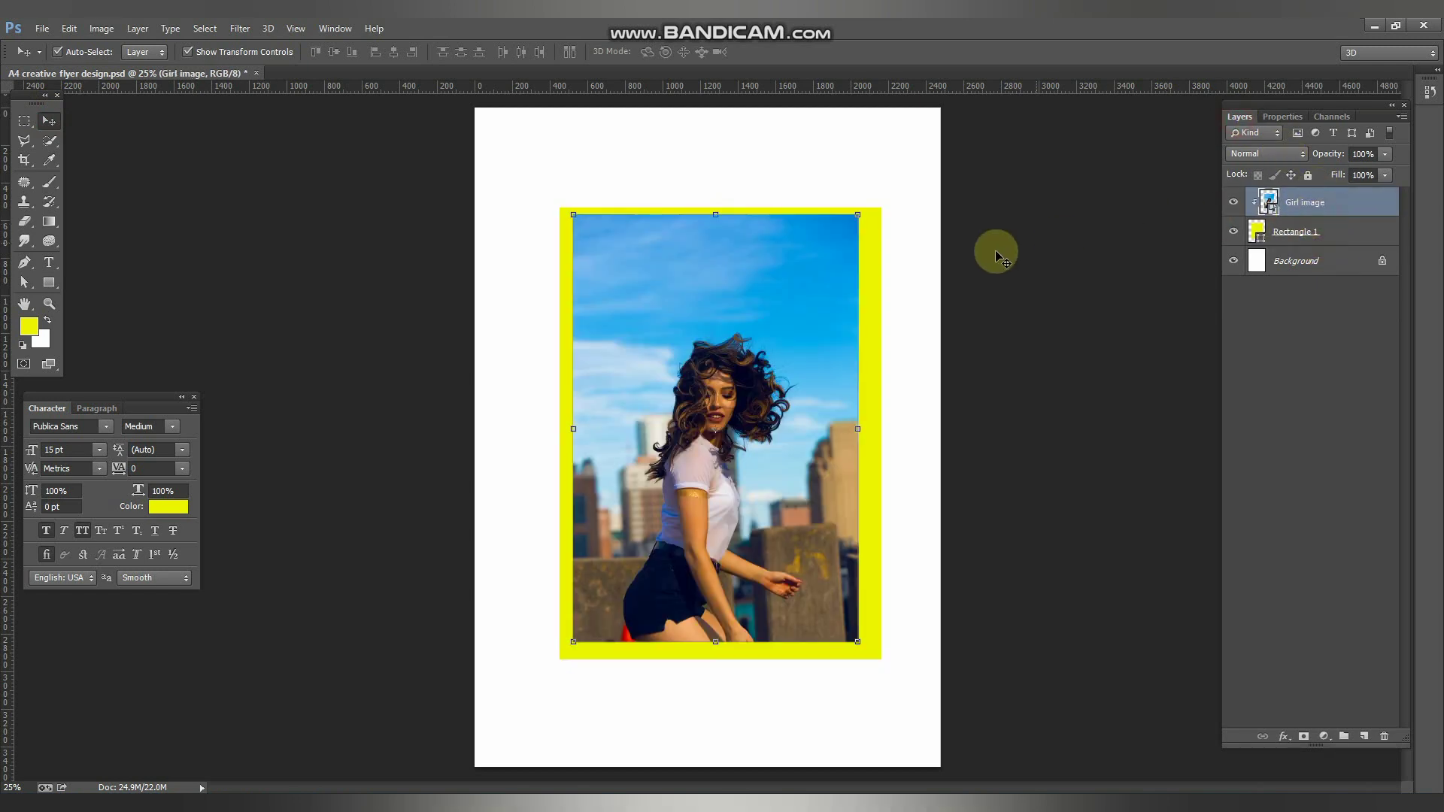
Step: Enlarge the clipped girl image to about 14.15% so it covers the whole rectangle
left_click_drag(858, 215, 893, 164)
double_click(841, 260)
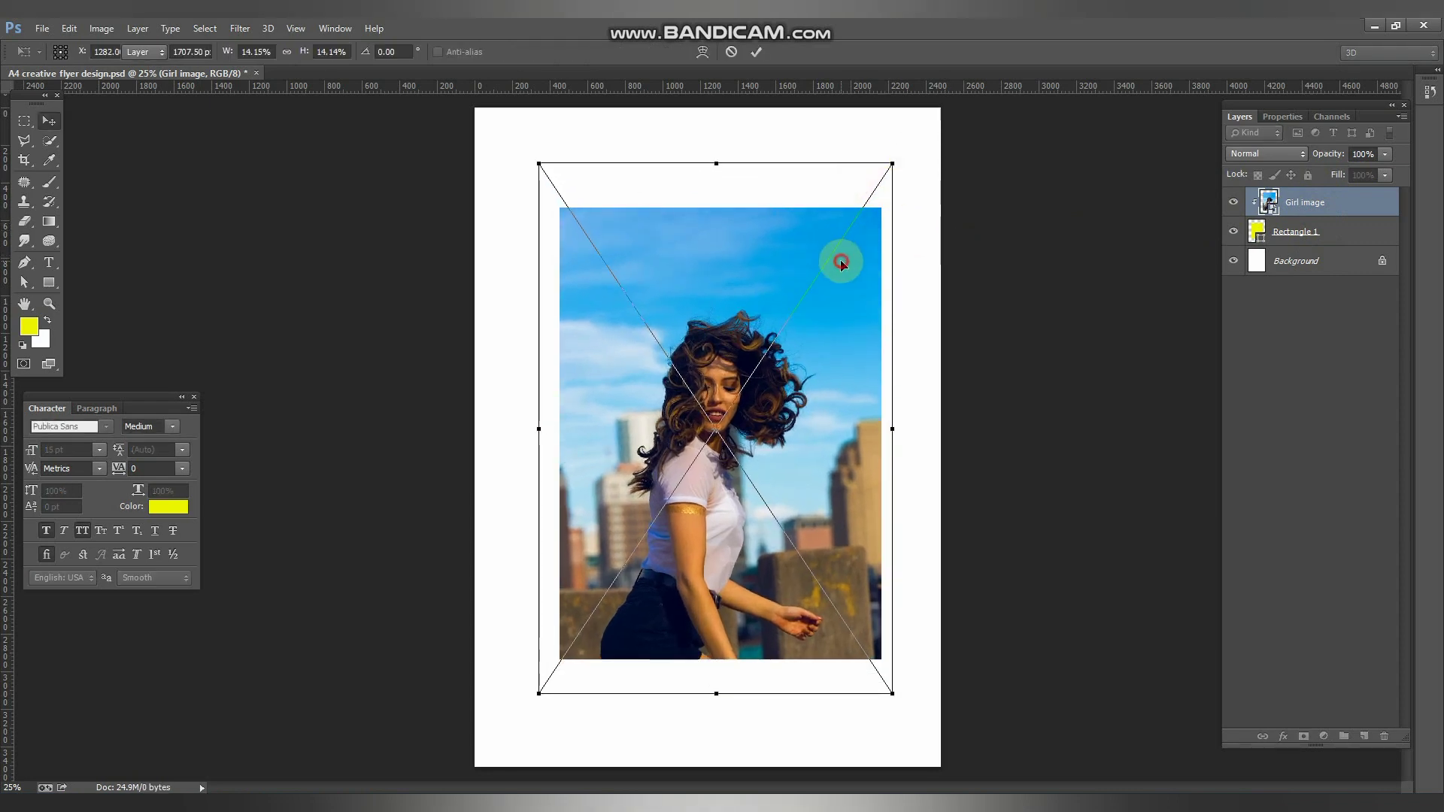
left_click(1005, 262)
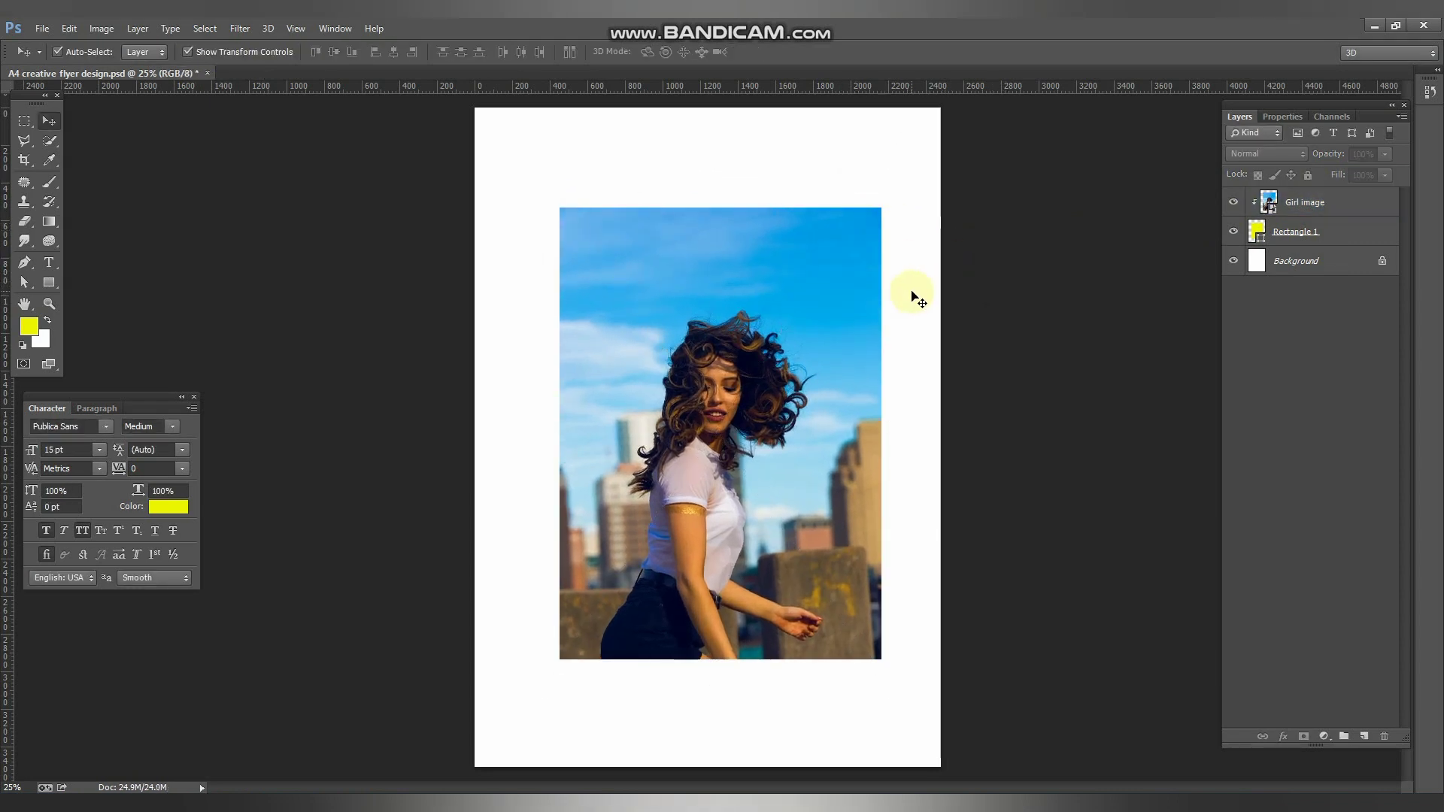
Step: Move the girl image and its rectangle together slightly up and left on the page, and save
left_click_drag(972, 282, 751, 351)
left_click(322, 300)
key("ctrl+s")
Step: Enlarge the girl image to about 14.96%, reposition it within its clipping rectangle, and save
left_click(724, 327)
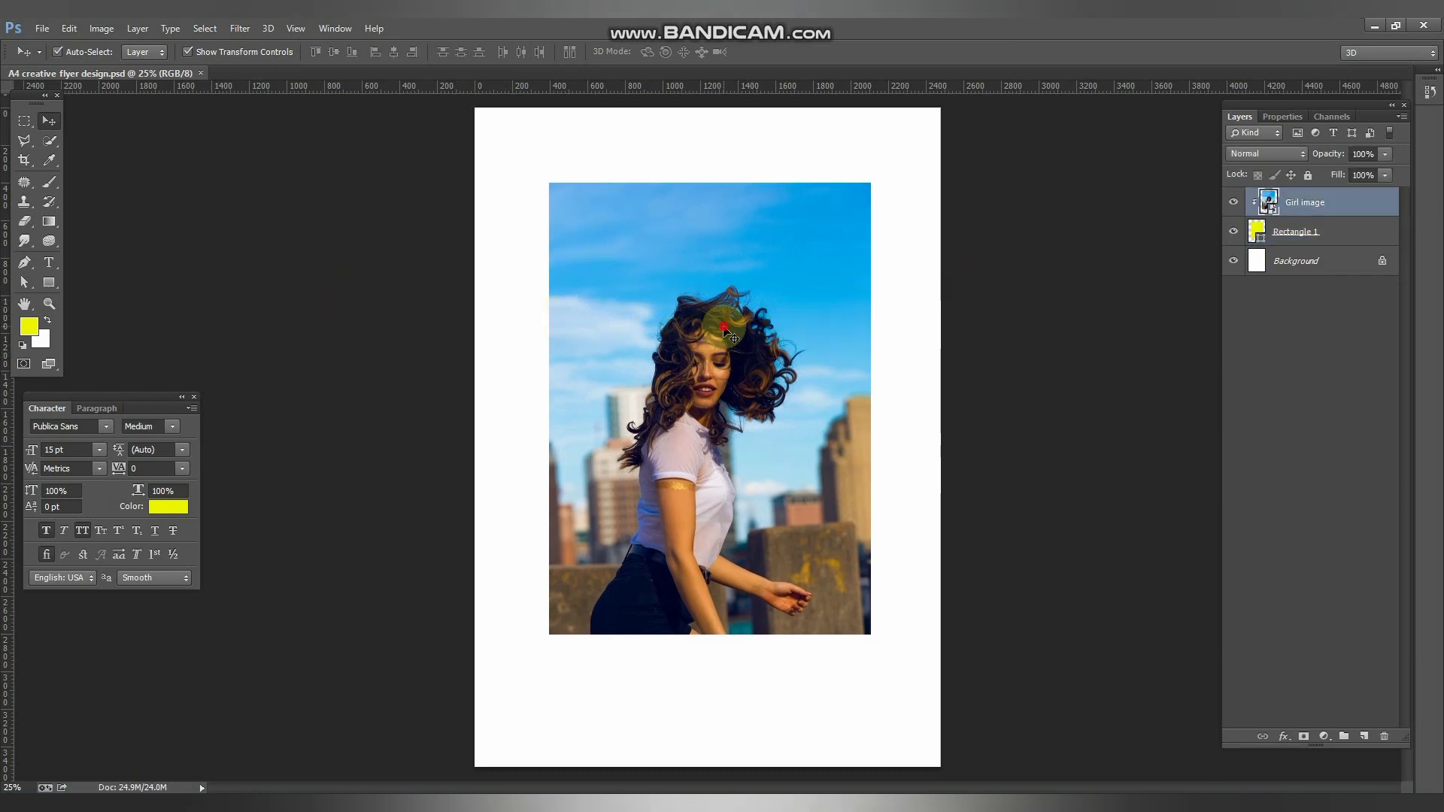
left_click_drag(783, 328, 803, 337)
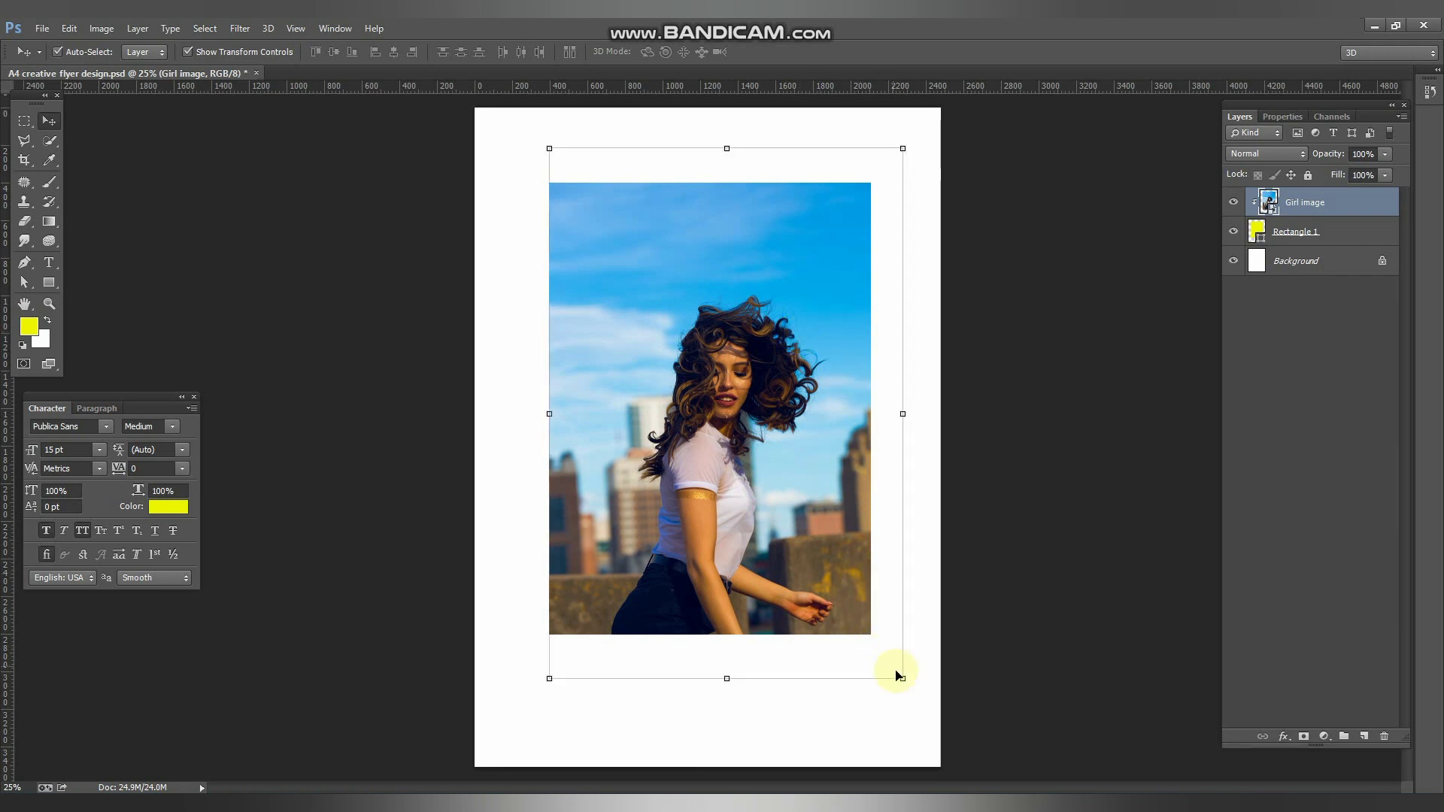
left_click_drag(903, 680, 924, 709)
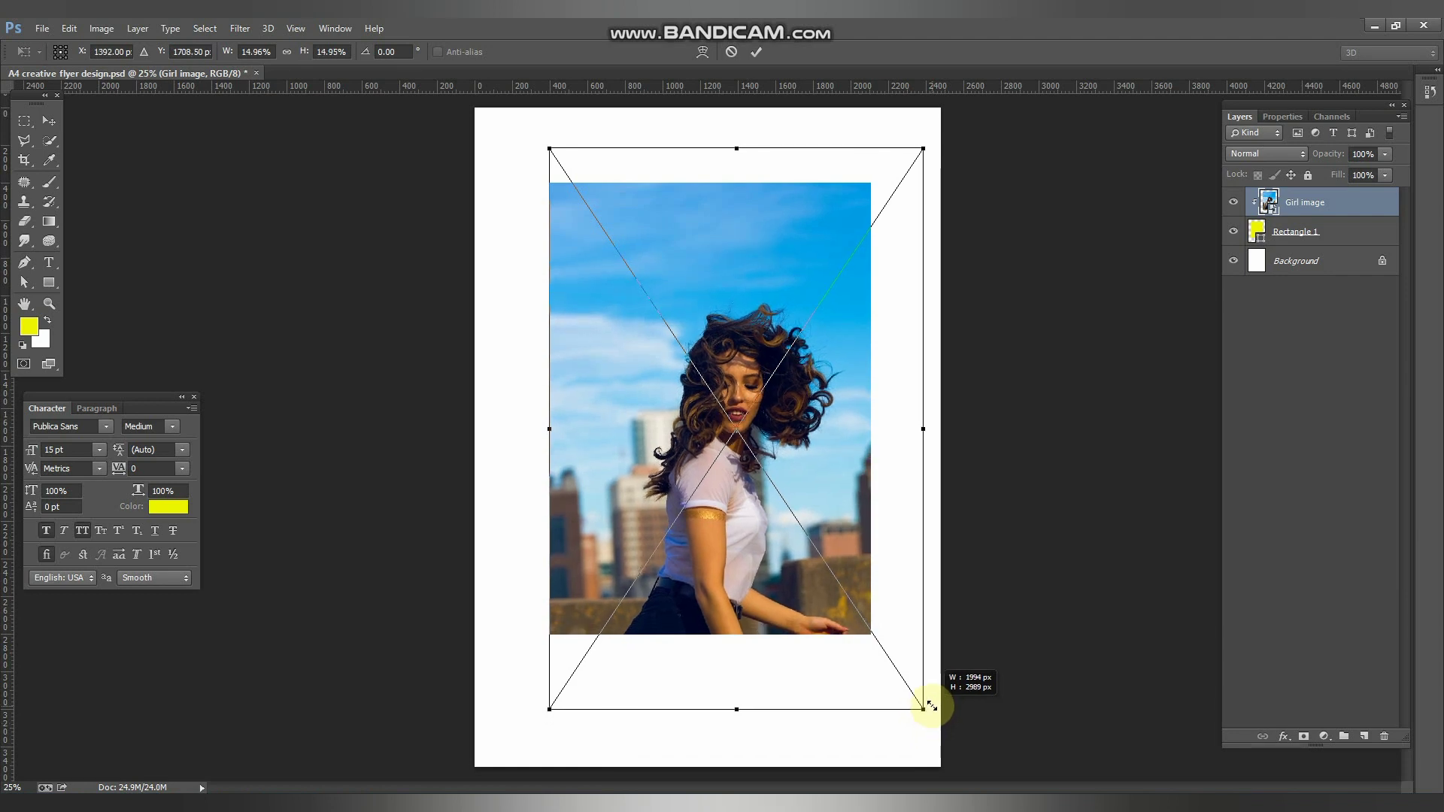
double_click(797, 532)
left_click_drag(797, 532, 789, 467)
key("ctrl+s")
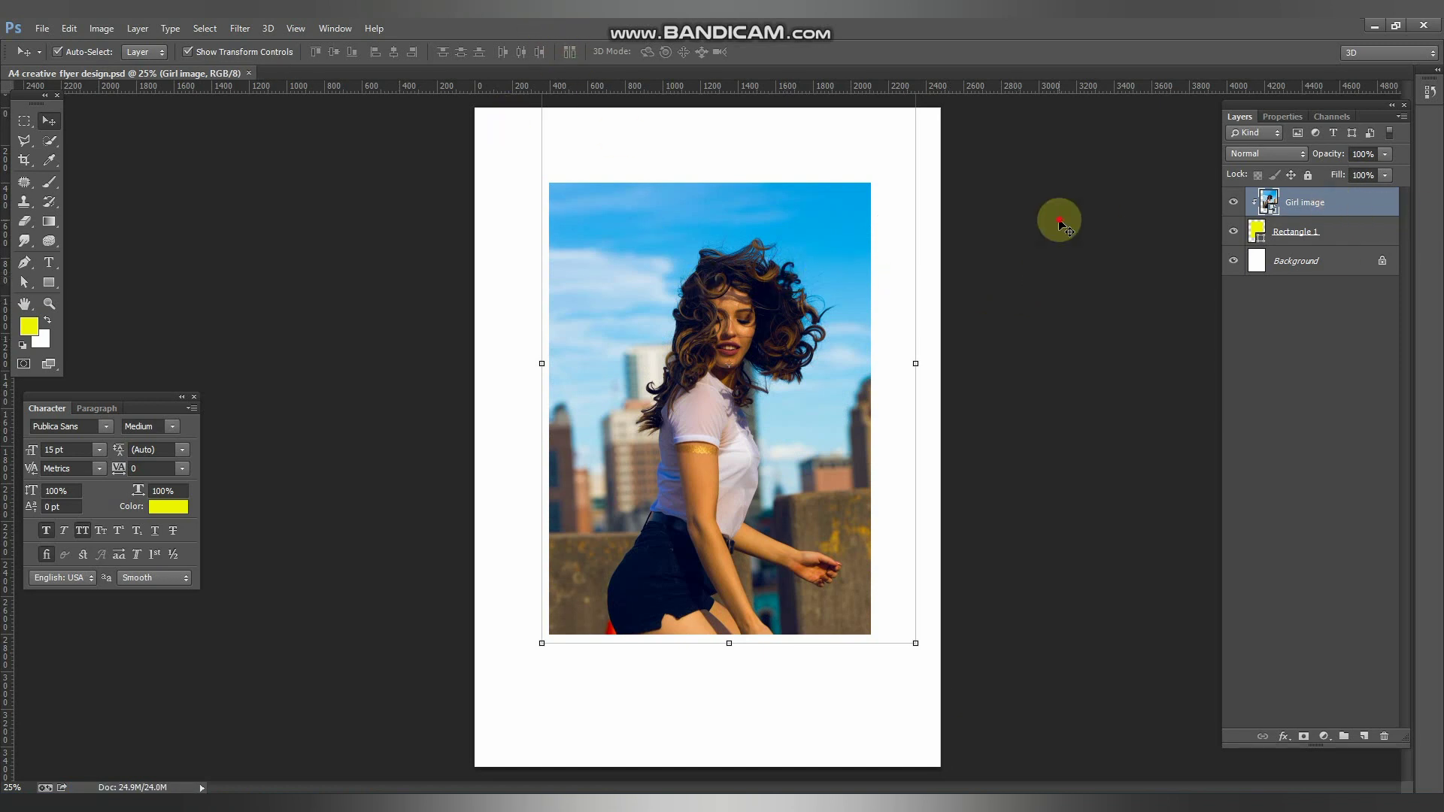
Step: Rasterize the Girl image layer, desaturate it to black and white, and save
left_click(1288, 203, "ctrl")
left_click(1312, 205)
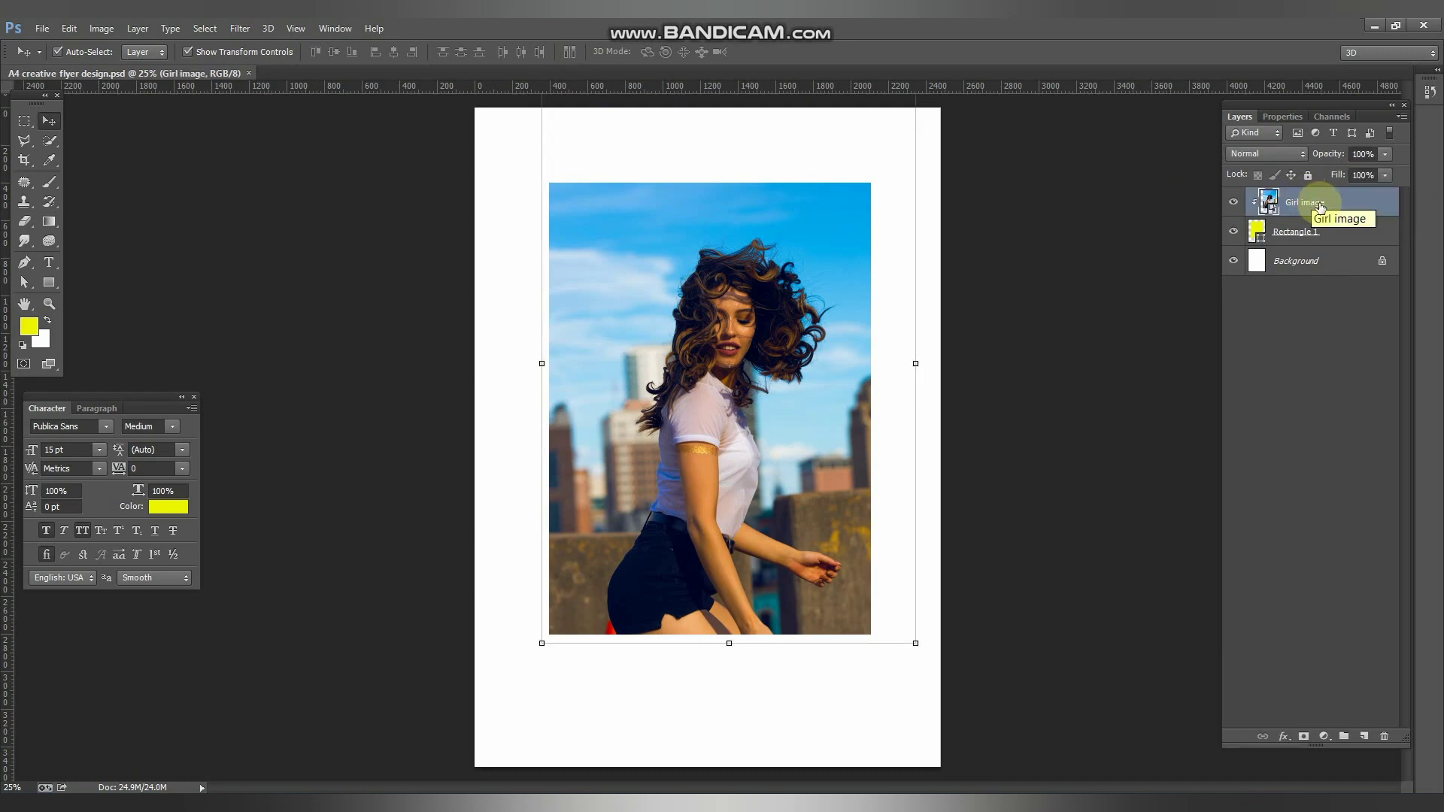
right_click(1333, 203)
left_click(1040, 304)
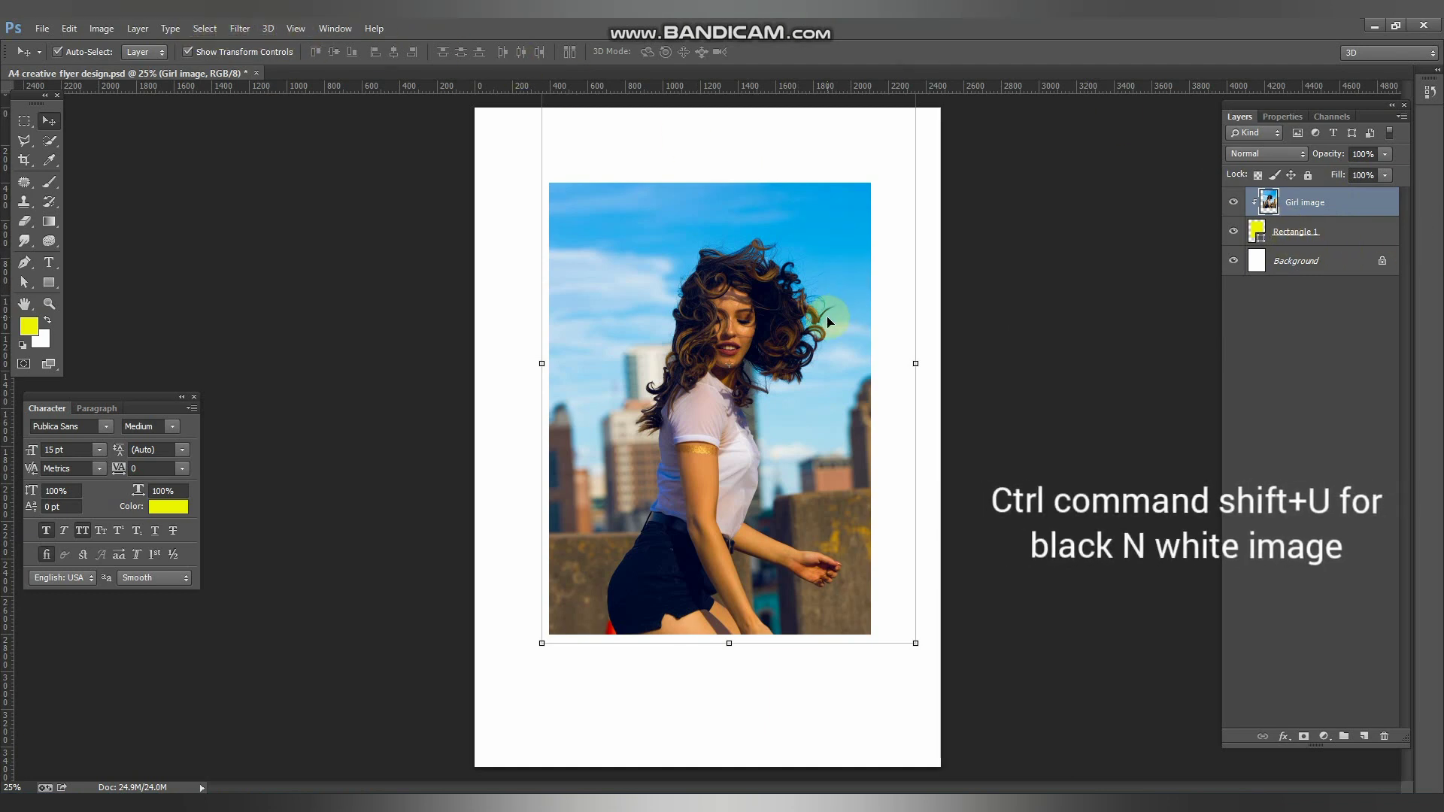
key("ctrl+shift+u")
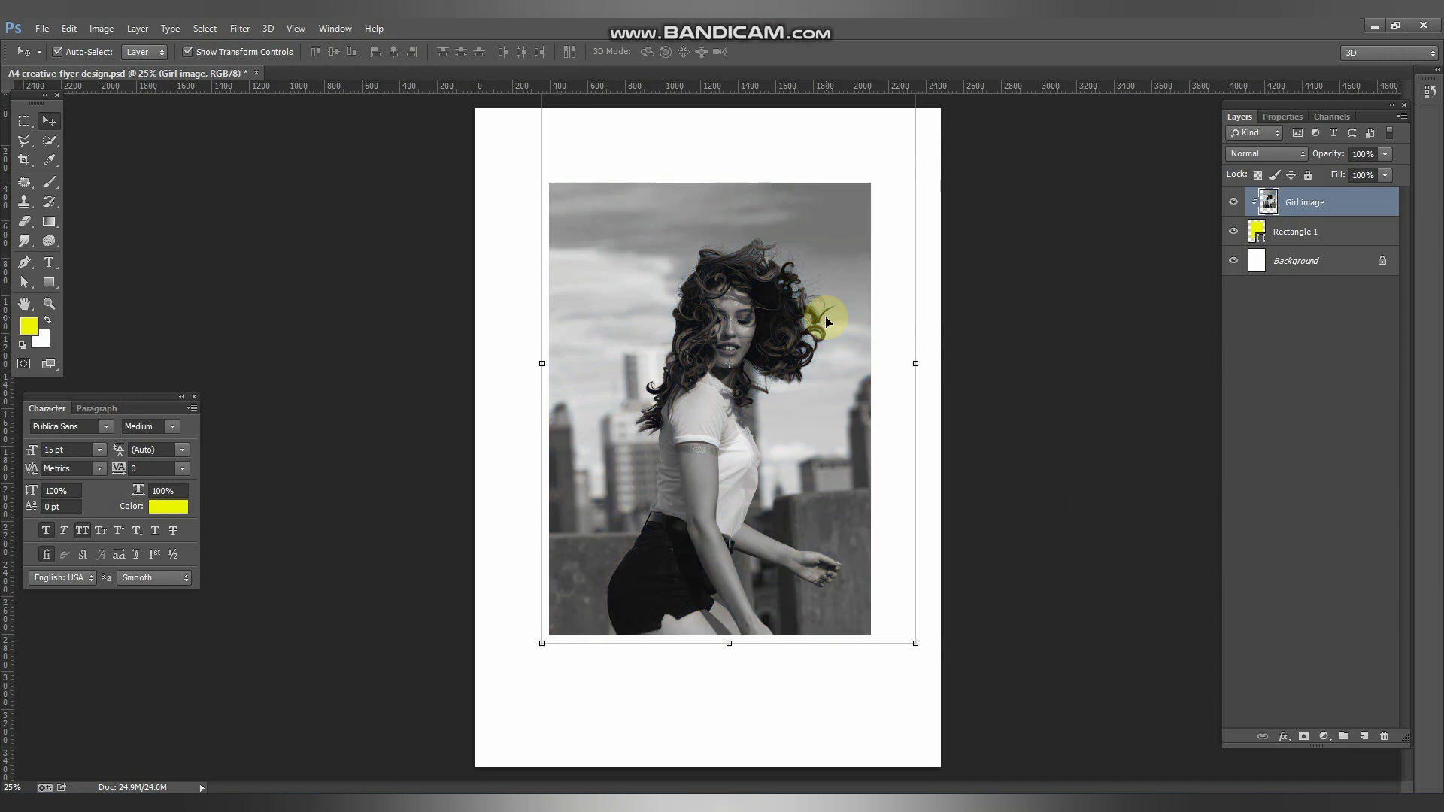
key("ctrl+s")
Step: Brighten the girl image's midtones to 1.30 with Levels
key("ctrl+l")
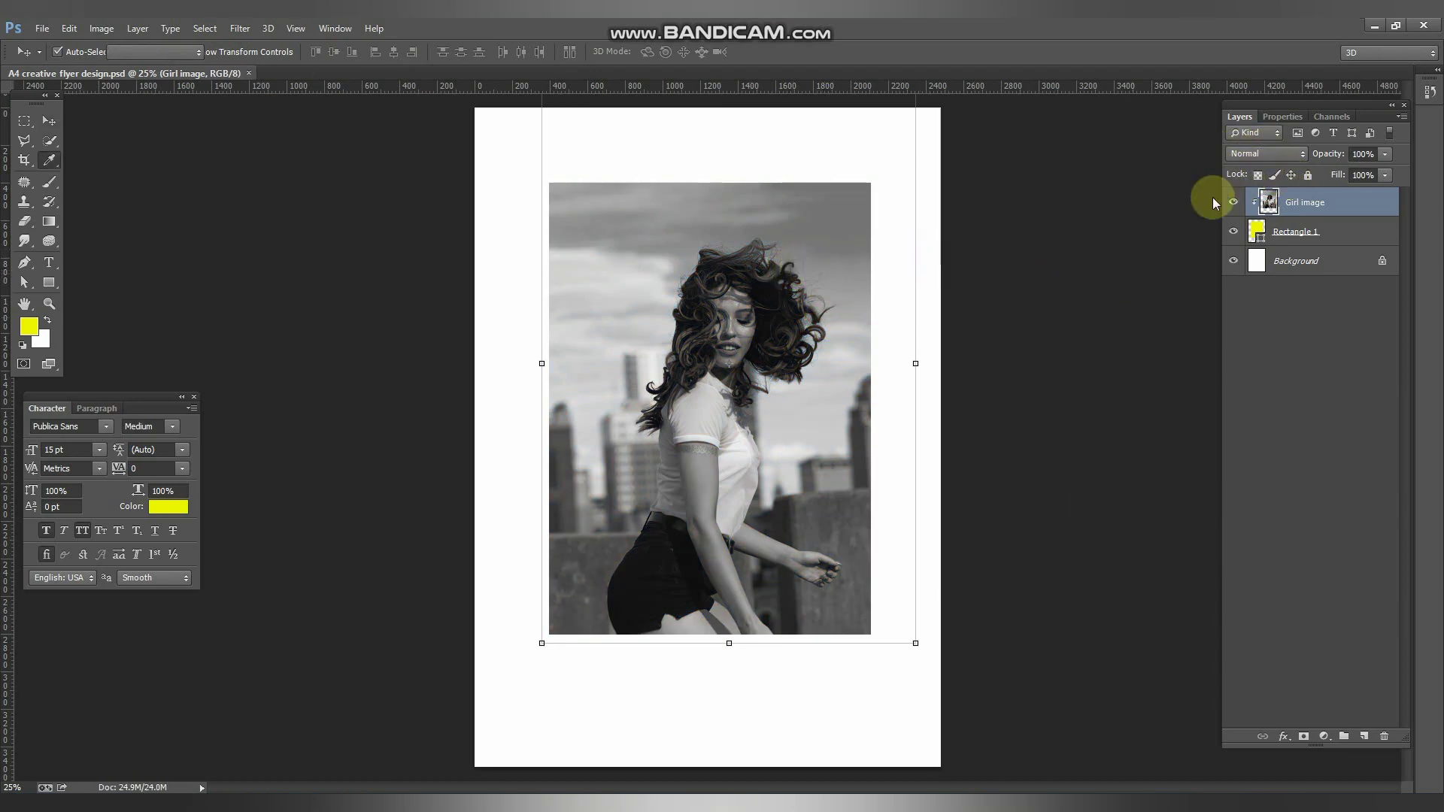
left_click_drag(1196, 475, 1175, 471)
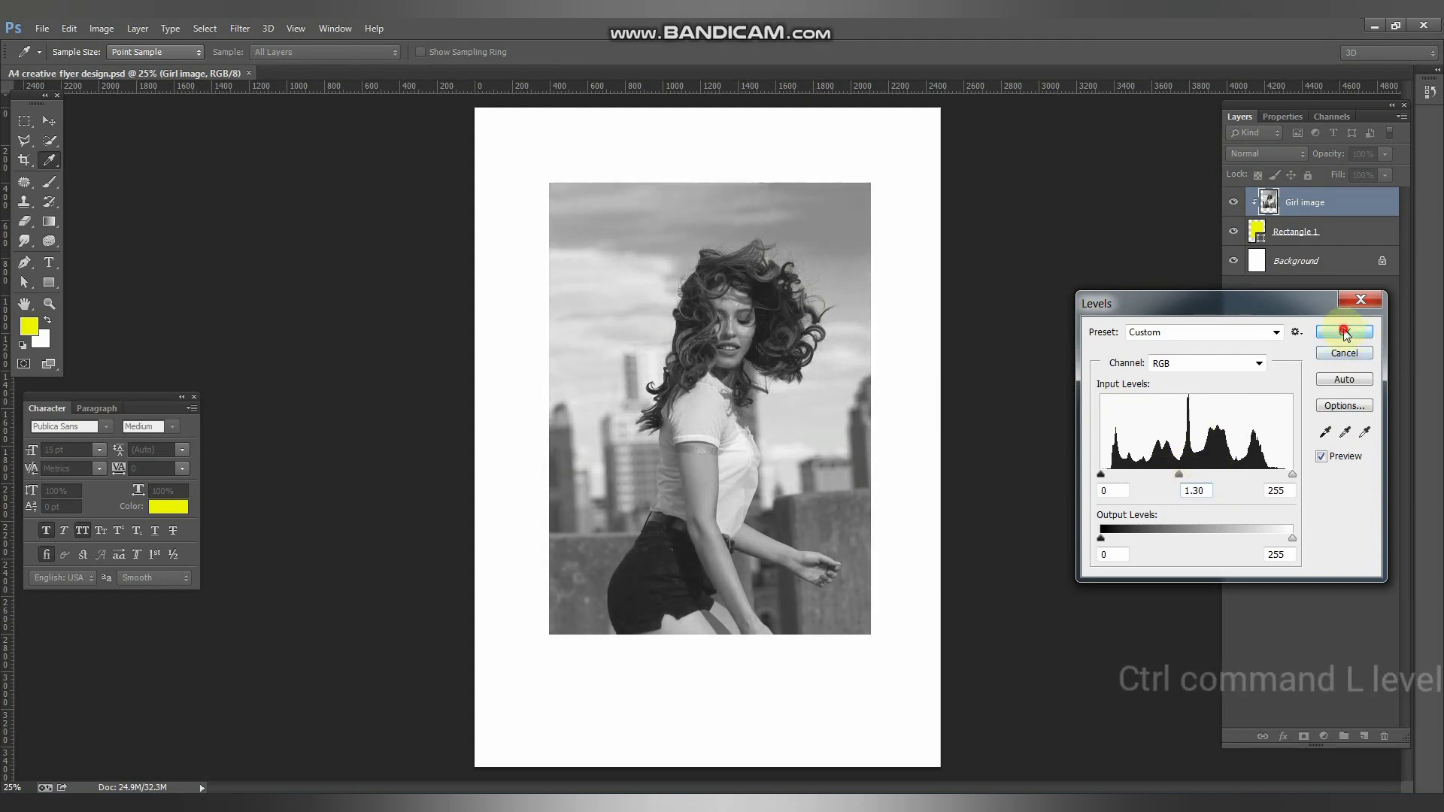
left_click(1344, 331)
key("v")
left_click(203, 208)
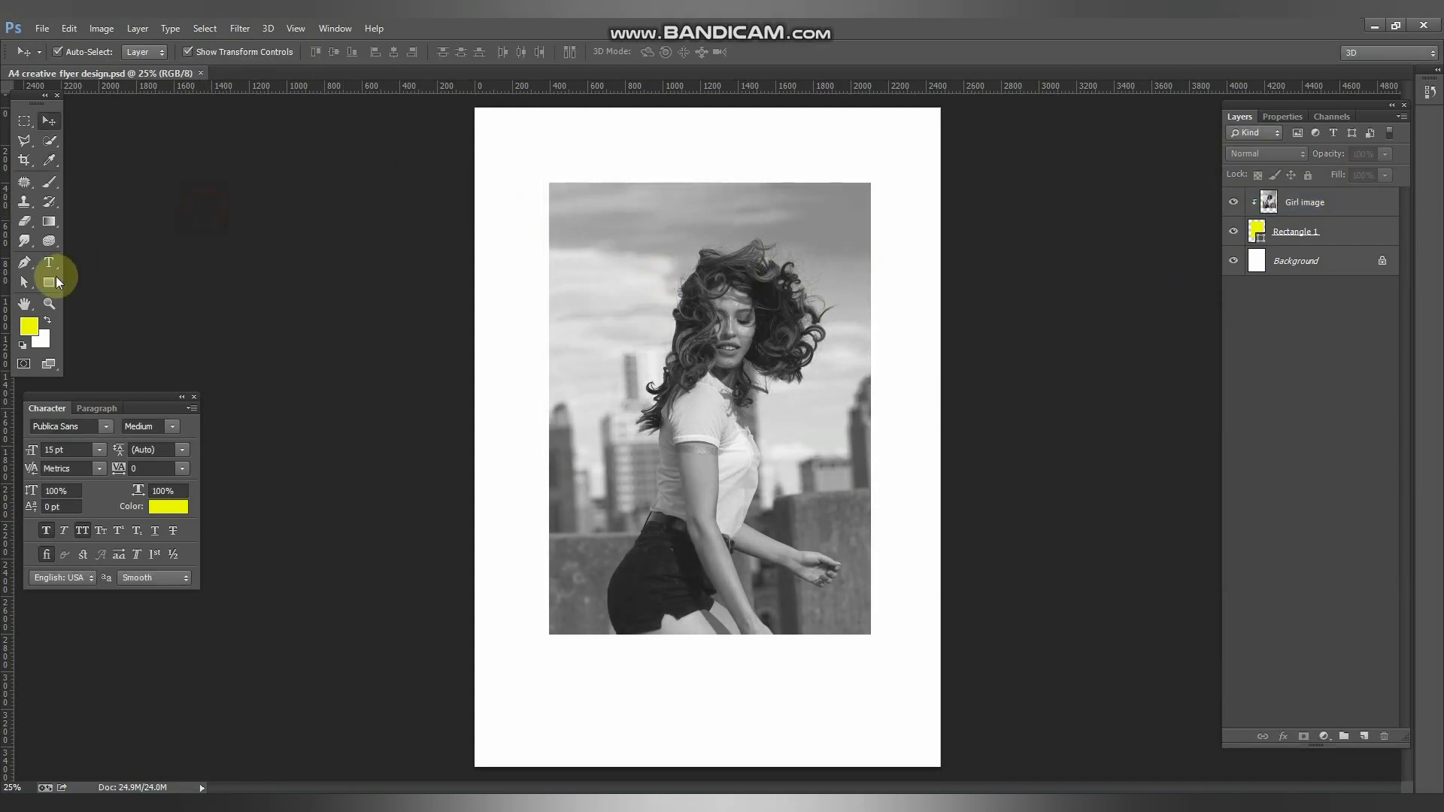
Step: Draw a rounded rectangle of about 932 × 1952 px with a 10 px radius overlapping the photo's left edge
left_click(51, 282)
right_click(51, 281)
left_click(100, 296)
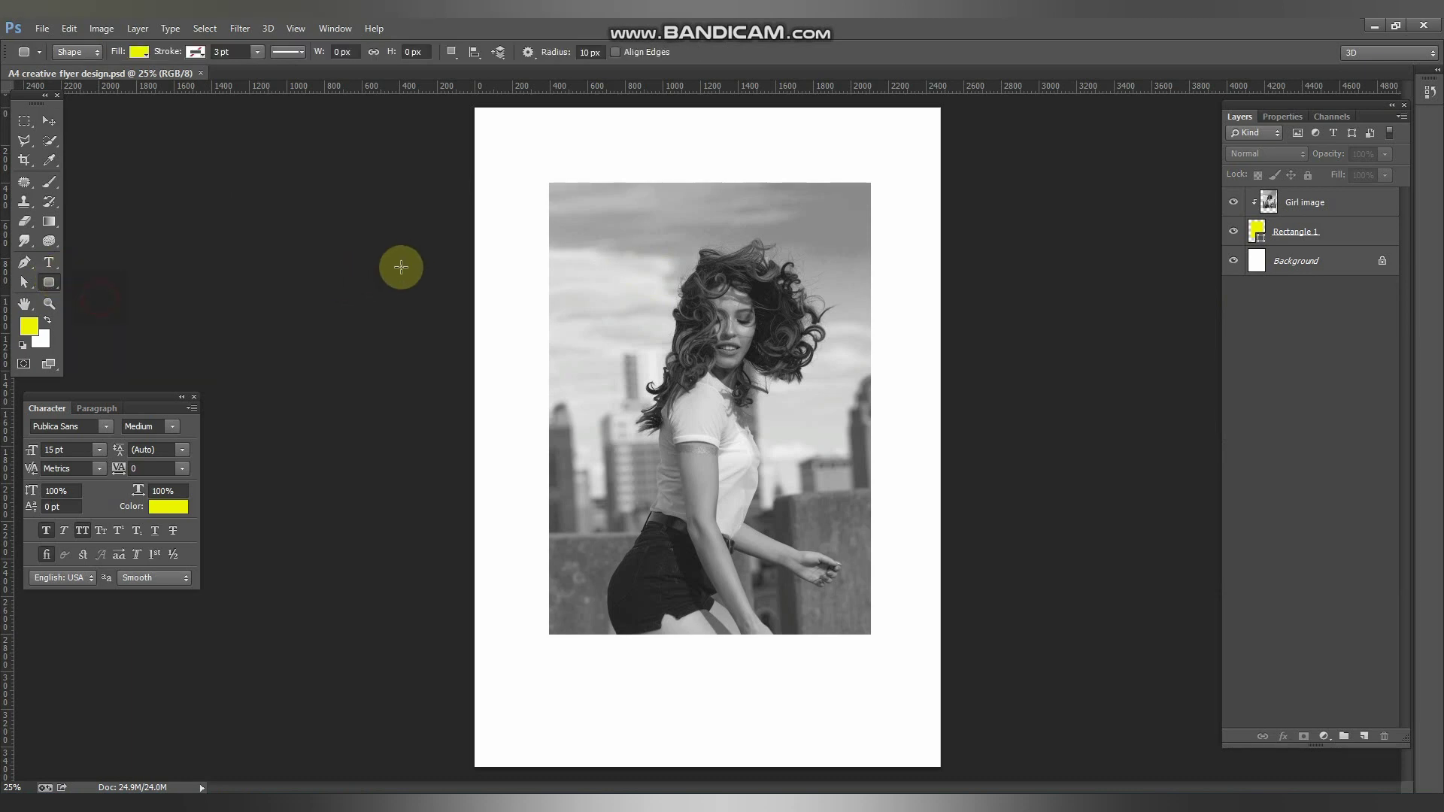
left_click_drag(424, 180, 598, 546)
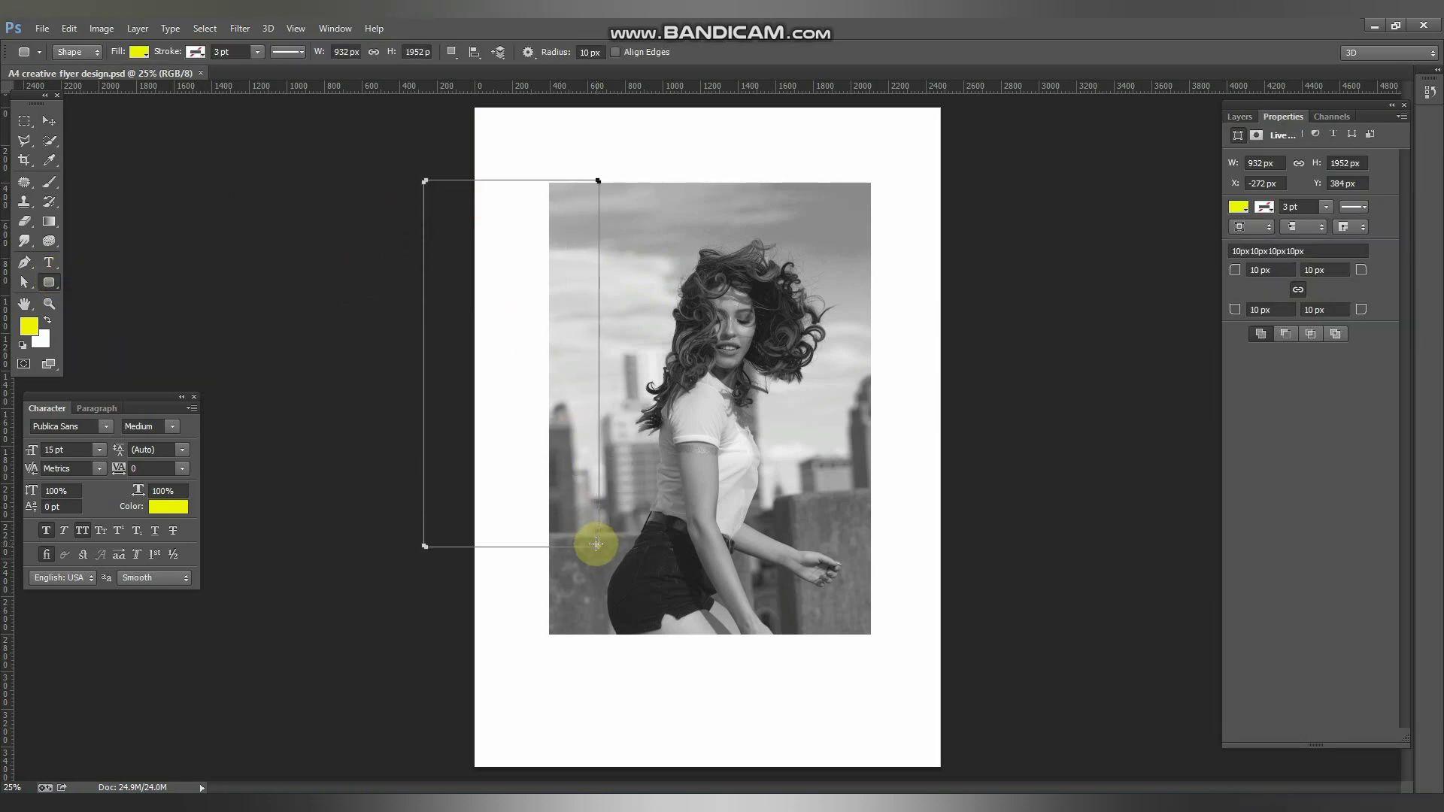
left_click(48, 120)
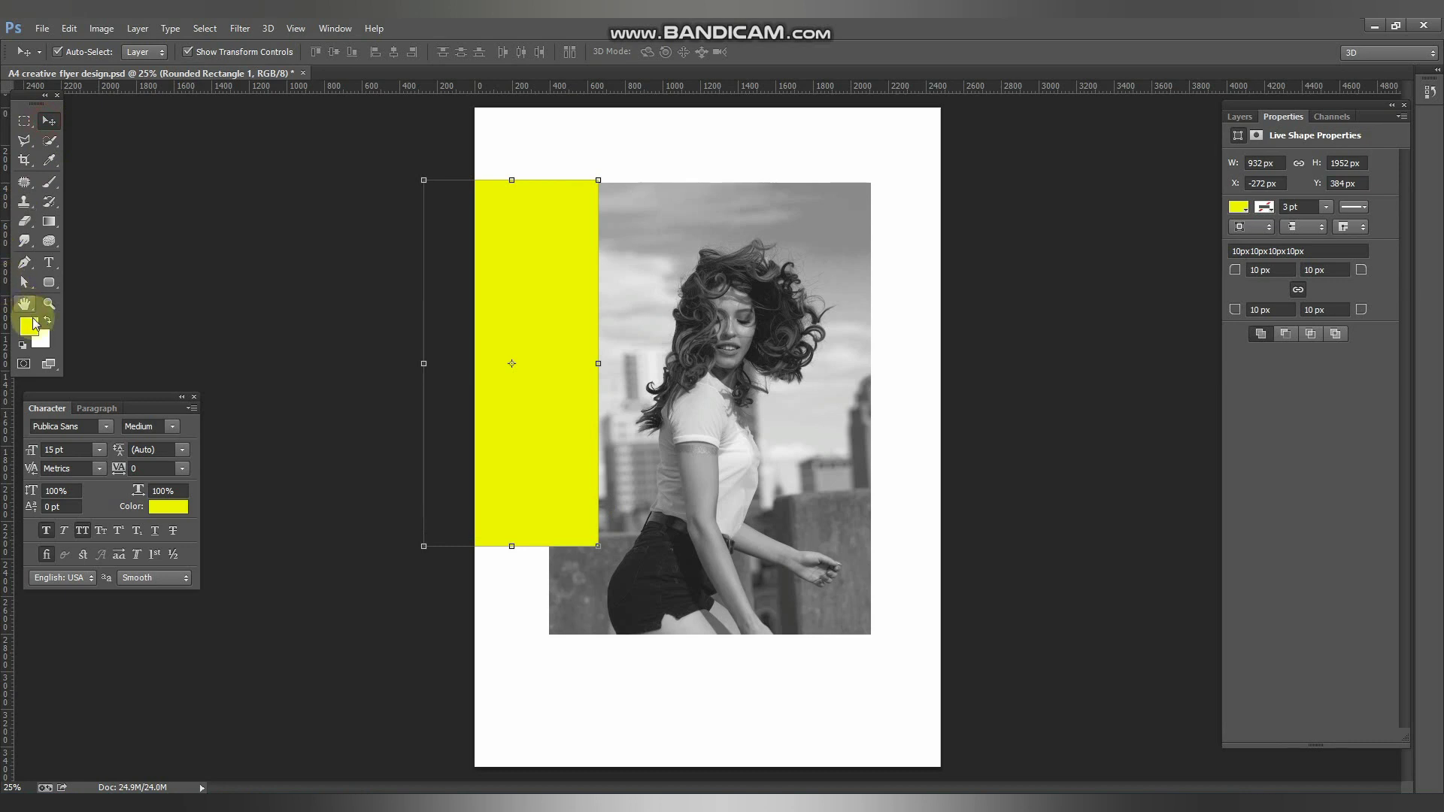
Step: Set the foreground colour to the warmer yellow f4da00 and fill the rounded rectangle with it
left_click(29, 326)
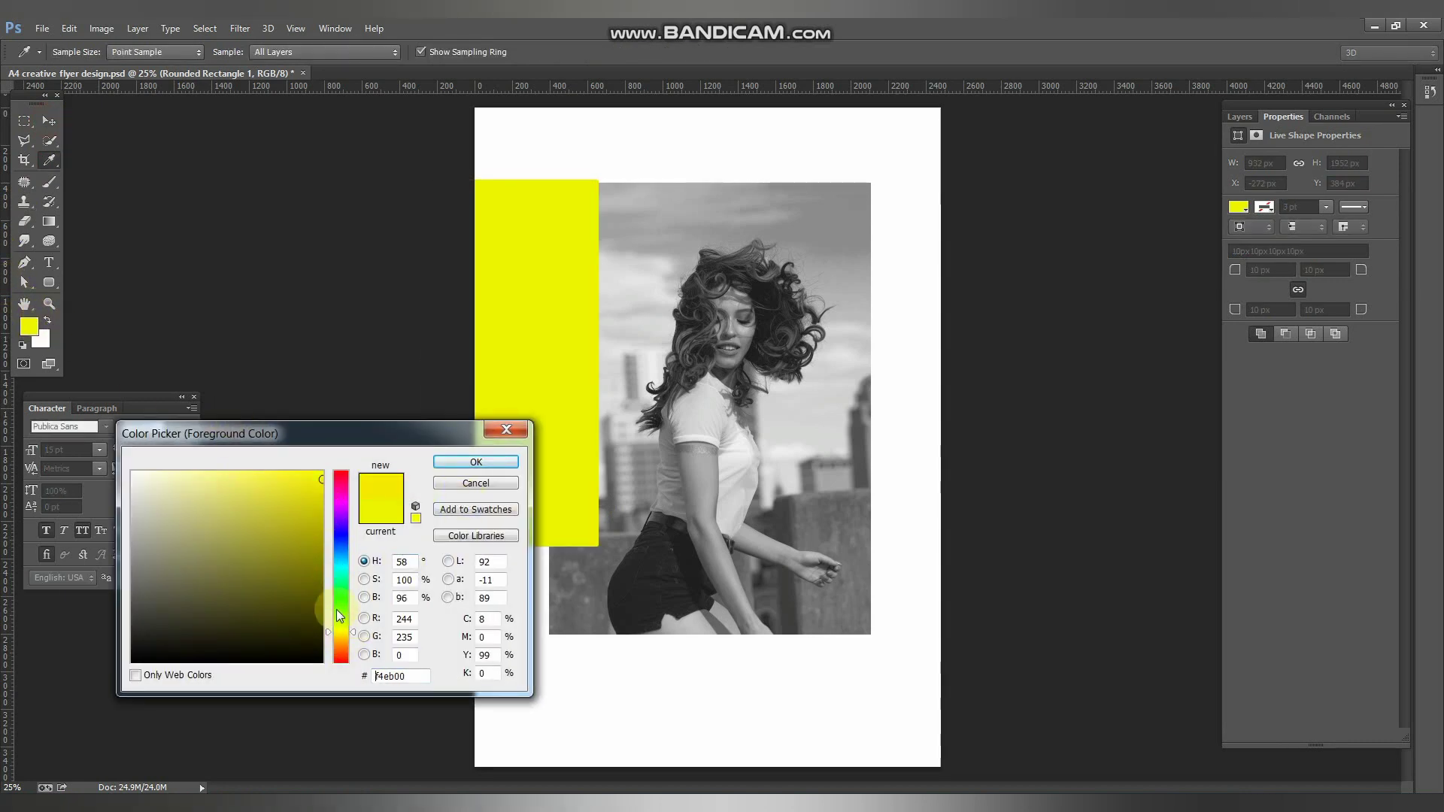
left_click(341, 635)
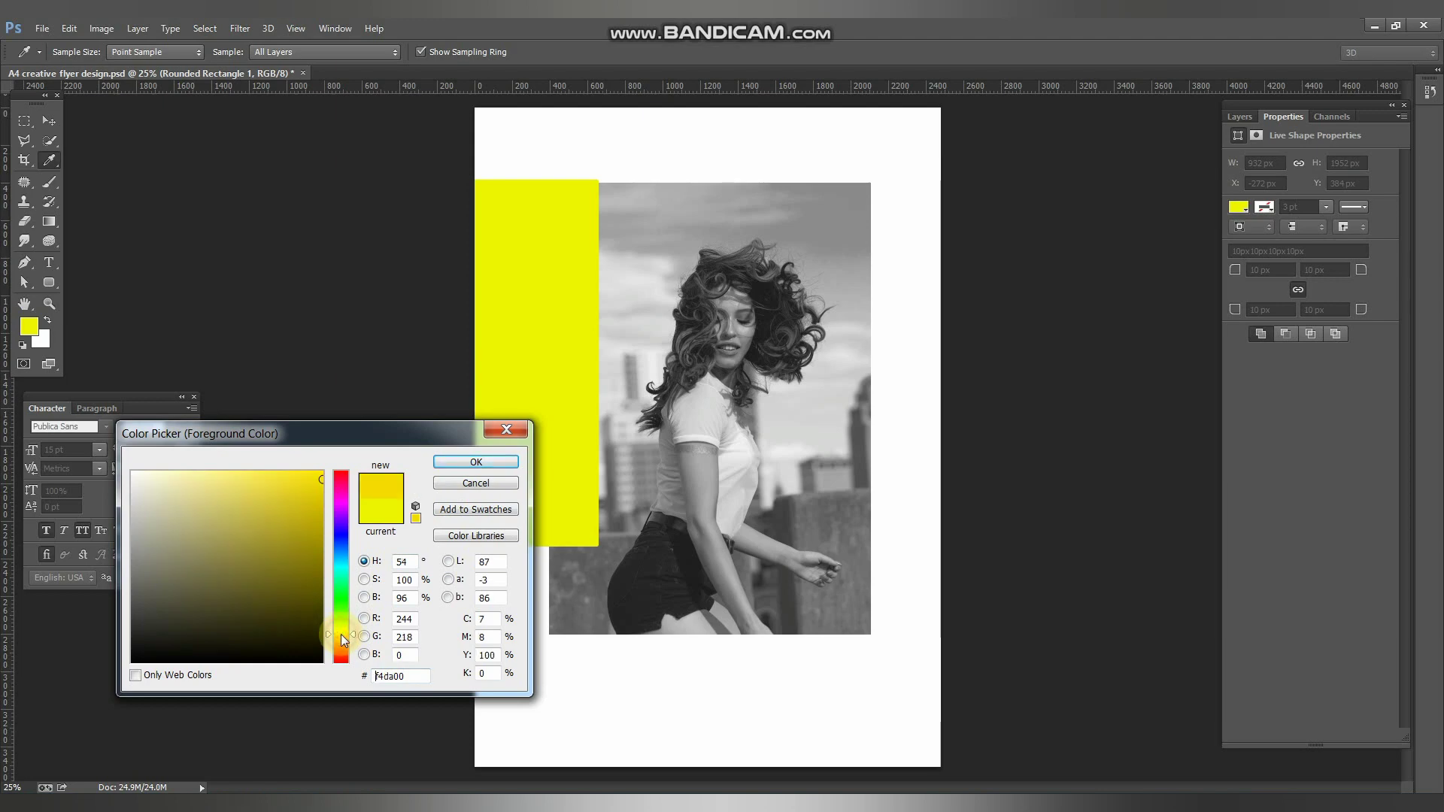
left_click(475, 460)
key("alt+BackSpace")
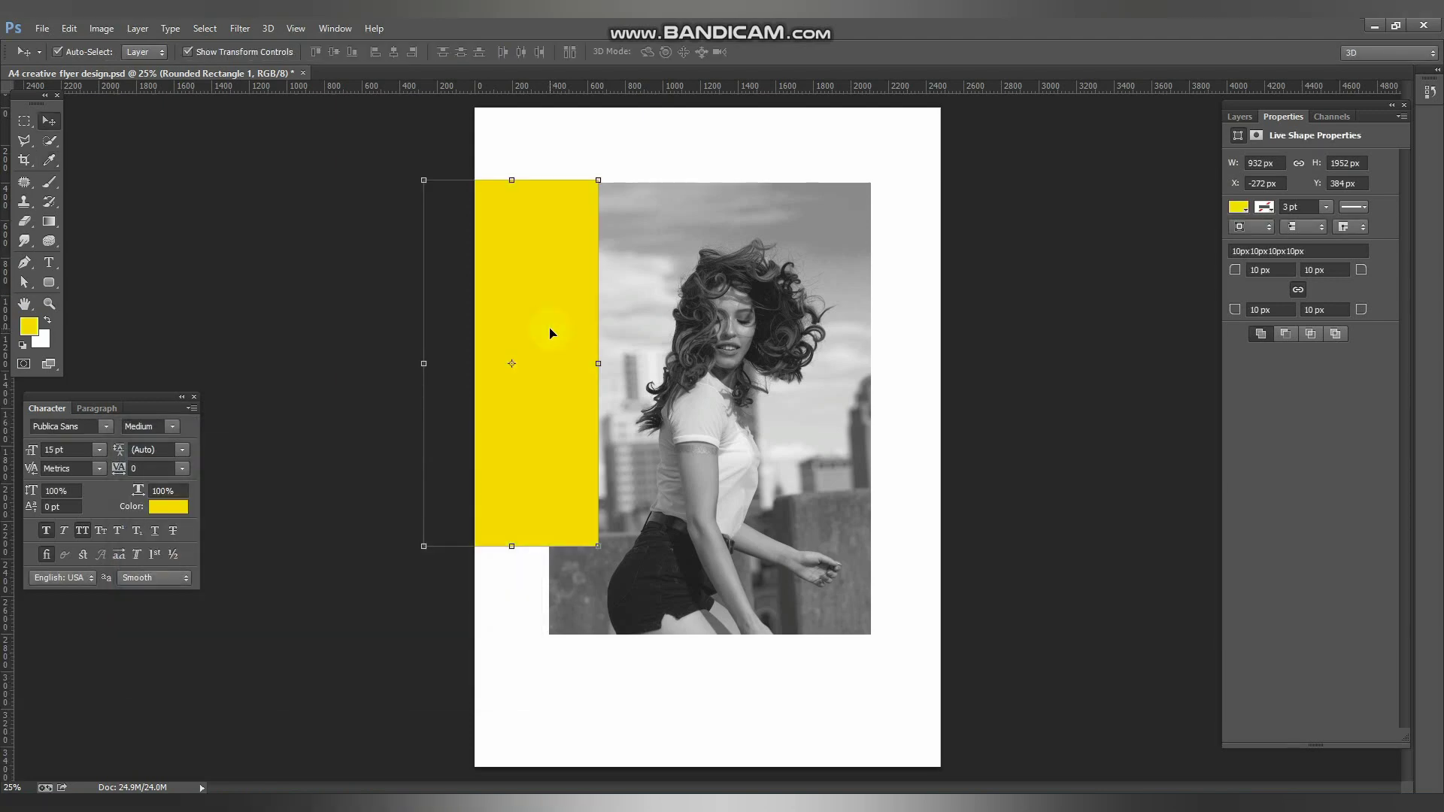
Step: Move the rounded rectangle fully onto the page and increase all its corner radii to about 362 px
left_click_drag(562, 345, 660, 317)
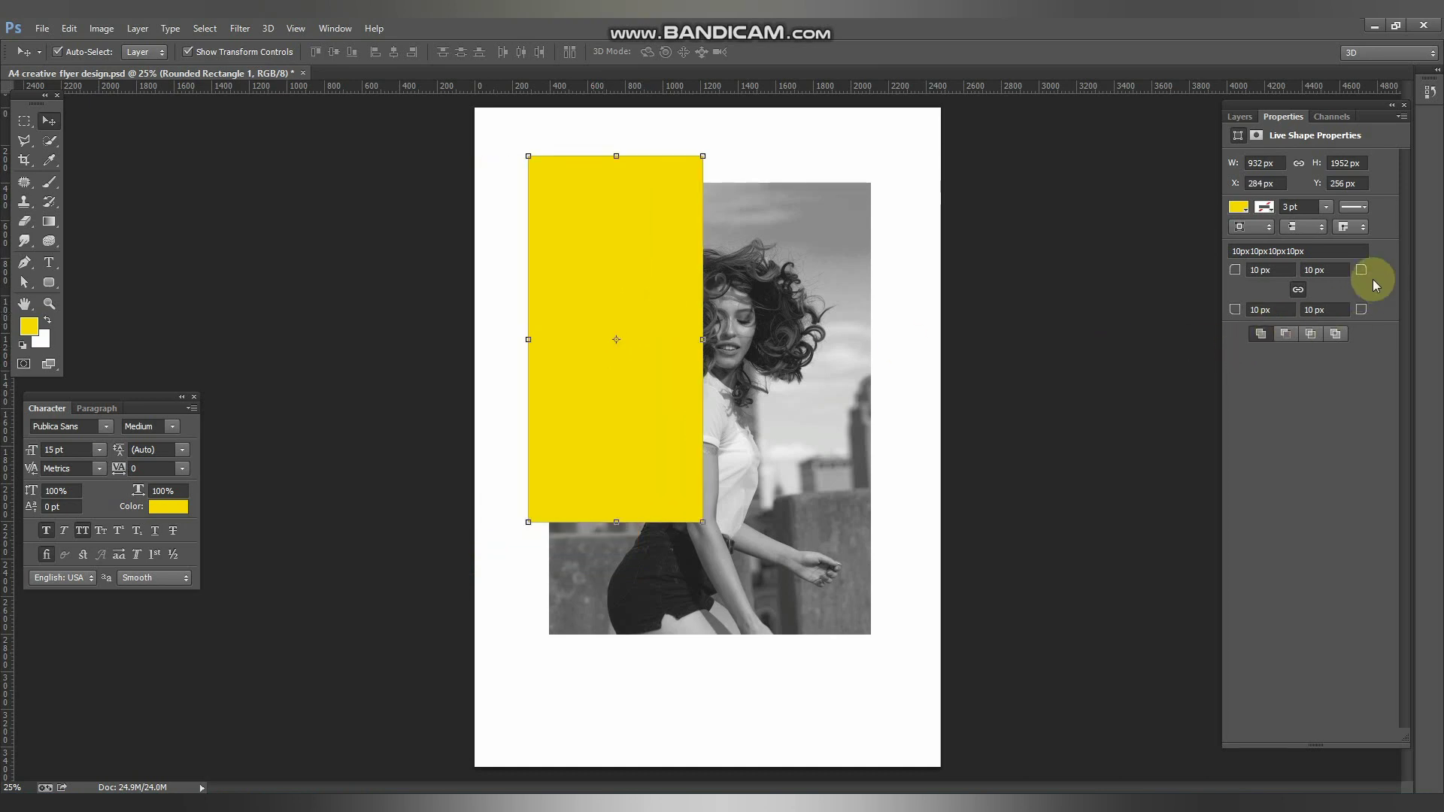
left_click_drag(1362, 271, 1438, 240)
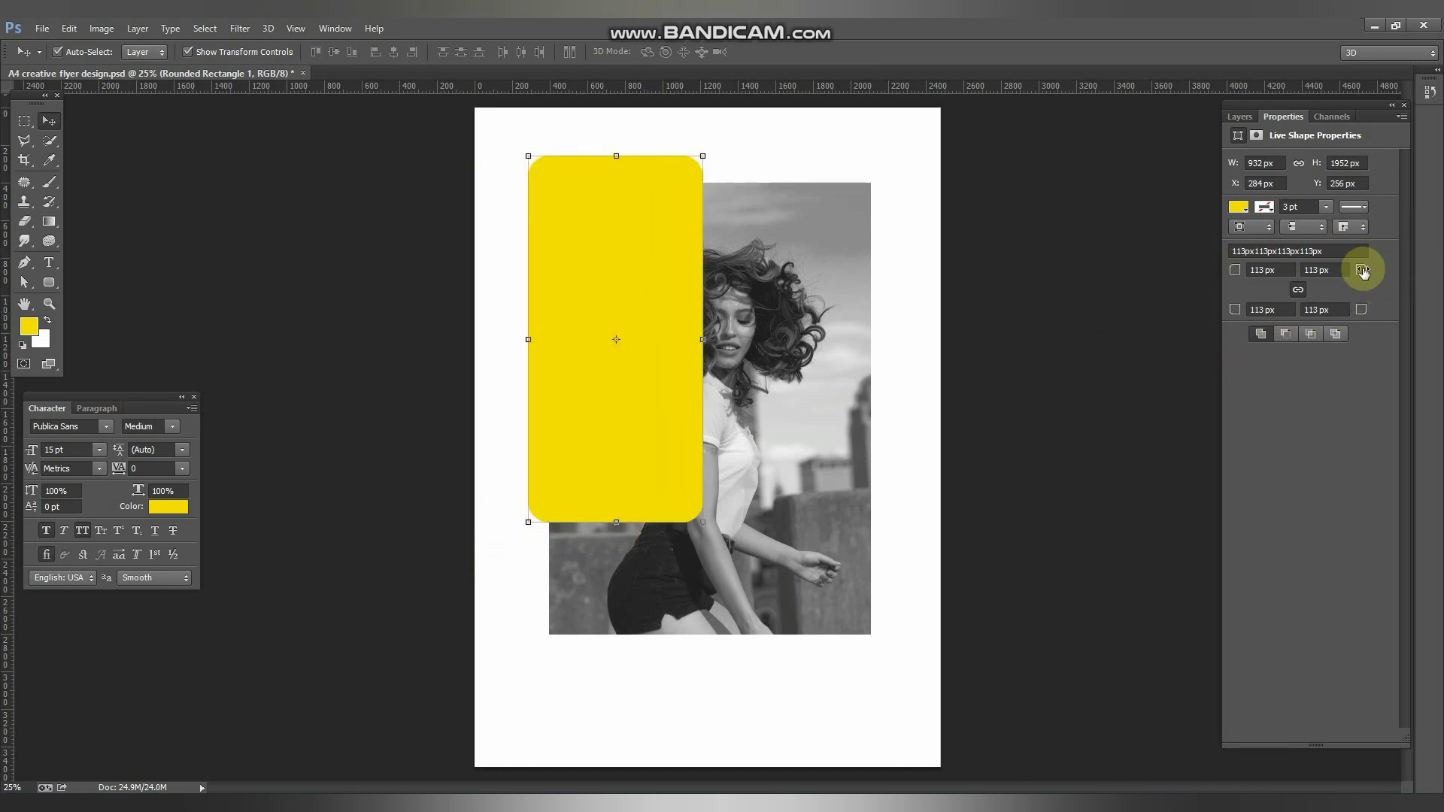
mouse_move(1363, 273)
left_mouse_down()
mouse_move(1418, 251)
mouse_move(1388, 258)
mouse_move(1438, 263)
mouse_move(1349, 259)
left_mouse_up()
Step: Enlarge the rounded rectangle to about 1074 × 2249 px, extending past the page's top-left corner and stacked behind the photo
left_click_drag(596, 319, 532, 215)
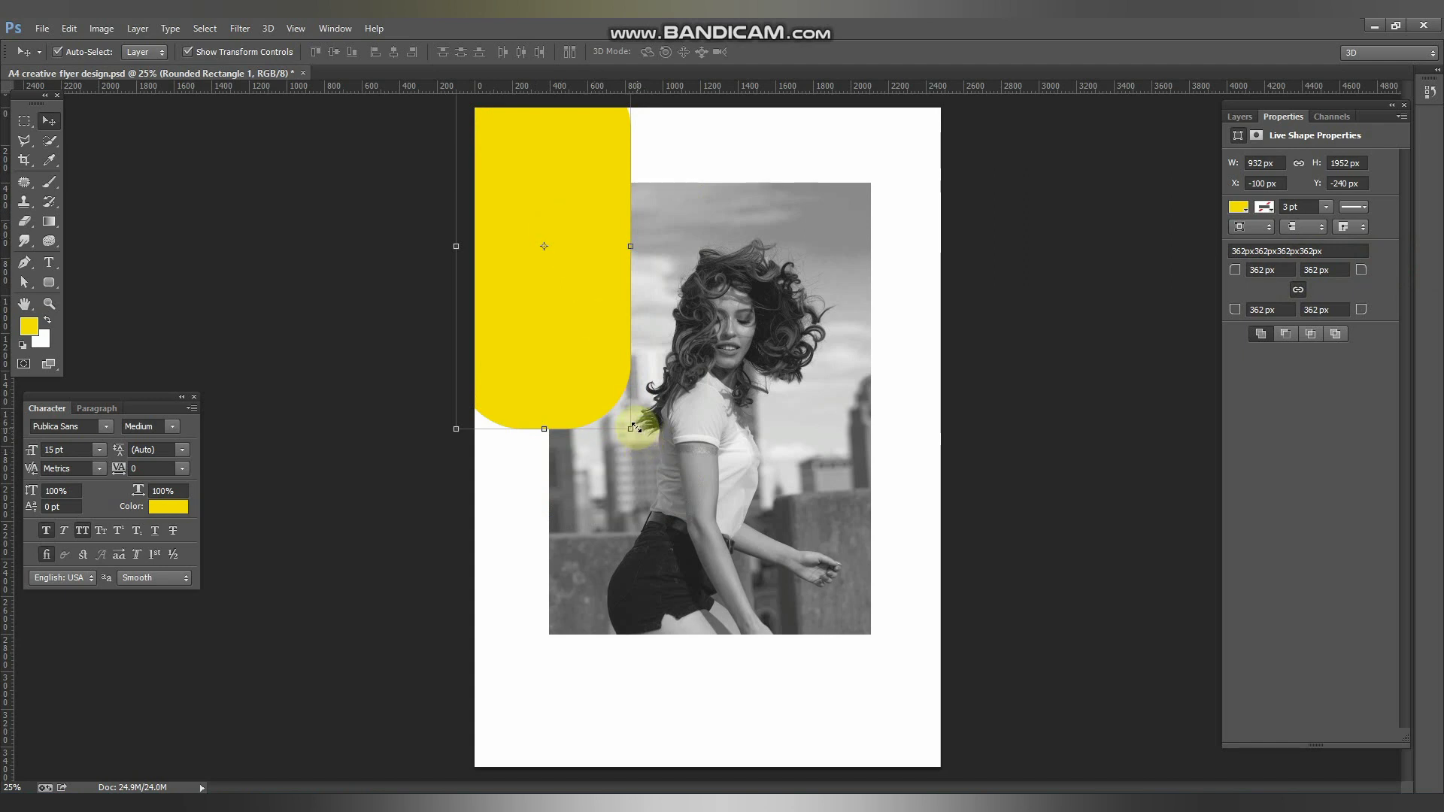
left_click_drag(632, 428, 657, 484)
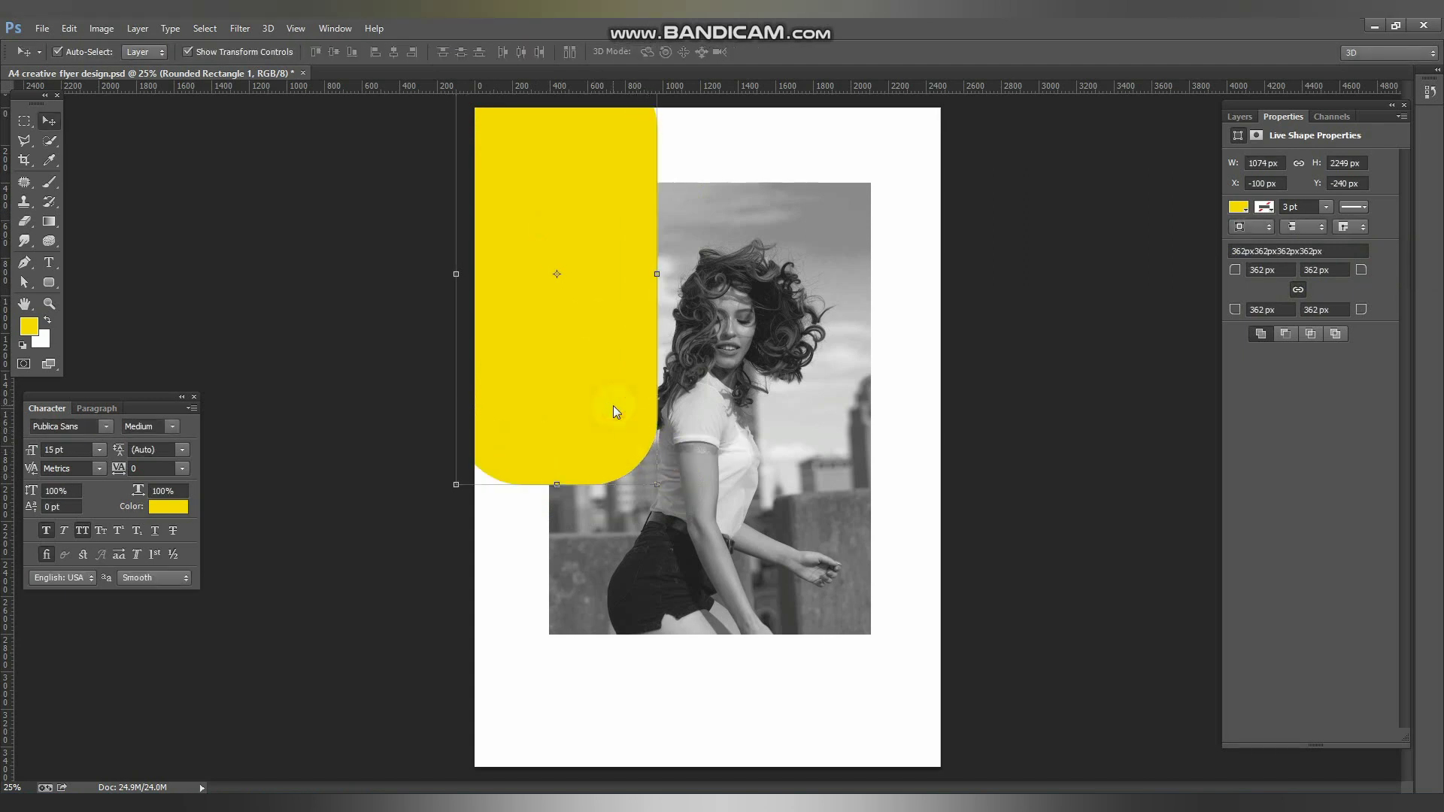
key("ctrl+bracketleft")
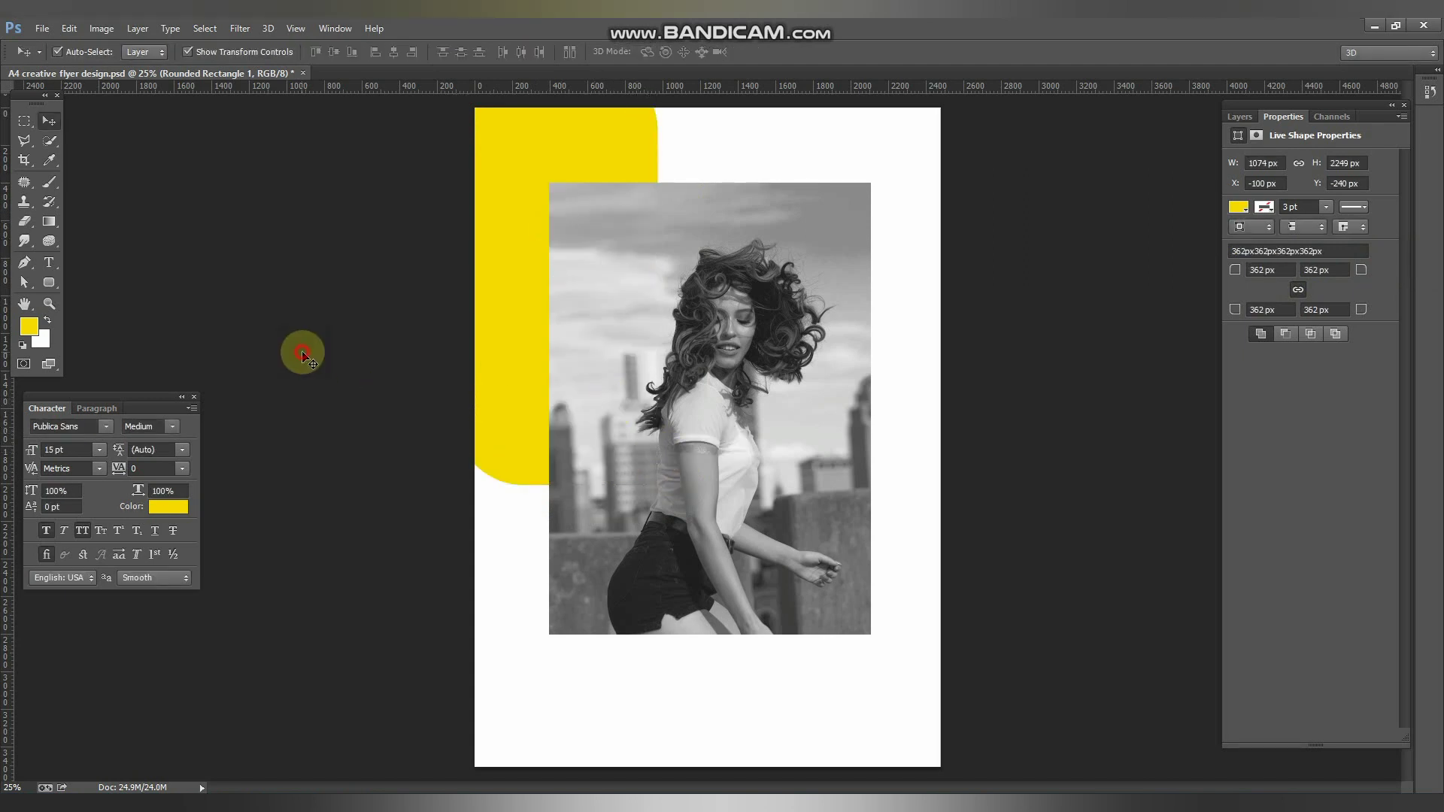
left_click(367, 327)
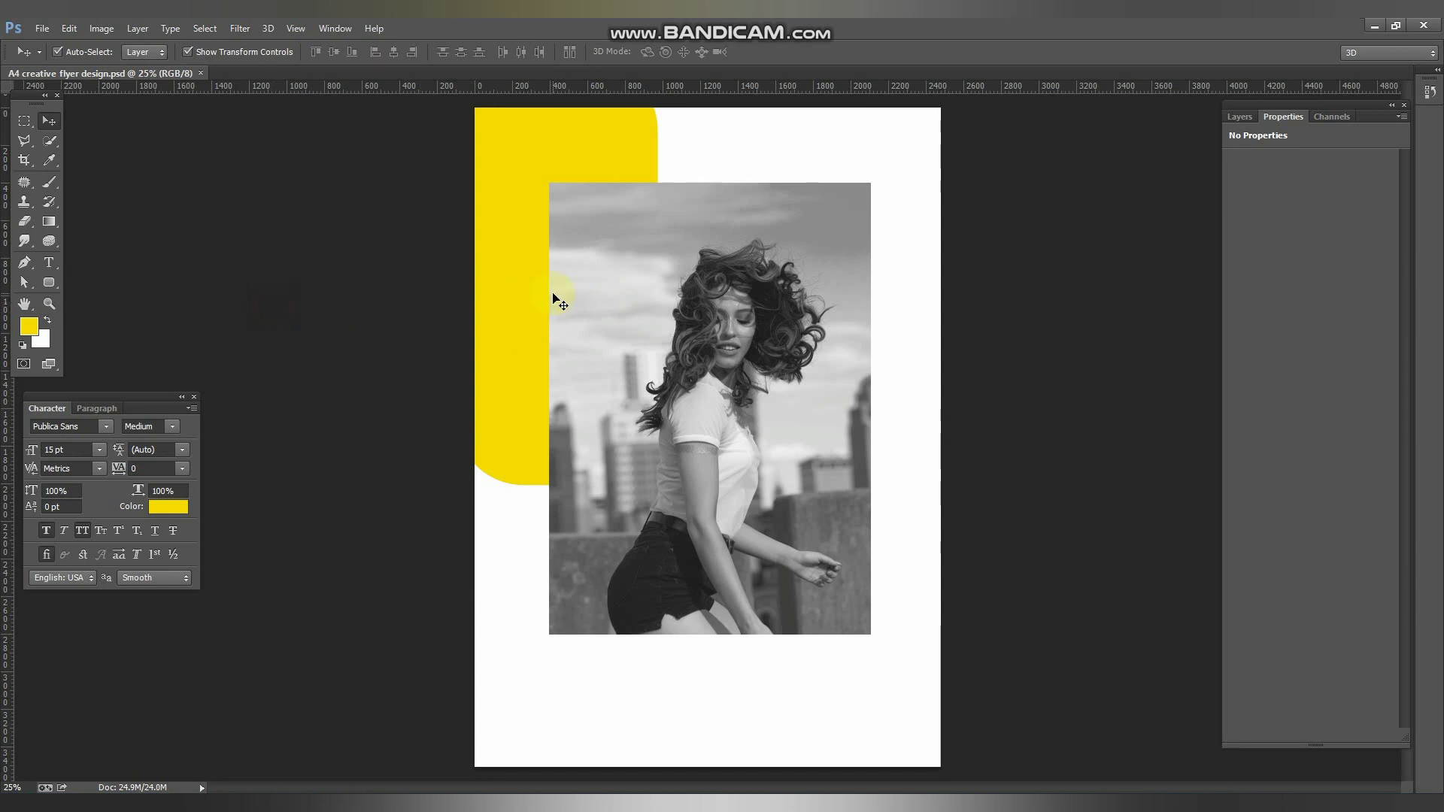
scroll(569, 321, "up", 1)
key("alt+t")
key("Escape")
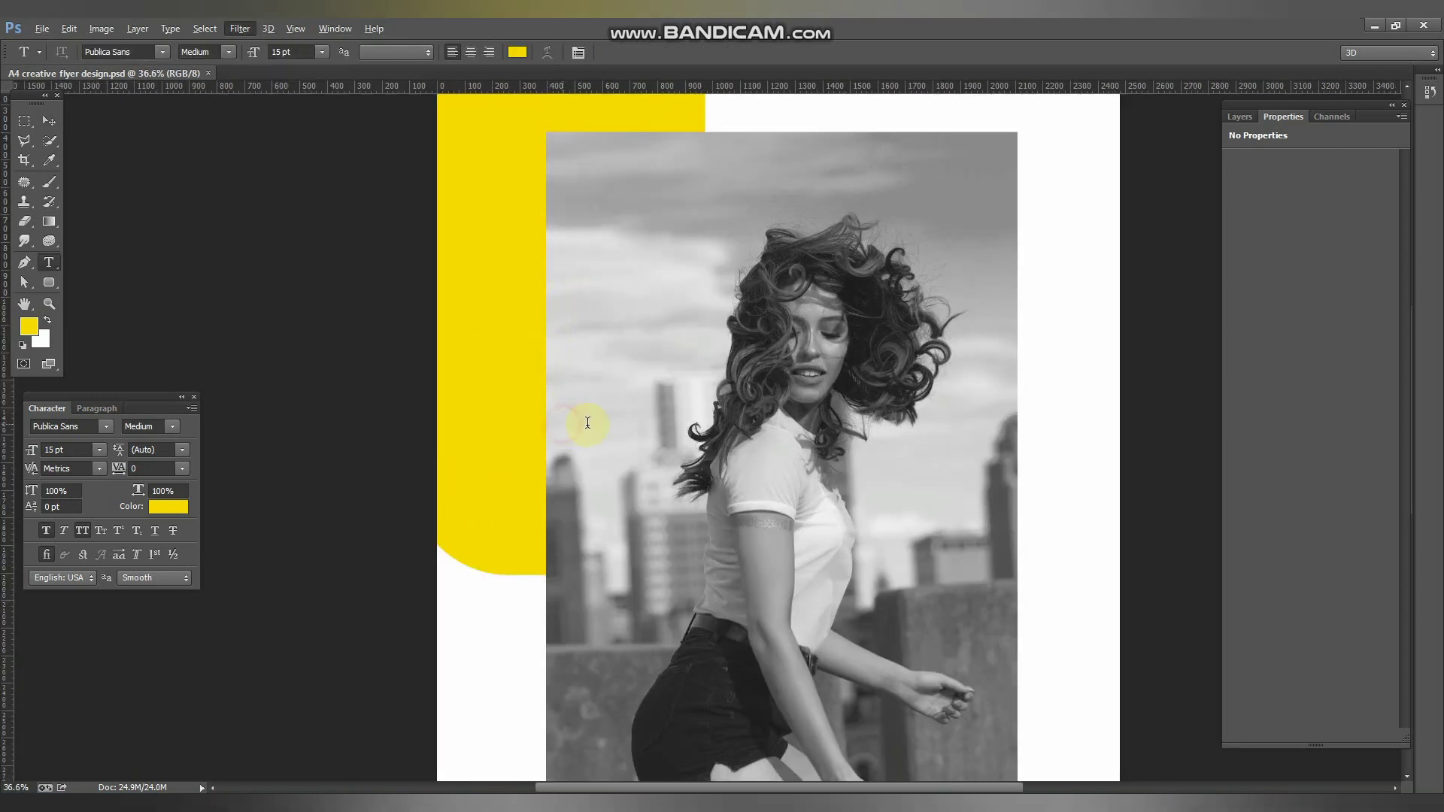
key("t")
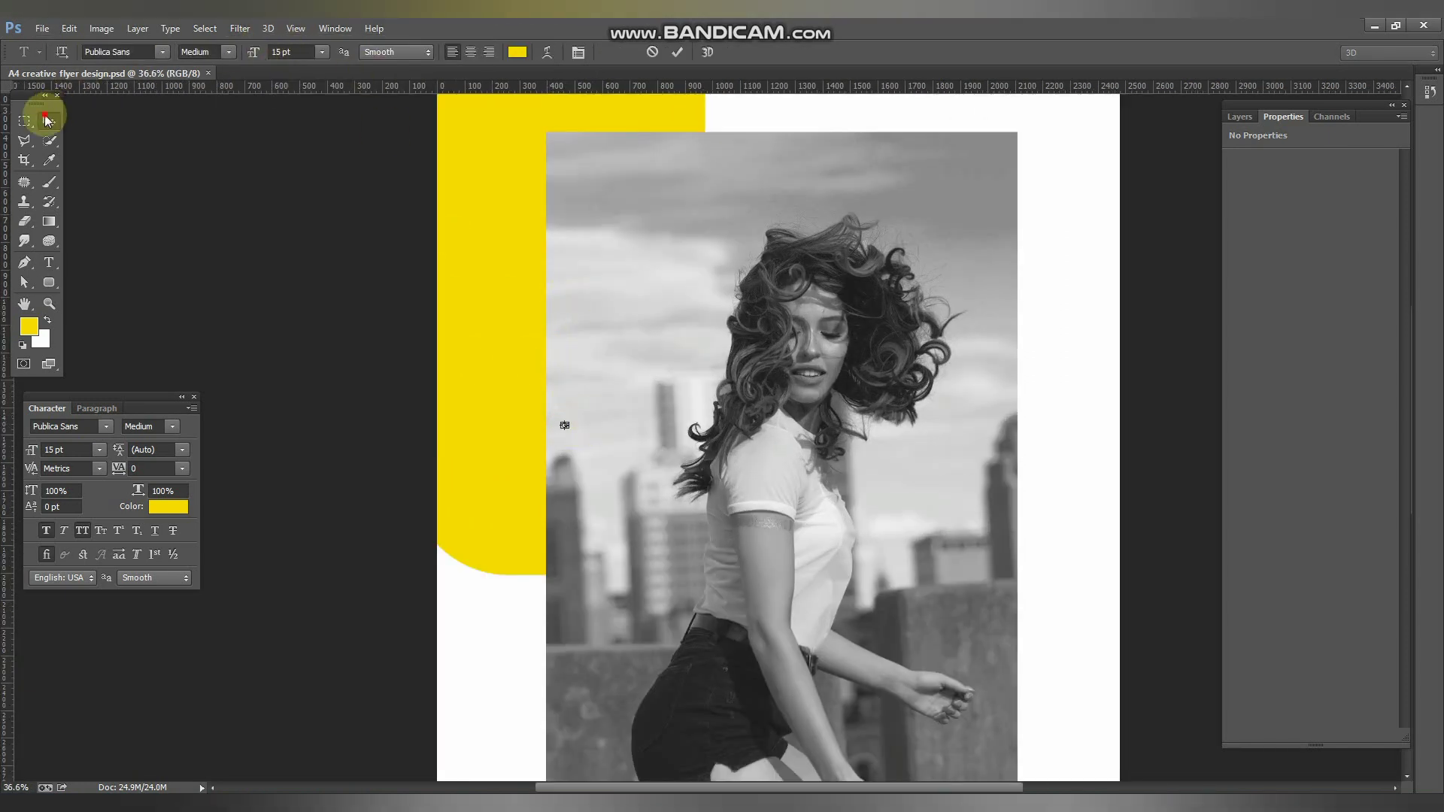
left_click(48, 120)
left_click(250, 312)
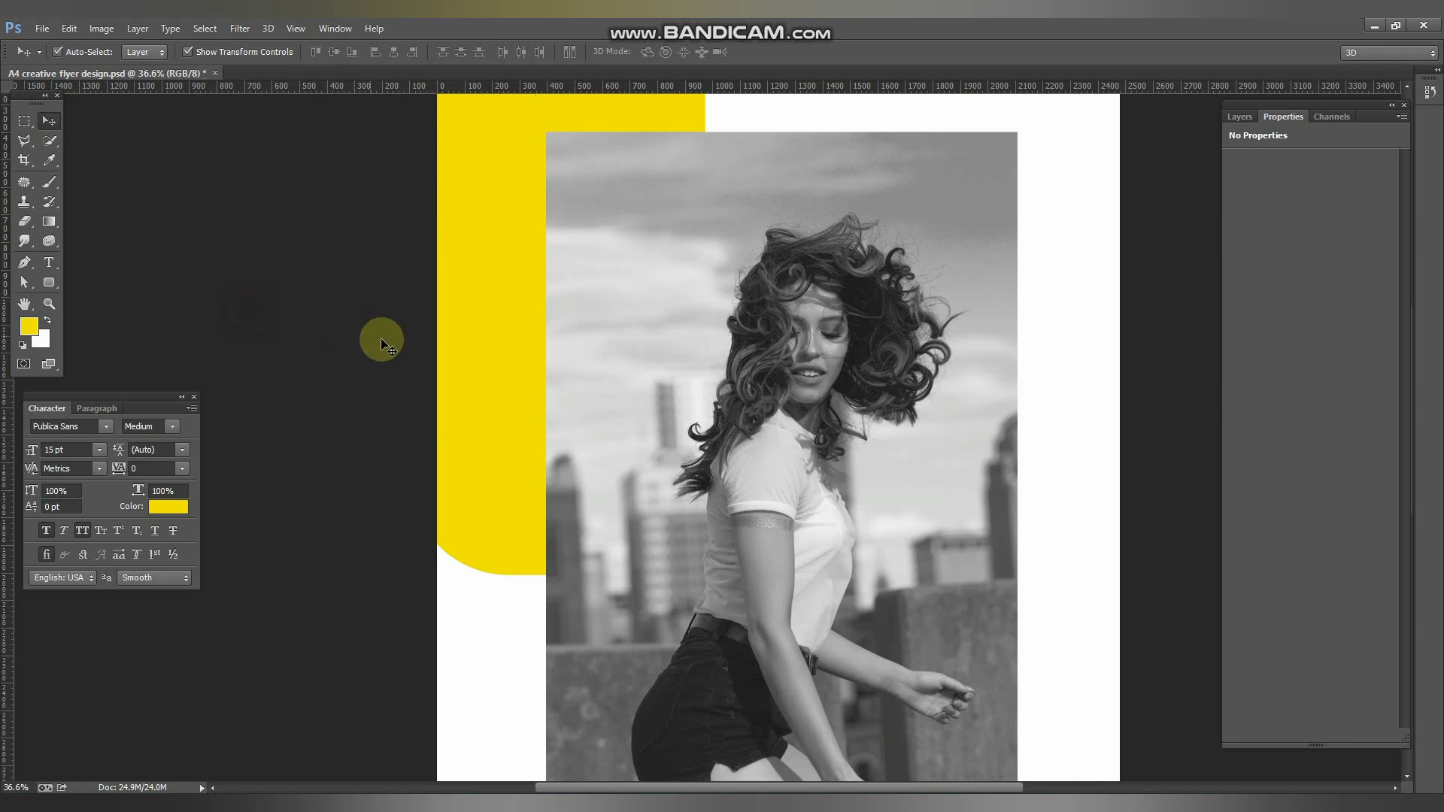
Step: Add the text CREATIVE in yellow 15 pt Publica Sans Medium over the sky left of the girl
key("t")
left_click(582, 406)
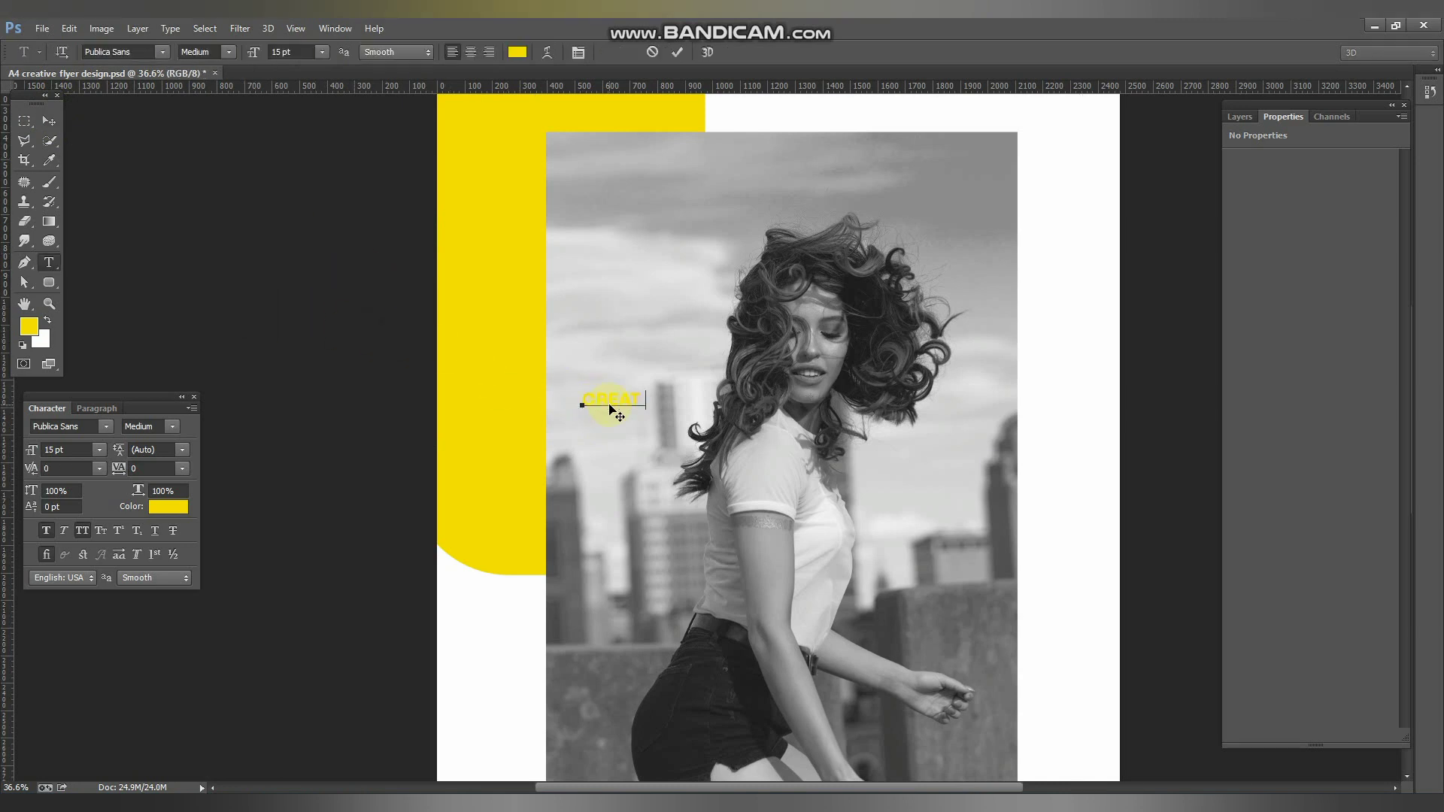
left_click(49, 121)
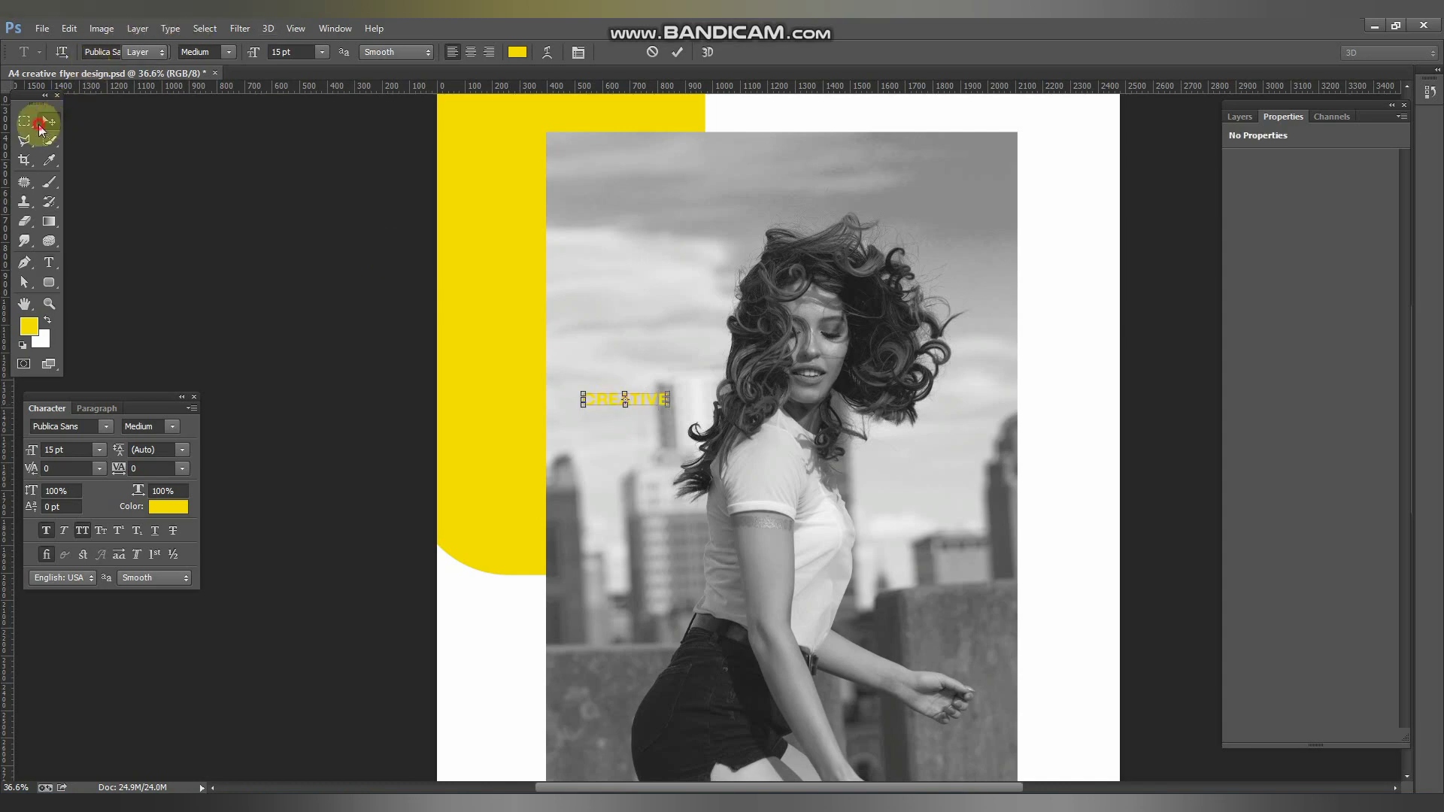
Step: Recolour the CREATIVE text black and move it up and left so it straddles the yellow shape's edge
key("alt+BackSpace")
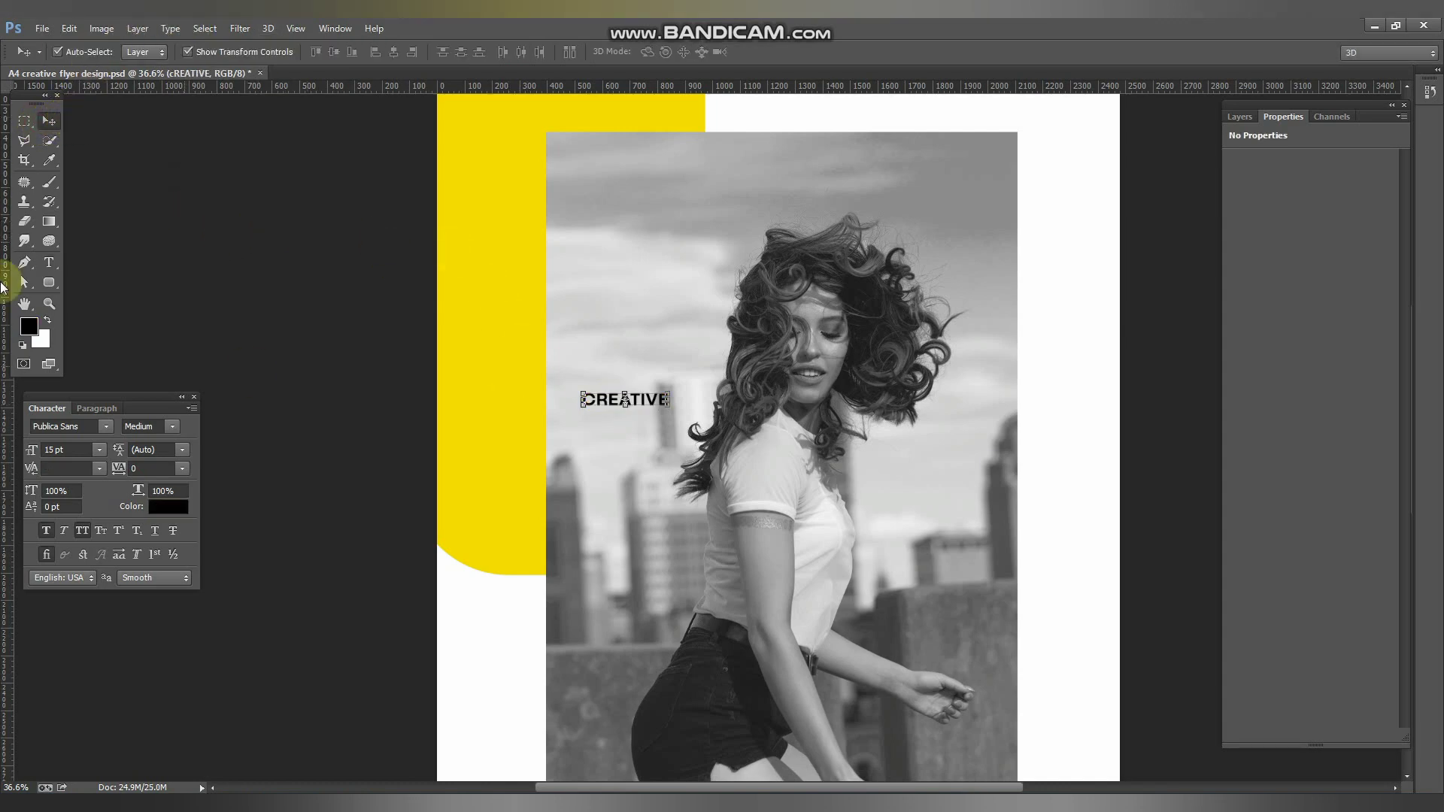
left_click(668, 406)
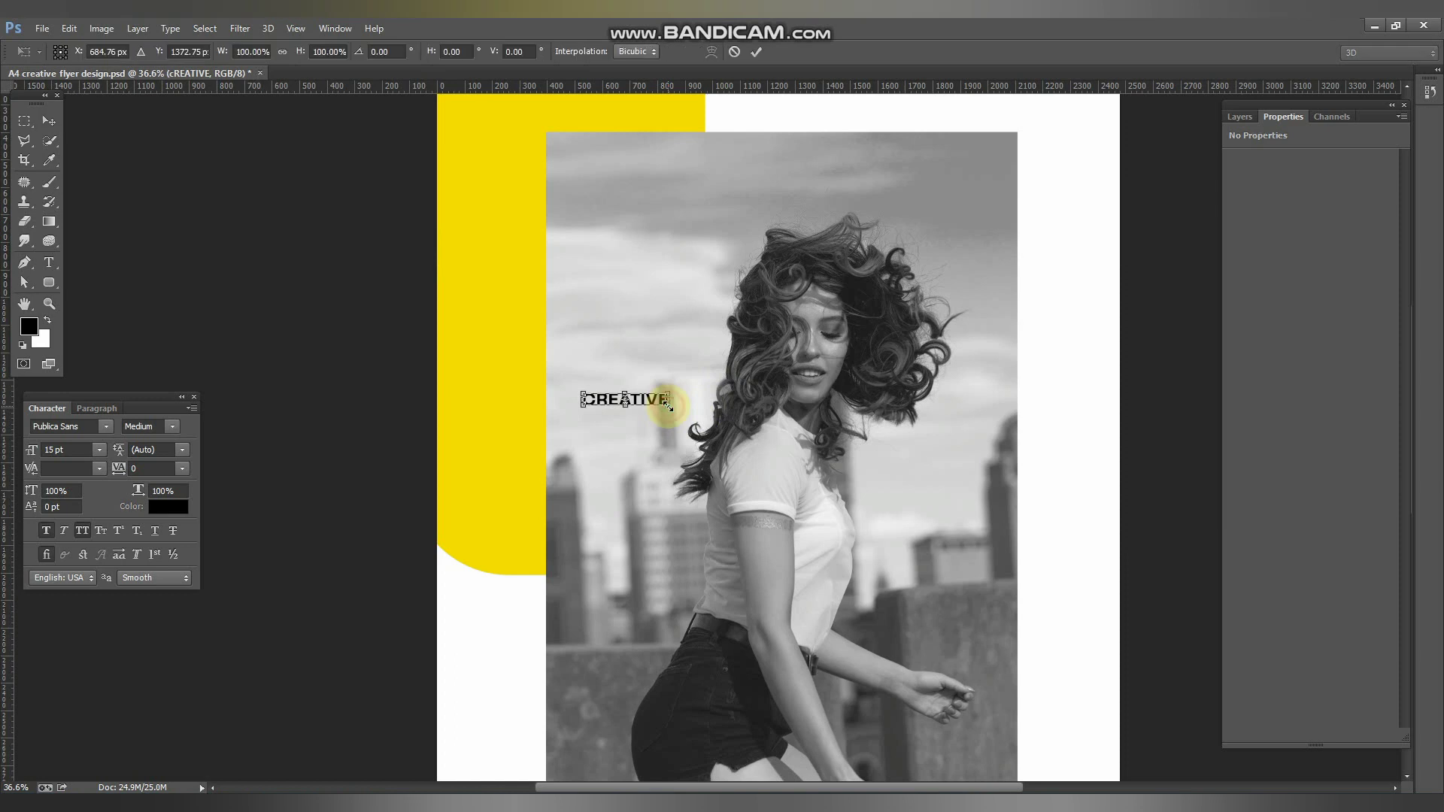
left_click_drag(651, 384, 572, 332)
key("Return")
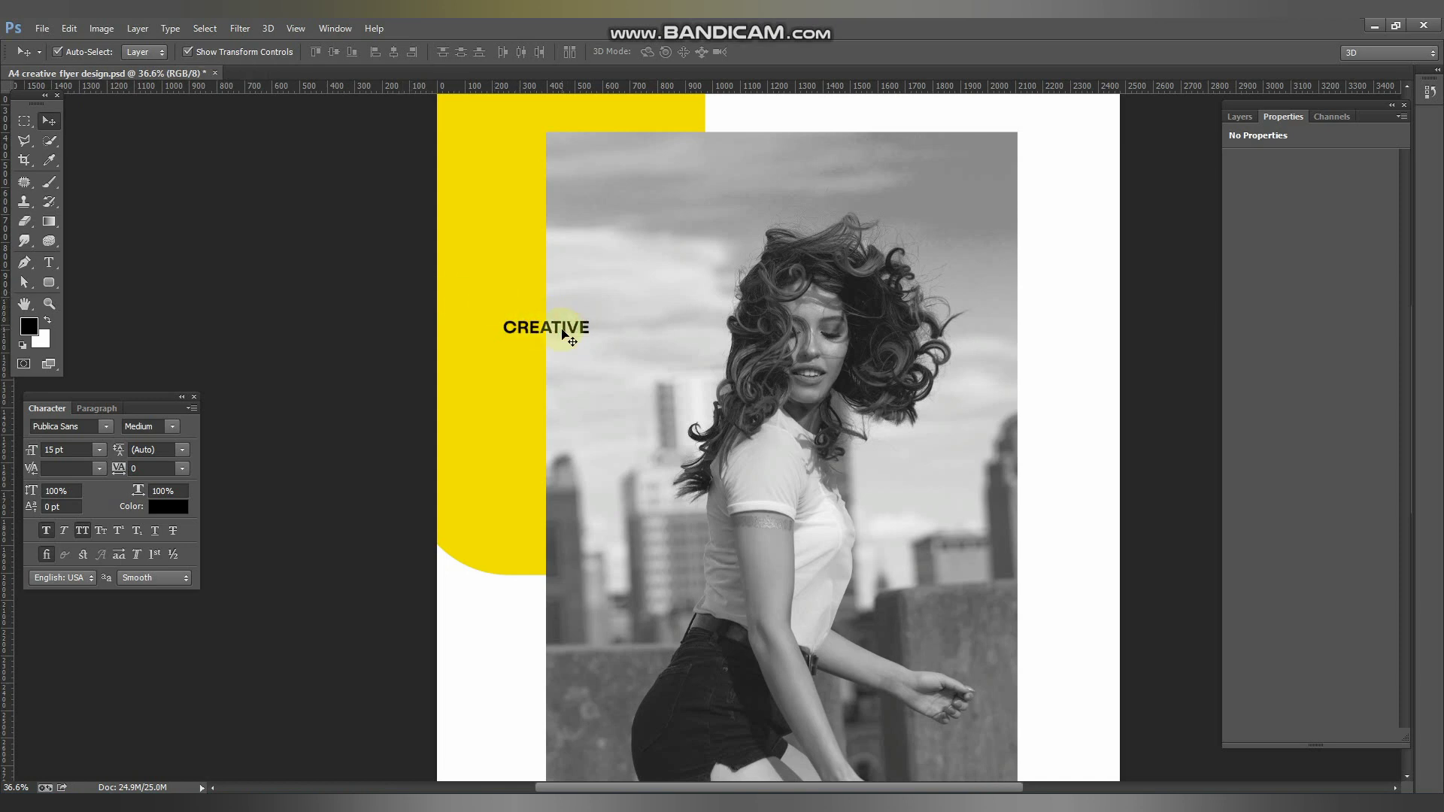
Step: Break the headline into two lines, CREA and TIVE, and enlarge it to about 87.58 pt across the yellow shape and photo
left_click(554, 323)
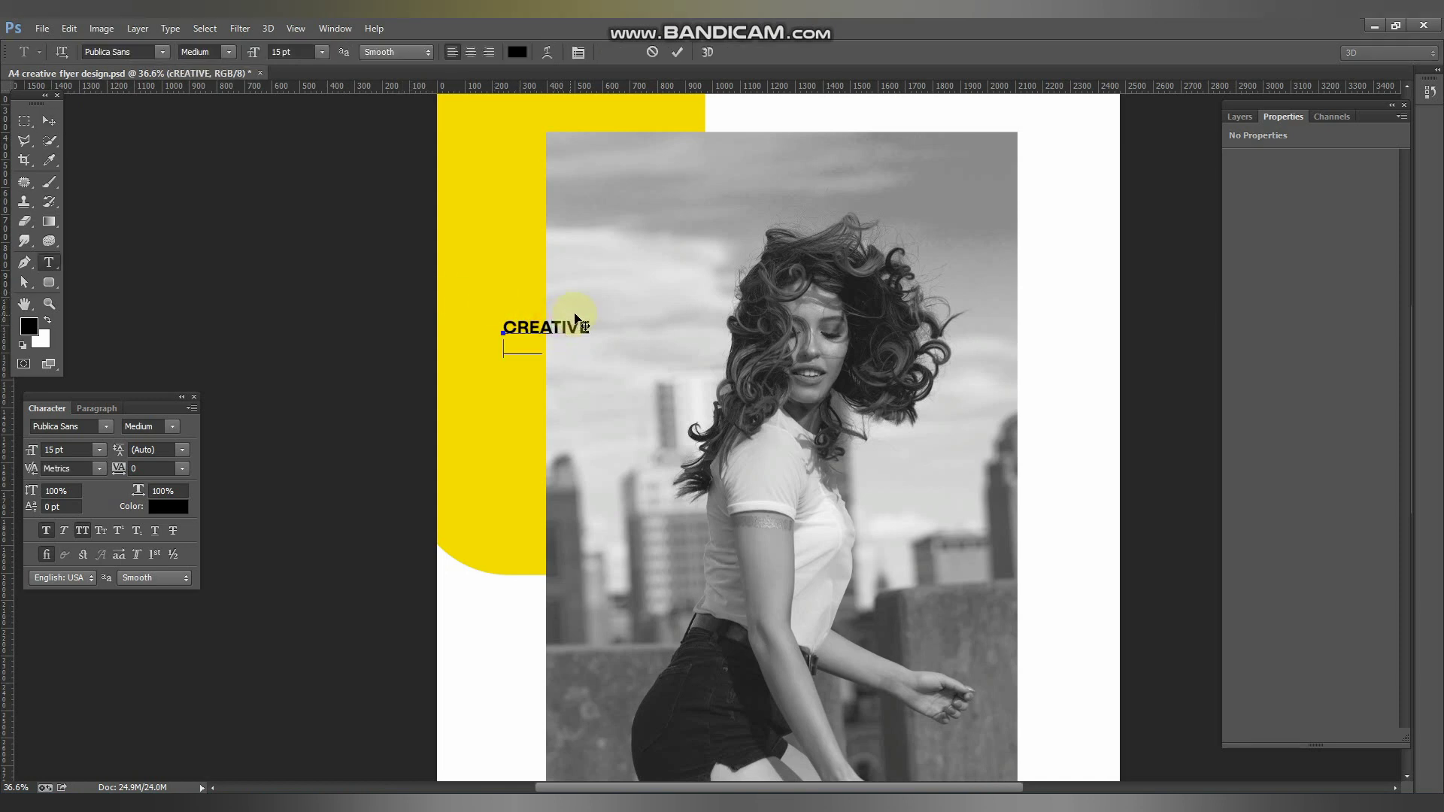
left_click(48, 120)
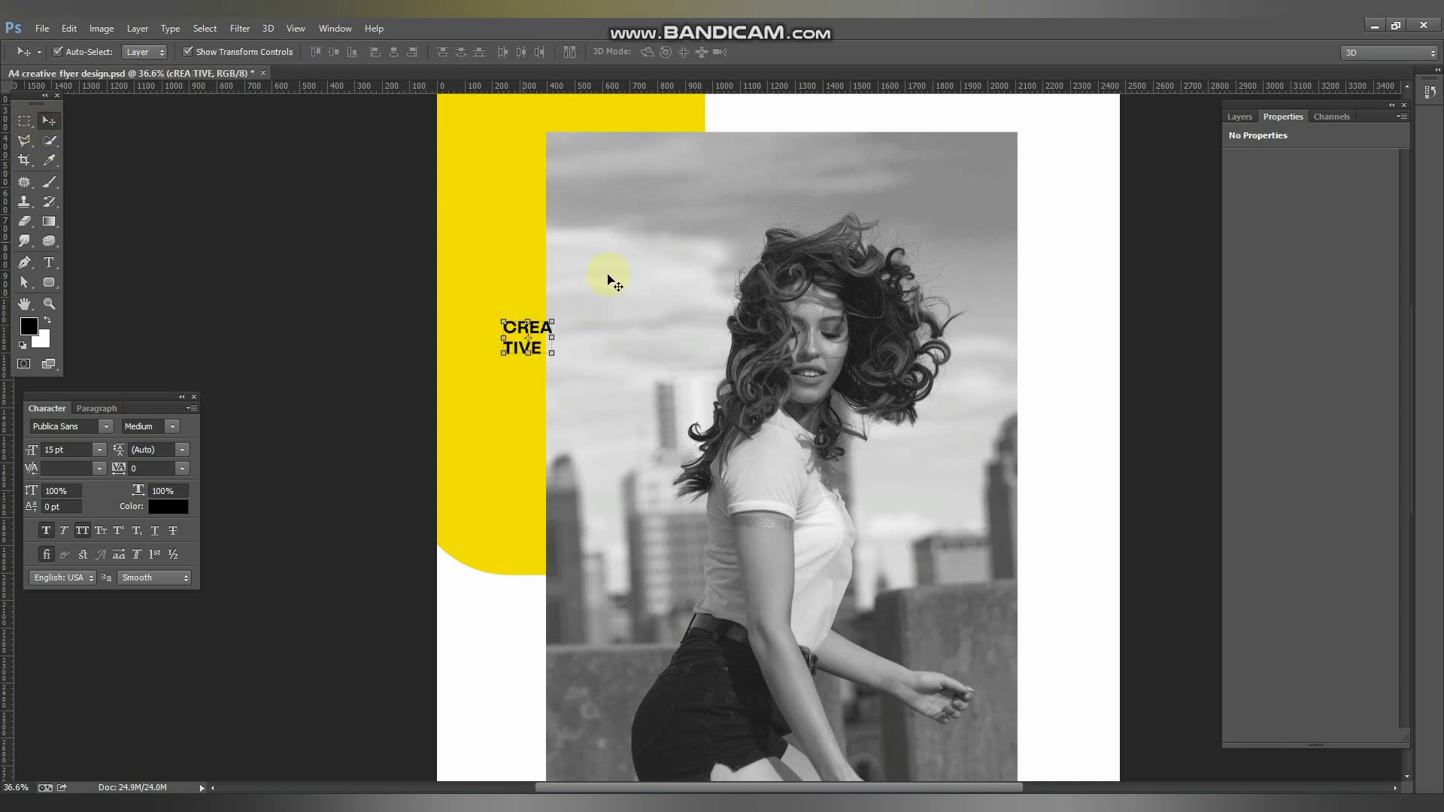
left_click_drag(551, 354, 687, 591)
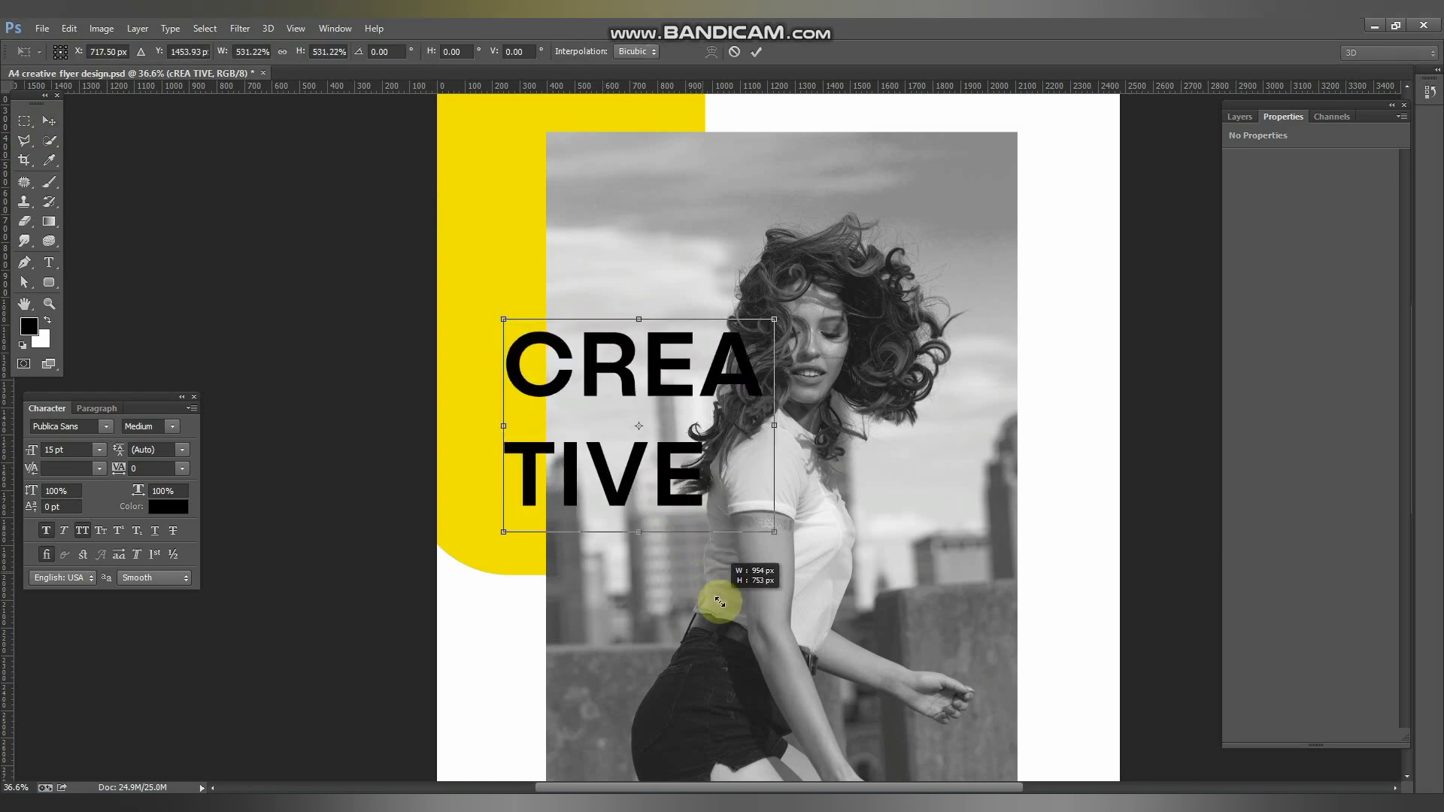
left_click_drag(694, 434, 658, 409)
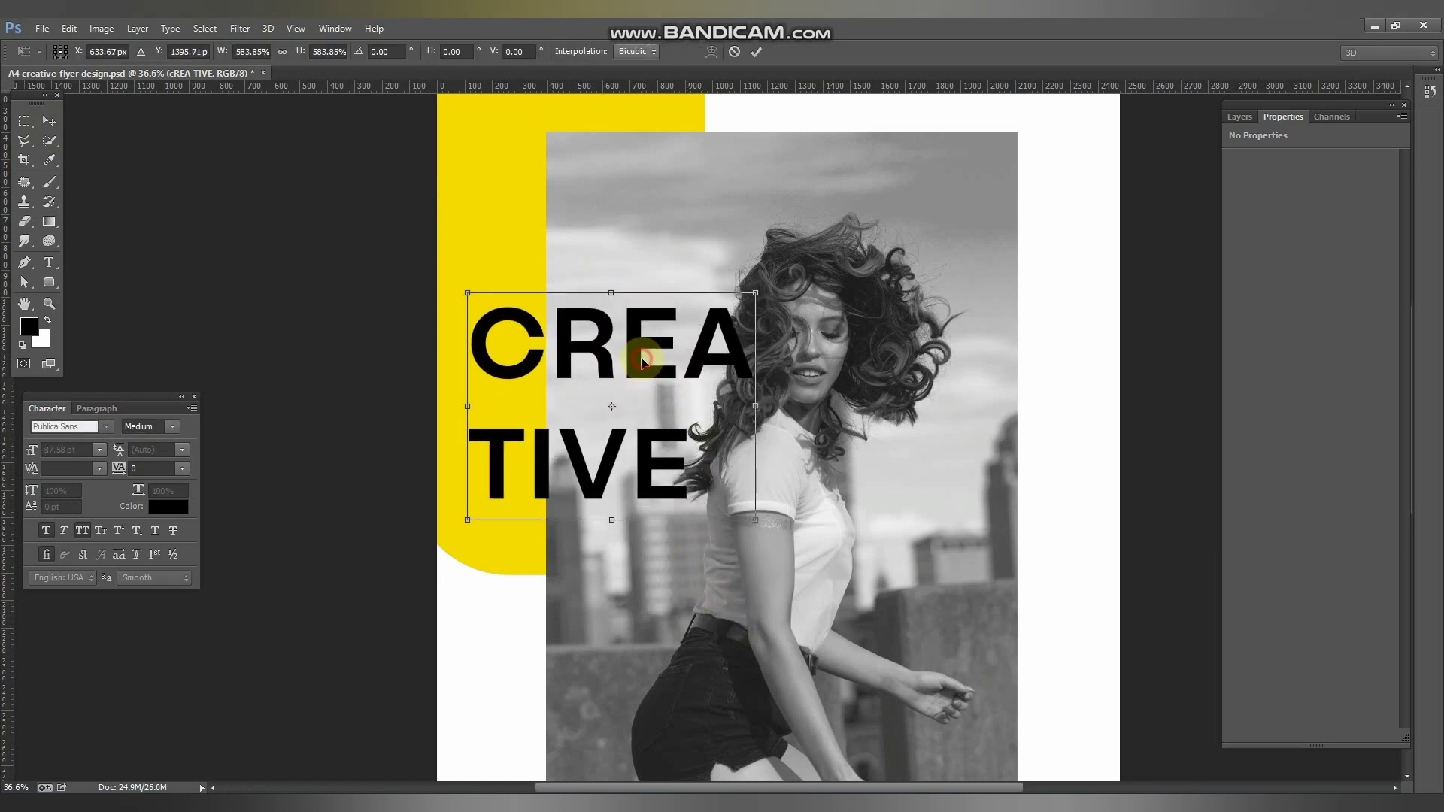
key("Return")
Step: Shift the girl photo slightly right and down within its frame
left_click(815, 315)
left_click_drag(815, 312, 823, 311)
Step: Set the CREA TIVE headline's font weight to Bold and save the document
left_click(478, 331)
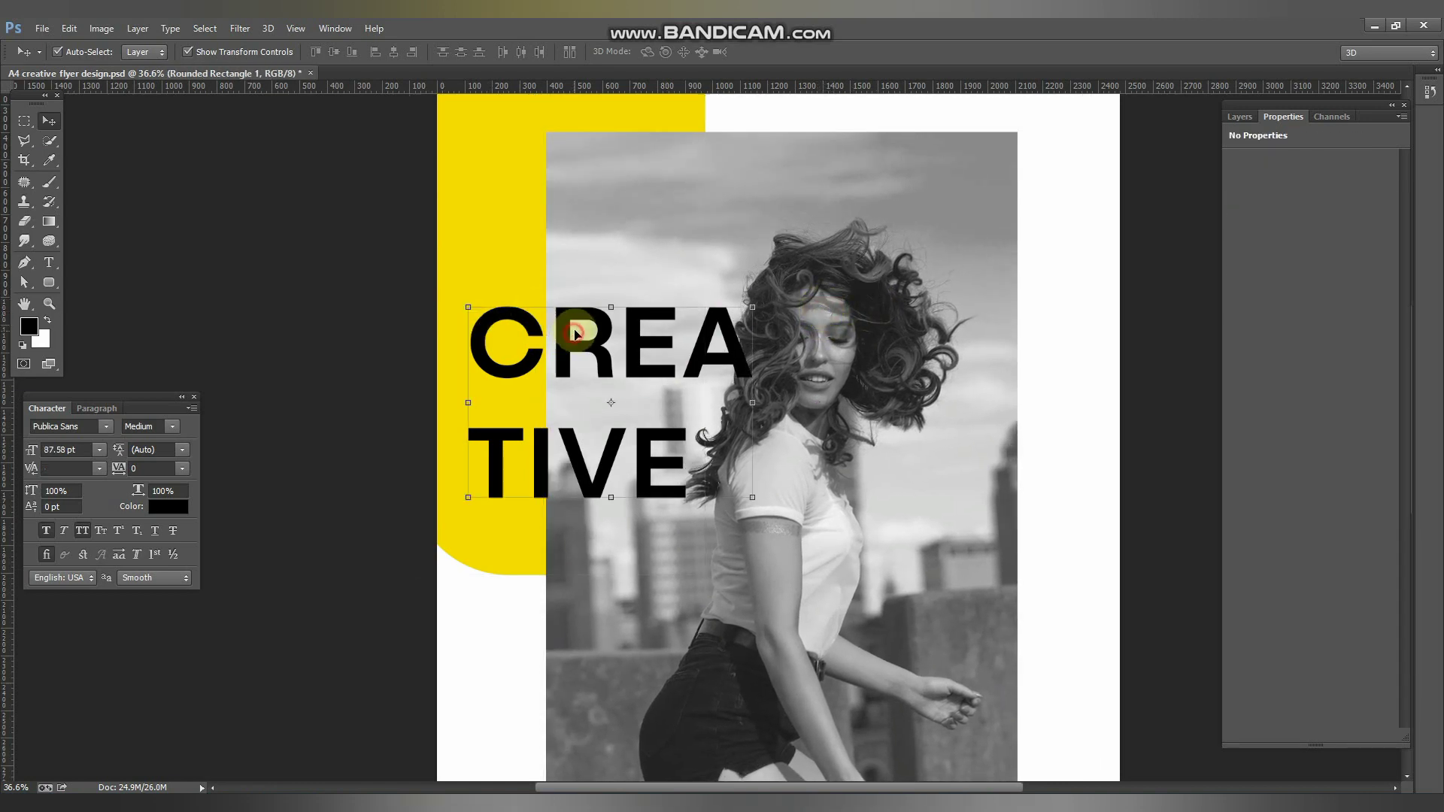
left_click(173, 426)
left_click(170, 587)
left_click(210, 281)
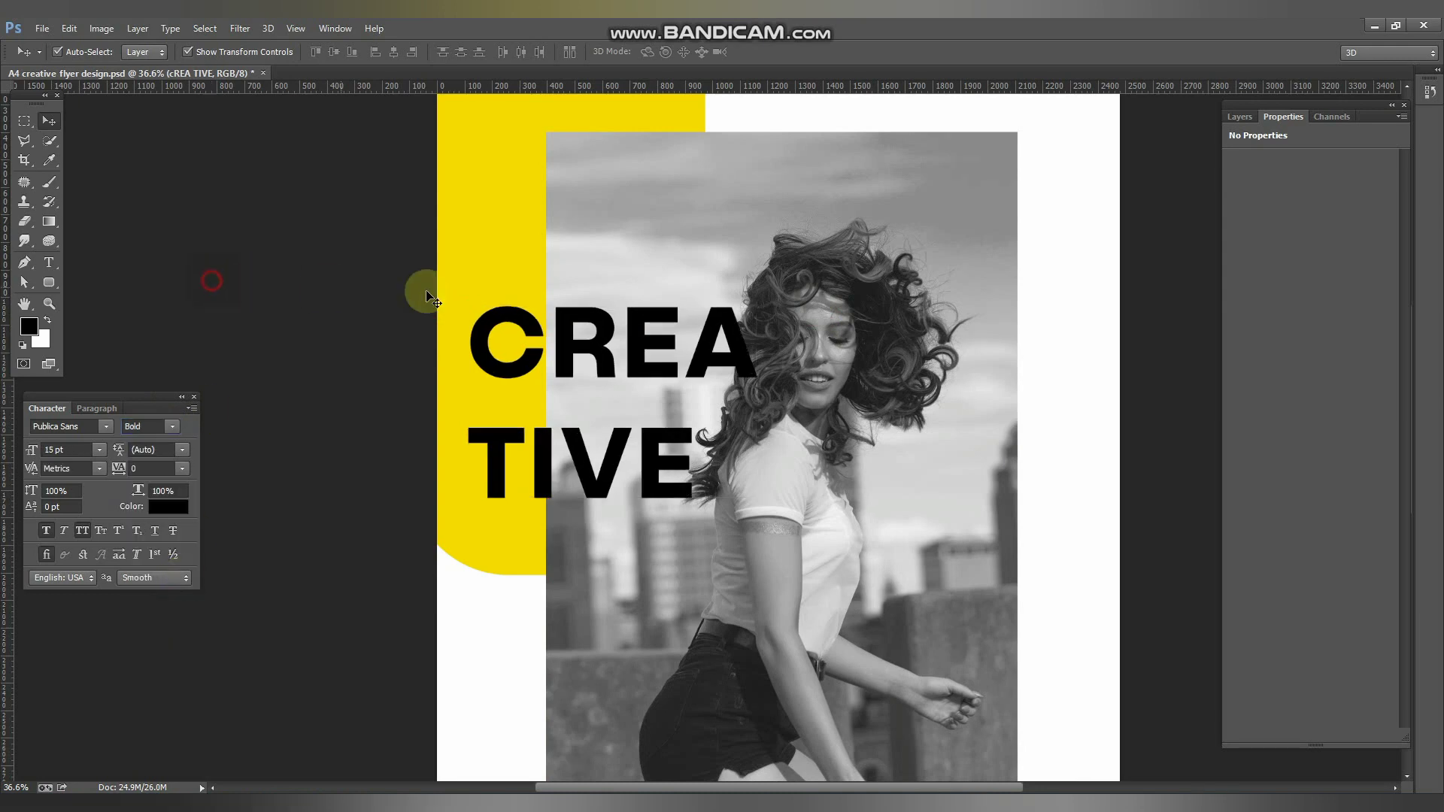
left_click(580, 333)
key("ctrl+s")
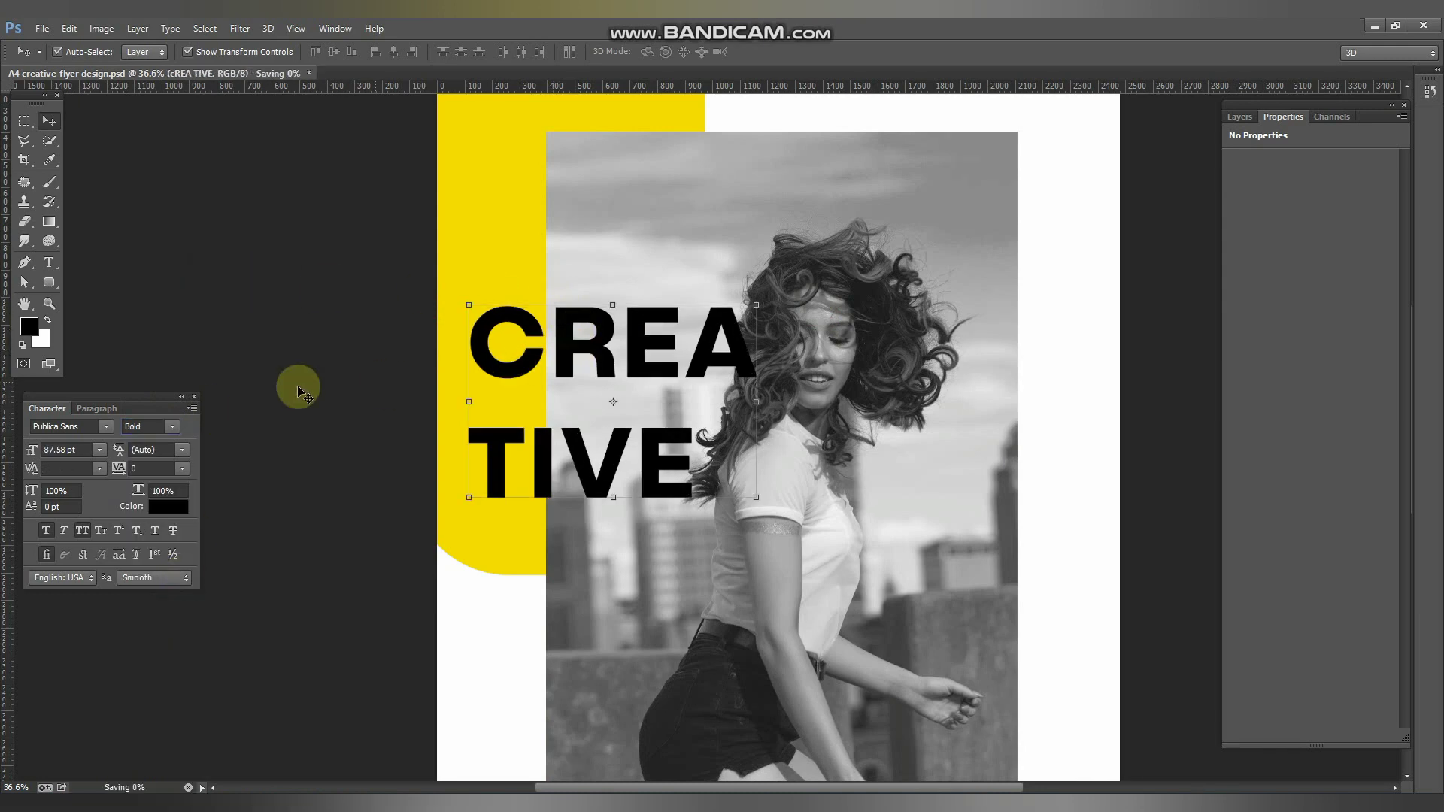
Step: Tighten the headline's leading to 72 pt and save the document
left_click(182, 450)
left_click(188, 729)
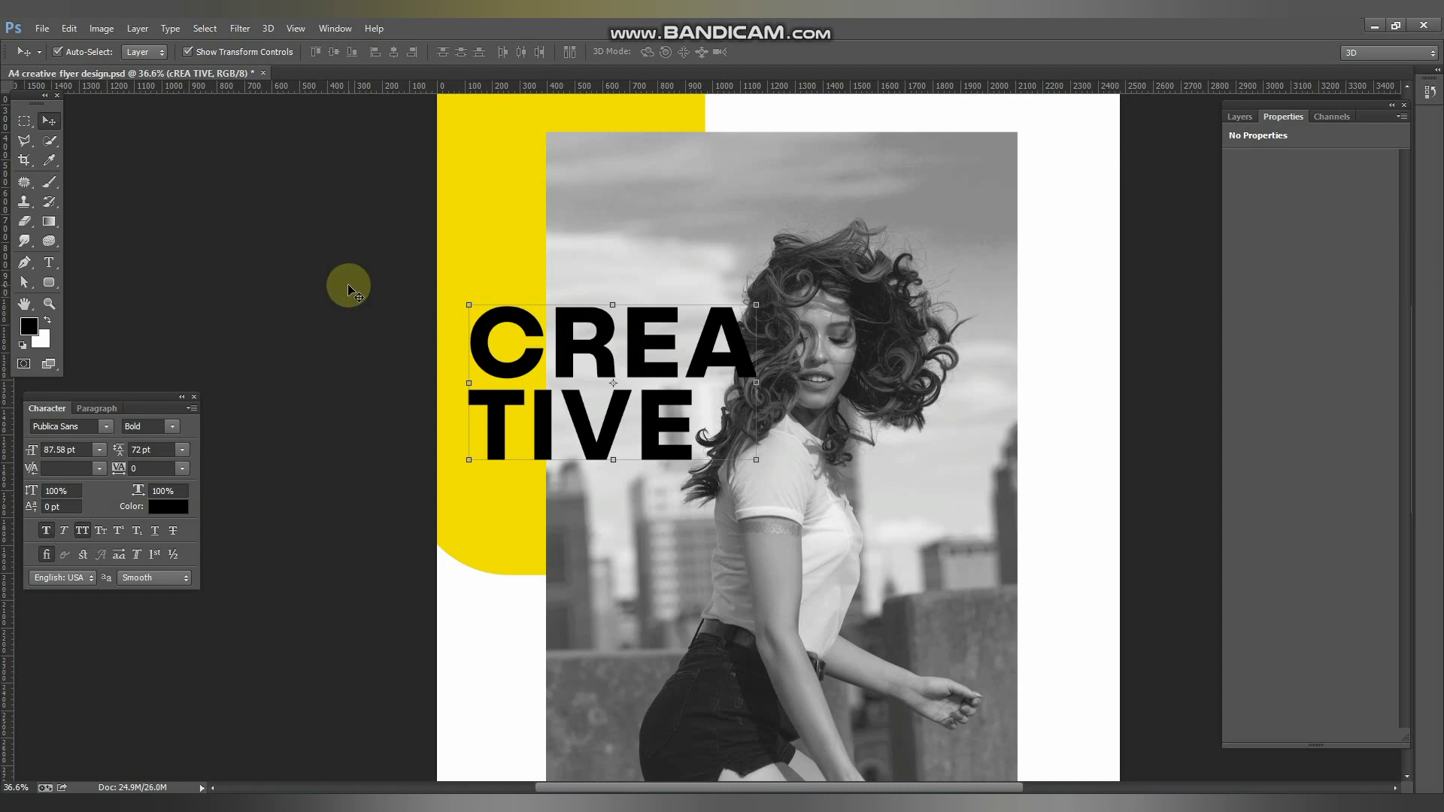
left_click(440, 369)
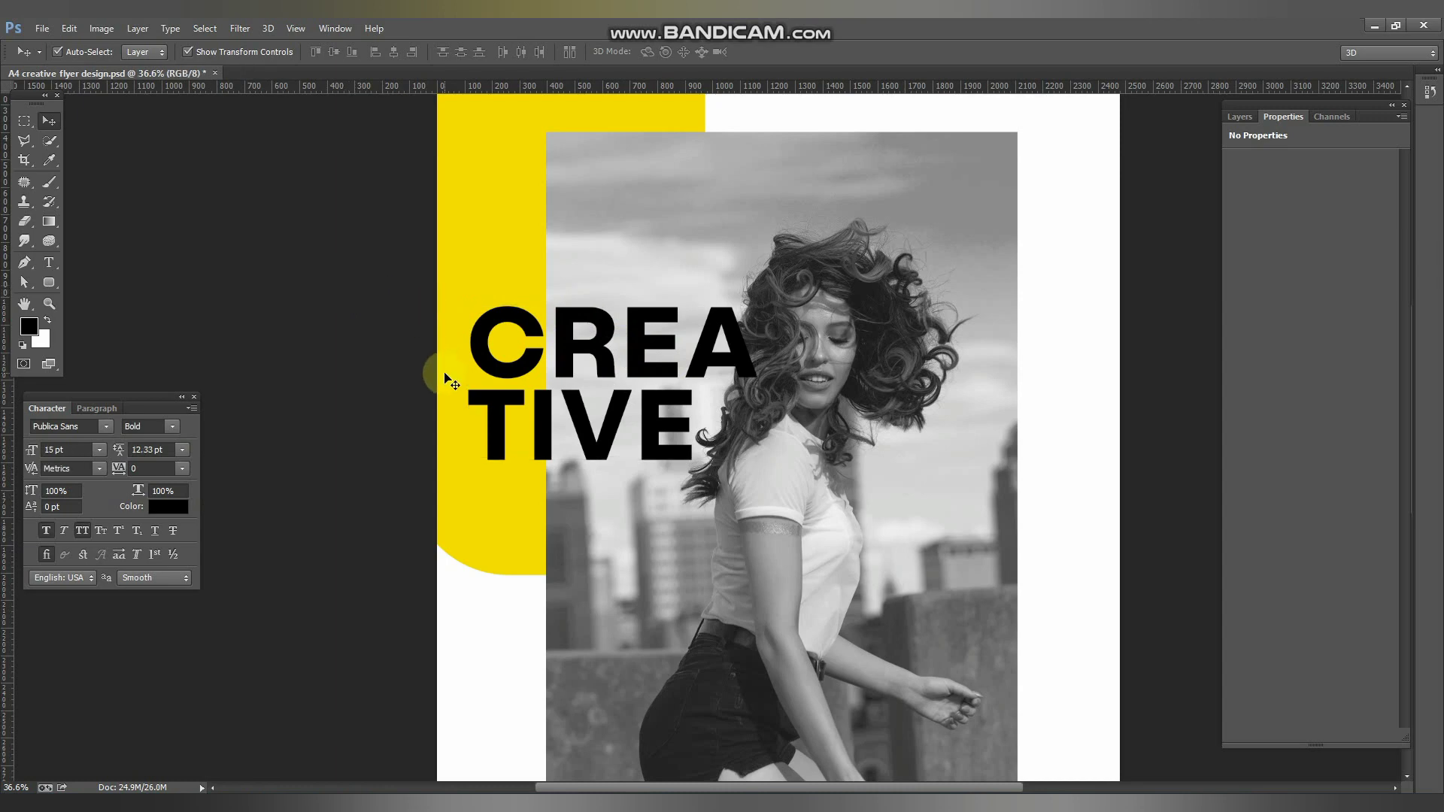
left_click(486, 555)
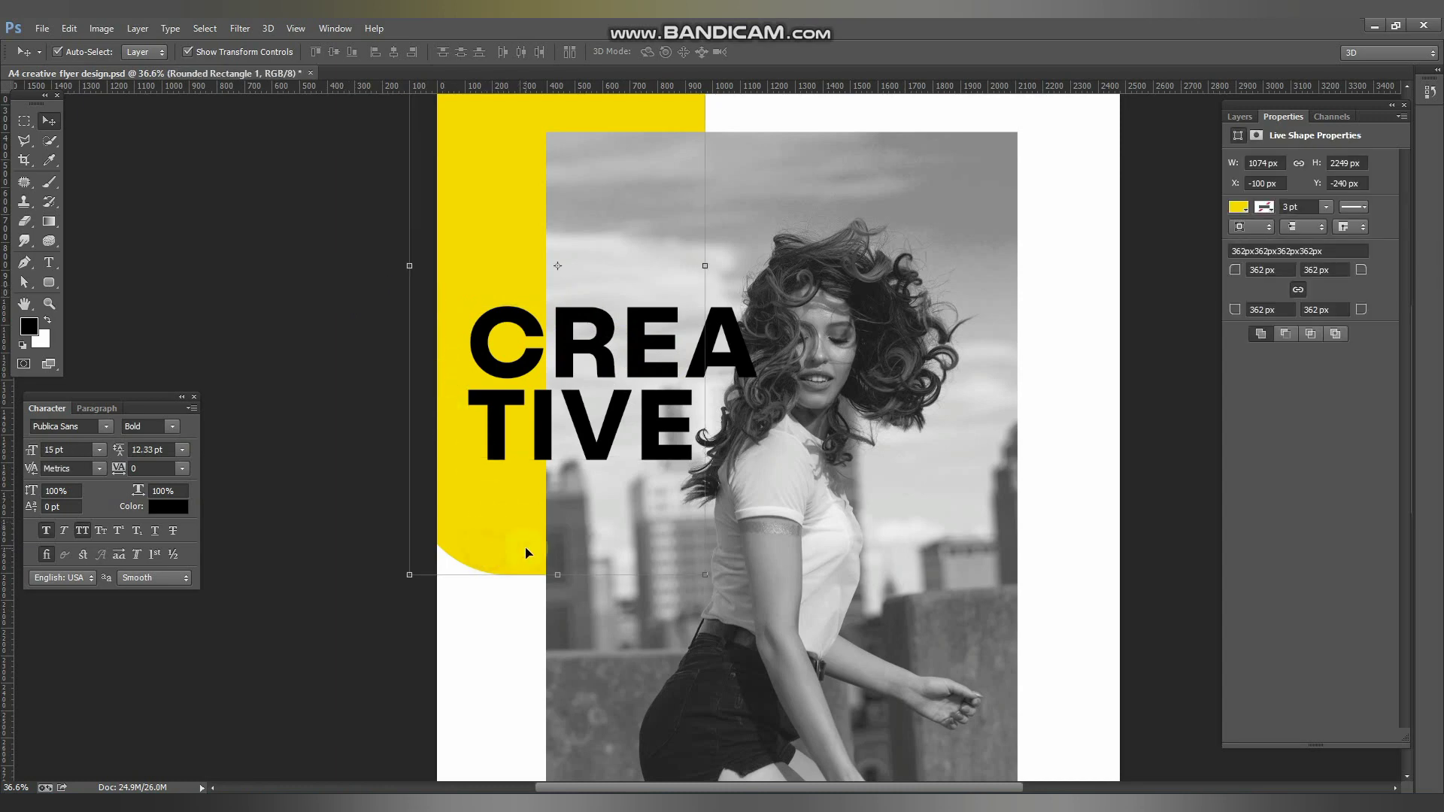
left_click(312, 453)
key("ctrl+s")
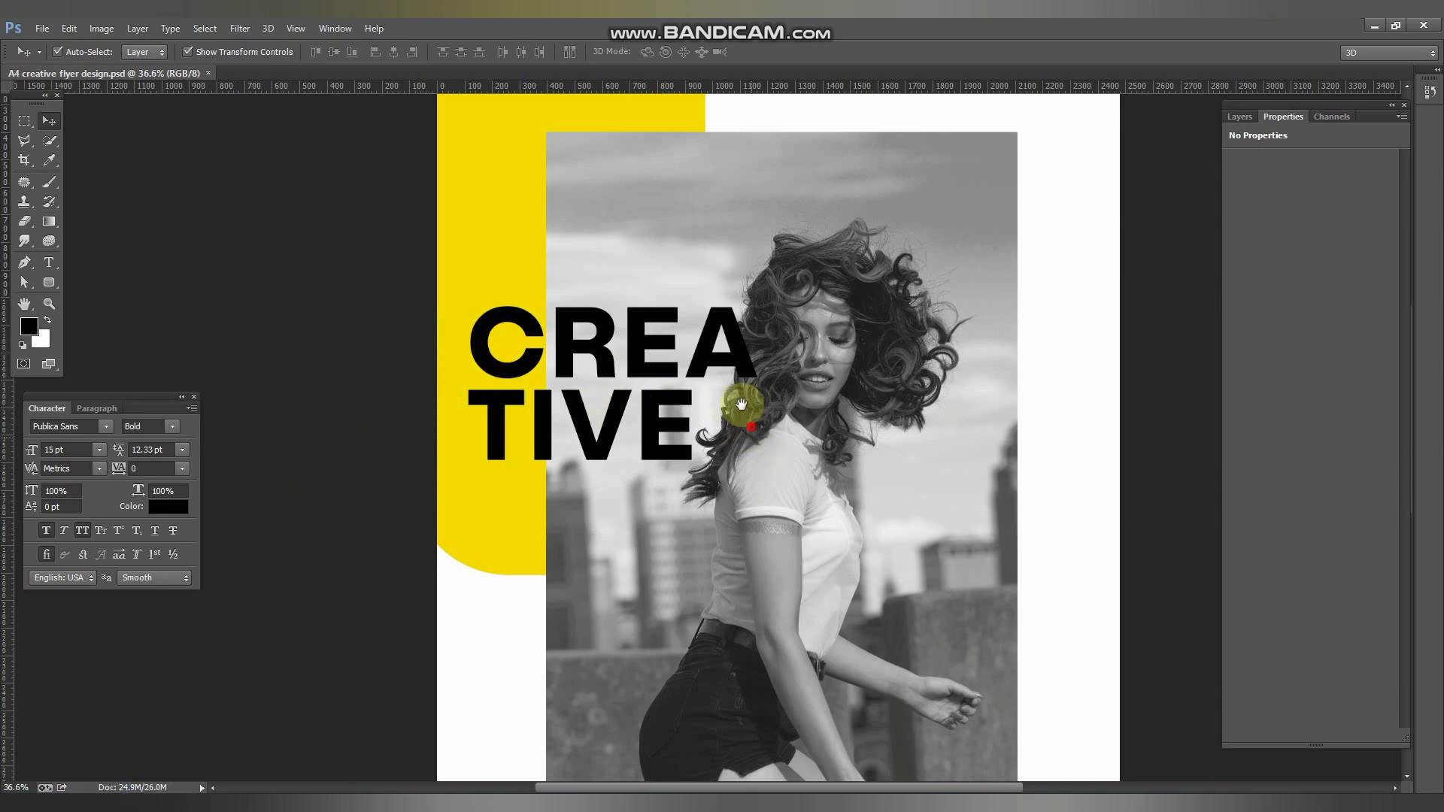
Step: Draw a black rectangle about 1358 × 288 px from the girl's torso past the page's right edge
left_click_drag(741, 405, 612, 218)
left_click(62, 276)
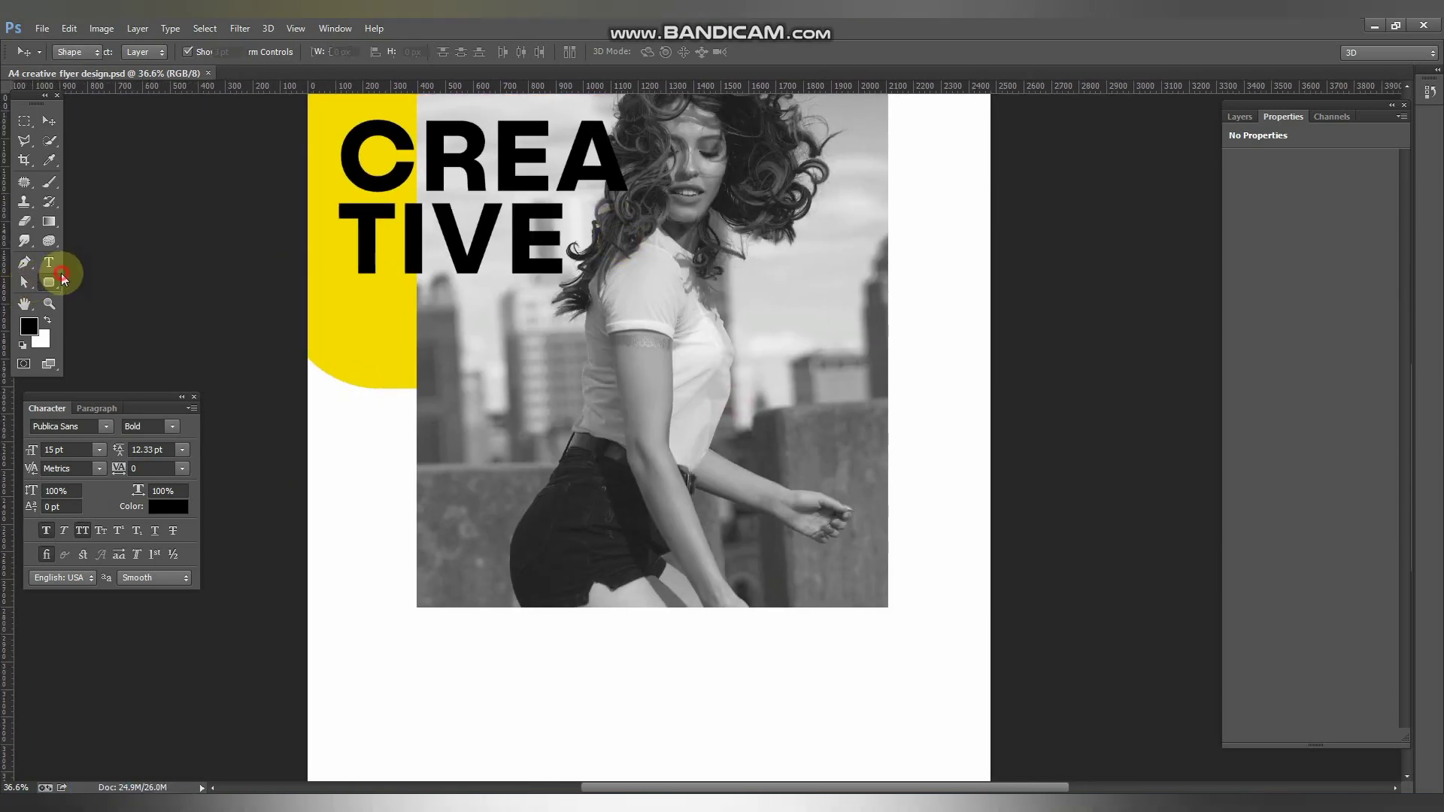
left_click(98, 282)
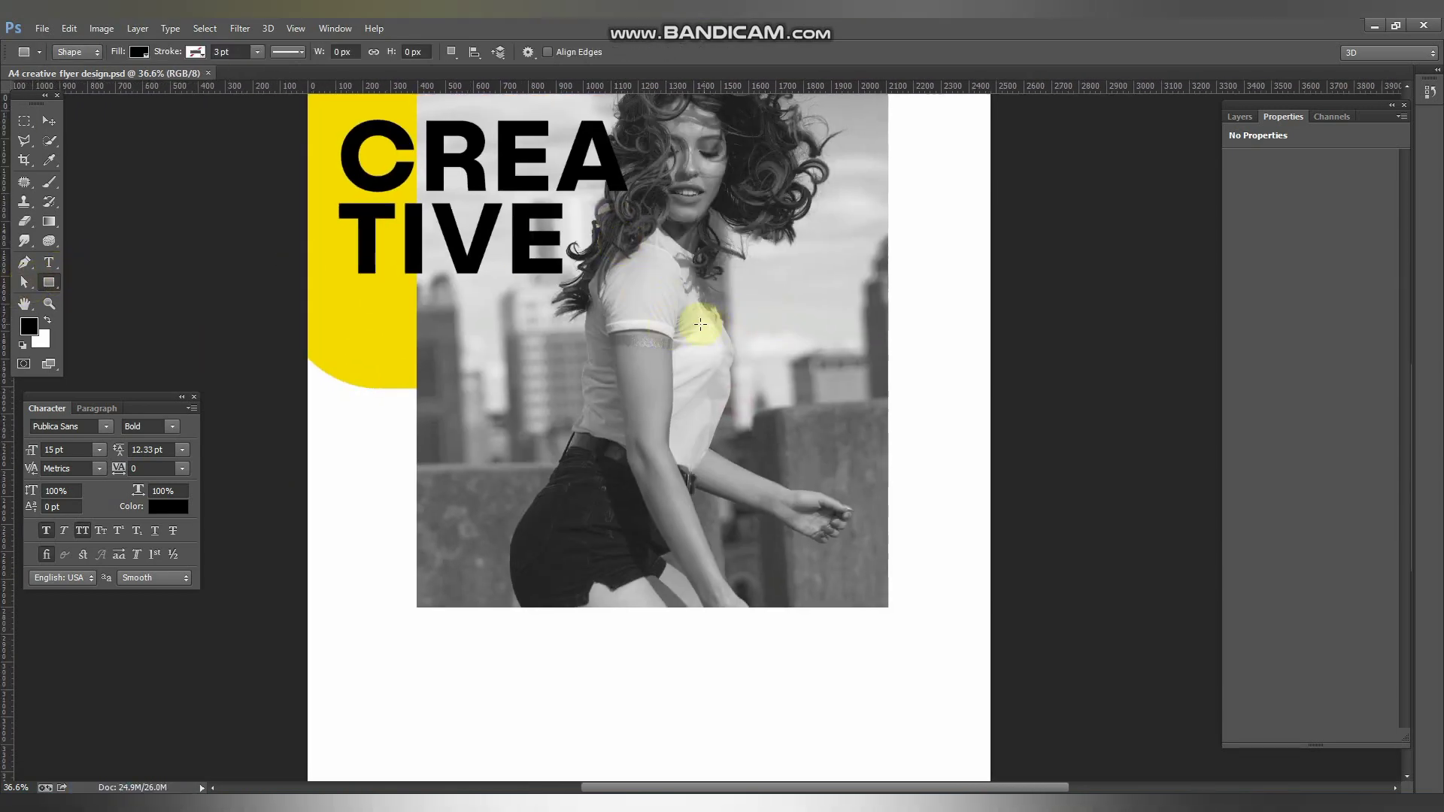
left_click_drag(669, 312, 1043, 391)
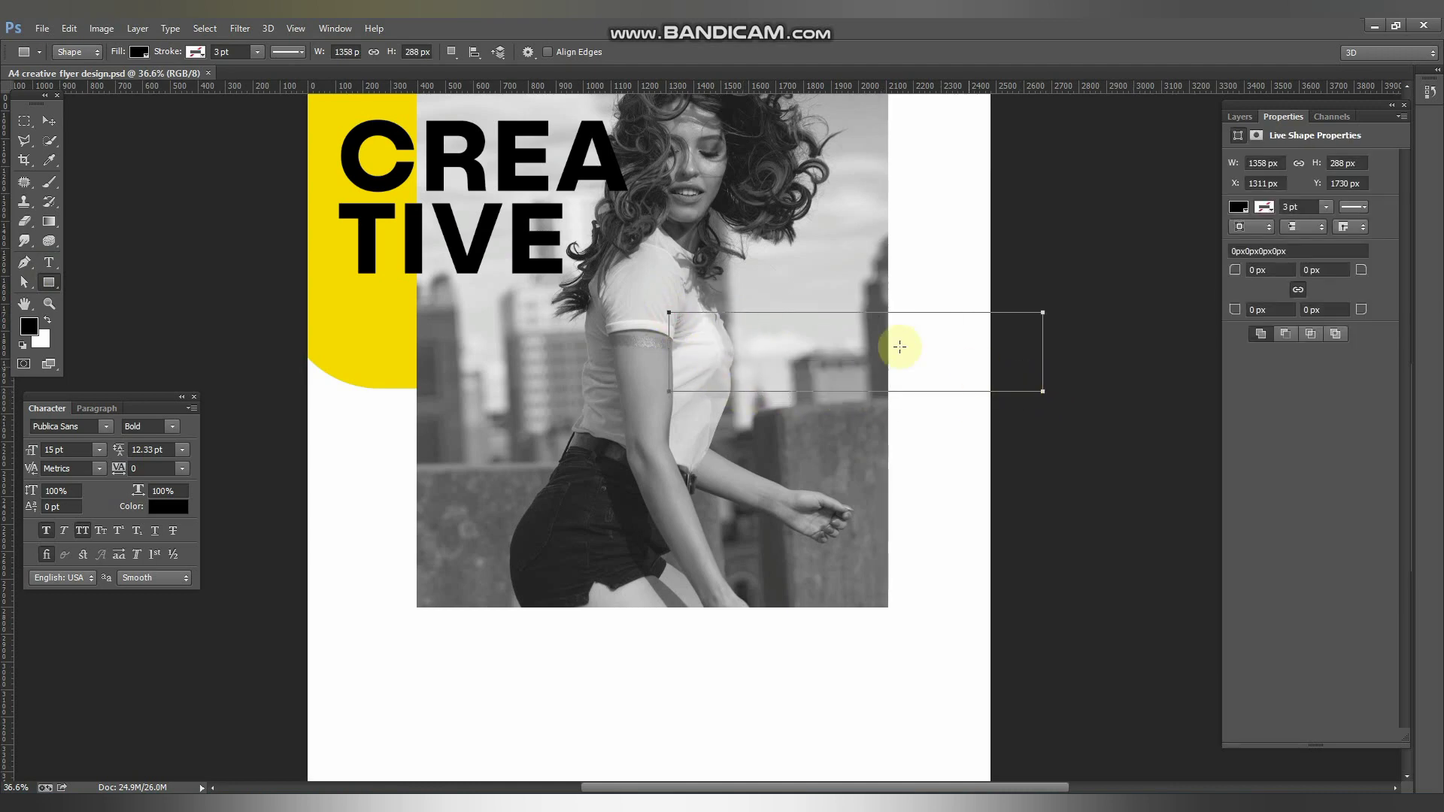
left_click(48, 123)
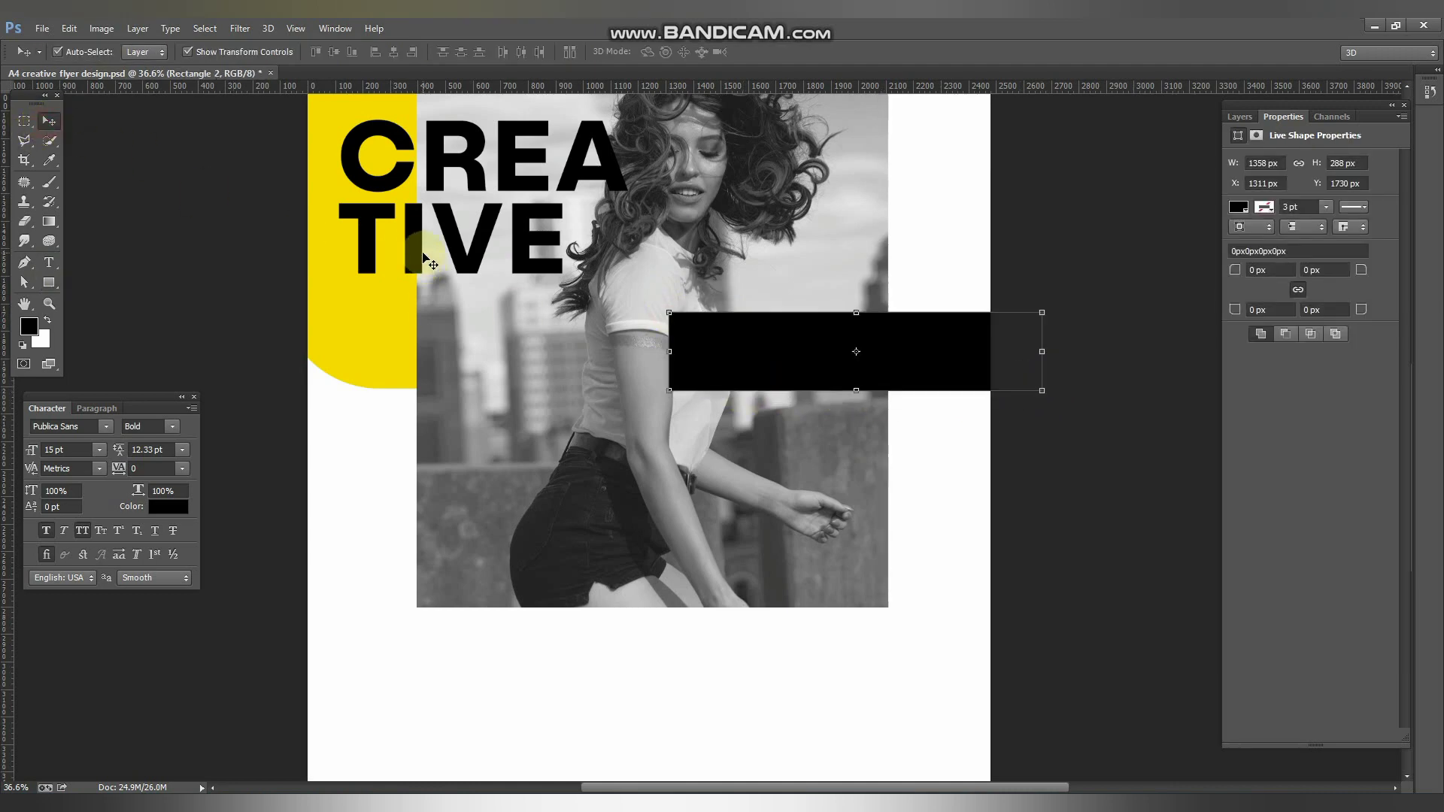
Step: Widen the black rectangle to about 1413 px and reposition it lower at about X 1280, Y 1904 px
key("shift+Down")
key("shift+Down")
key("shift+Down")
key("shift+Down")
key("shift+Down")
key("shift+Down")
key("shift+Down")
key("shift+Down")
key("shift+Down")
key("shift+Down")
key("shift+Down")
key("shift+Down")
key("shift+Down")
key("shift+Down")
key("shift+Down")
key("shift+Down")
key("shift+Down")
key("shift+Down")
key("shift+Down")
key("shift+Down")
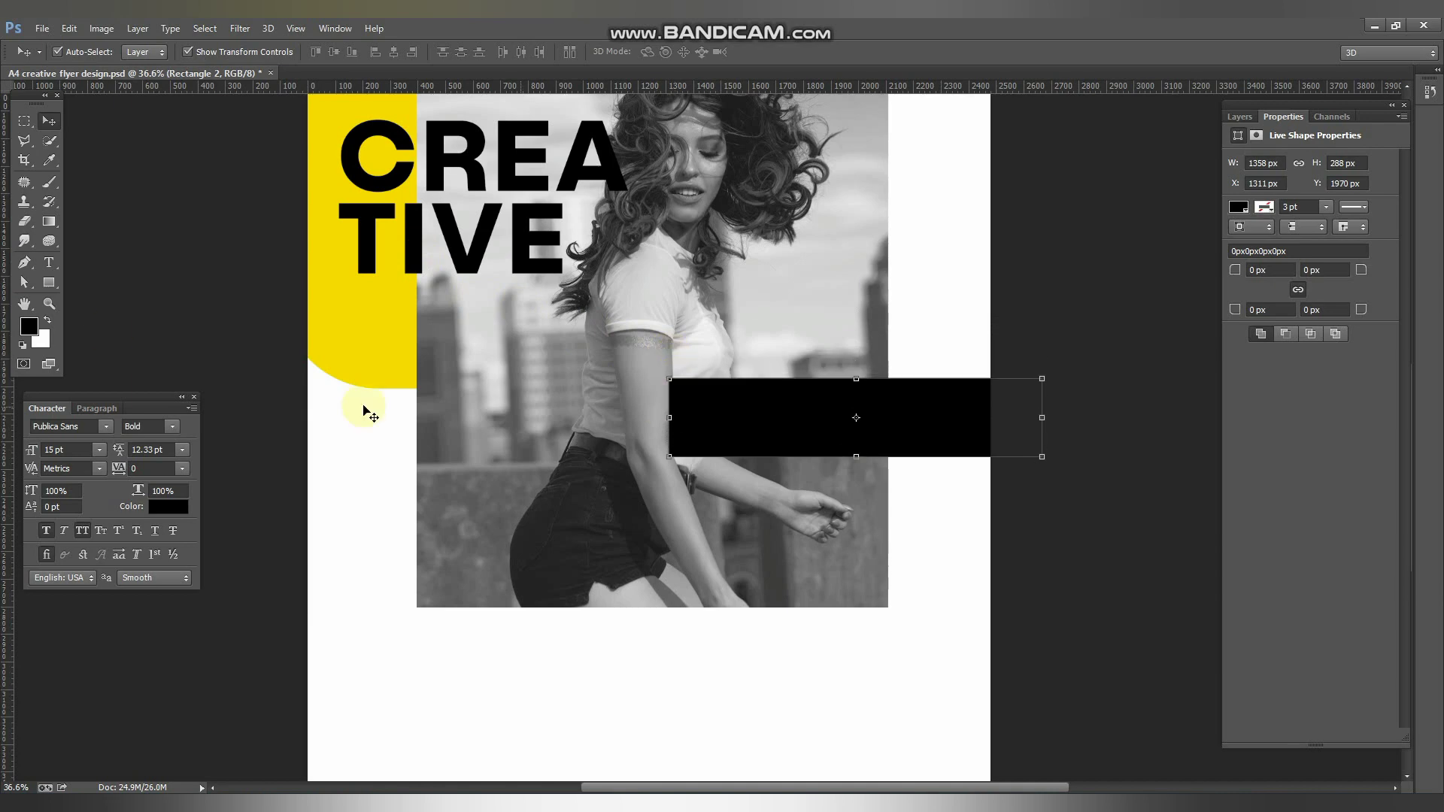
key("shift+Down")
key("shift+Down")
key("shift+Down")
key("shift+Down")
key("shift+Down")
key("shift+Down")
key("shift+Down")
key("shift+Left")
key("shift+Left")
key("shift+Left")
key("shift+Left")
key("shift+Left")
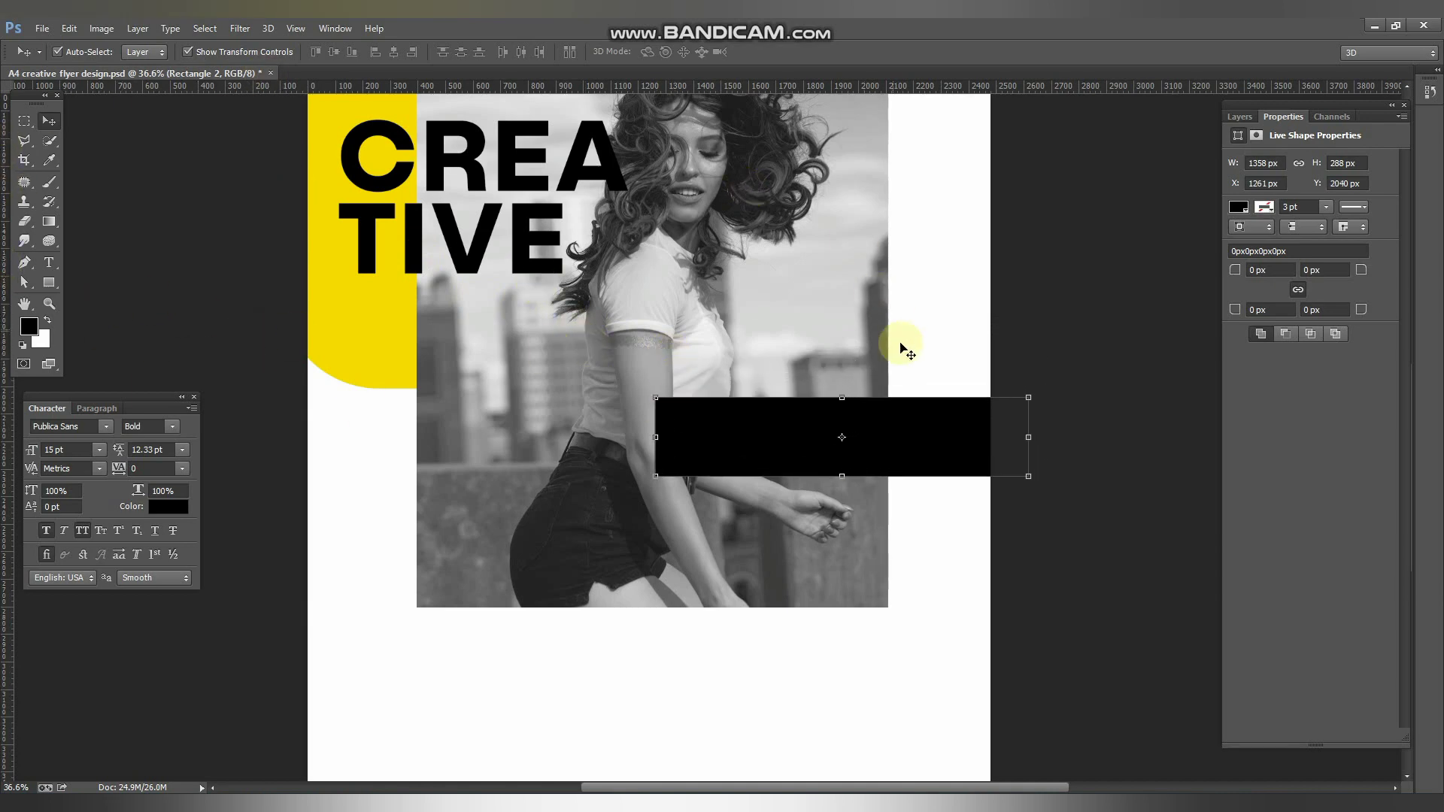
left_click_drag(1028, 437, 1043, 436)
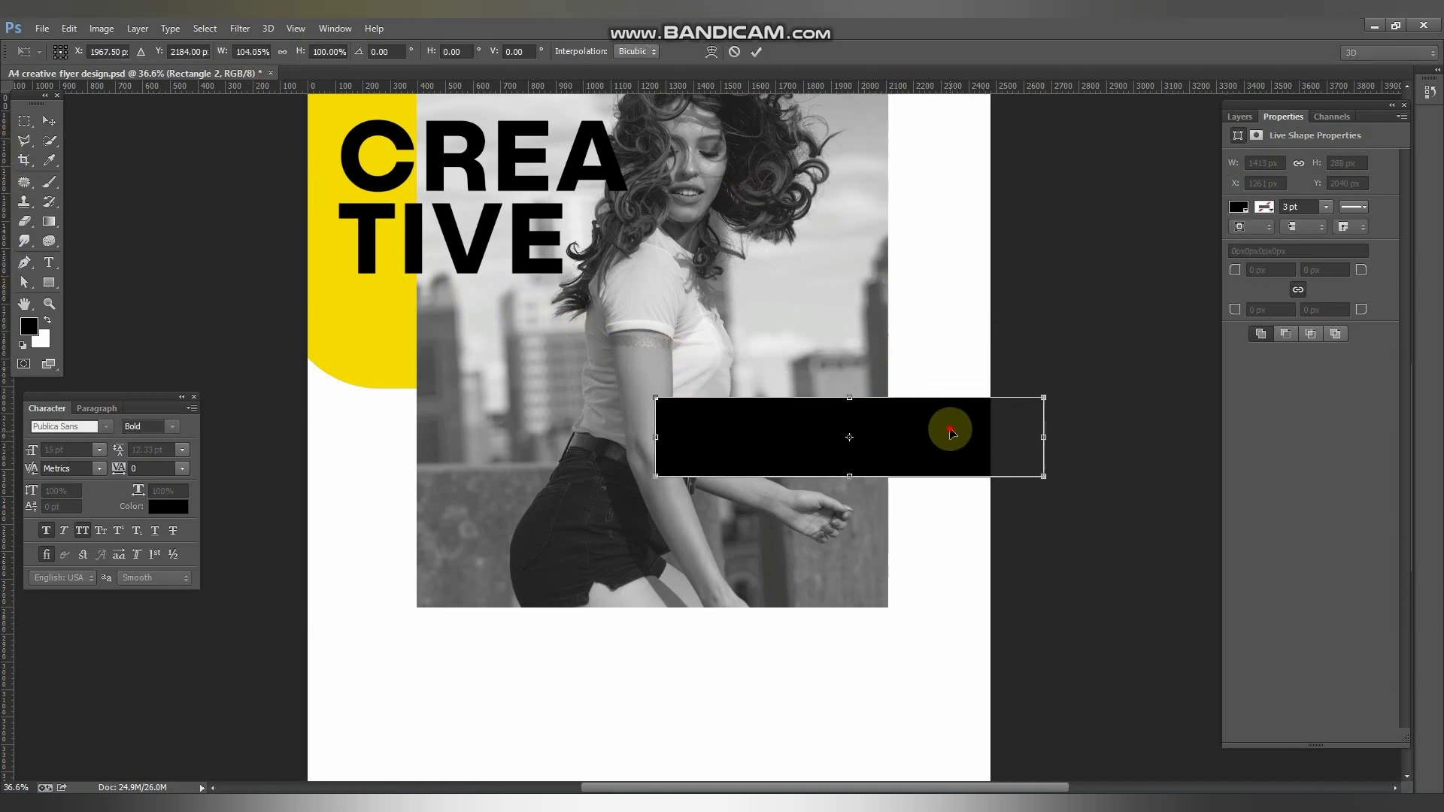
left_click_drag(950, 430, 956, 397)
key("Return")
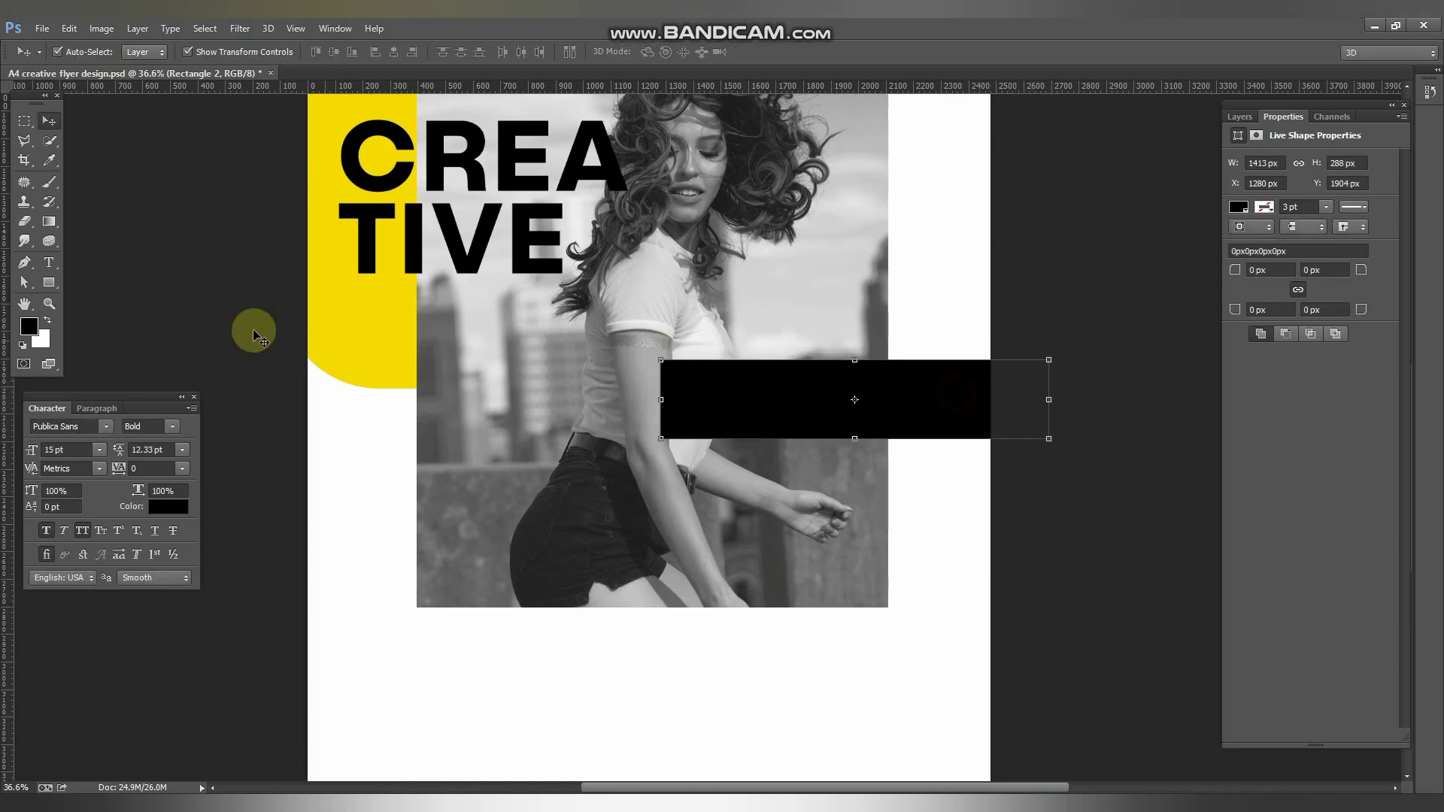
Step: Sample yellow f4da00 from the rounded shape, fill the black rectangle with it and save the document
left_click(29, 326)
left_click(367, 308)
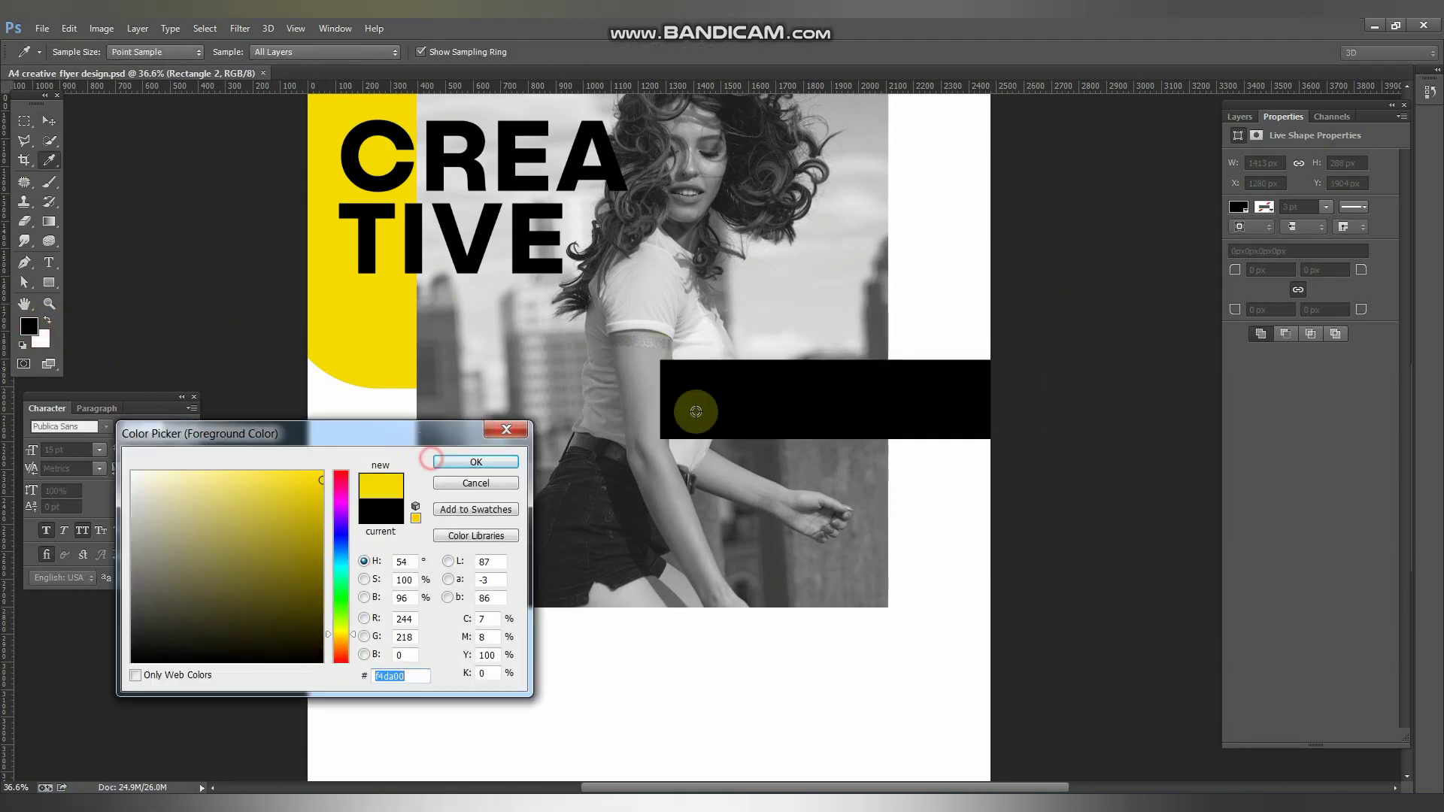
left_click(476, 462)
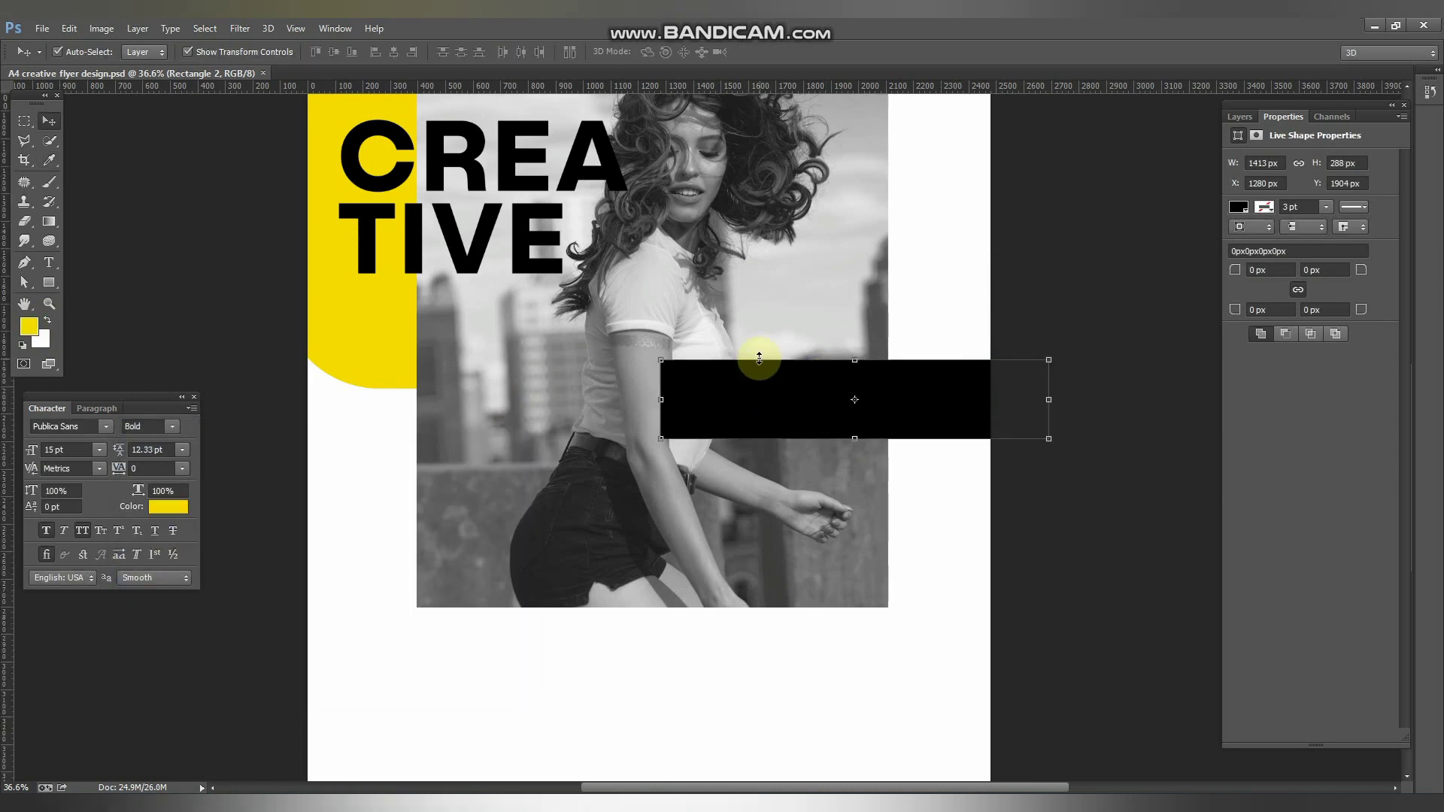
key("alt+BackSpace")
left_click(296, 271)
key("ctrl+s")
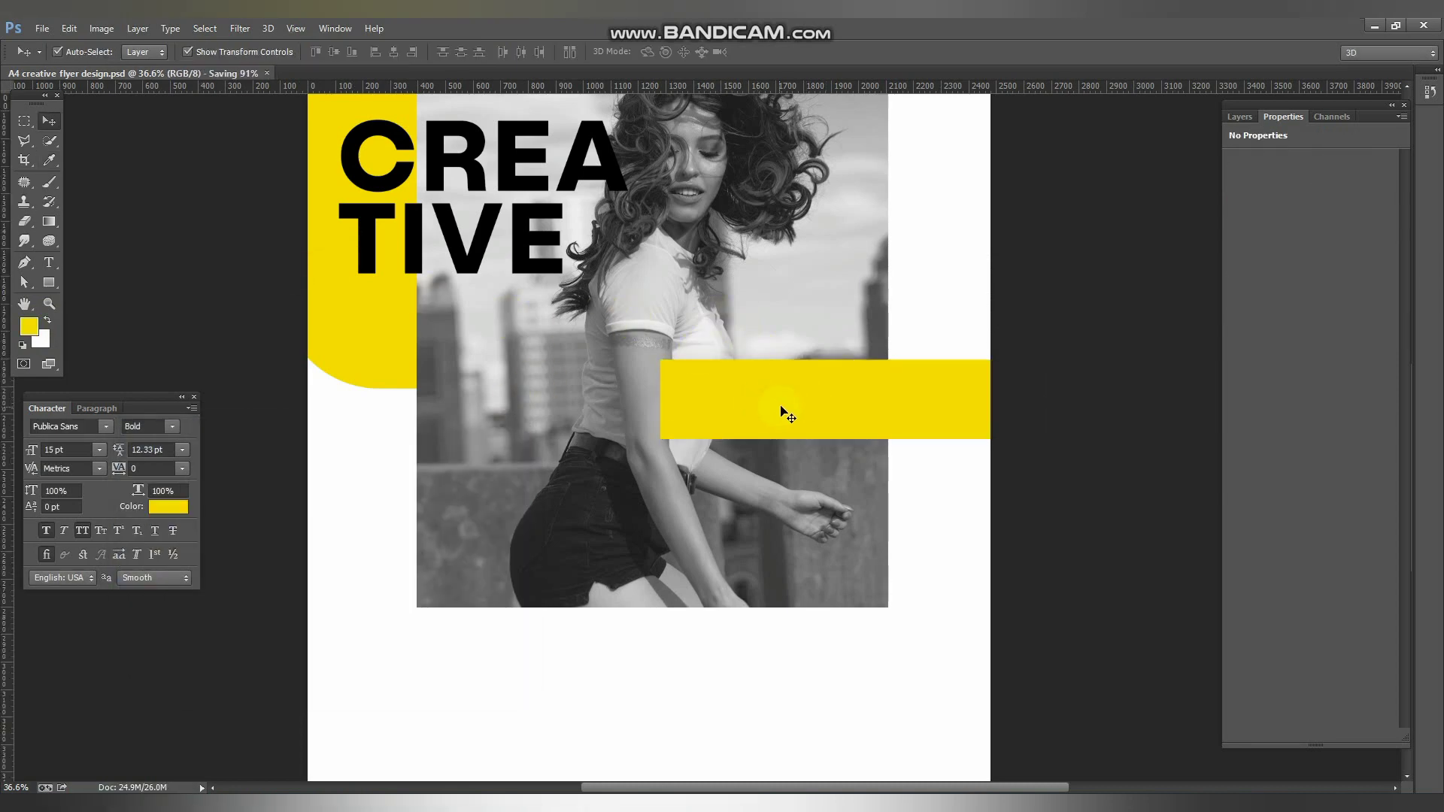
Step: Move the yellow rectangle right to about X 1339 px and lower its layer opacity to about 64%
scroll(787, 416, "left", 3)
scroll(880, 419, "up", 5)
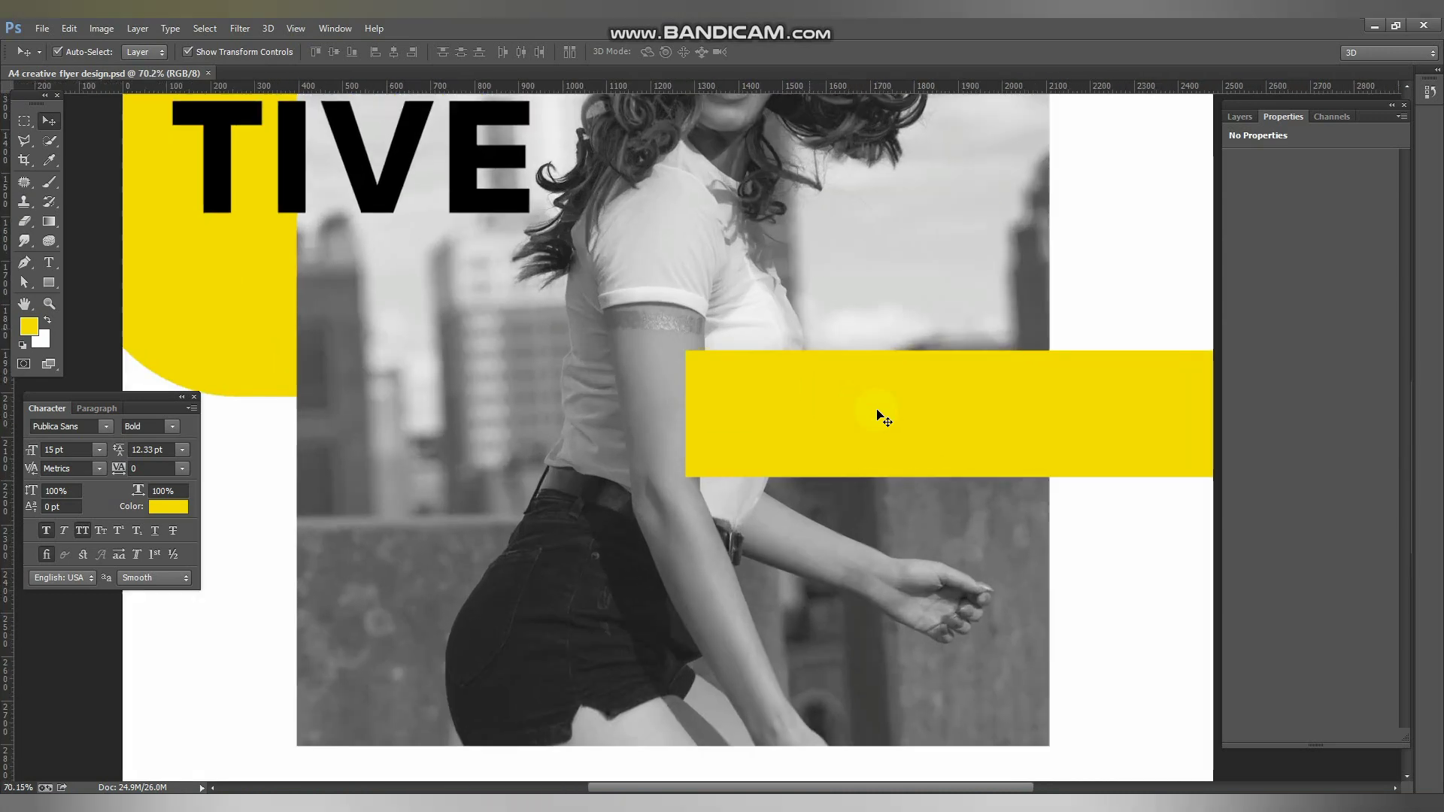
left_click_drag(760, 436, 791, 437)
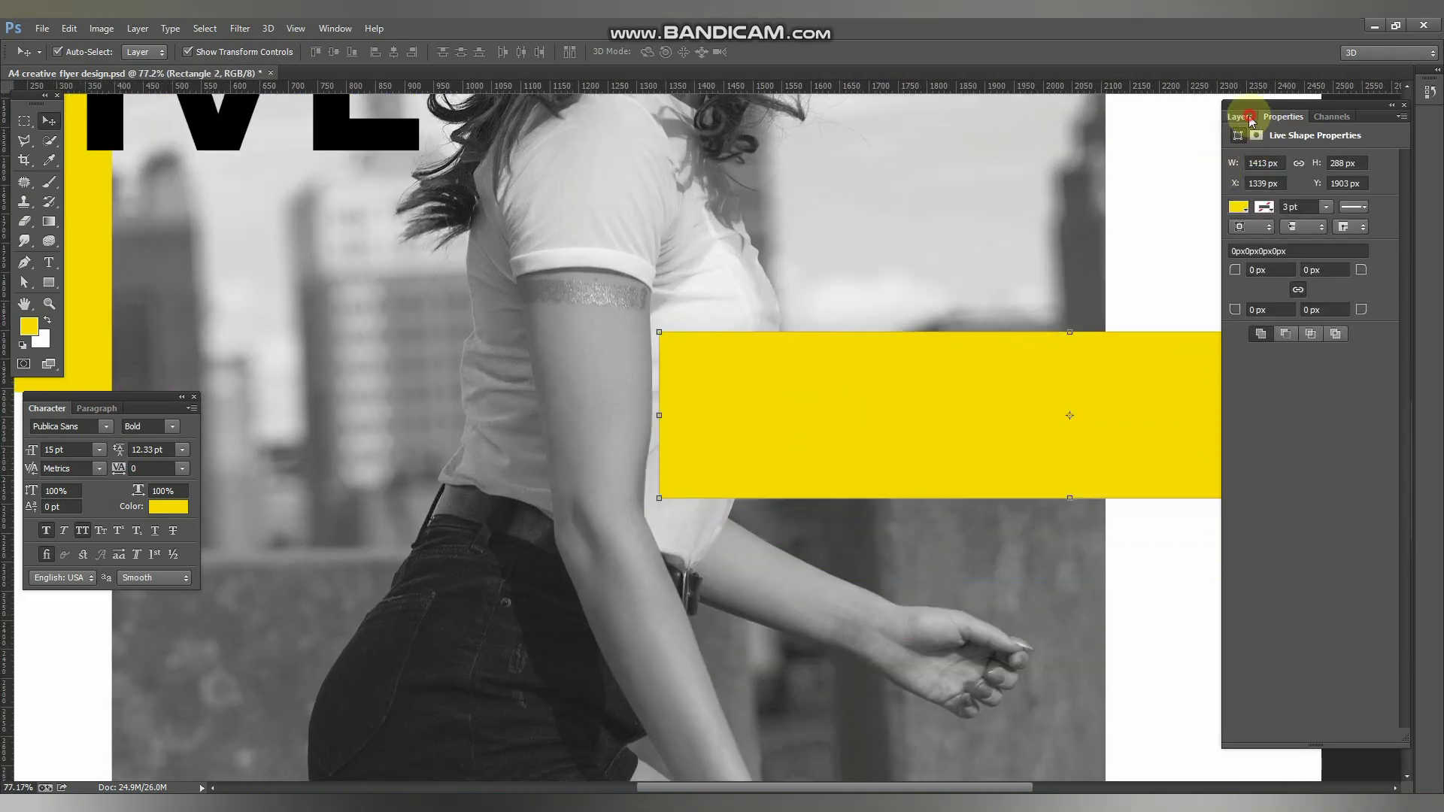
left_click(1251, 120)
left_click_drag(1326, 158, 1290, 151)
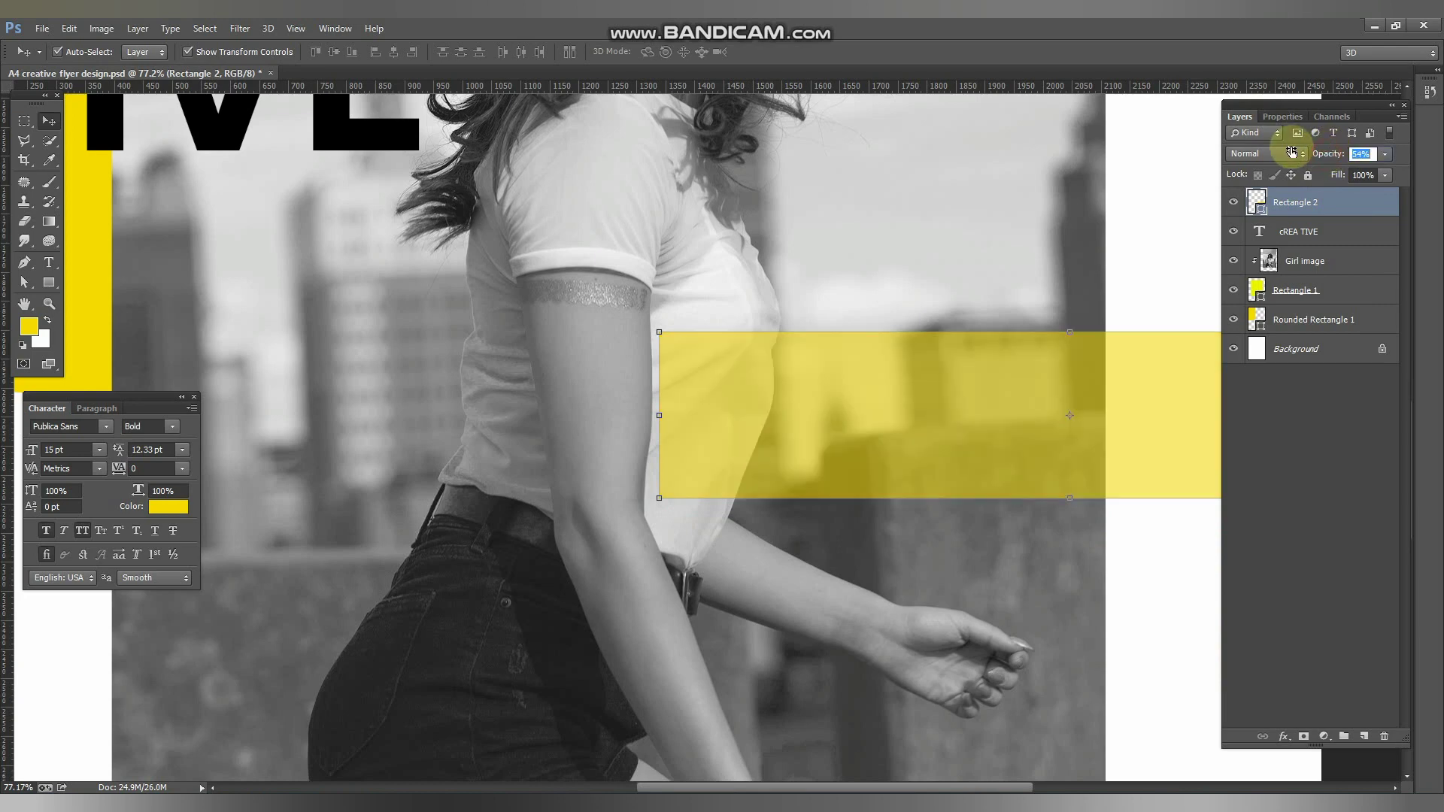
left_click(1141, 263)
Step: Trace the front edge of the girl's shirt with the Pen tool and close the path around the rectangle's overlapping left end
scroll(874, 336, "left", 1)
scroll(853, 346, "up", 5)
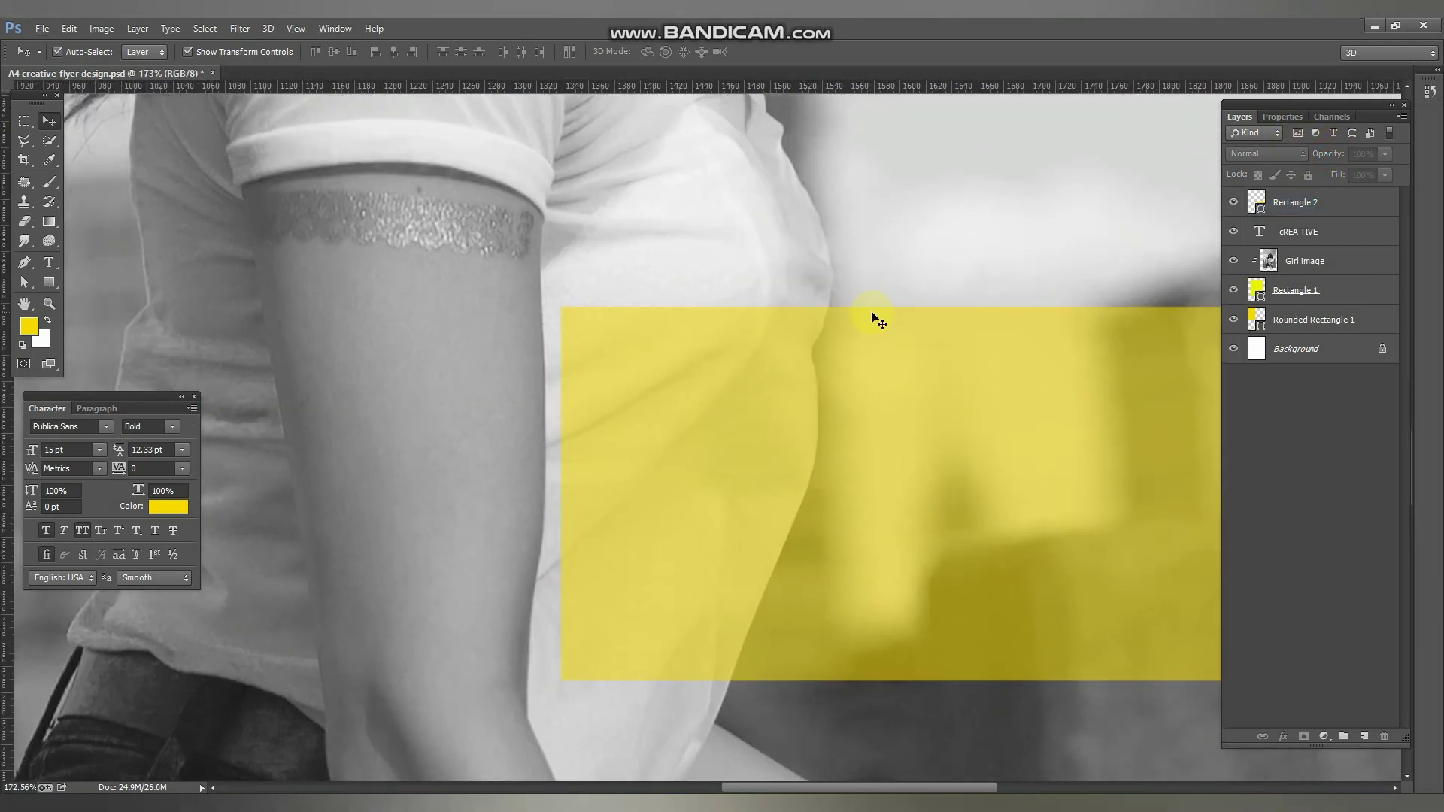
key("p")
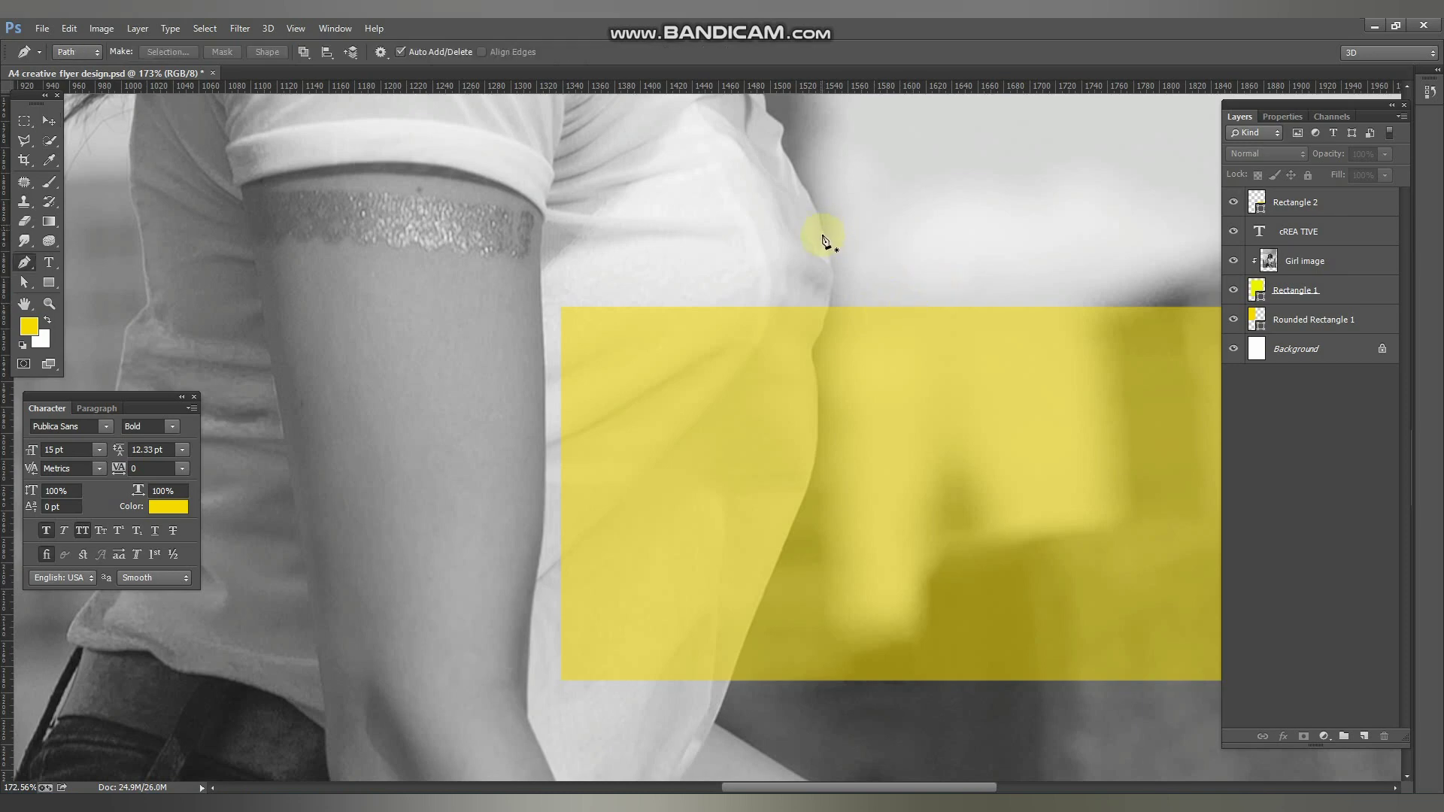
scroll(825, 241, "up", 4)
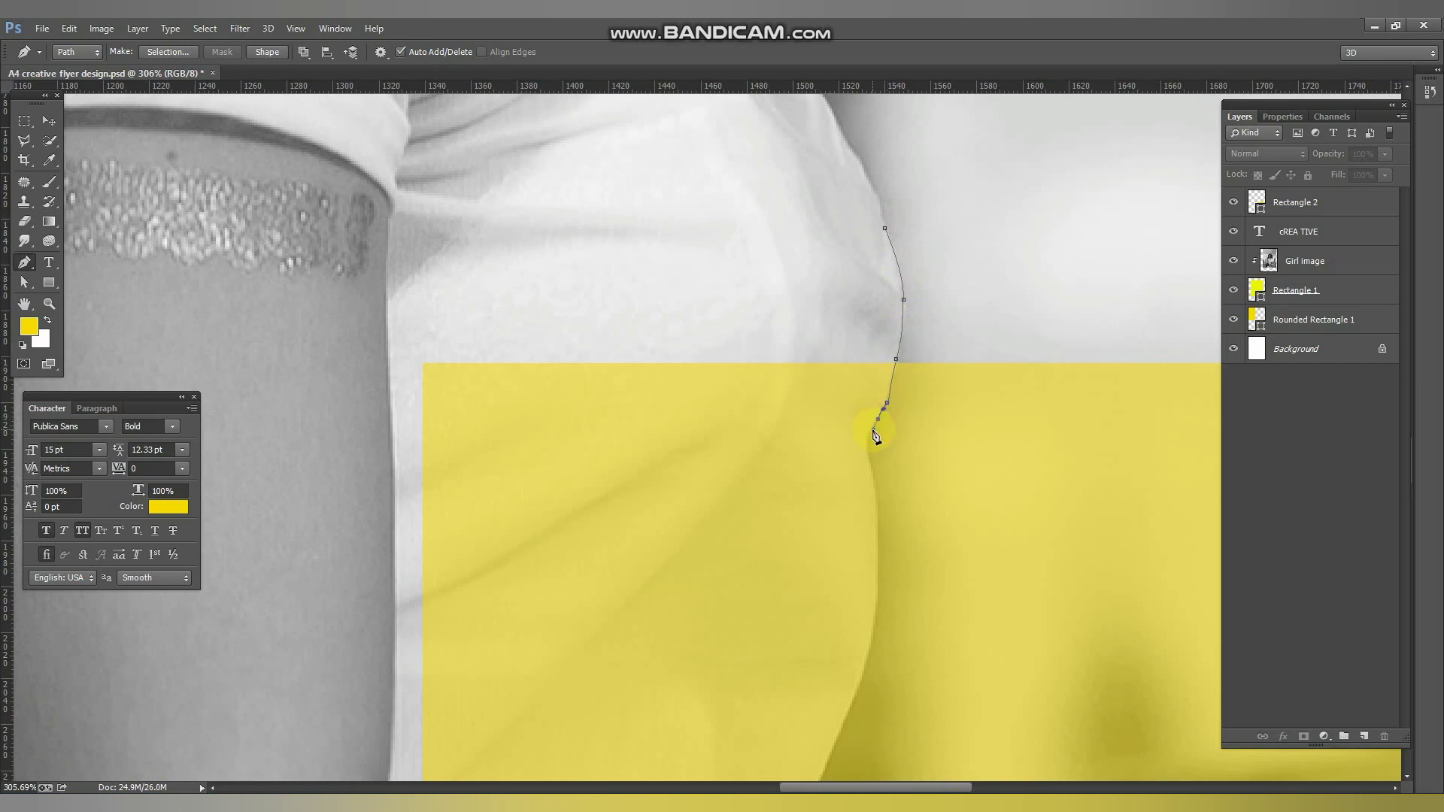
left_click_drag(876, 436, 757, 259)
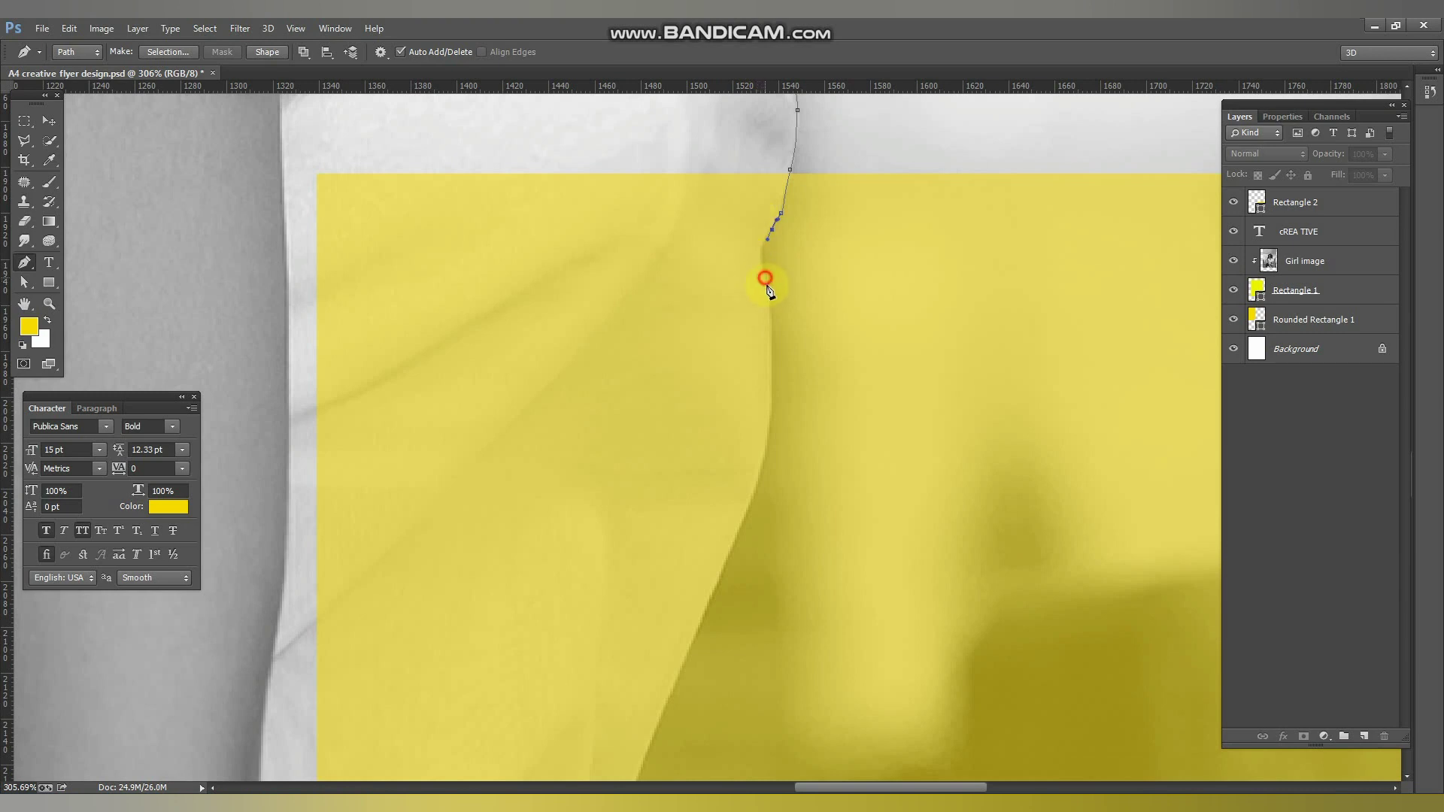
left_click_drag(771, 381, 770, 414)
left_click_drag(740, 525, 783, 277)
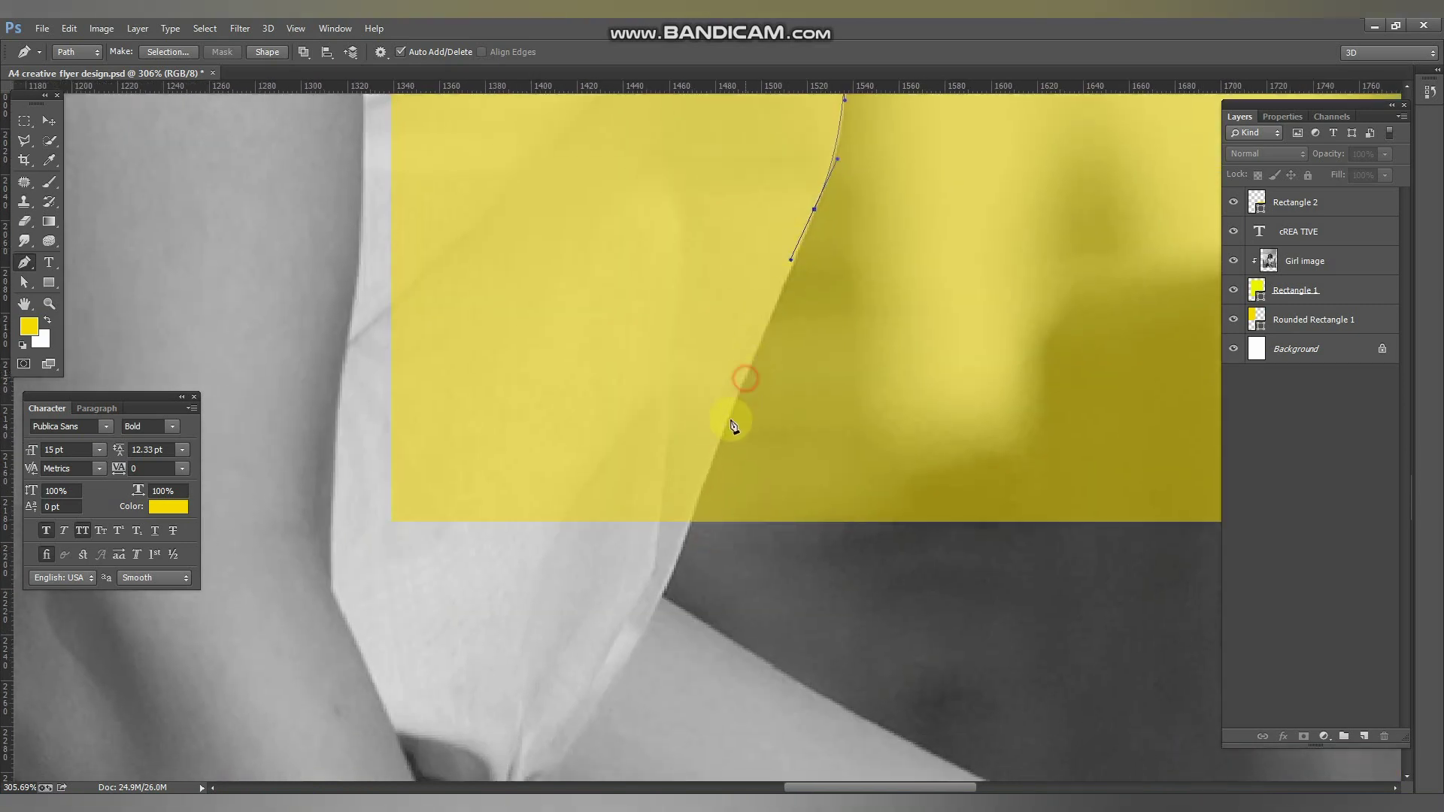
left_click(717, 452)
scroll(693, 497, "down", 6)
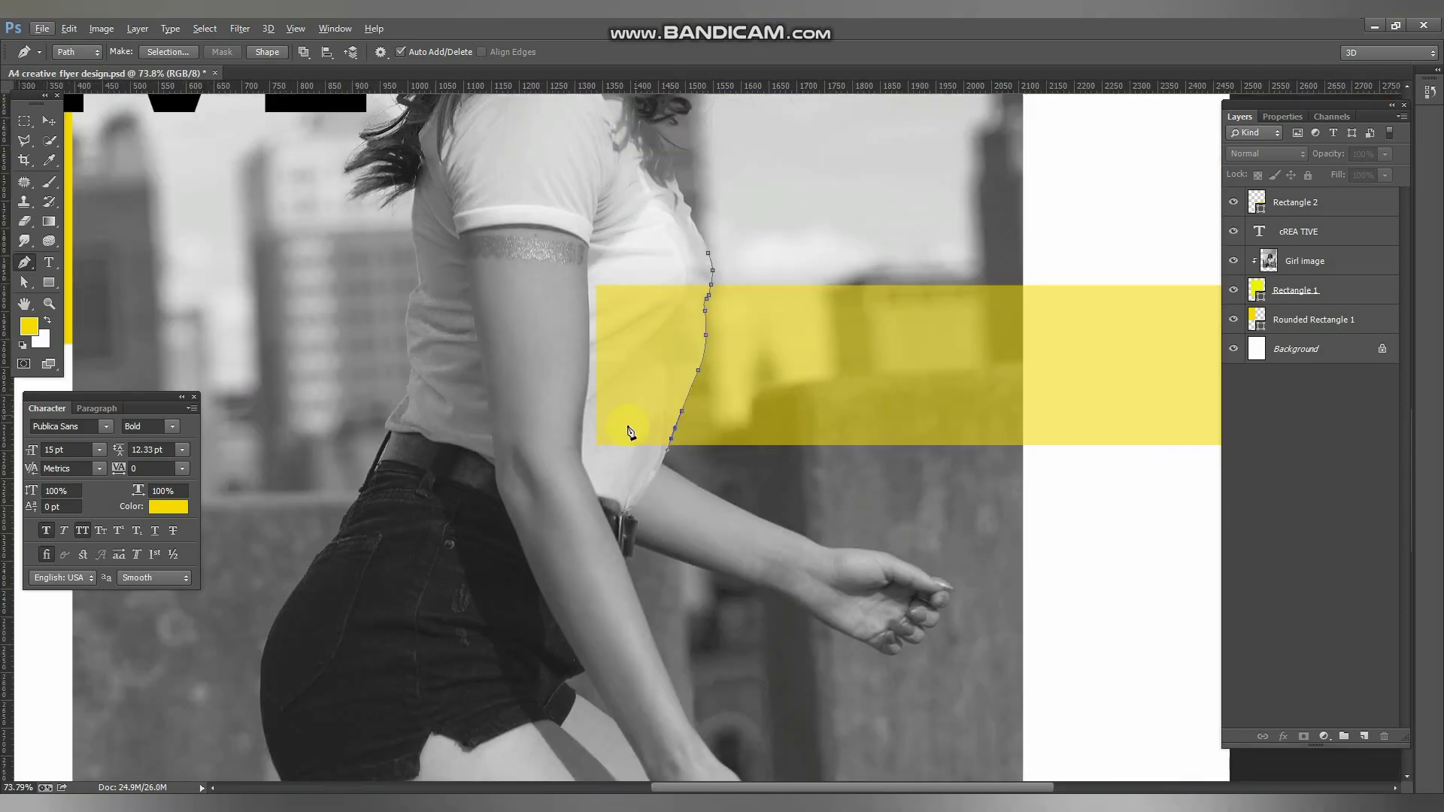
left_click_drag(552, 391, 579, 303)
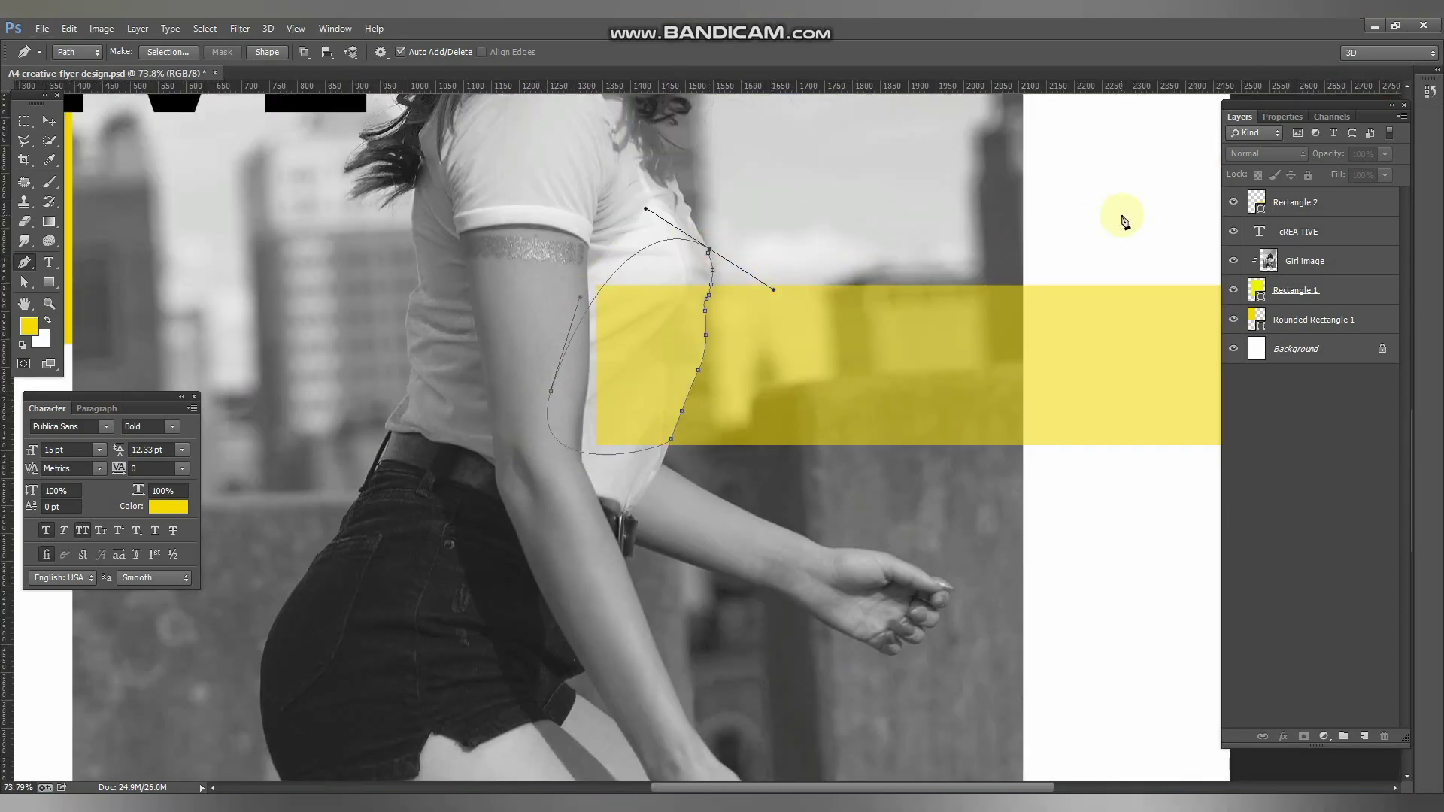
Step: Turn the shirt path into a selection, copy that area of the Girl image to a new layer and bring it to the front
key("ctrl+Return")
left_click(1308, 265)
key("ctrl+j")
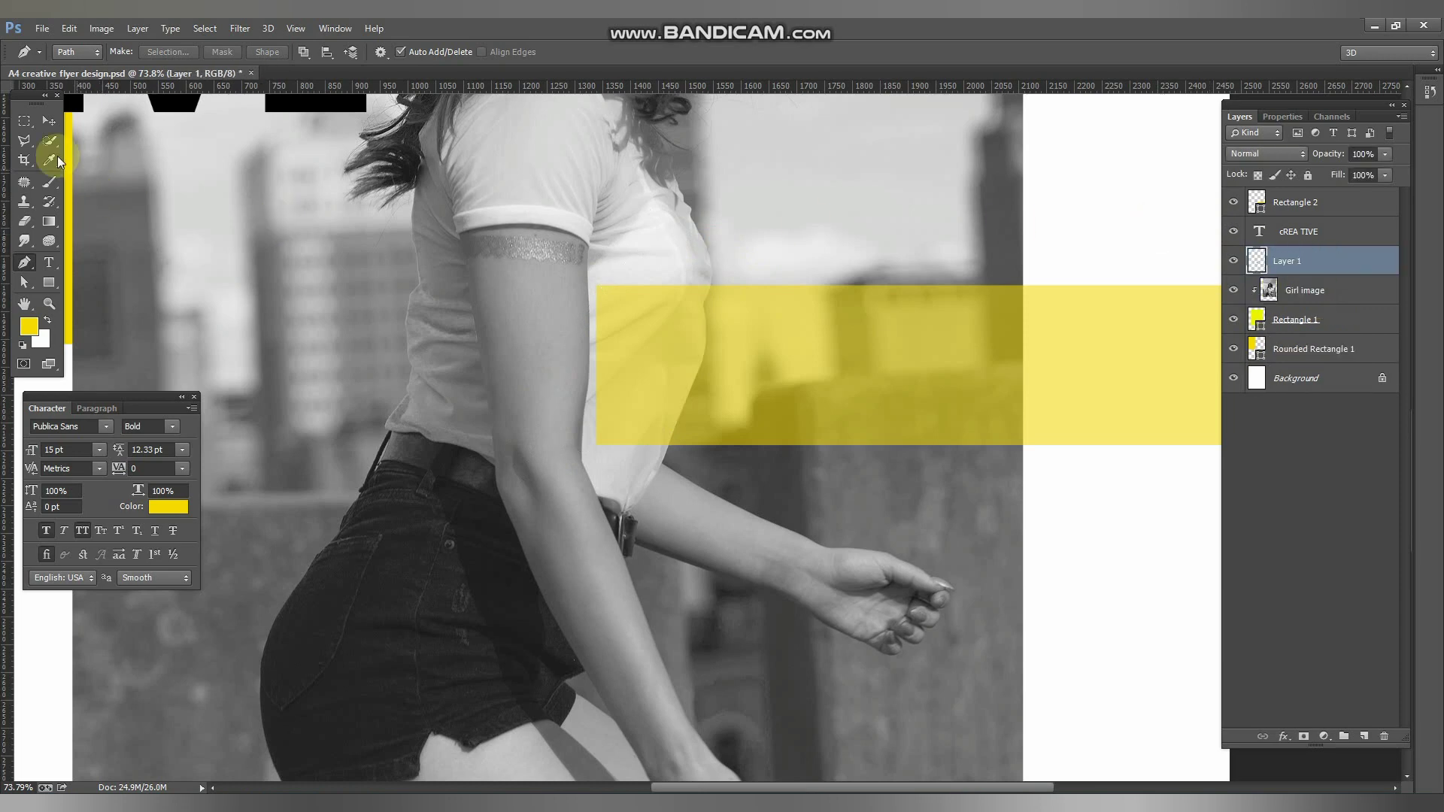
left_click(48, 120)
key("ctrl+shift+bracketright")
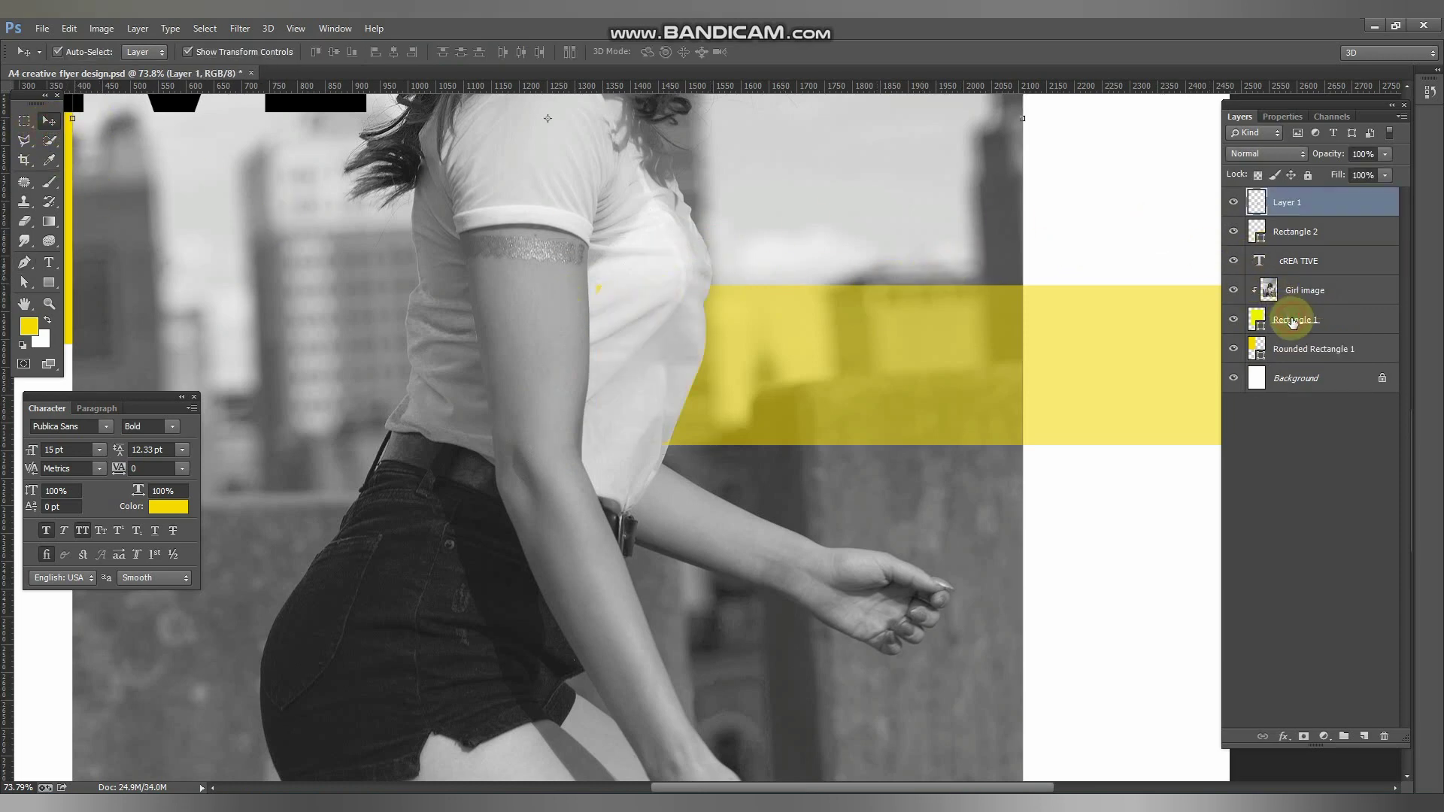
Step: Move the translucent yellow rectangle slightly higher behind the shirt cut-out
left_click(1292, 322)
left_click(1292, 231)
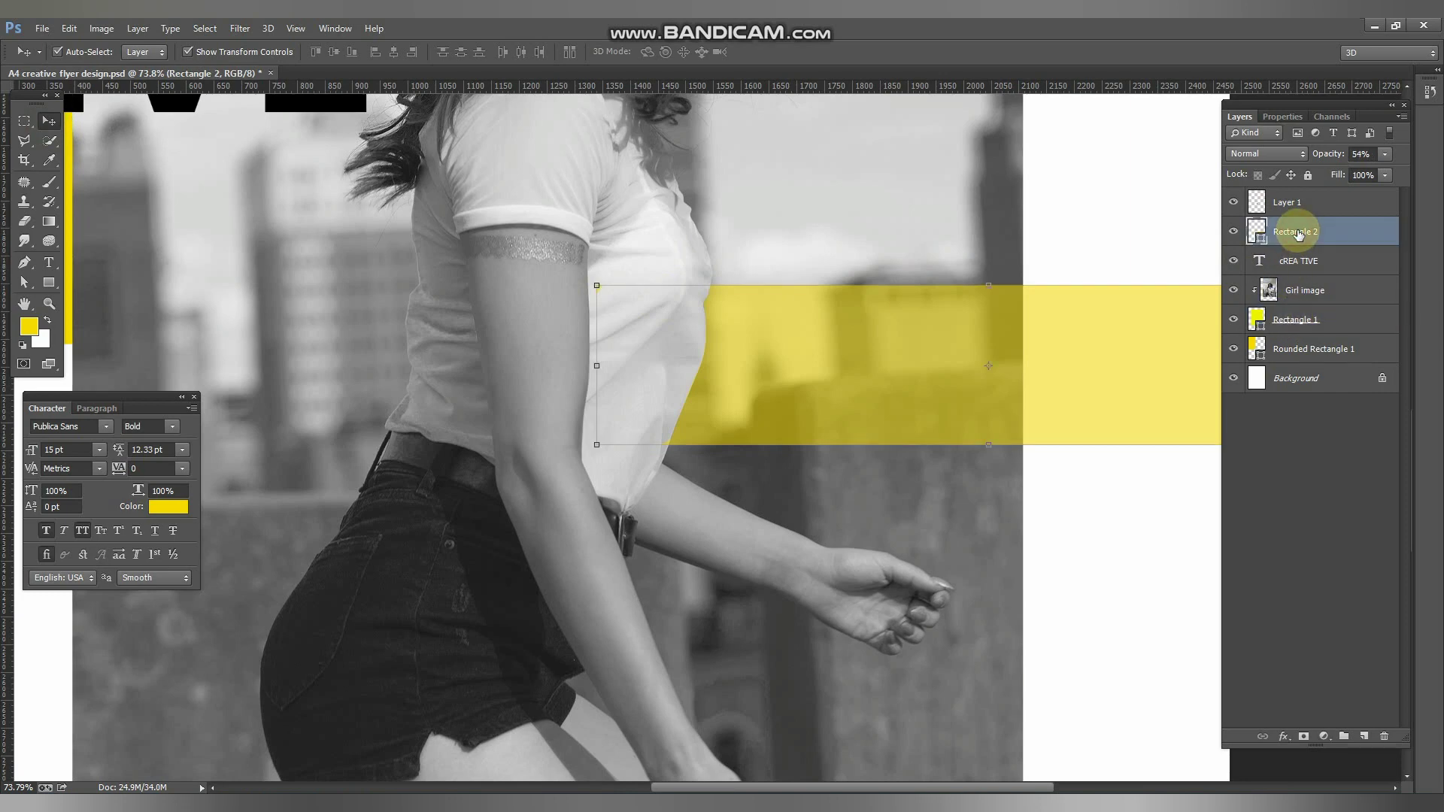
left_click_drag(792, 364, 736, 347)
Step: Try a Multiply drop shadow on the shirt cut-out at a -175° angle, 12 px distance and 5 px size
left_click(1279, 208)
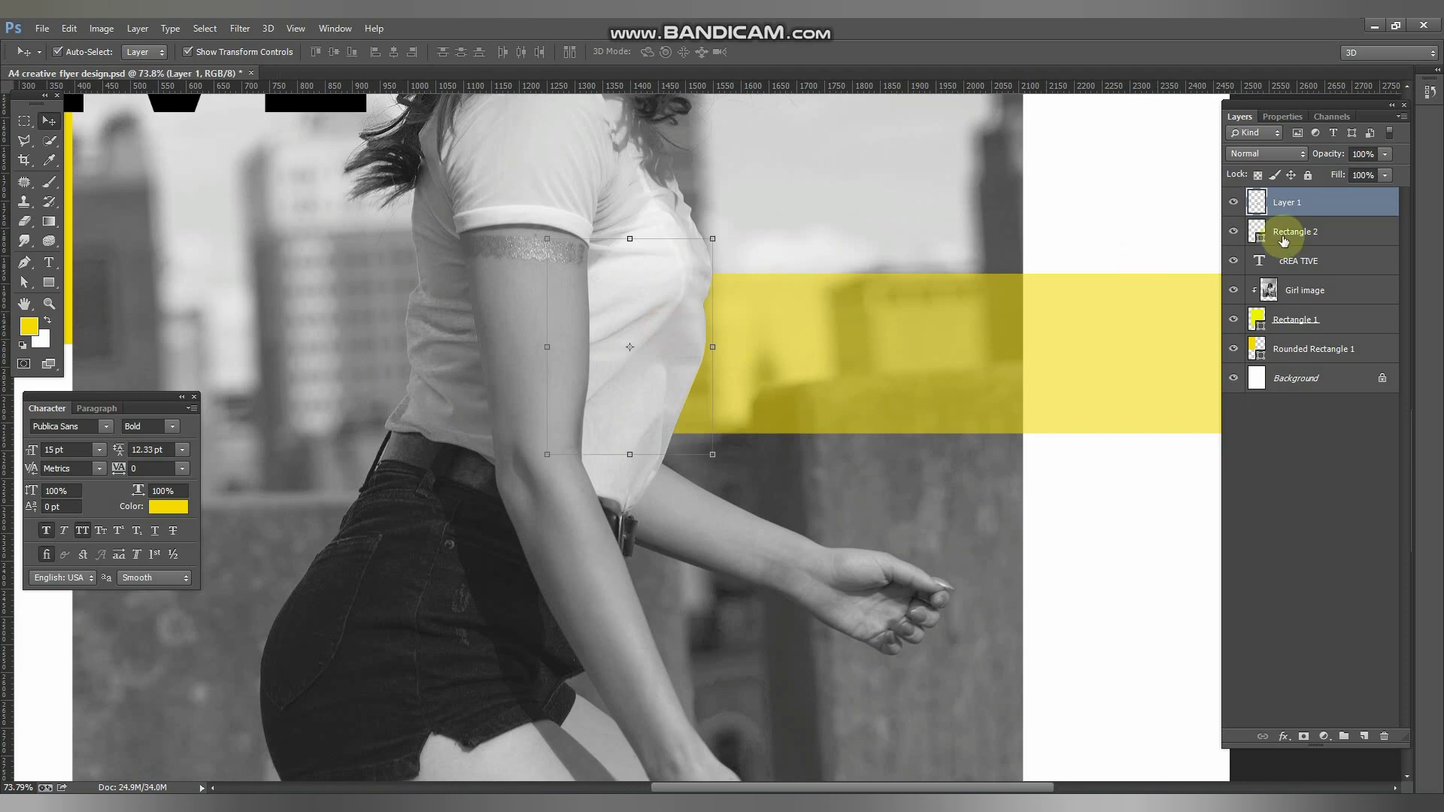
double_click(1337, 206)
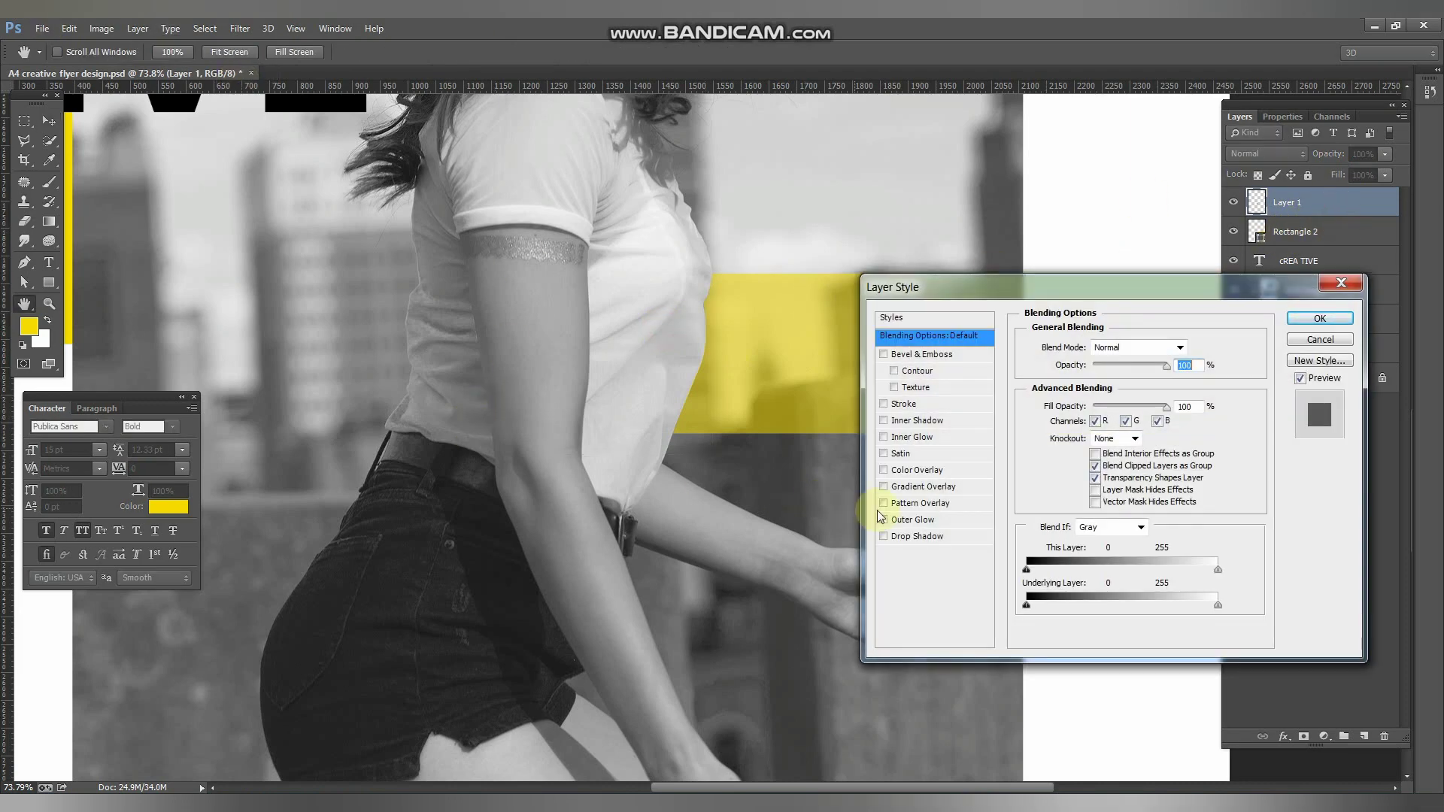
left_click(971, 538)
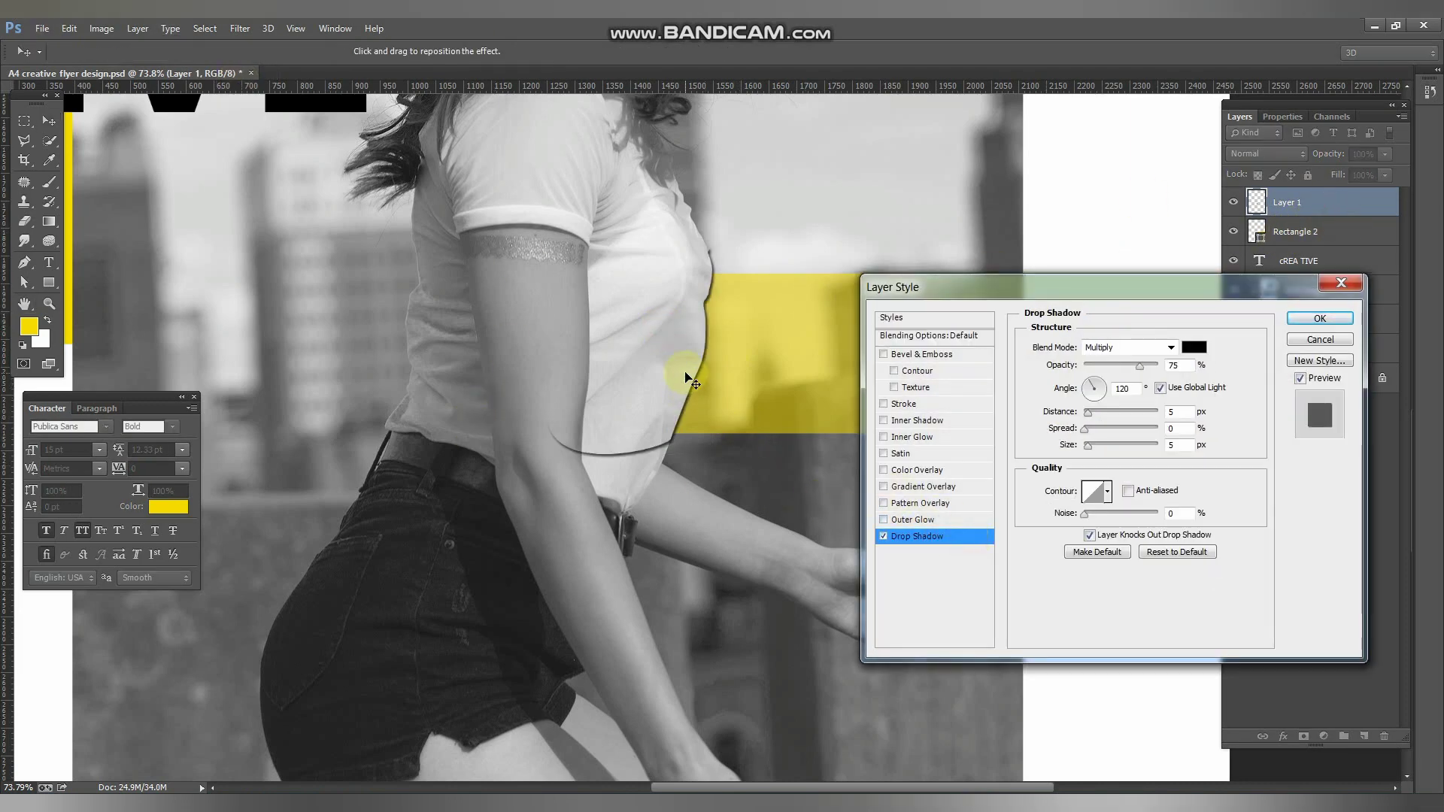
left_click_drag(686, 373, 691, 369)
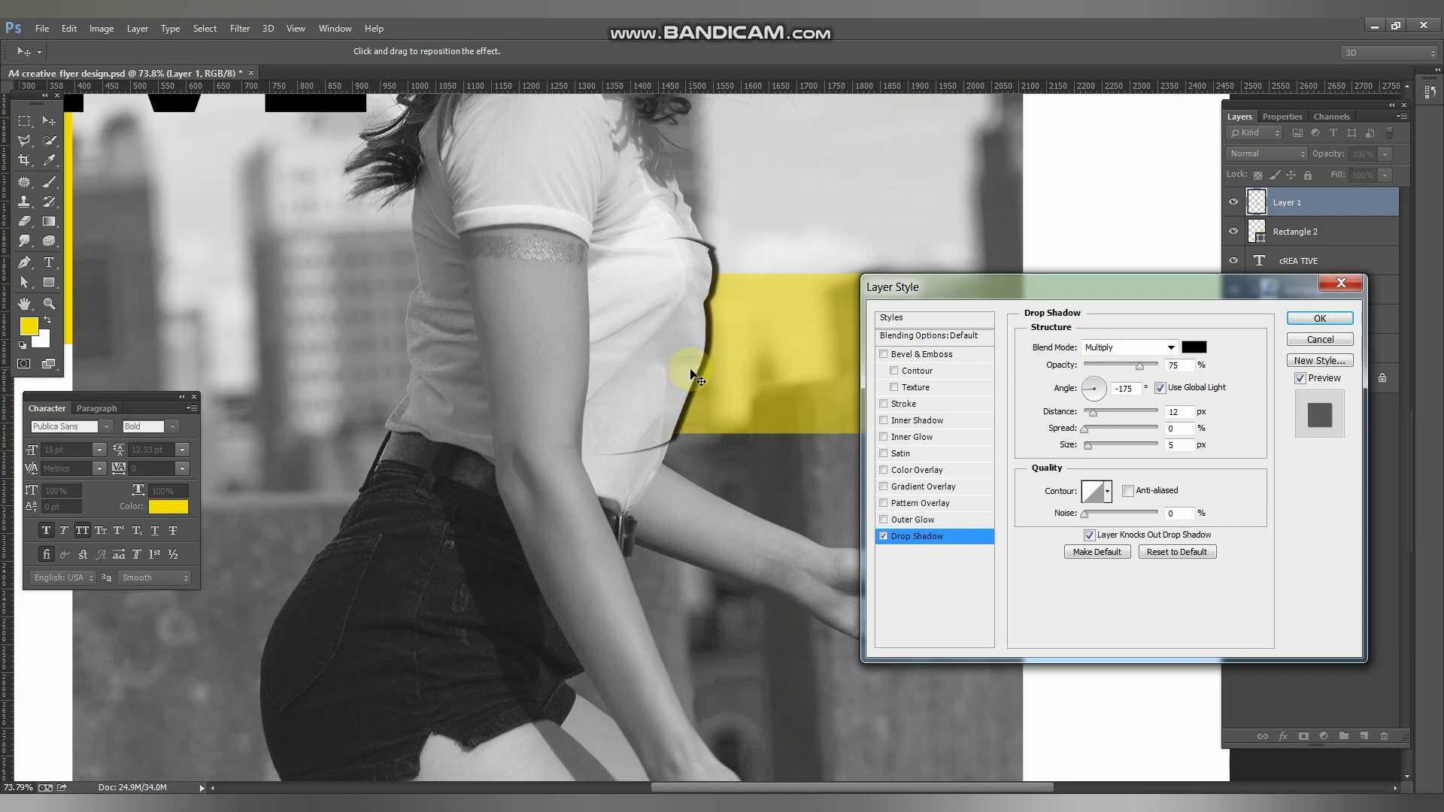
left_click(1320, 318)
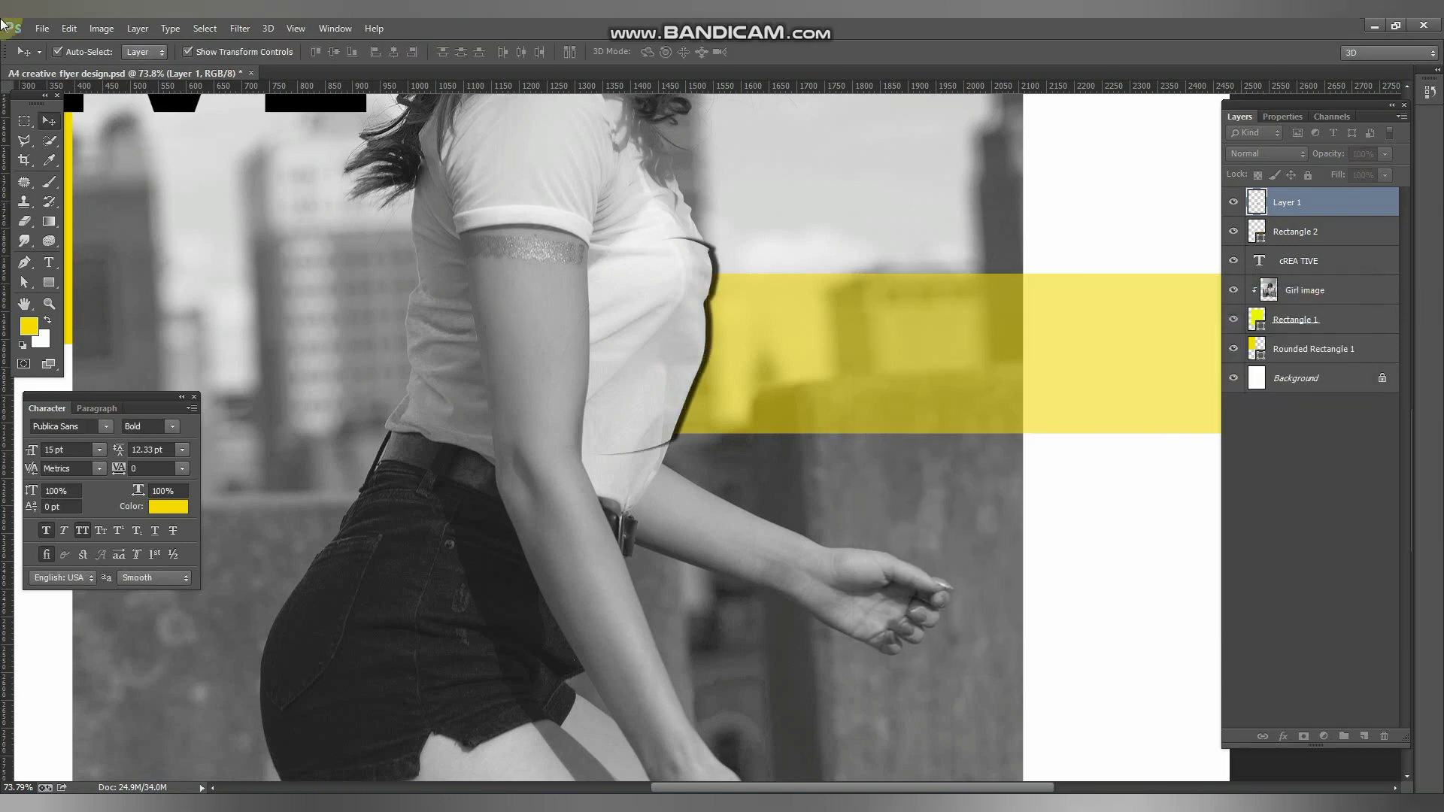
Step: Remove the shirt cut-out's drop shadow and restore the yellow rectangle's layer opacity to 100%
left_click(1319, 239)
left_click(1153, 477)
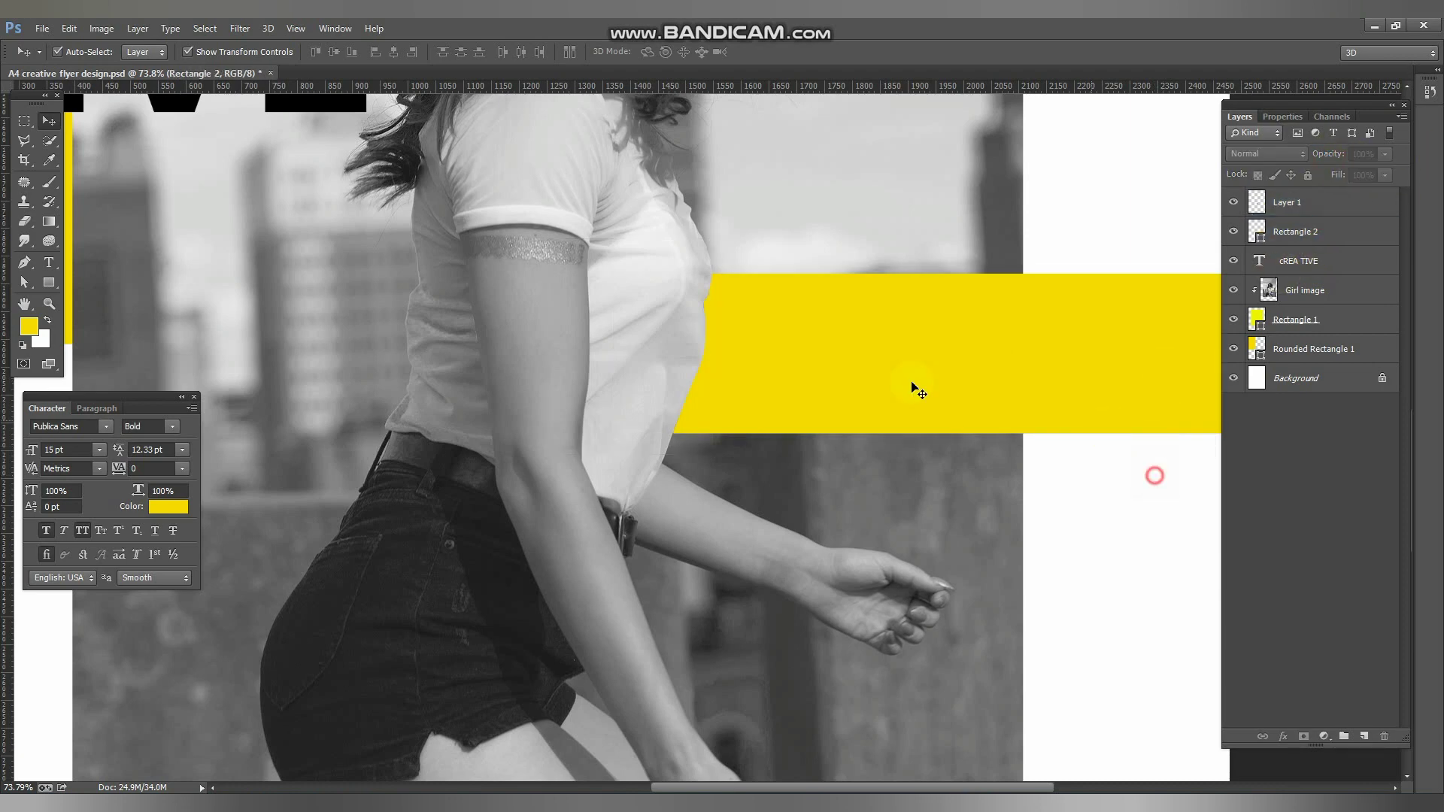
left_click(636, 333)
left_click(1315, 234)
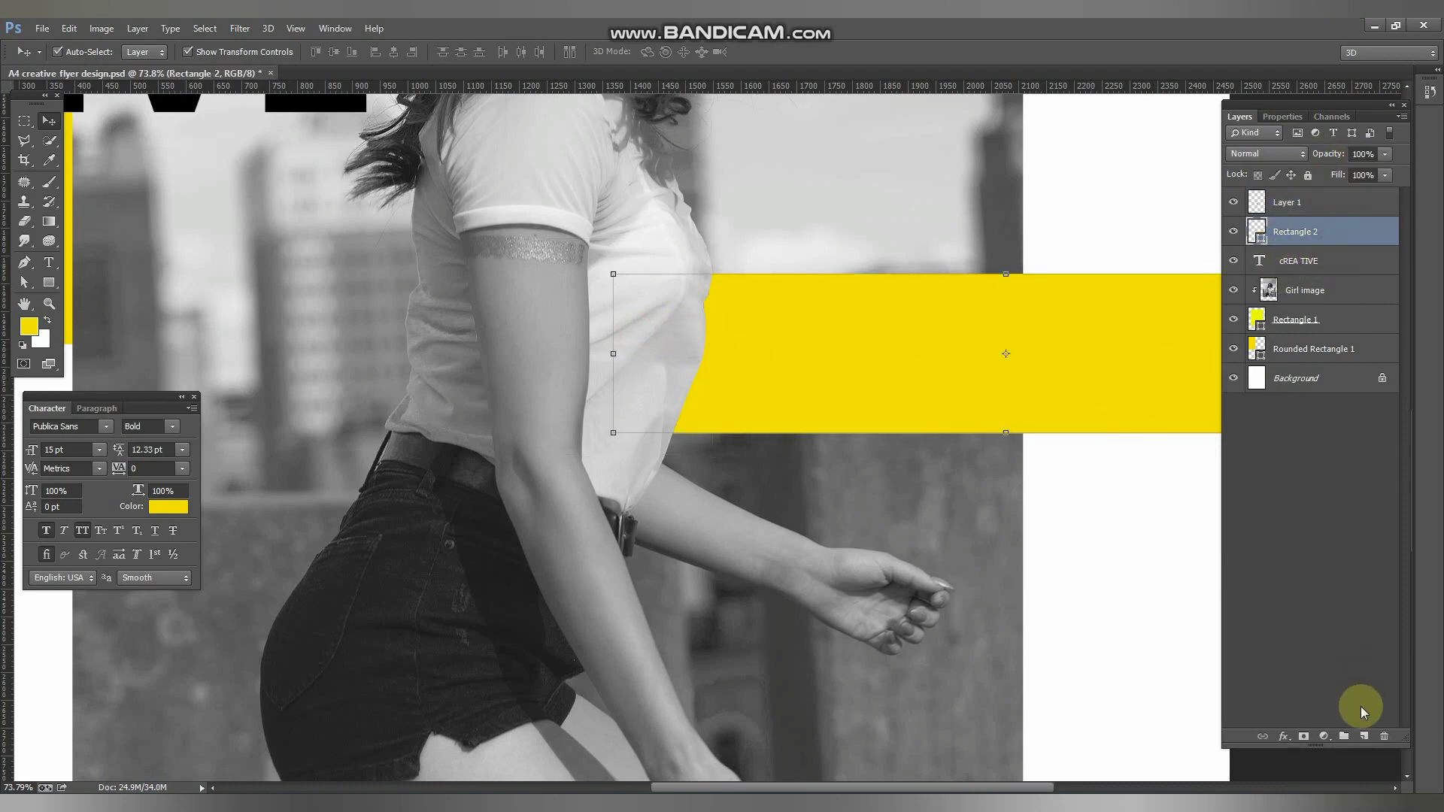
Step: Add a layer above the yellow rectangle, set a soft black brush to 100 px and undo a trial dab on the shirt
left_click(1361, 736)
scroll(800, 376, "up", 5)
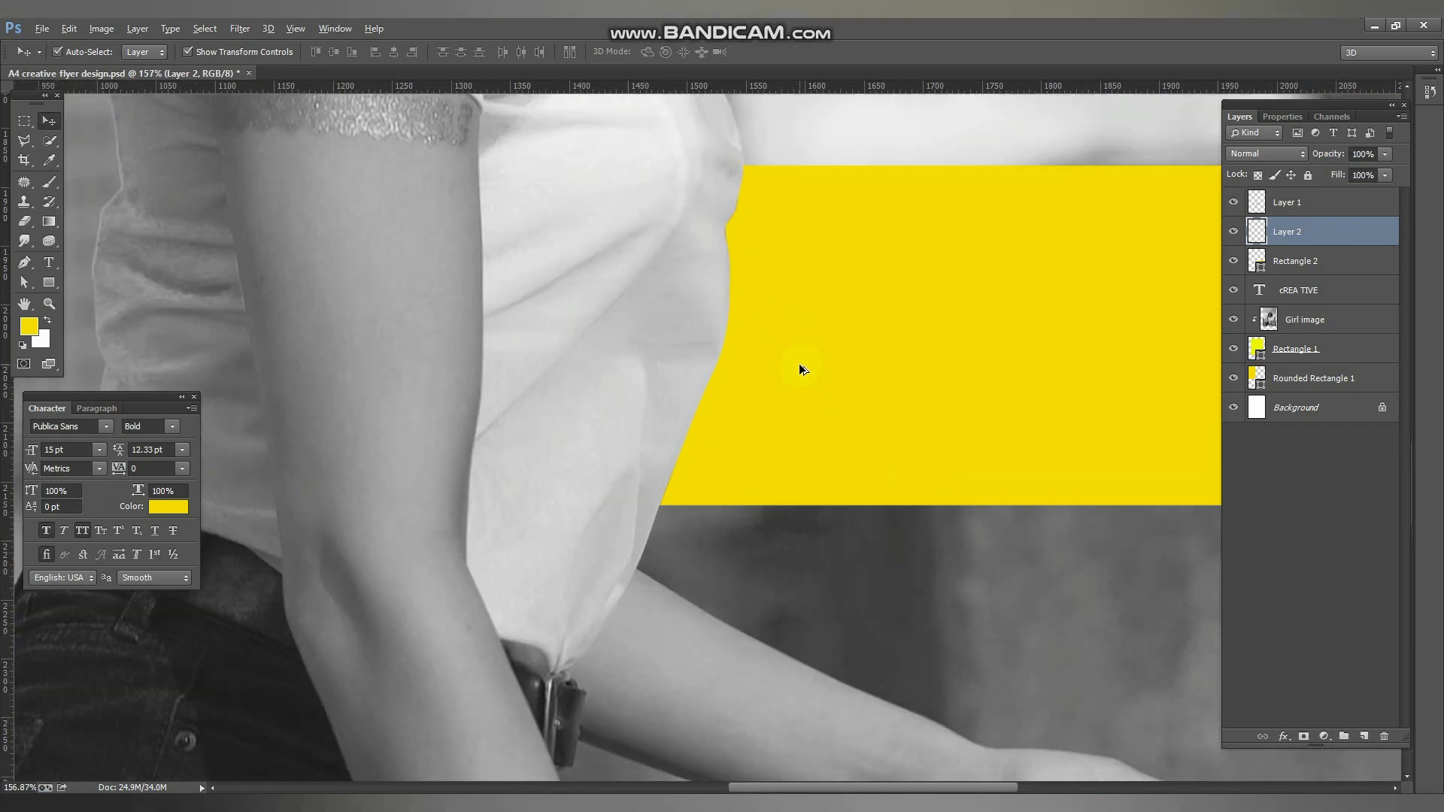
key("v")
left_click(699, 368)
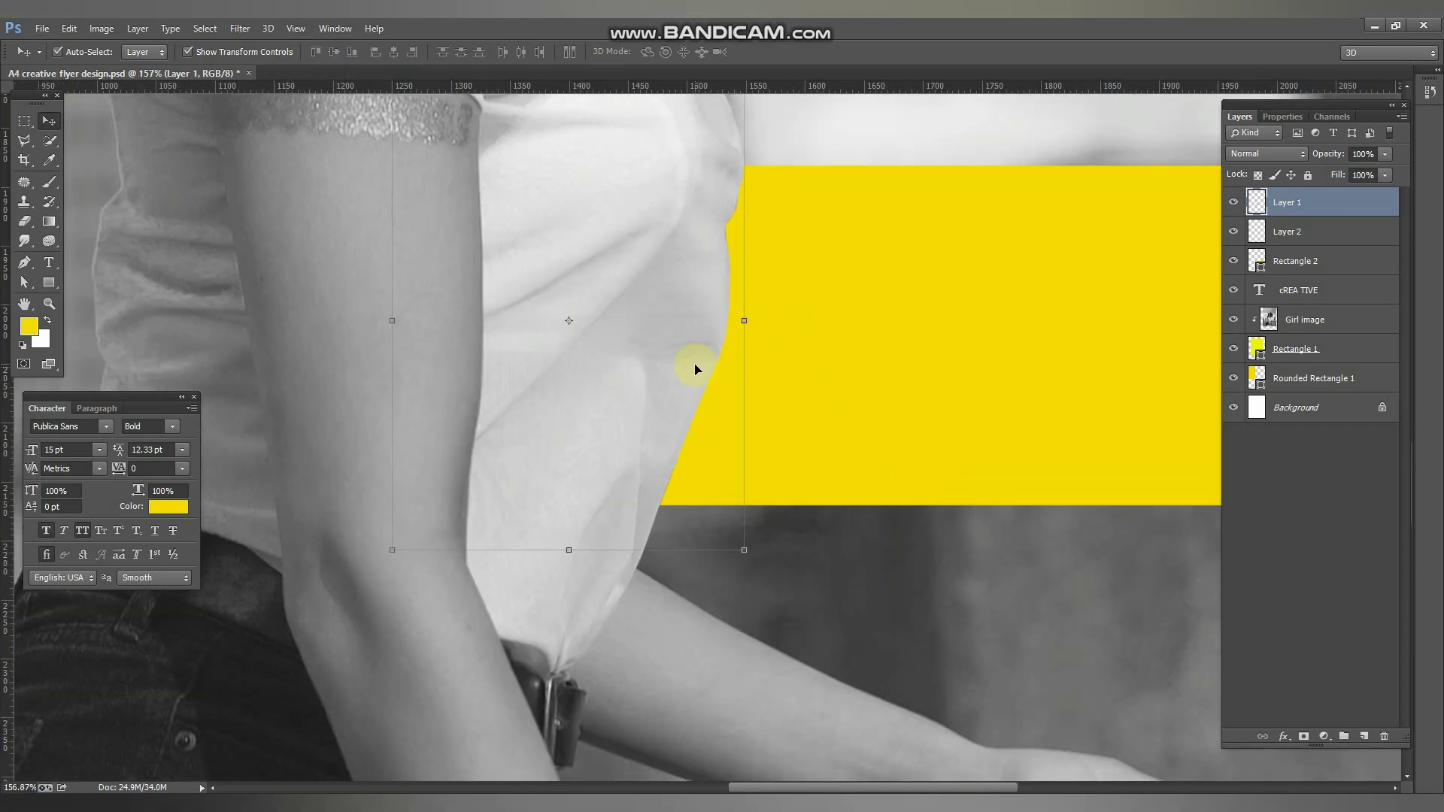
key("b")
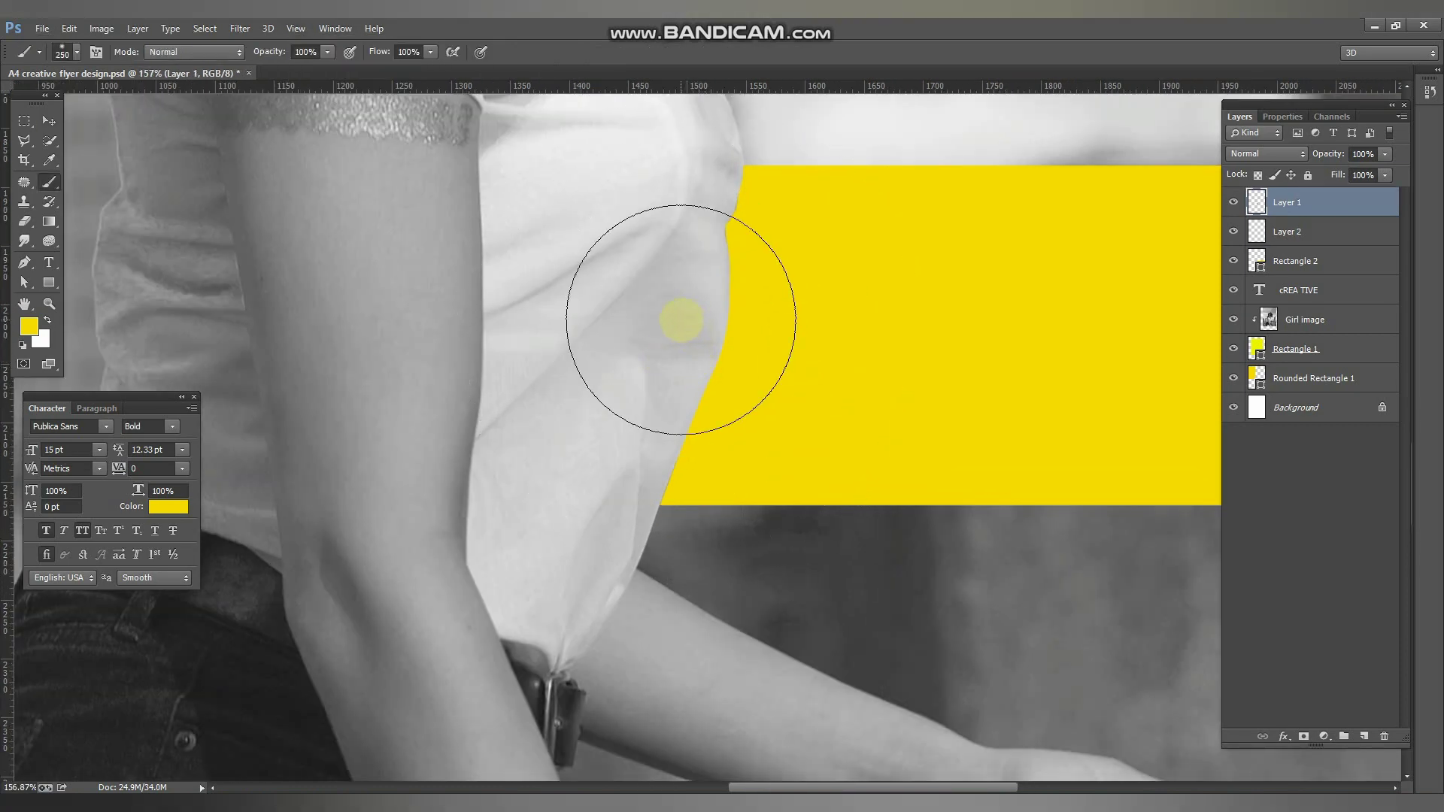
key("bracketleft")
key("bracketleft")
key("bracketleft")
key("bracketleft")
key("bracketleft")
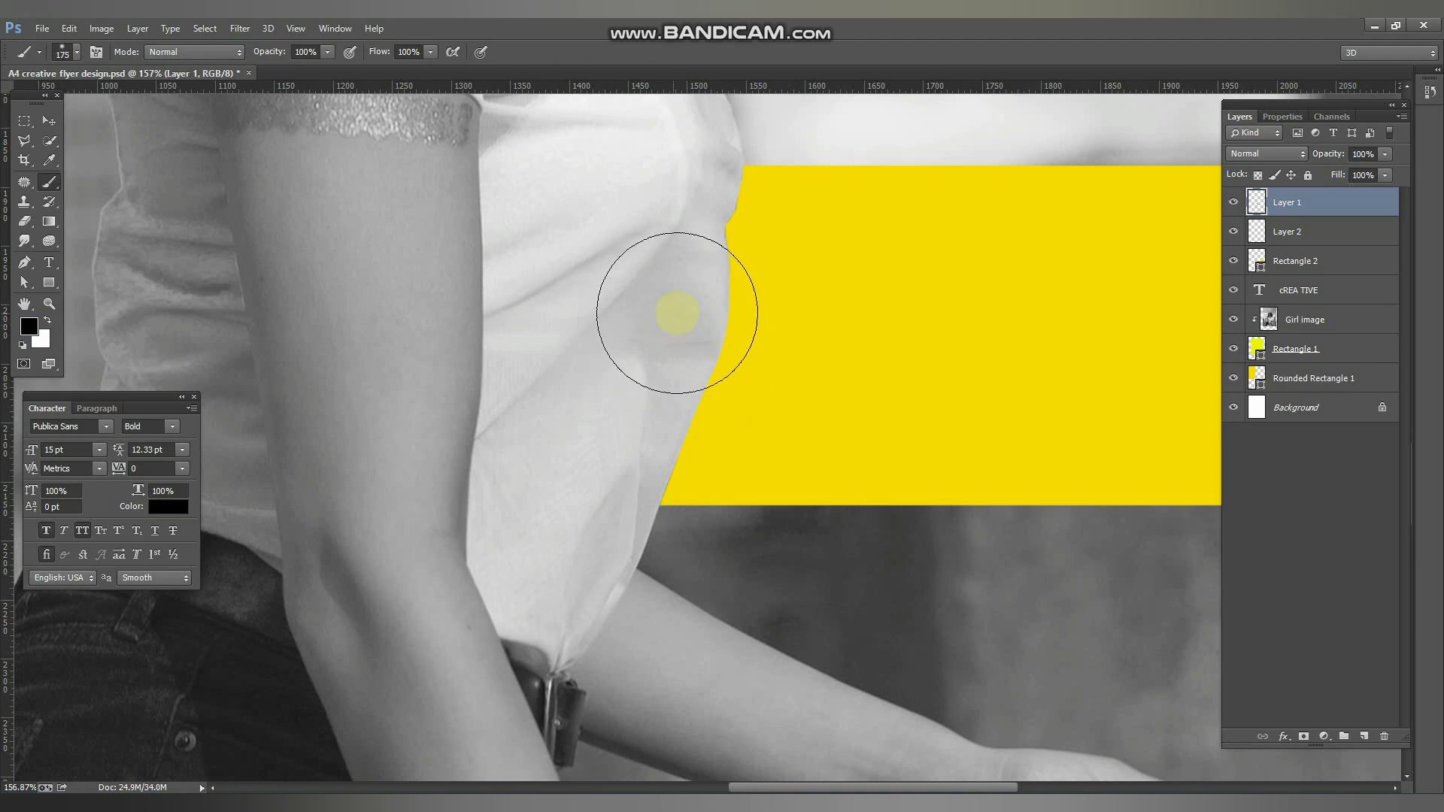
left_click(677, 289)
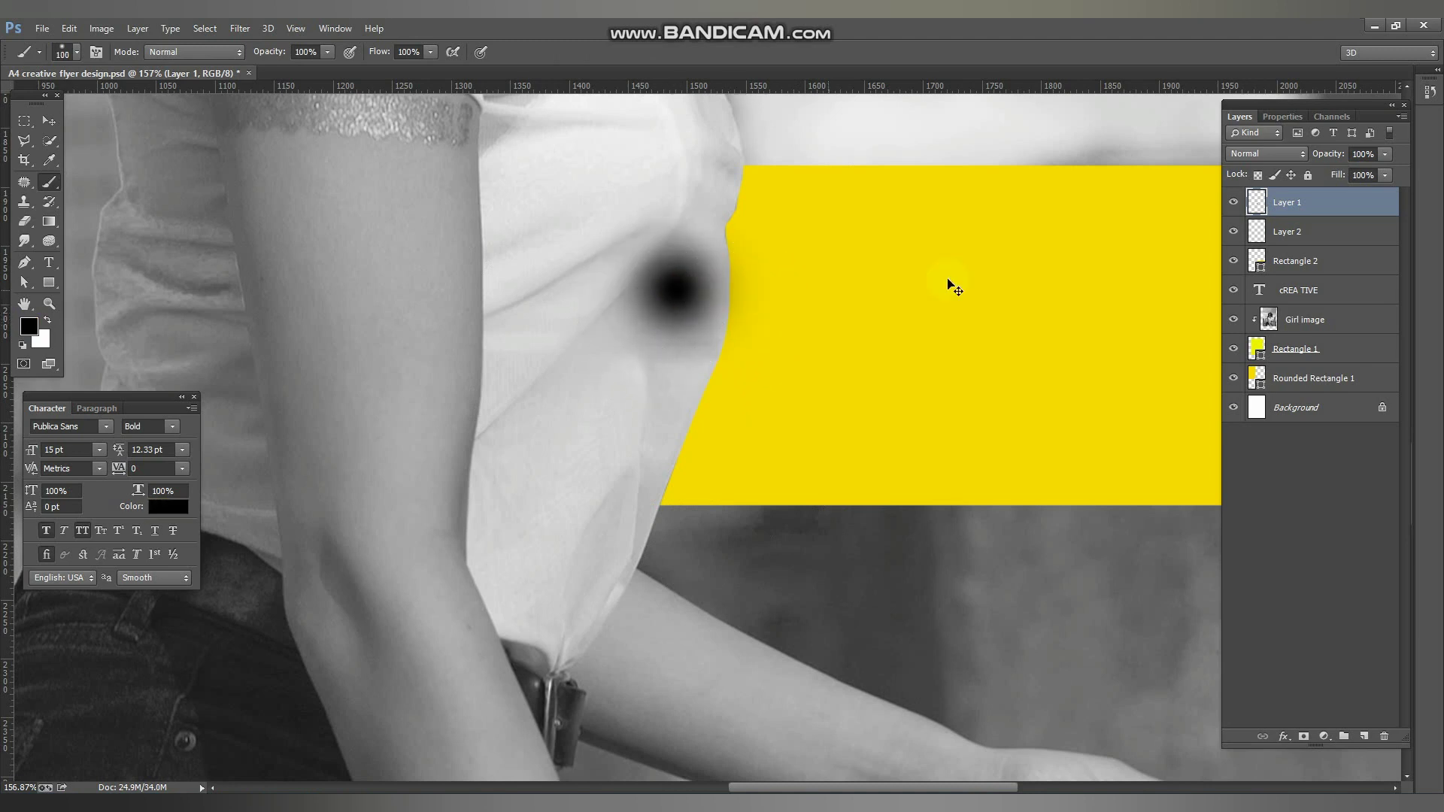
key("ctrl+z")
Step: Add a new layer directly above the yellow rectangle and brush a soft black shadow along the shirt's front edge
left_click(1307, 261)
left_click(1362, 733)
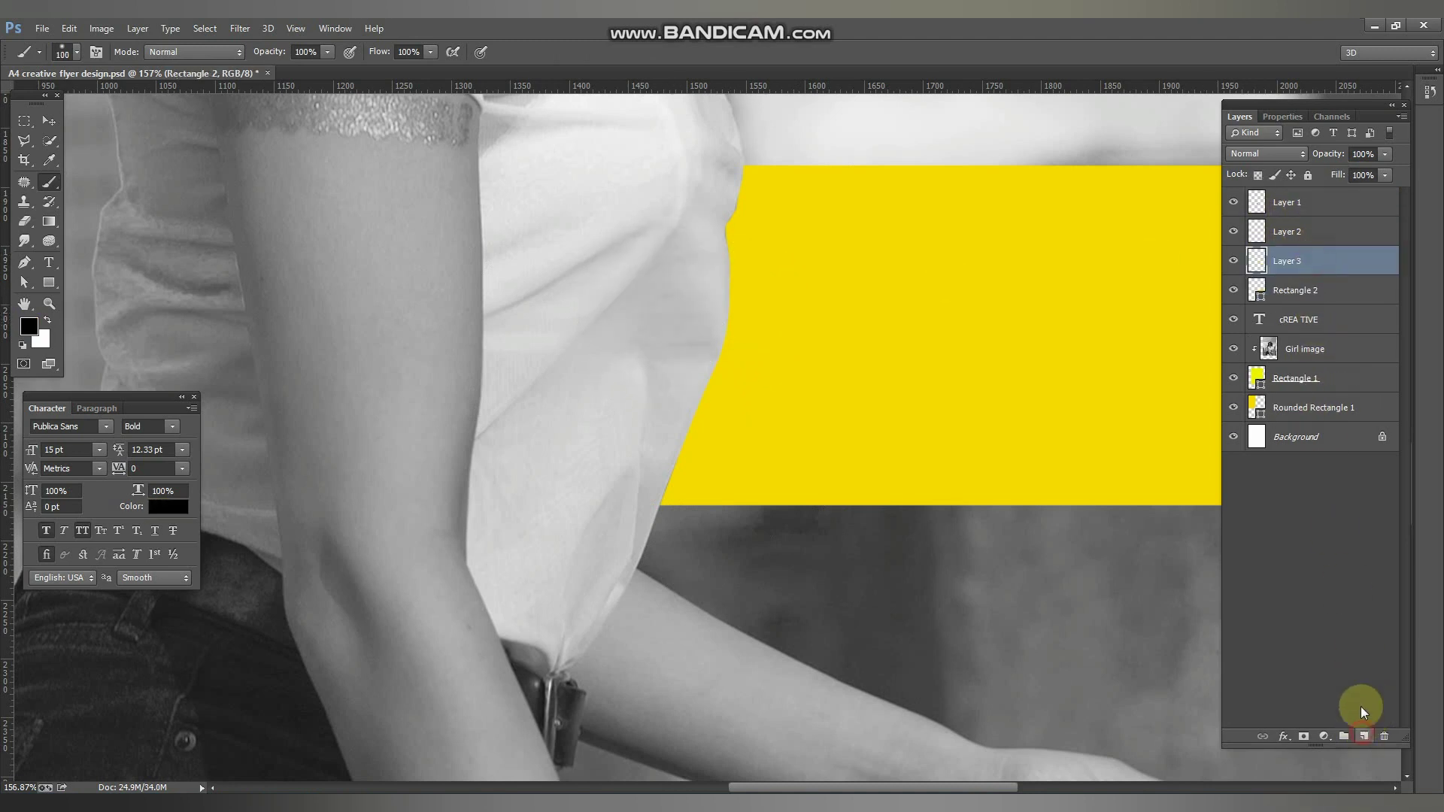
left_click_drag(690, 300, 622, 471)
left_click(625, 467)
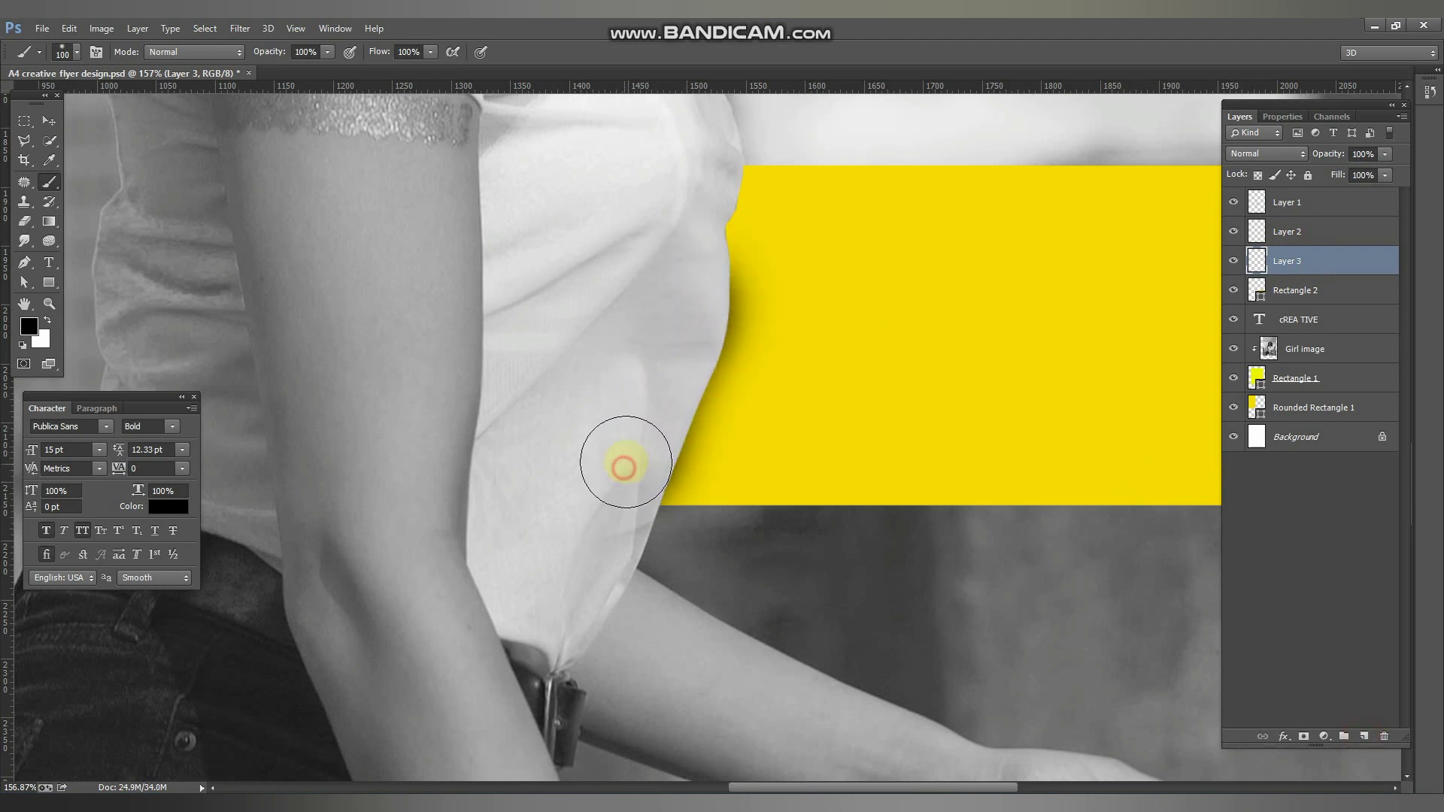
key("ctrl+z")
left_click(636, 452)
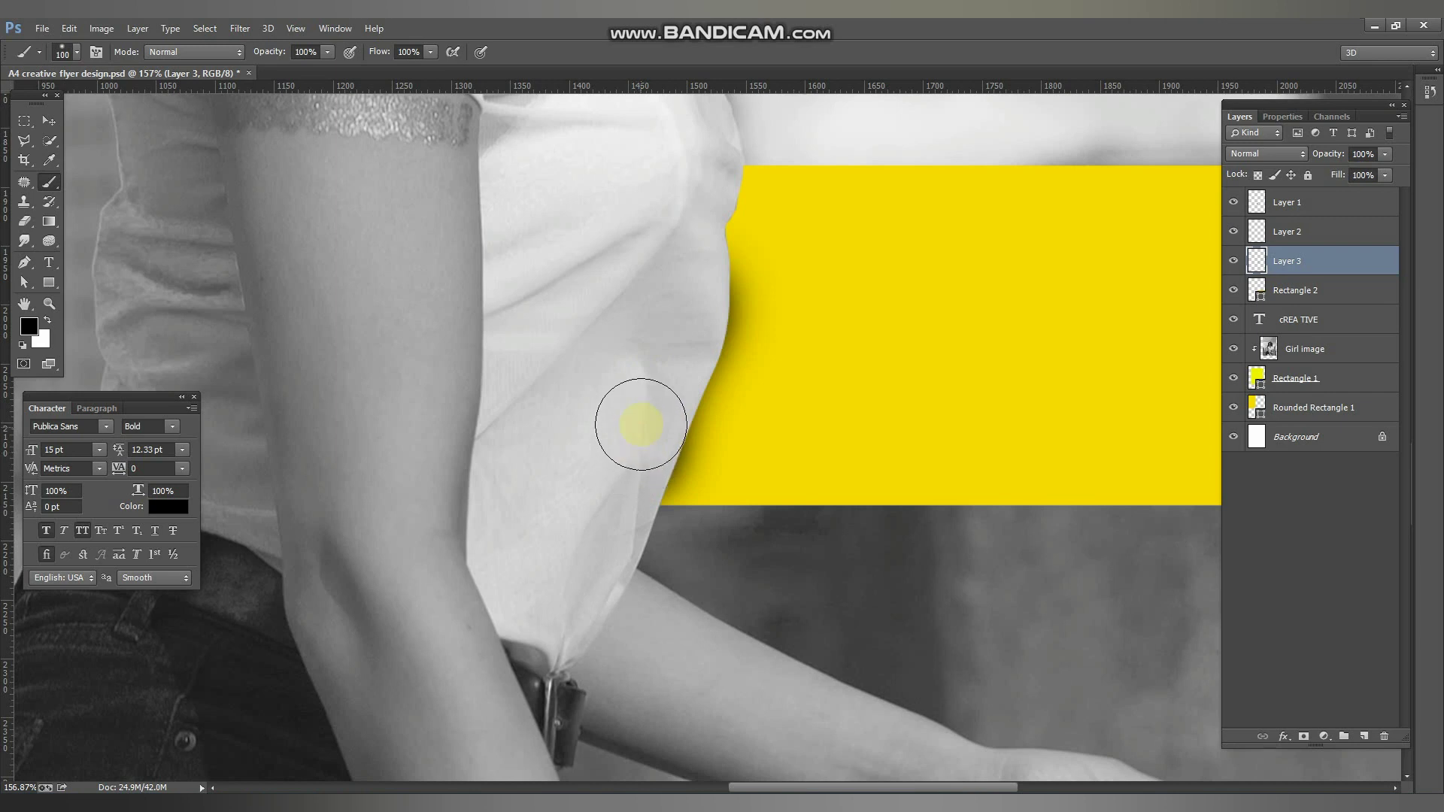
key("ctrl+z")
Step: Extend the shadow along the upper shirt edge with a smaller 45 px brush and save the document
left_click(691, 252)
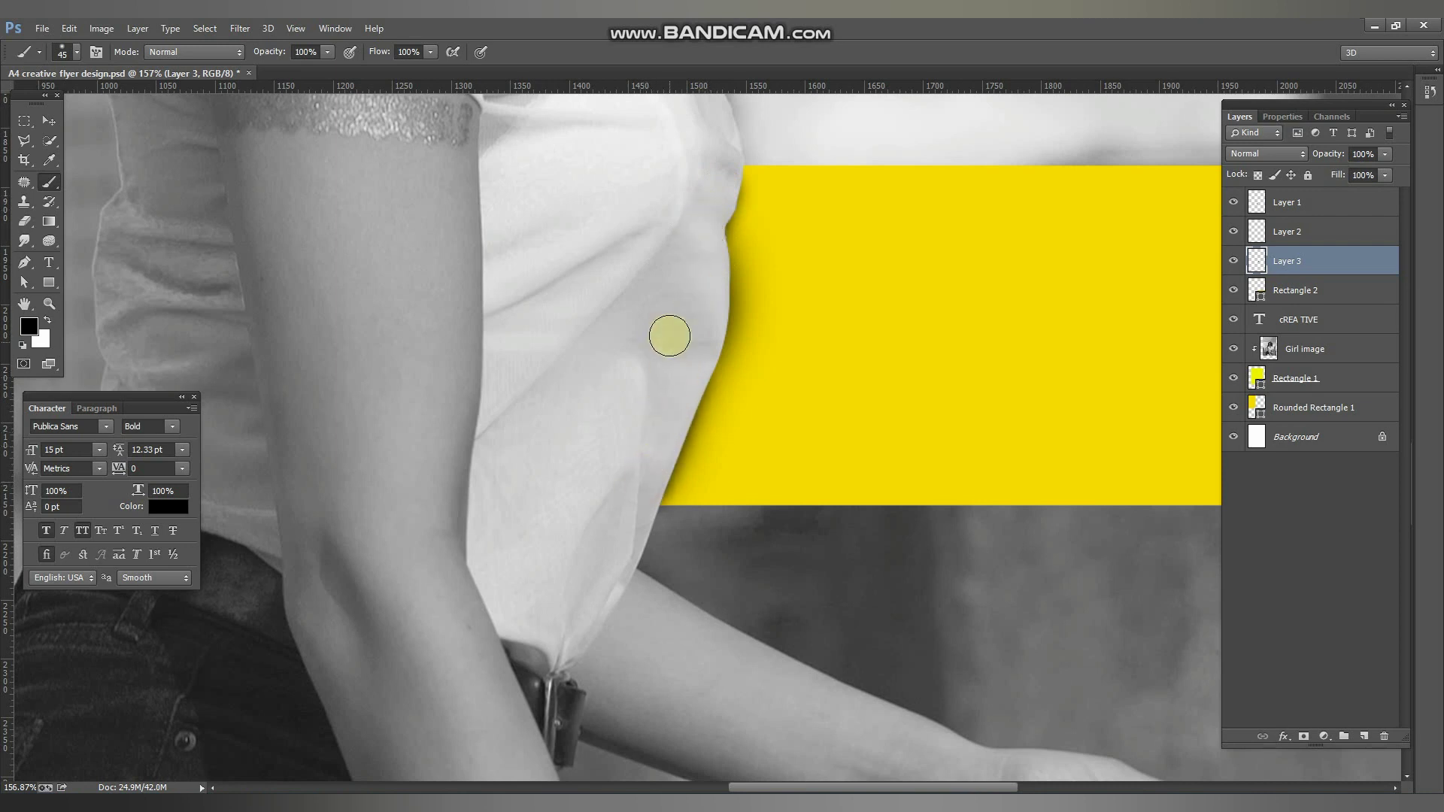
key("ctrl+minus")
key("ctrl+minus")
key("ctrl+minus")
key("ctrl+minus")
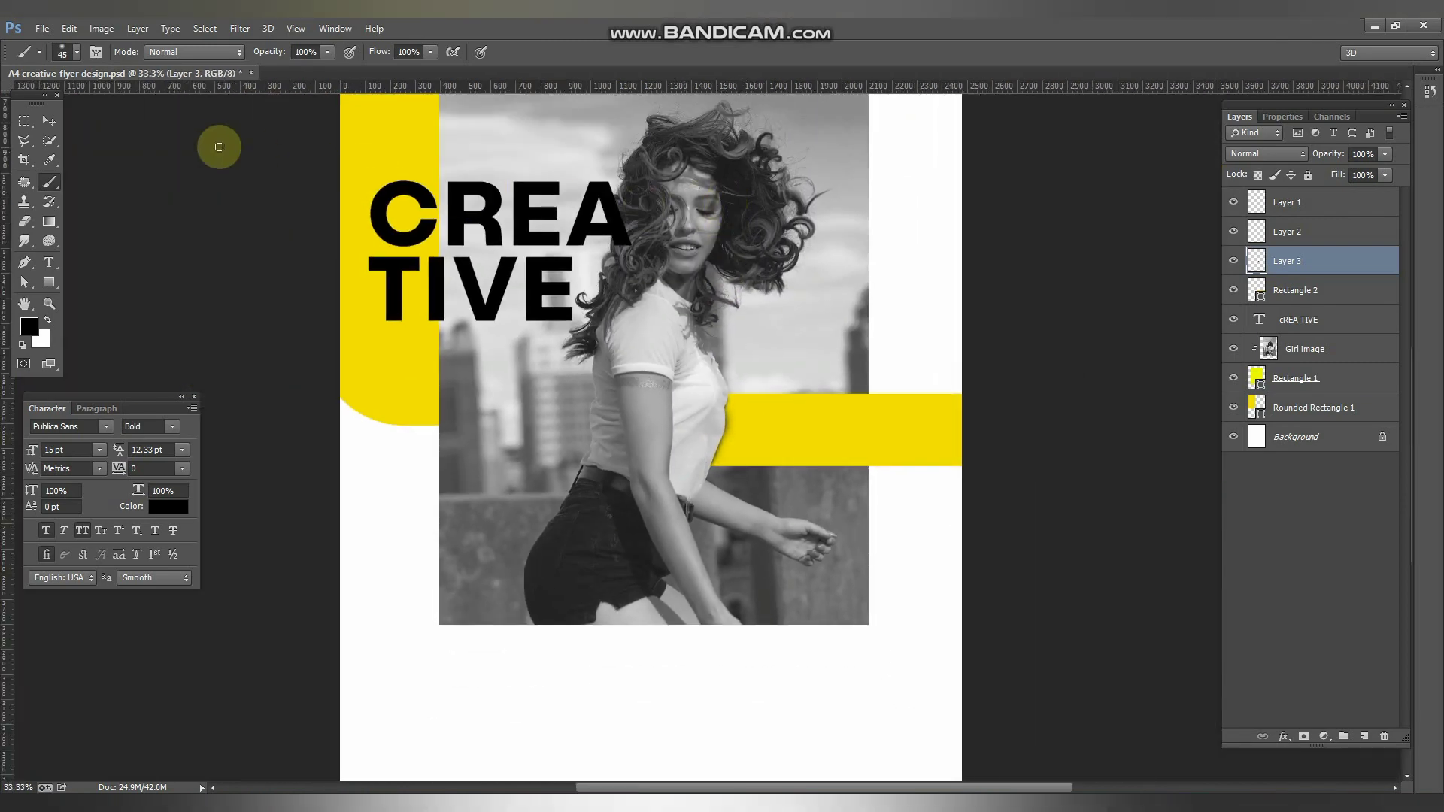
left_click(46, 120)
key("ctrl+s")
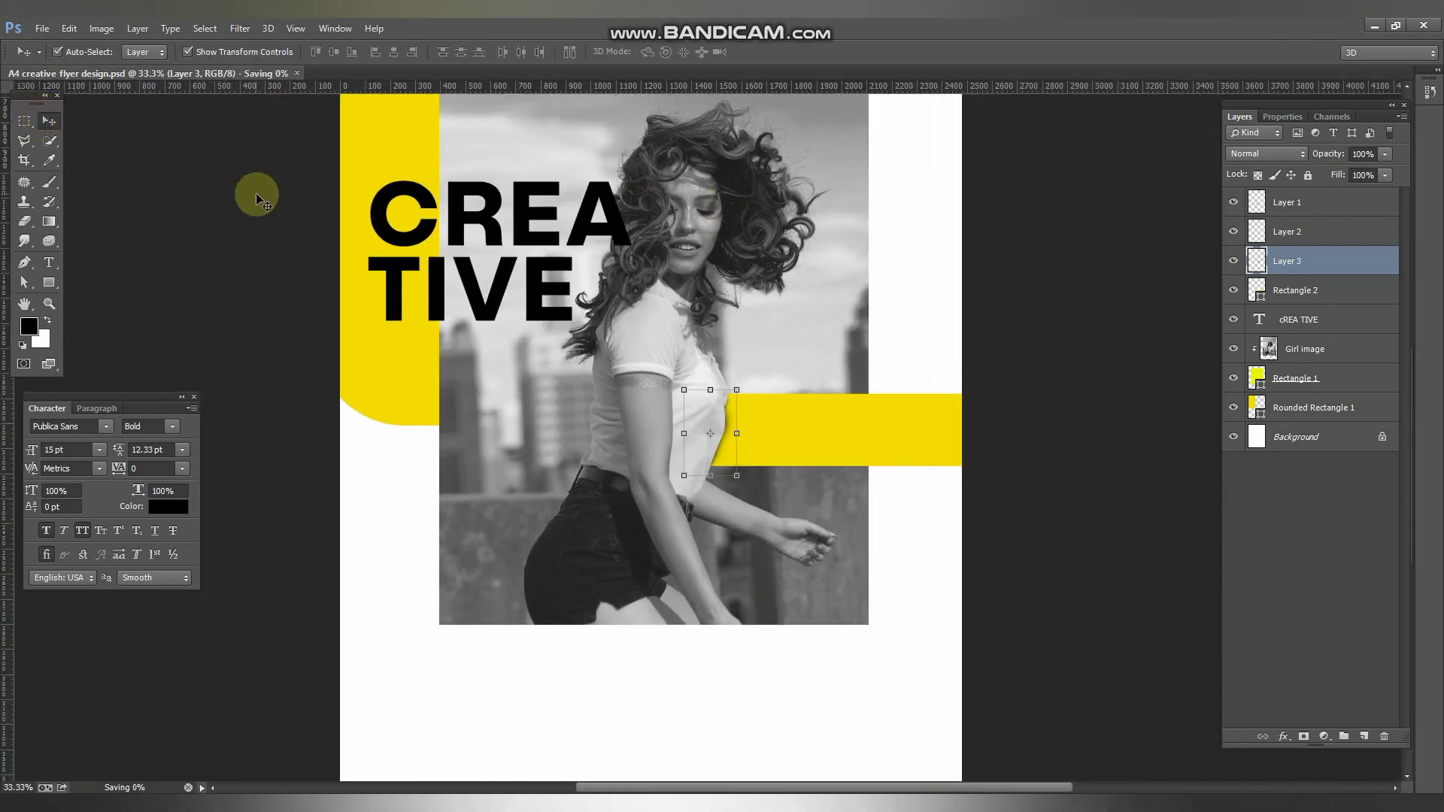
Step: Recolour the final E of the CREATIVE headline with yellow f4da00 sampled from the rounded shape and save the document
left_click(392, 204)
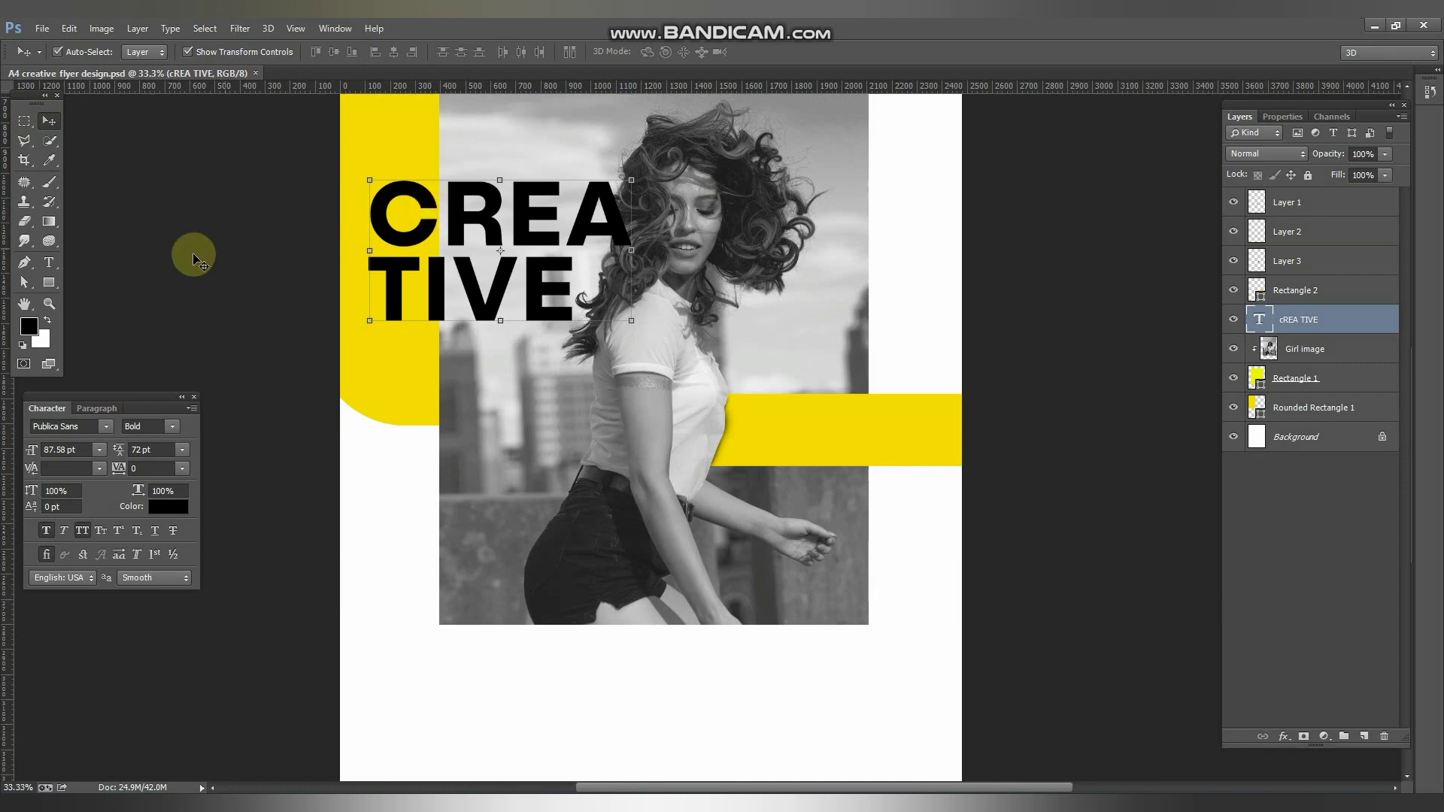
left_click(48, 262)
left_click_drag(525, 286, 616, 283)
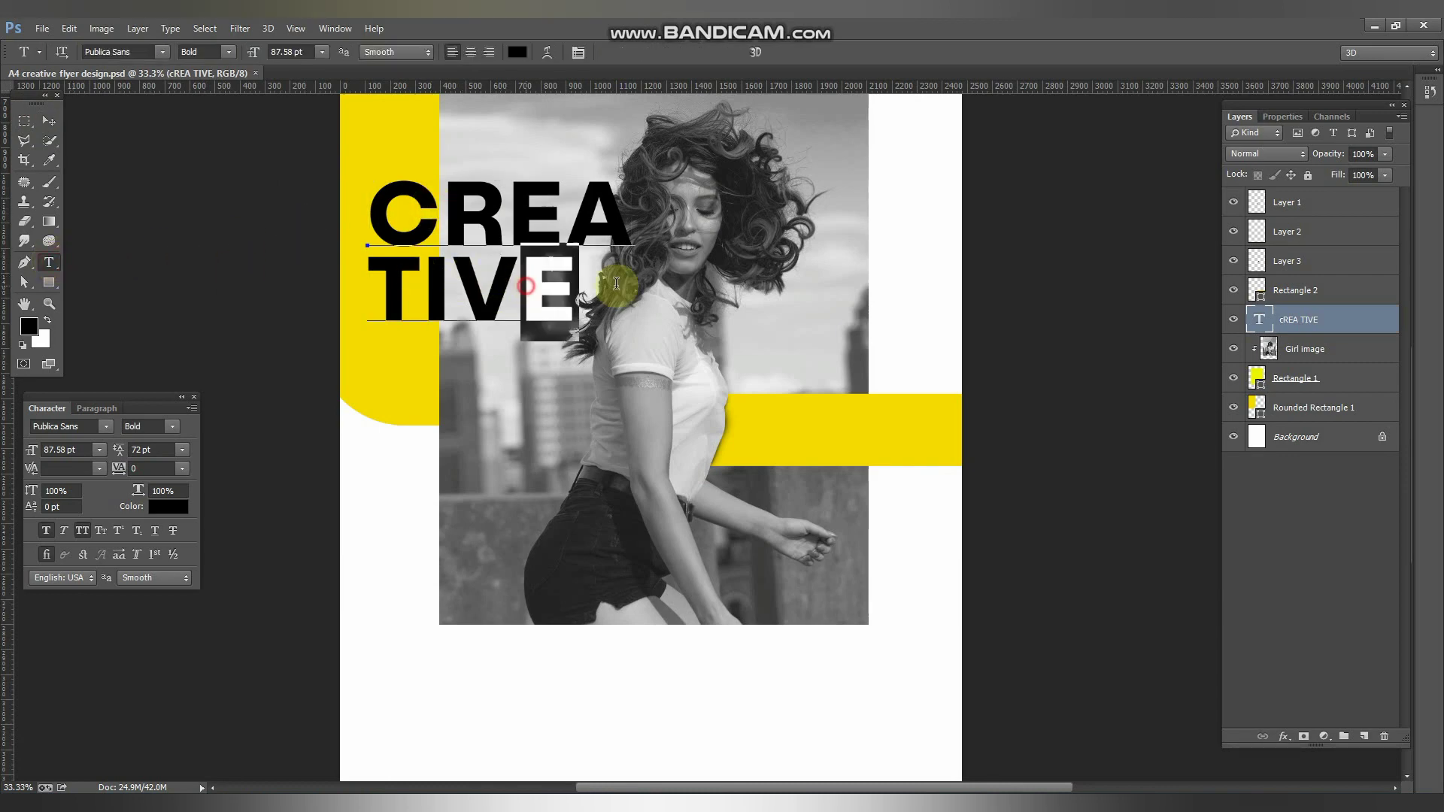
left_click(28, 325)
left_click(397, 142)
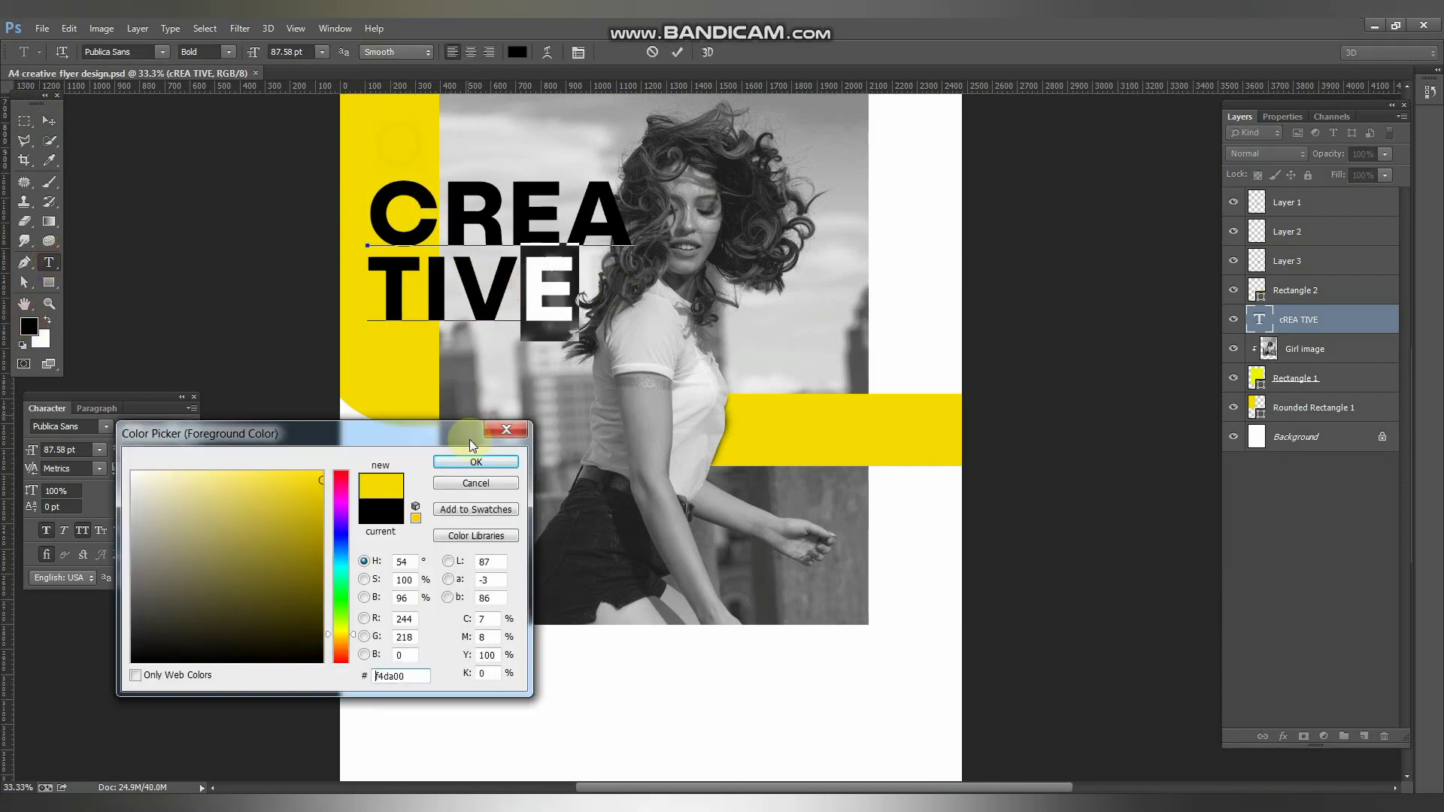
left_click(468, 462)
left_click(48, 120)
left_click(106, 145)
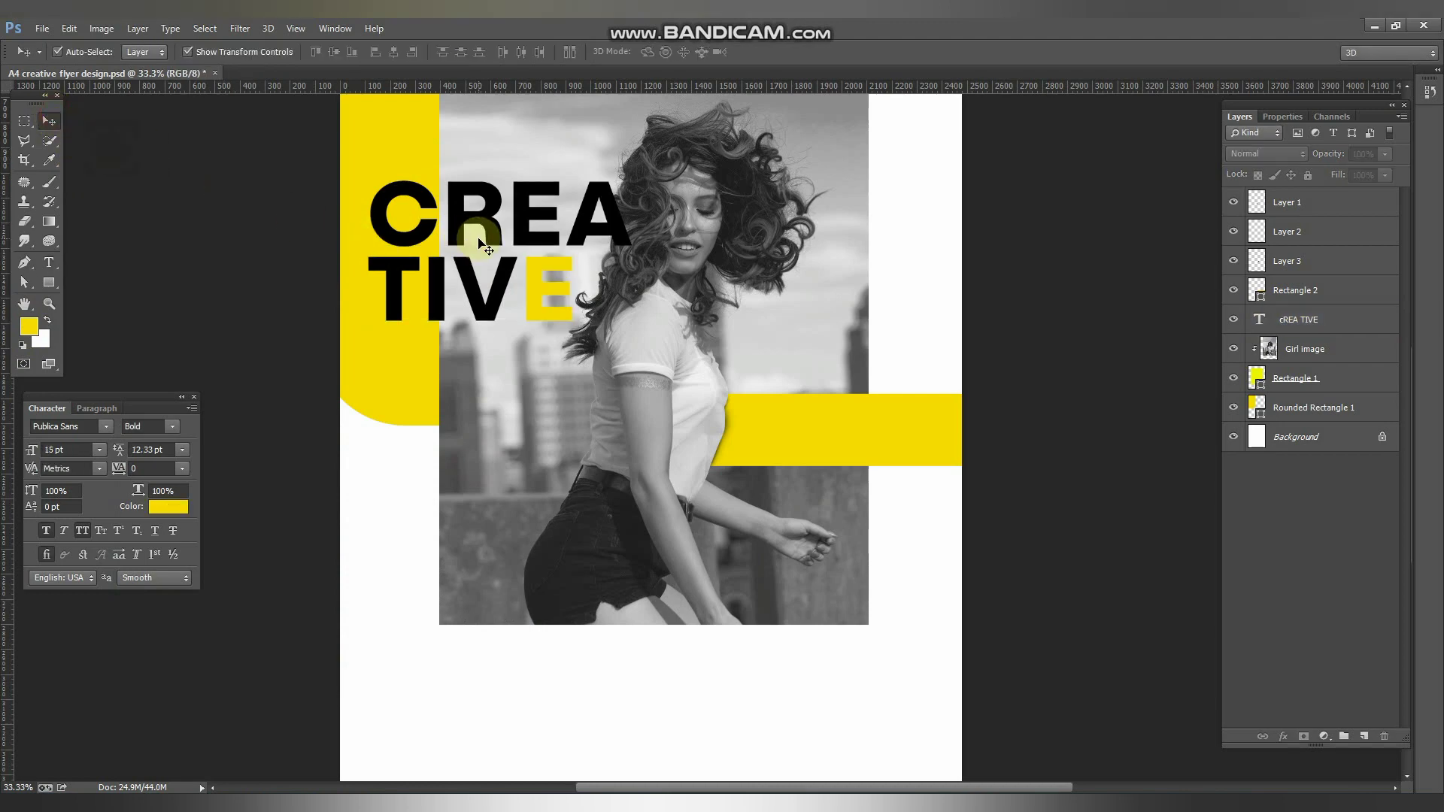
key("ctrl+s")
Step: Apply an inner shadow with 5 px distance and 13 px size to the CREATIVE headline and save the document
left_click(536, 214)
left_click(1360, 319)
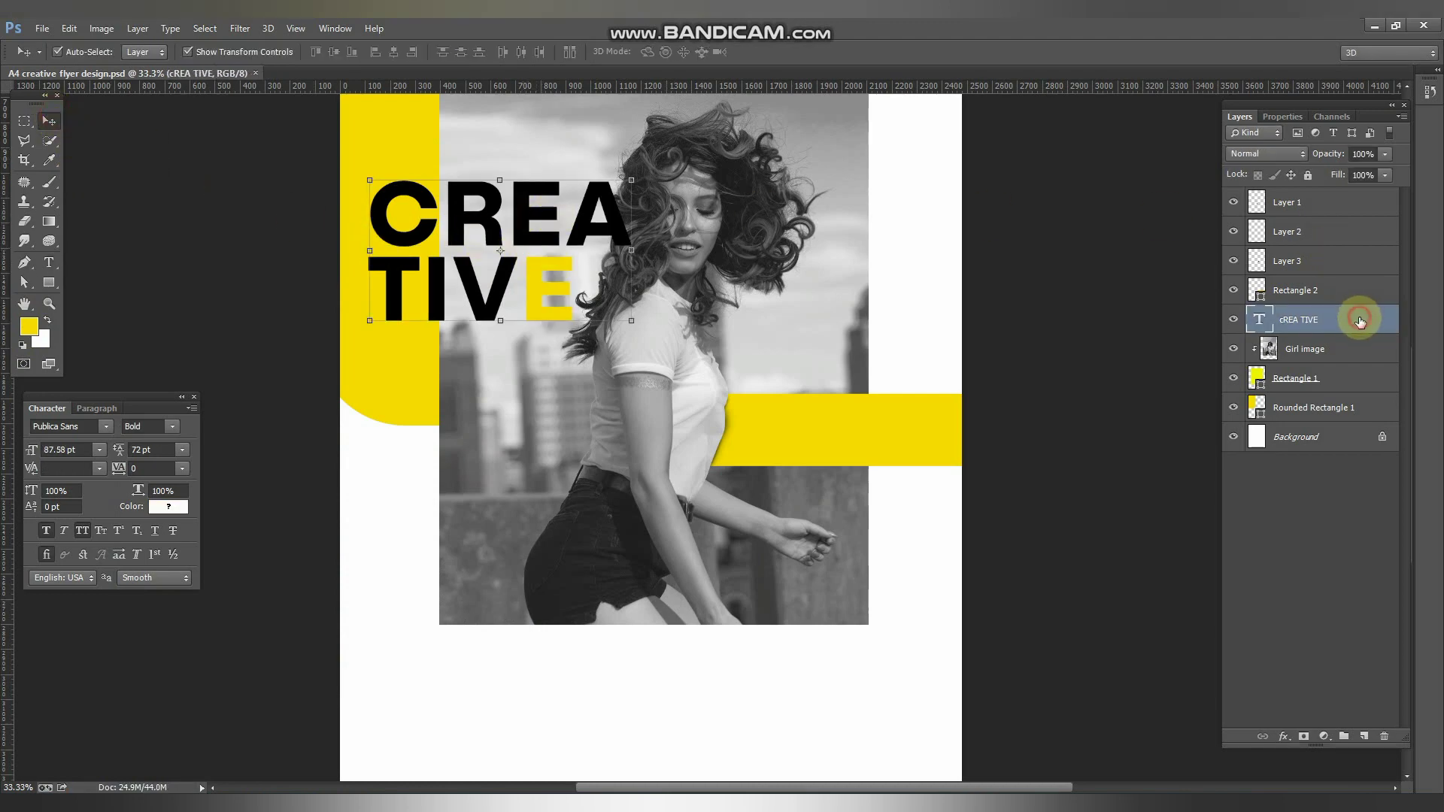
double_click(1360, 319)
left_click(959, 420)
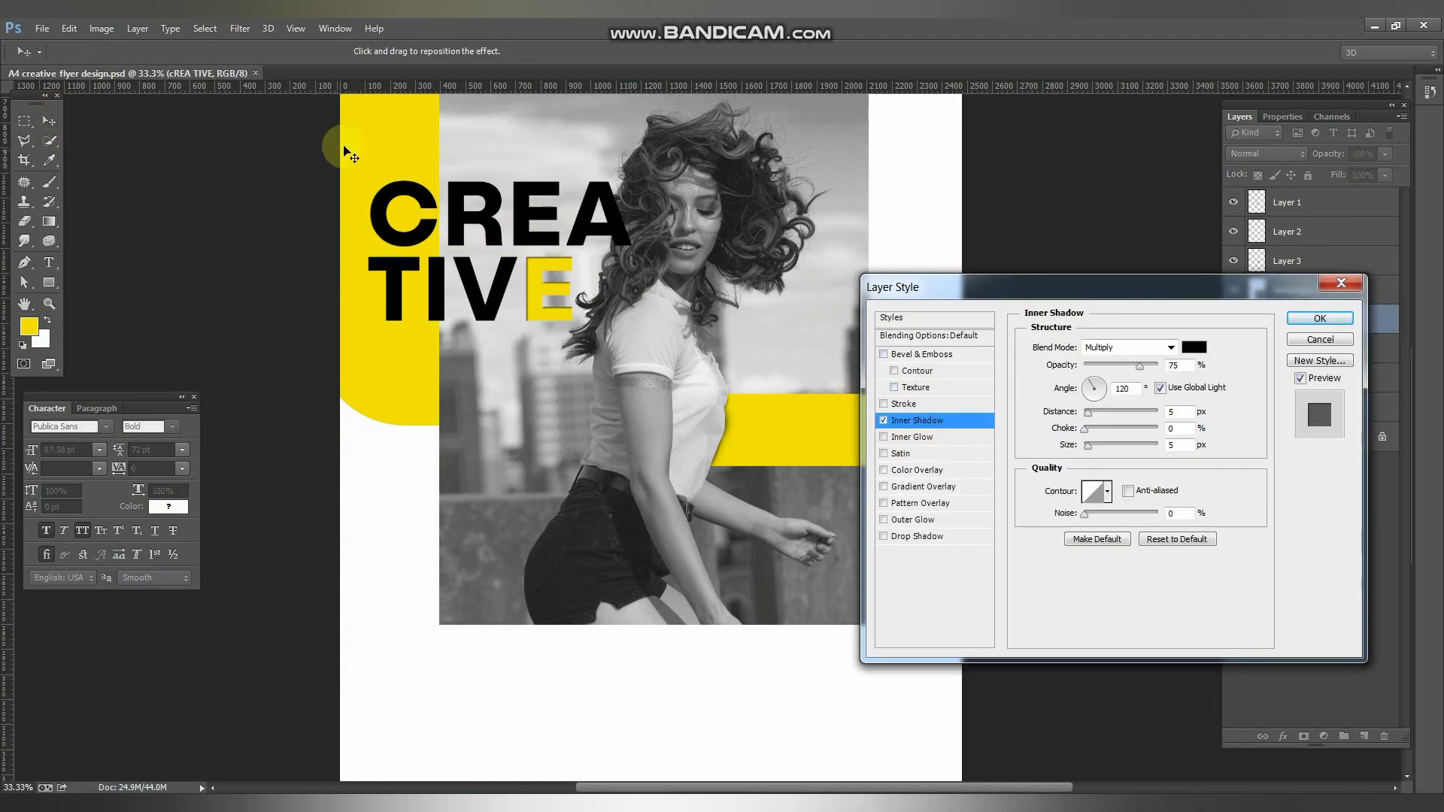
left_click_drag(1092, 449, 1090, 451)
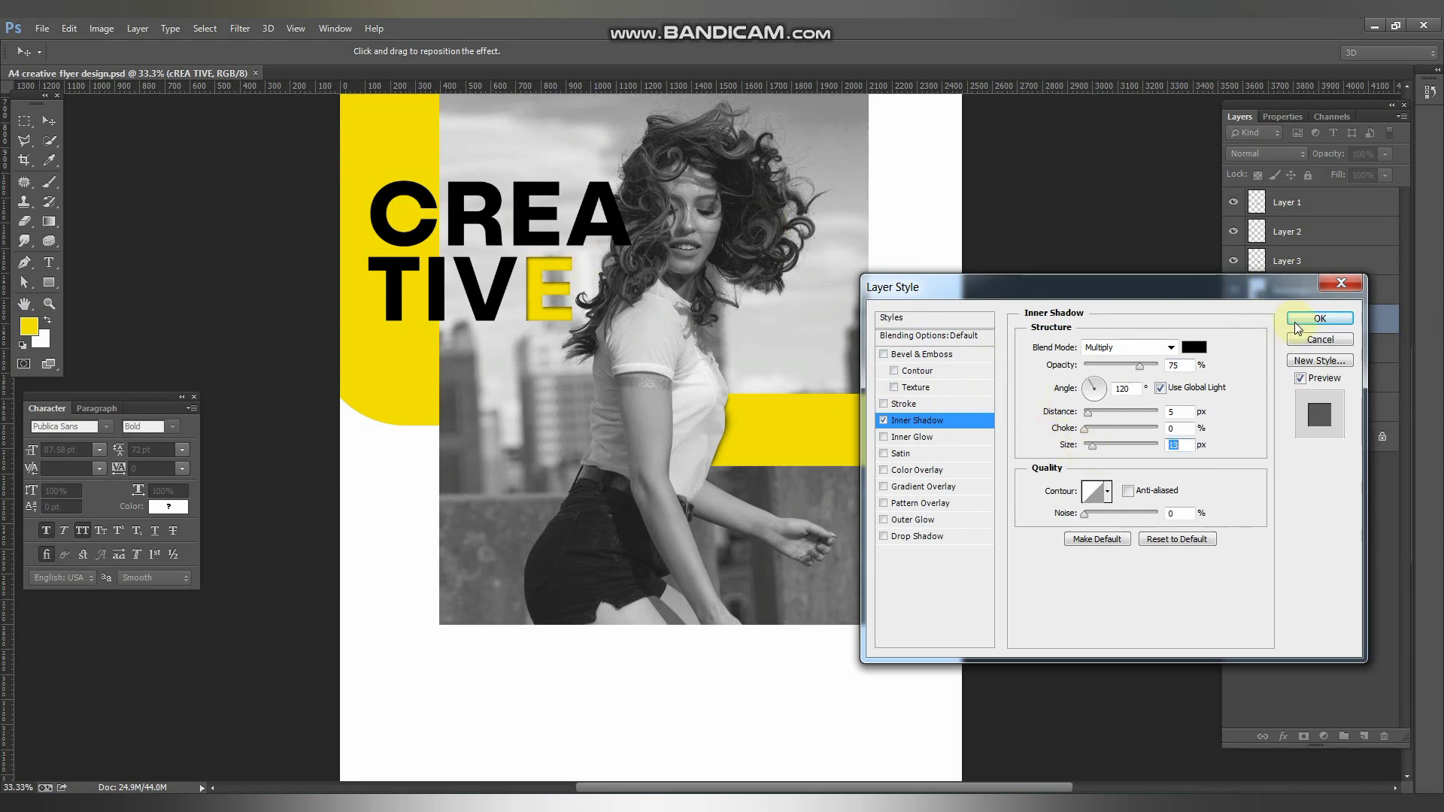
left_click(1320, 318)
key("ctrl+s")
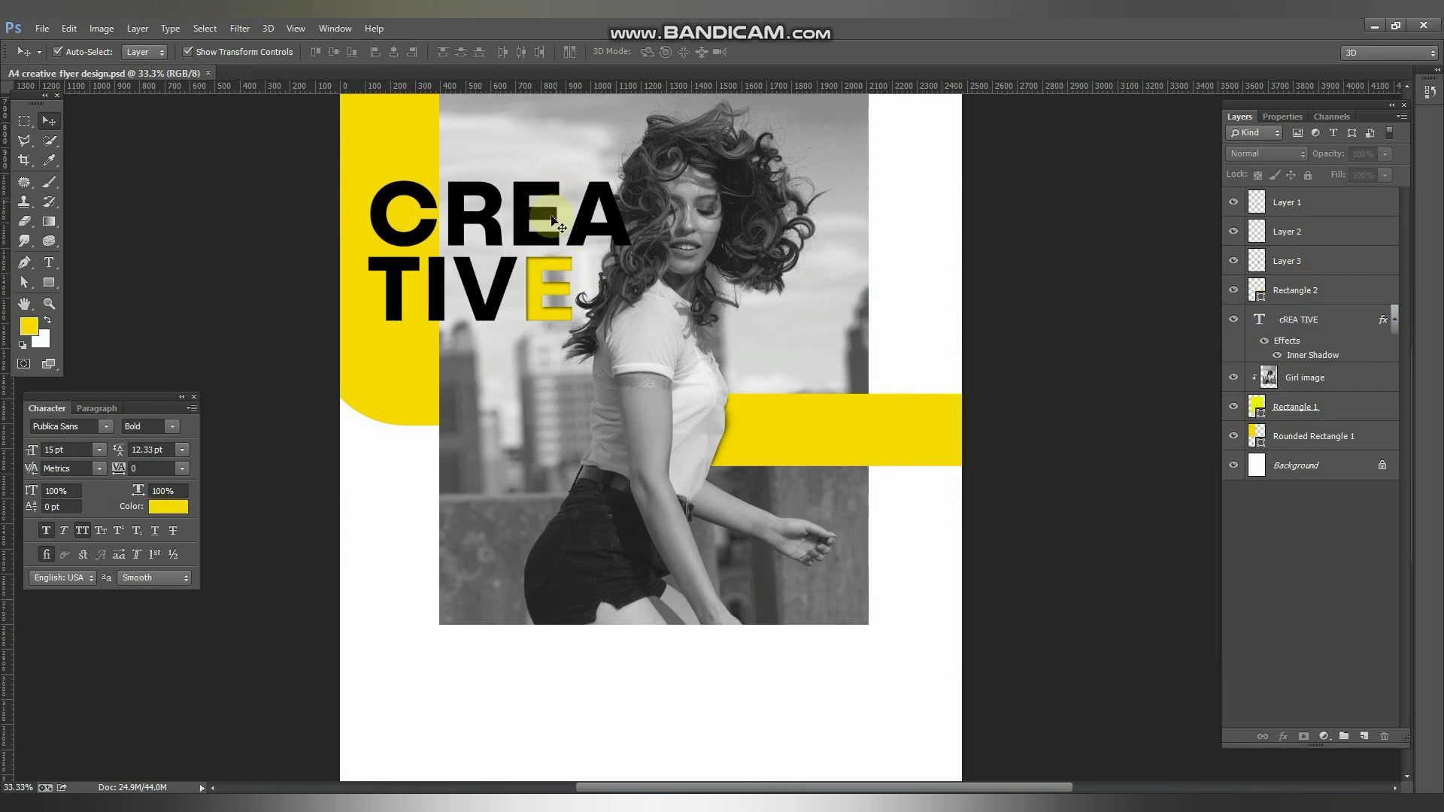
Step: Reduce the yellow rectangle's height to about 65% by raising its lower edge
scroll(921, 442, "left", 2)
scroll(935, 434, "up", 6)
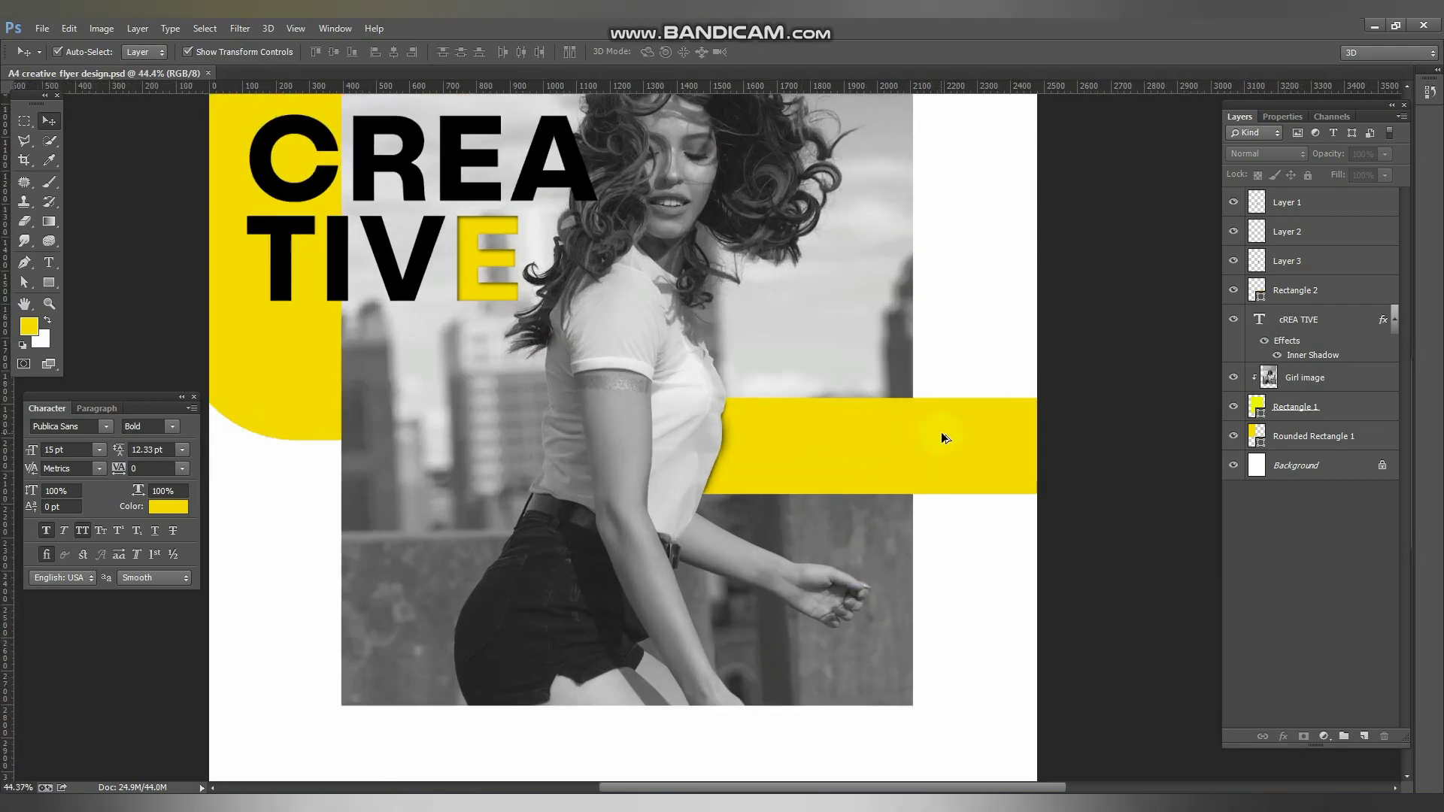
left_click_drag(970, 422, 866, 317)
left_click(1011, 323)
left_click(1074, 377)
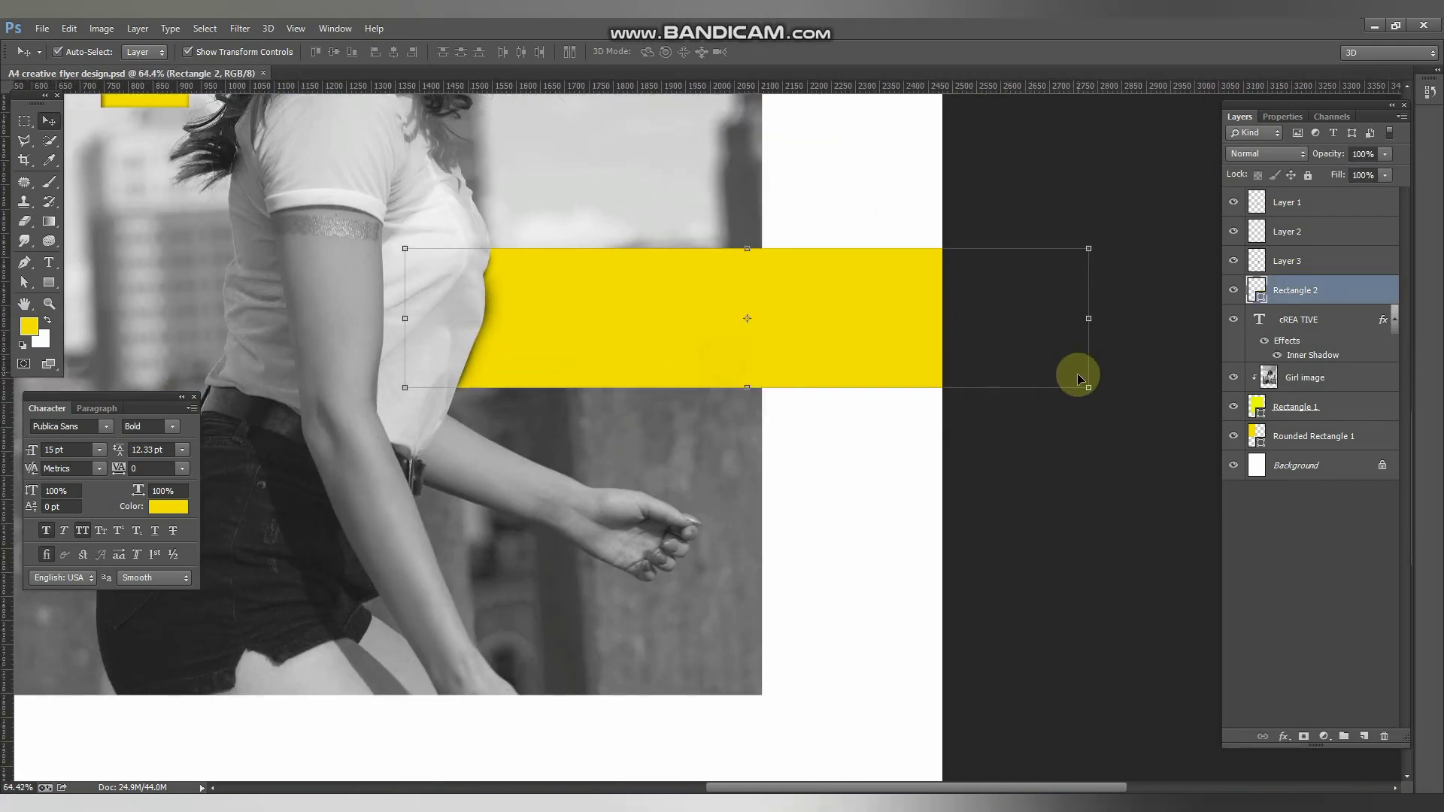
left_click(1073, 475)
left_click(733, 316)
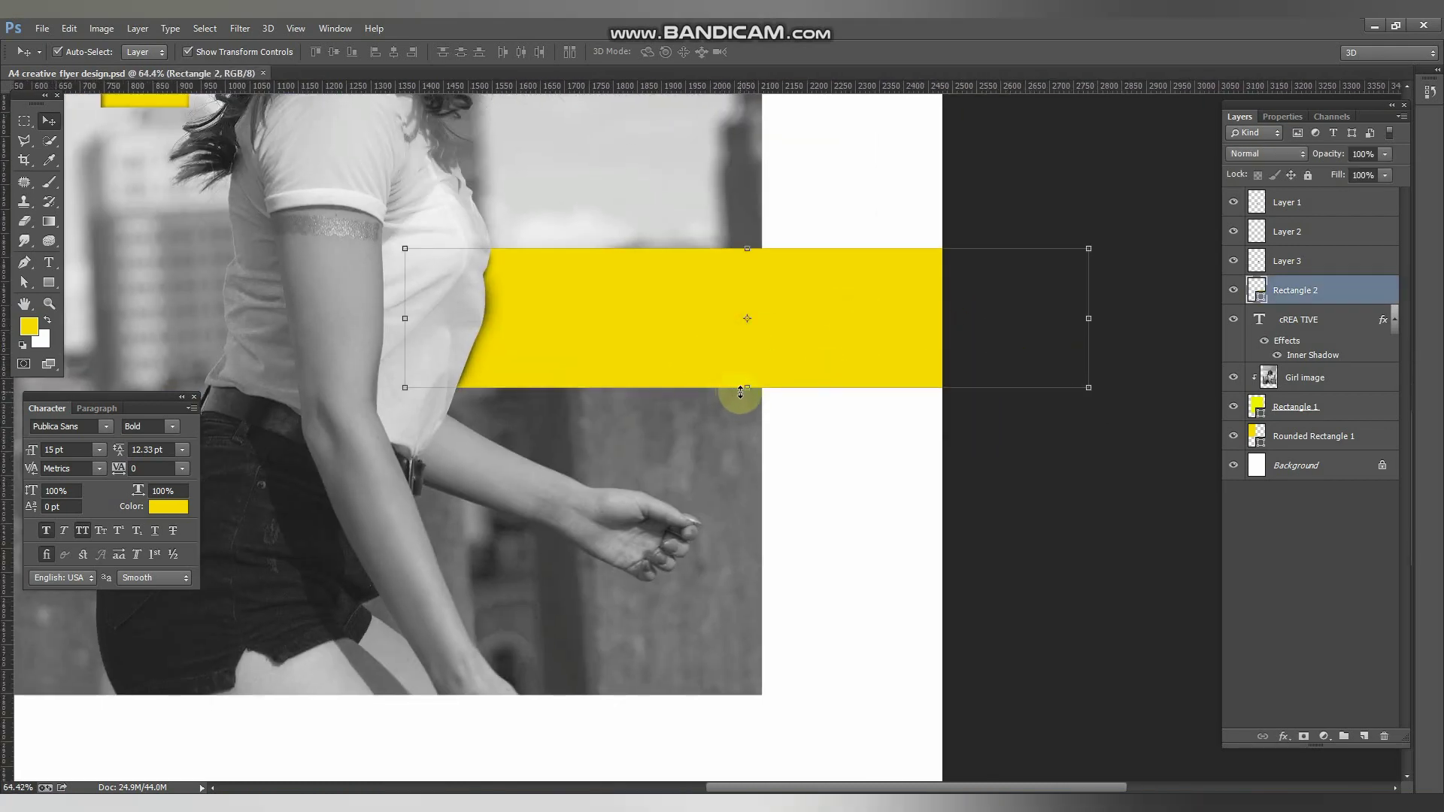
left_click_drag(740, 391, 738, 339)
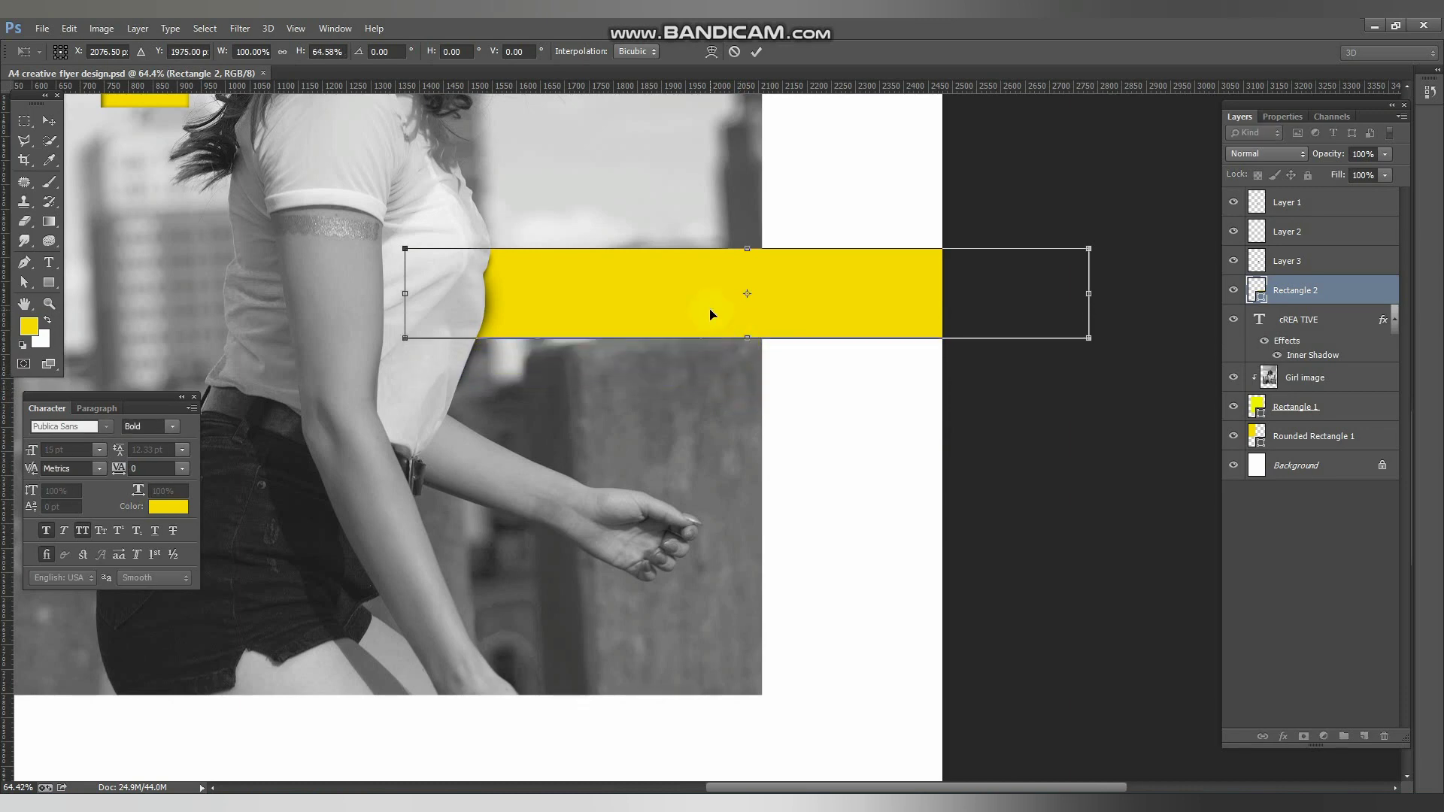
key("Return")
Step: Duplicate the yellow bar just beneath itself, shrink the copy to a thin strip and fill it with white
left_click_drag(693, 287, 701, 380)
left_click_drag(749, 438, 749, 371)
double_click(685, 365)
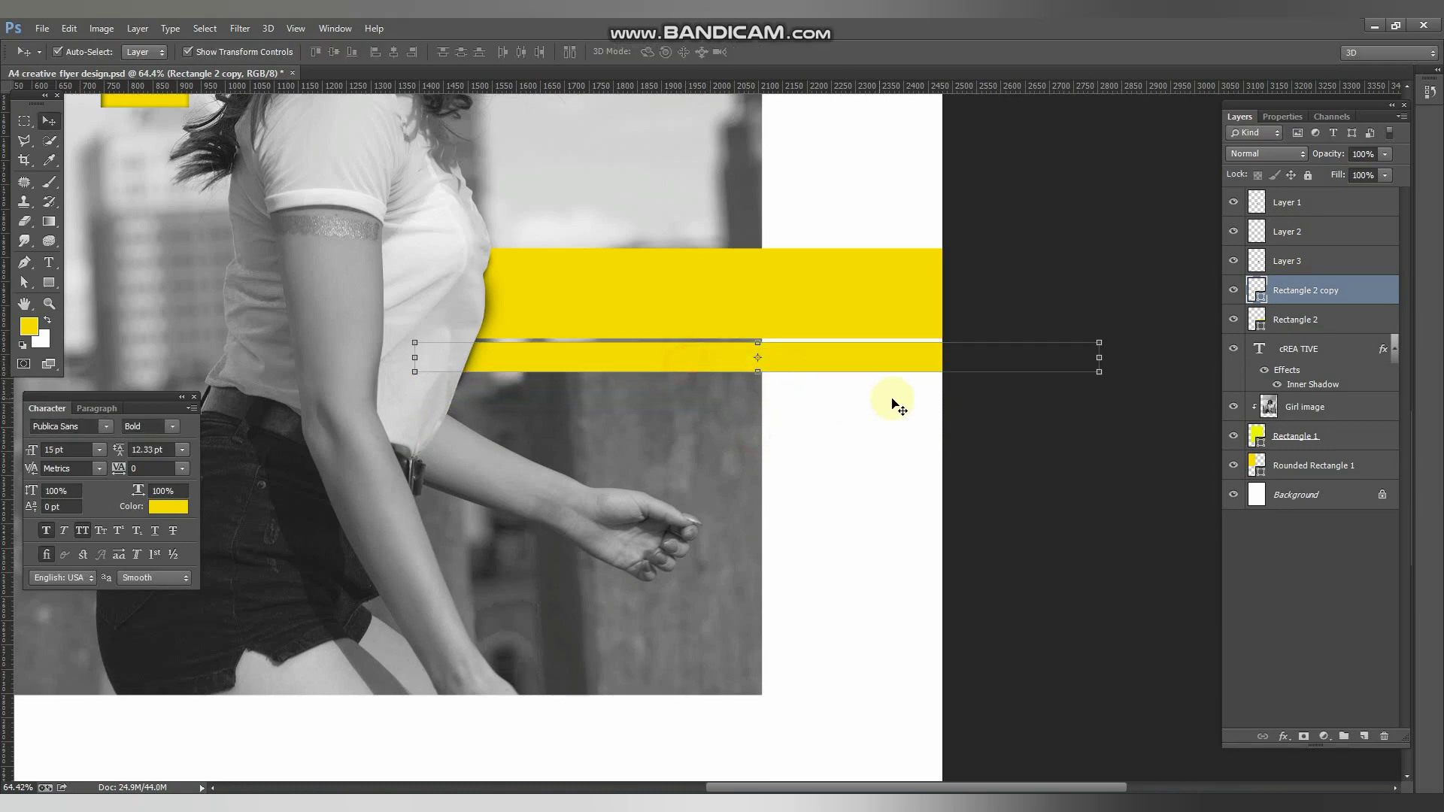
key("ctrl+BackSpace")
left_click(1008, 435)
left_click(726, 391)
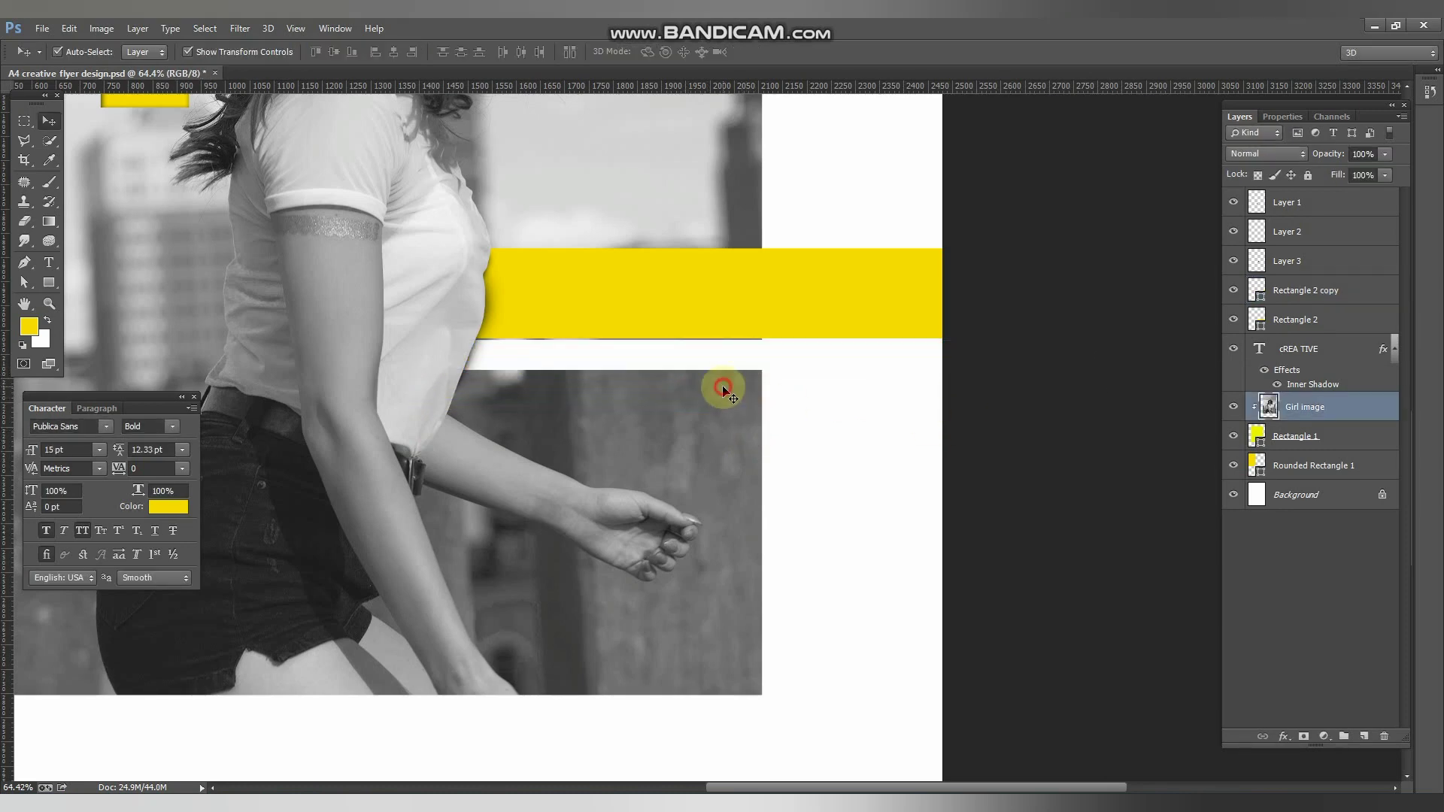
Step: Move the white strip slightly lower beneath the yellow bar and save the document
left_click(713, 366)
left_click(1000, 493)
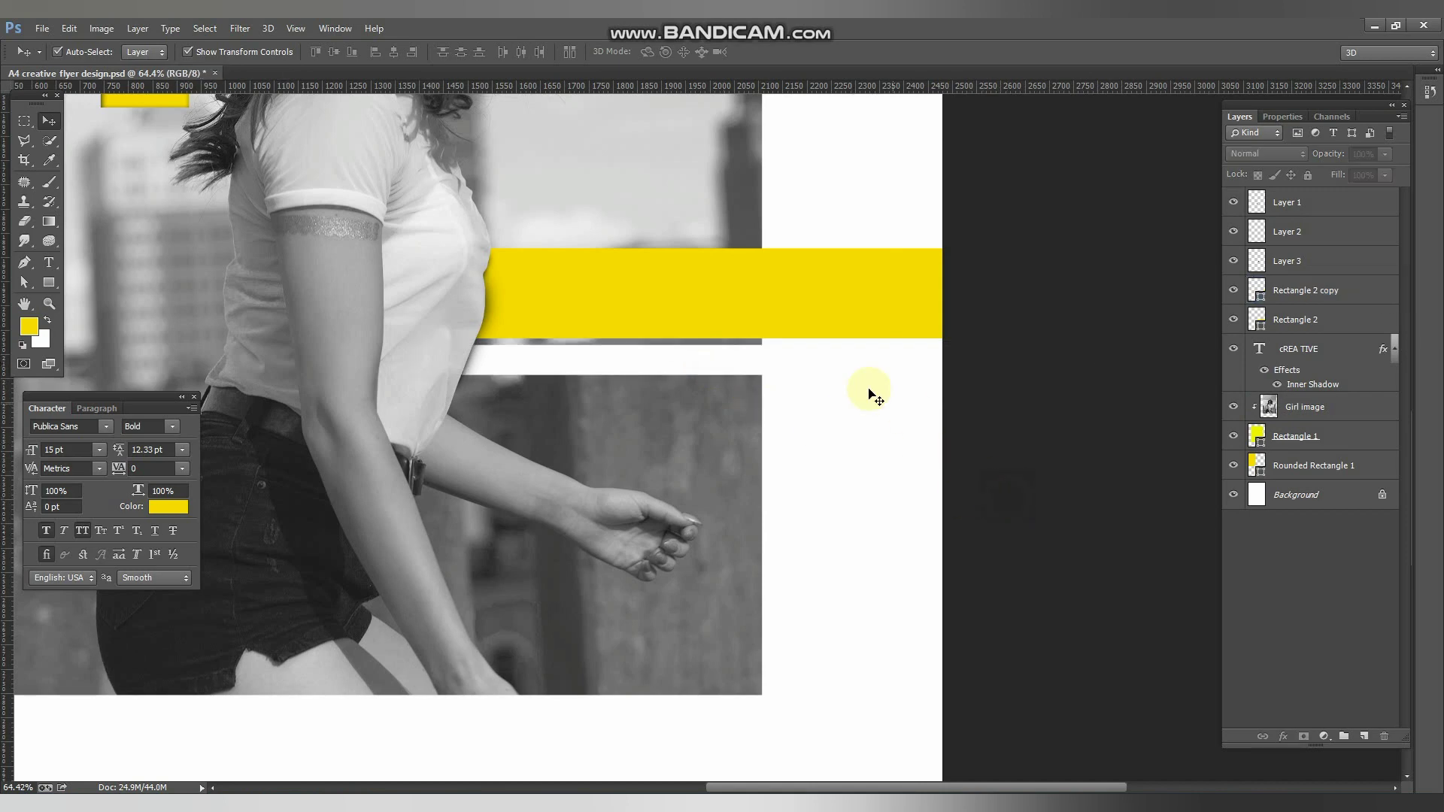
key("ctrl+s")
left_click(1051, 445)
Step: Add the text 0225 in Publica Sans Bold on the yellow bar beside the girl
scroll(673, 338, "left", 2)
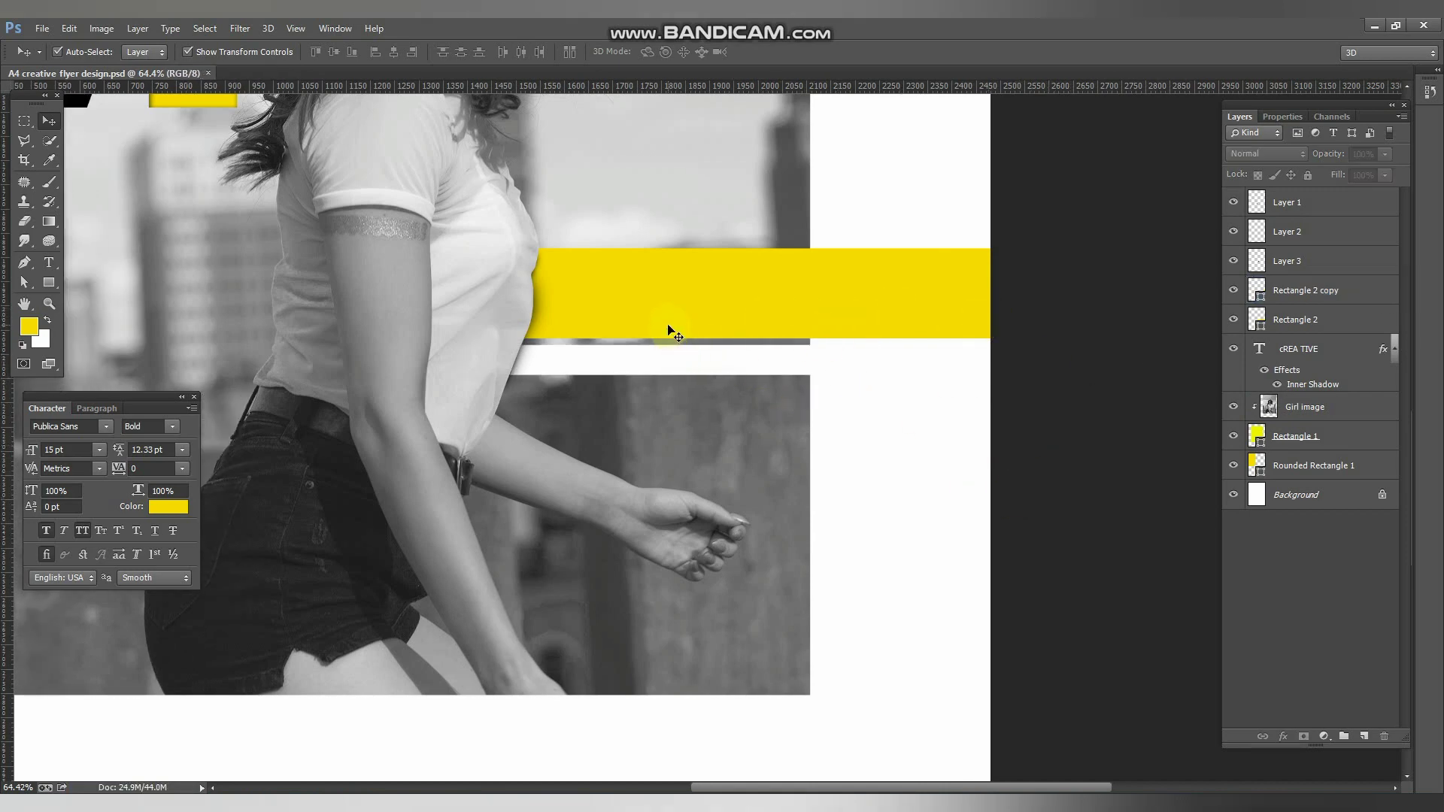
scroll(679, 319, "up", 3)
scroll(679, 323, "up", 3)
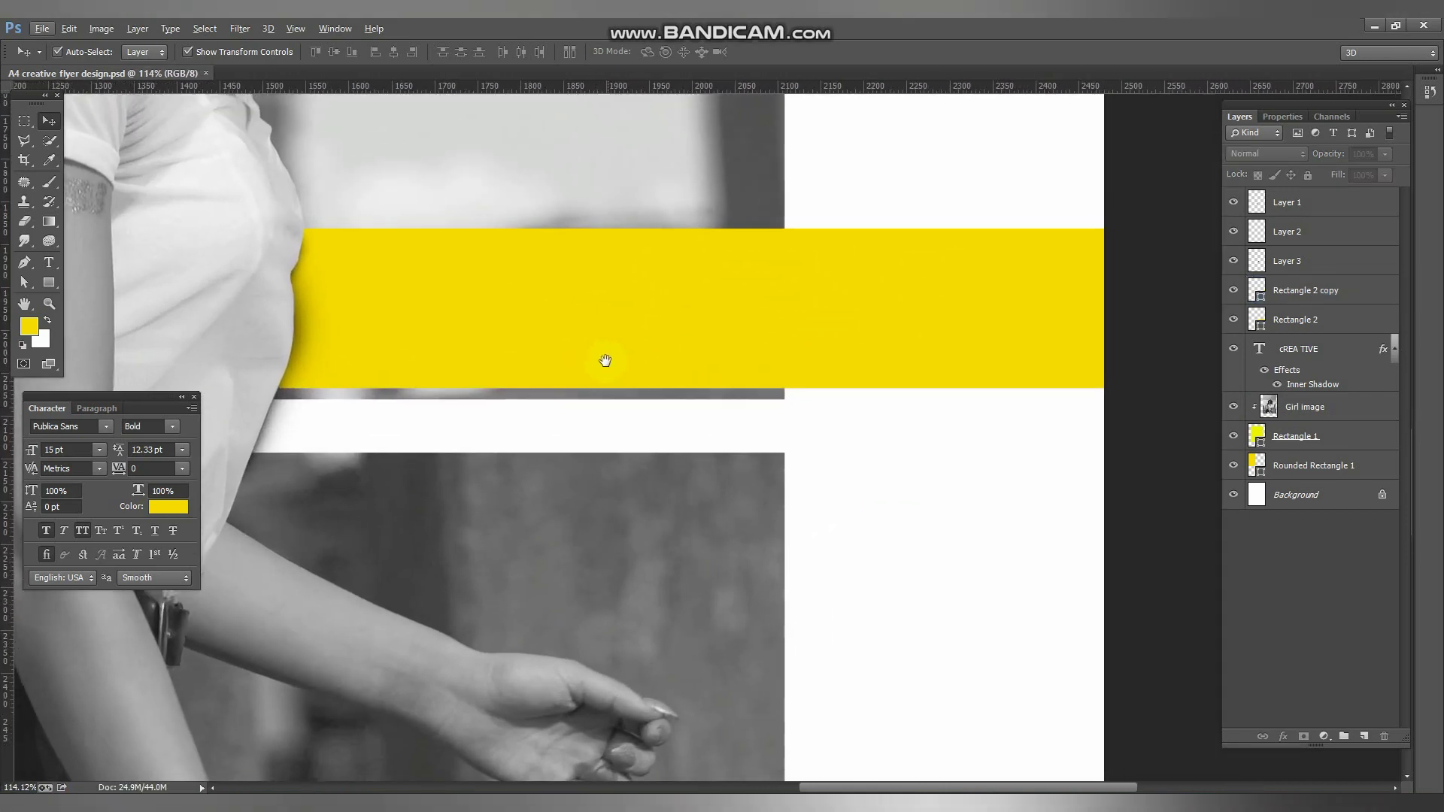
left_click_drag(463, 331, 506, 377)
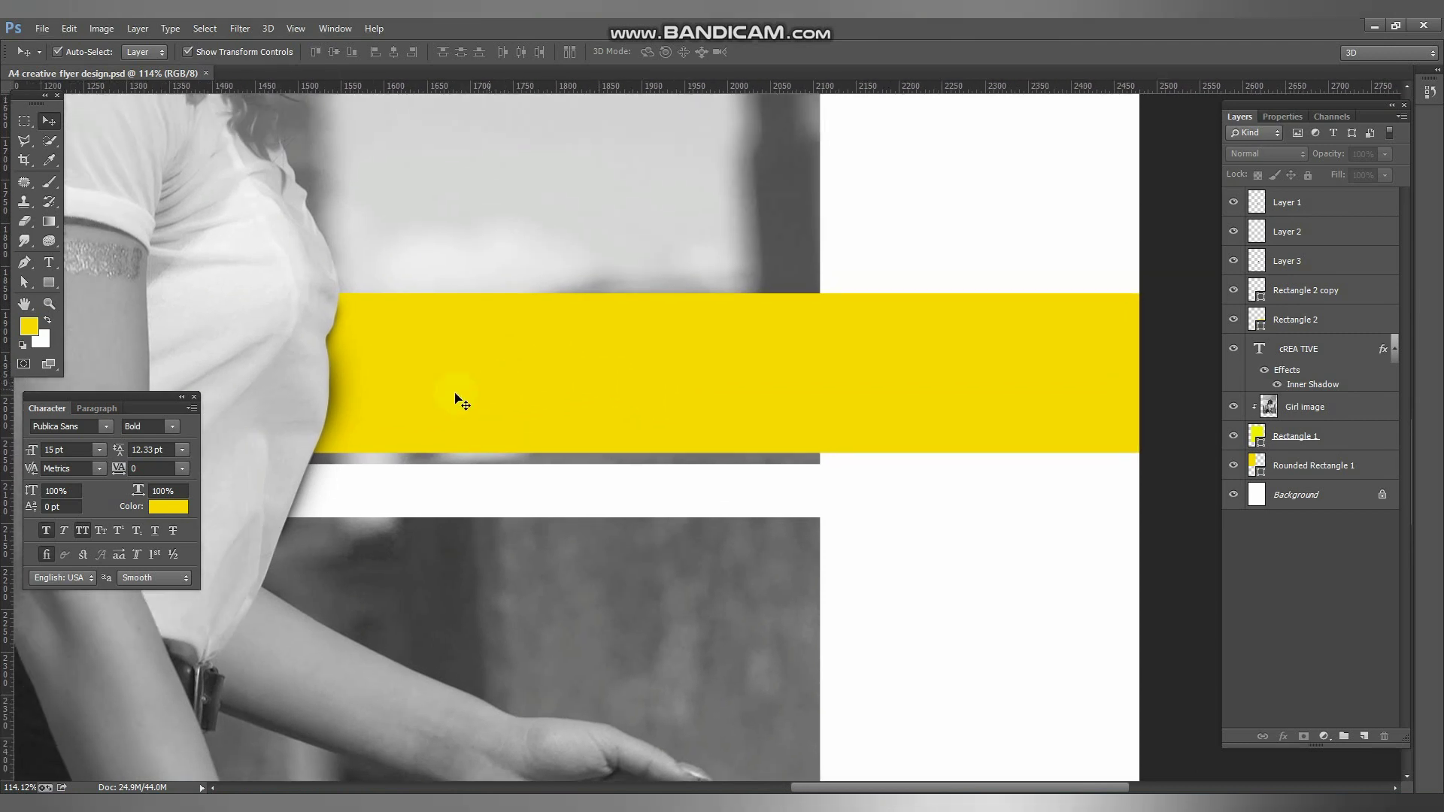
key("t")
left_click(424, 370)
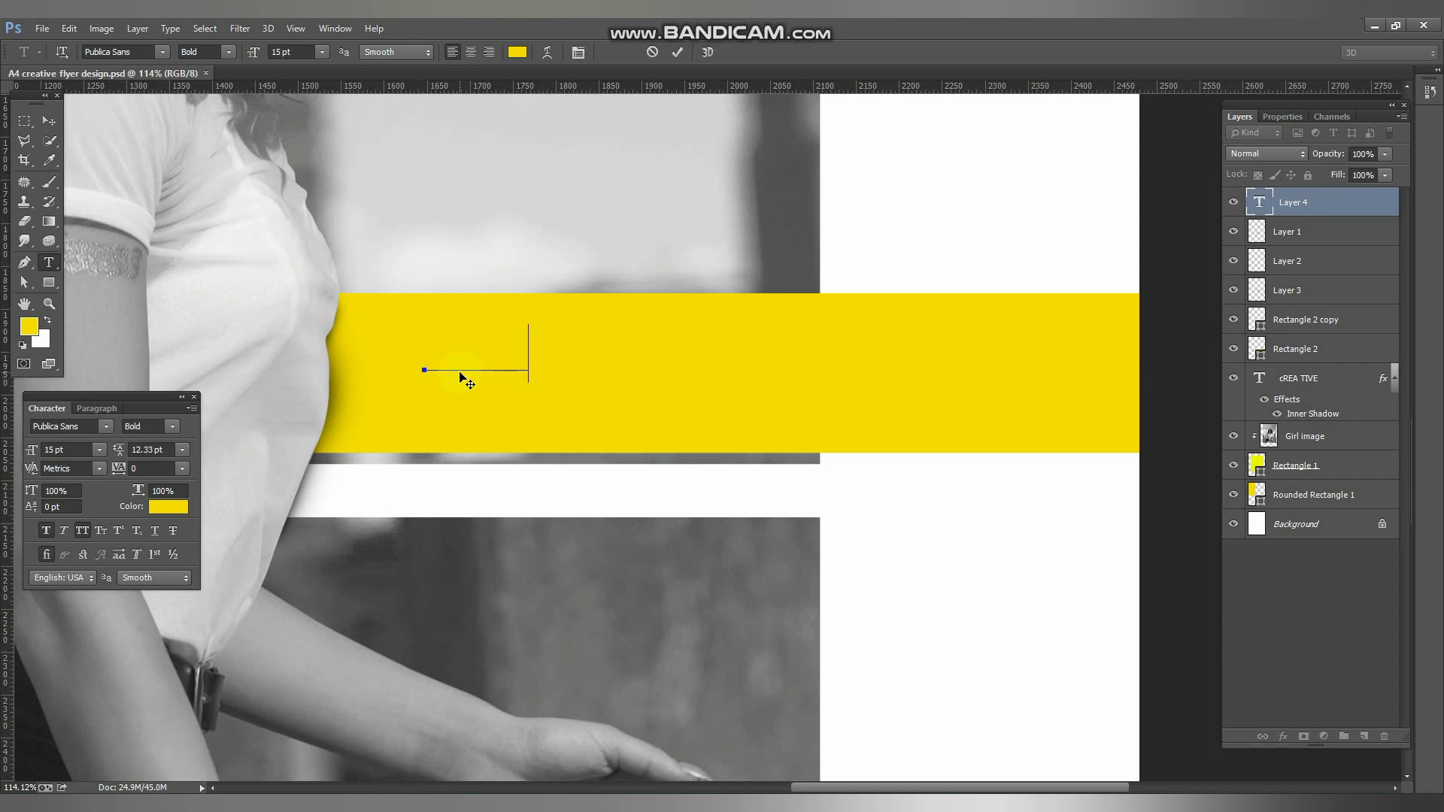
type("0225")
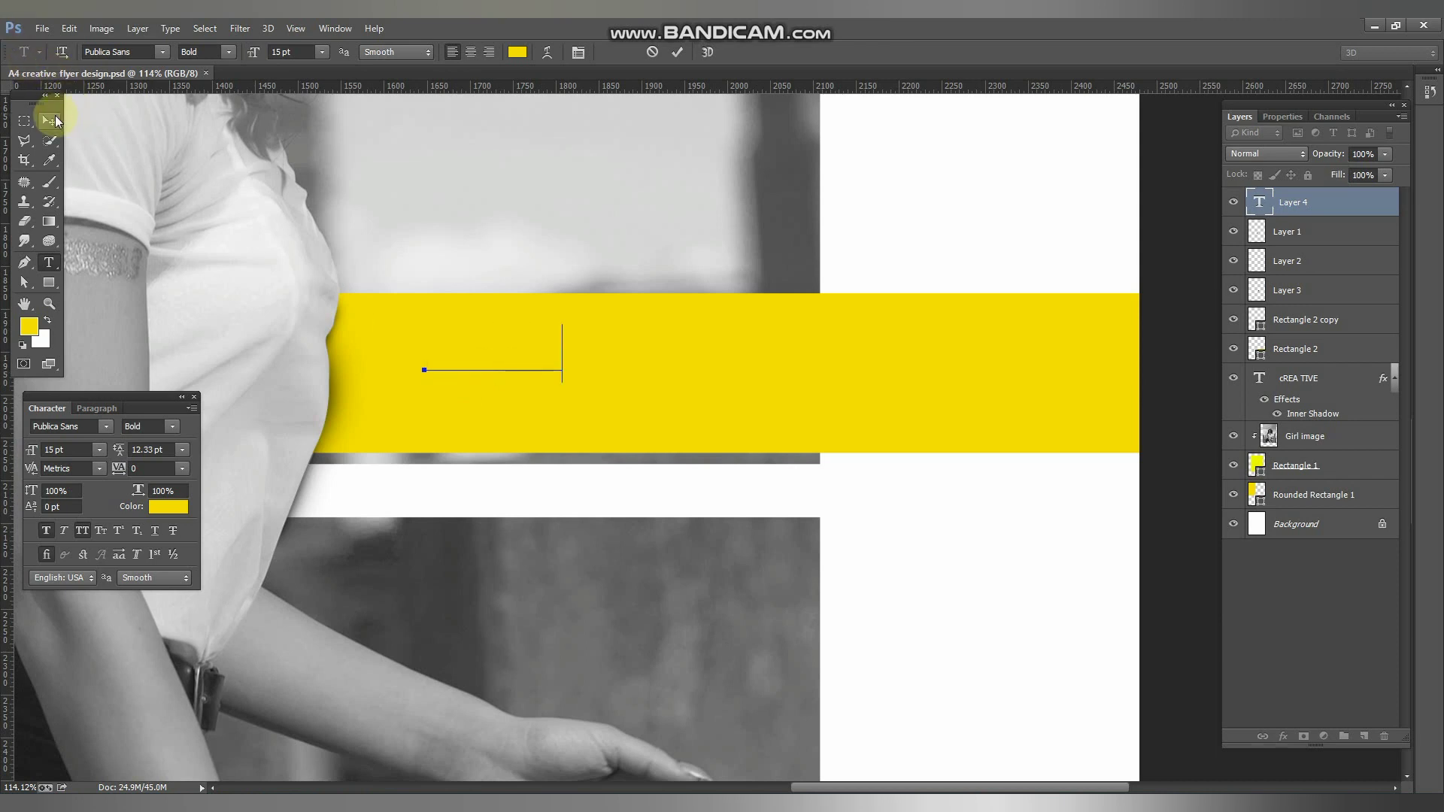
left_click(48, 120)
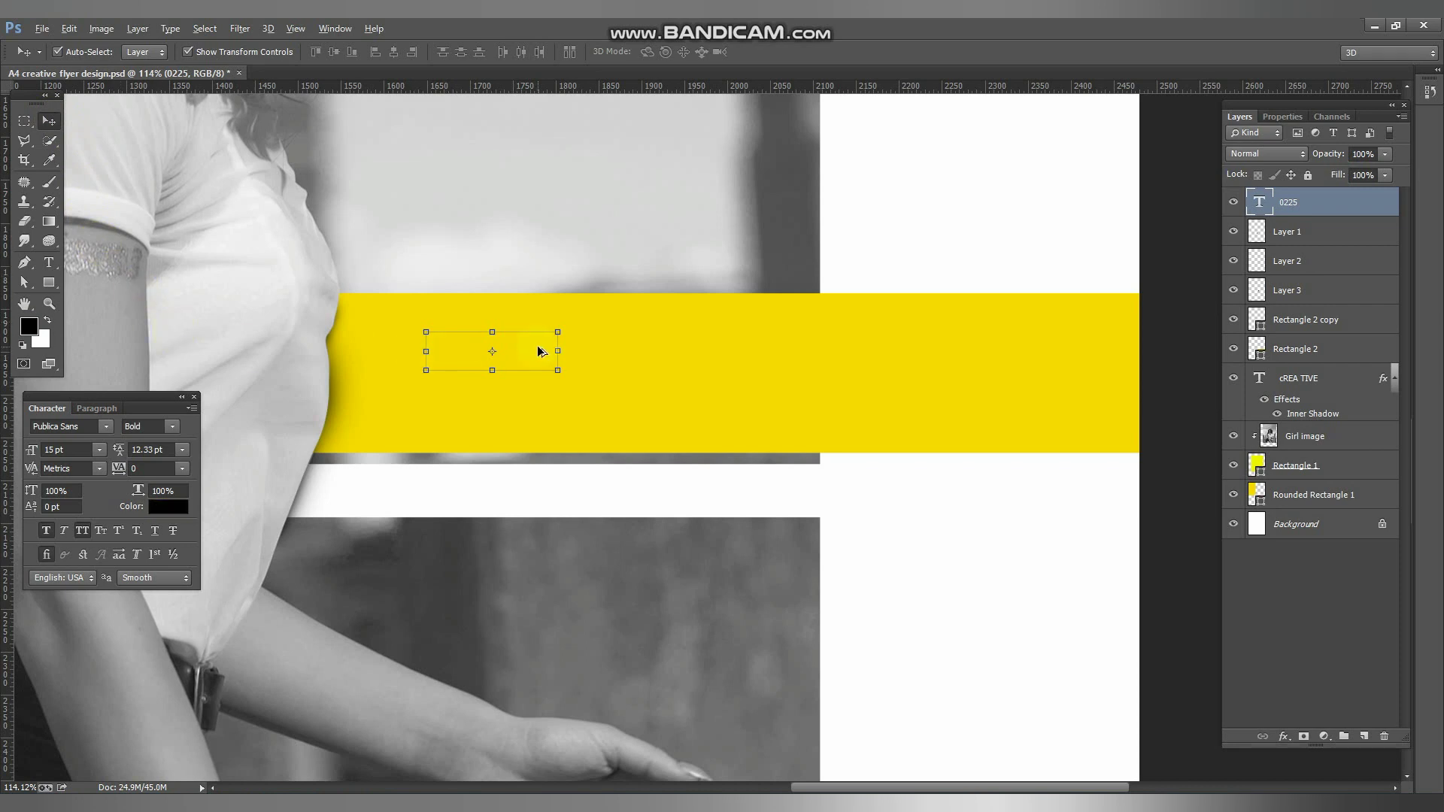
Step: Fill the 0225 text with black, enlarge it to nearly the yellow bar's height beside the girl, and save the document
key("alt+BackSpace")
left_click_drag(558, 369, 751, 460)
left_click_drag(681, 391, 631, 391)
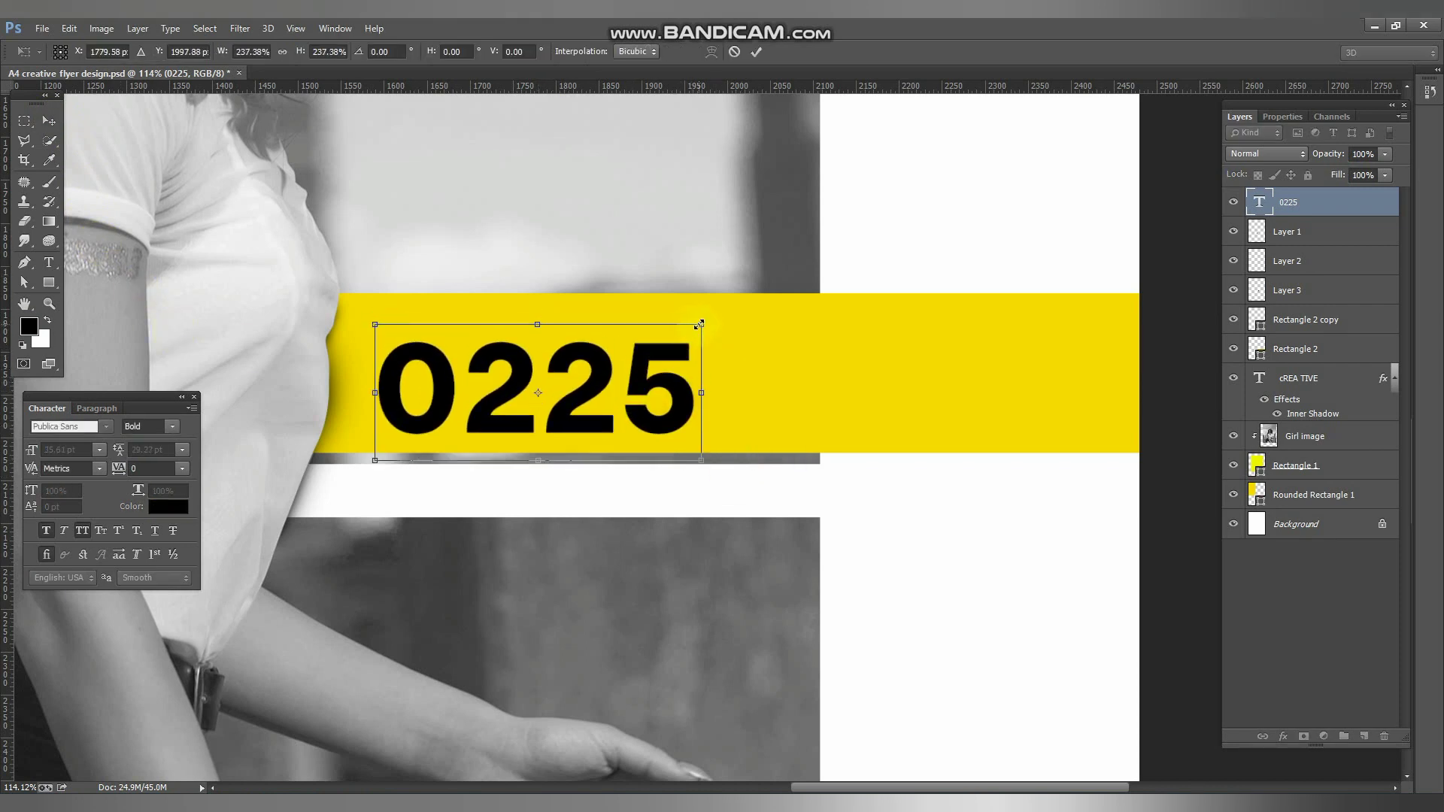
left_click_drag(701, 325, 743, 307)
left_click_drag(681, 392, 724, 380)
key("Return")
key("ctrl+s")
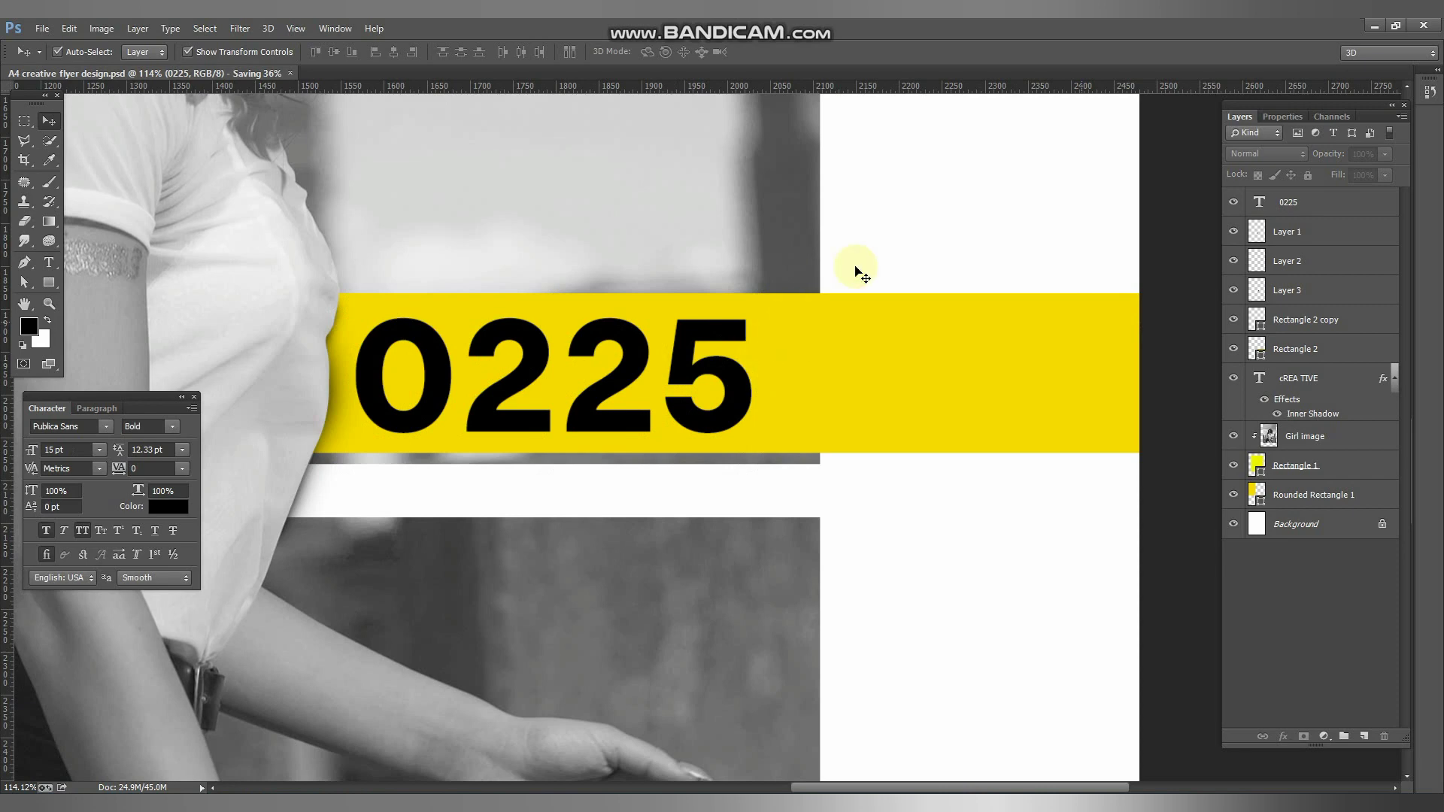
Step: Add the black text NEW on the yellow bar after 0225
left_click(868, 487)
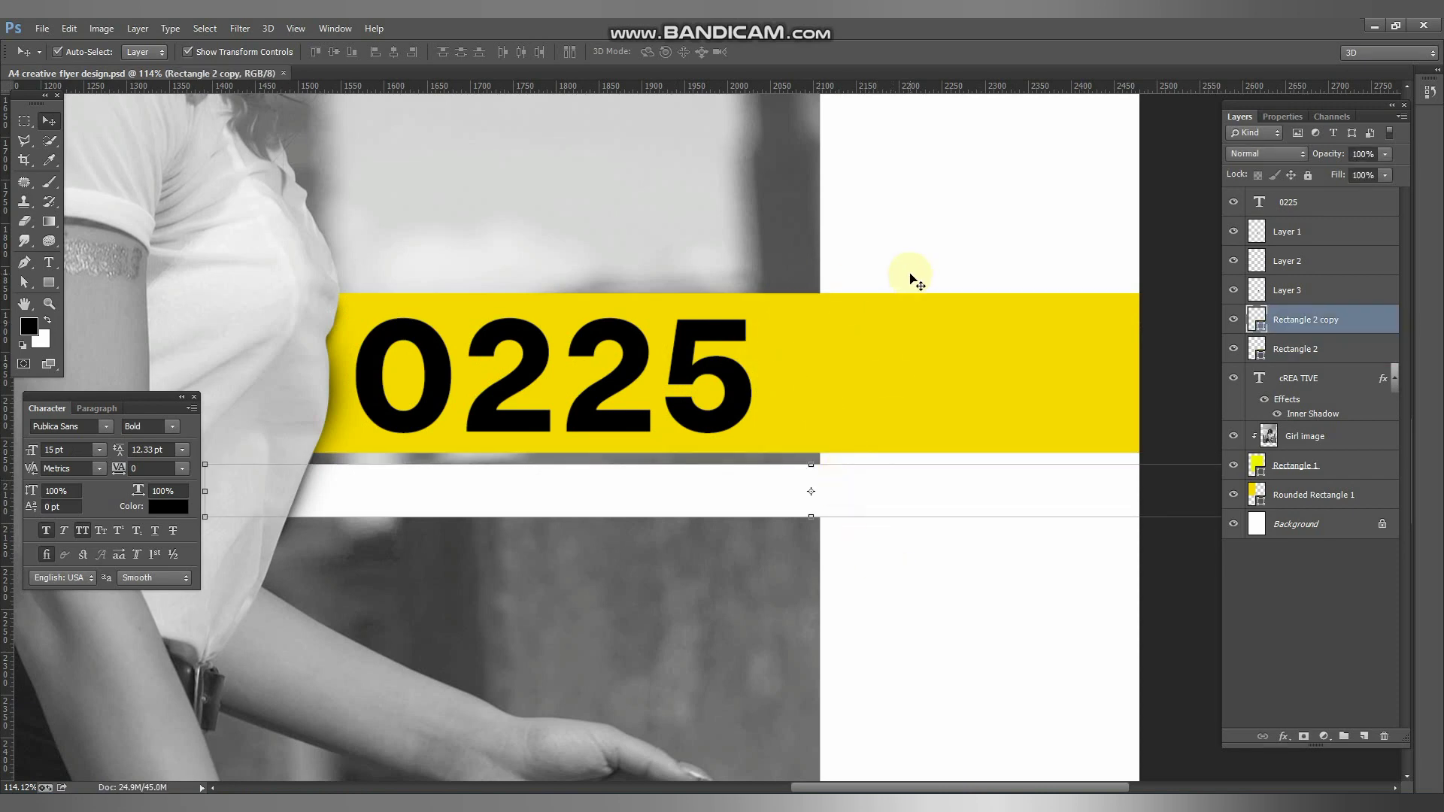
left_click(1168, 250)
key("t")
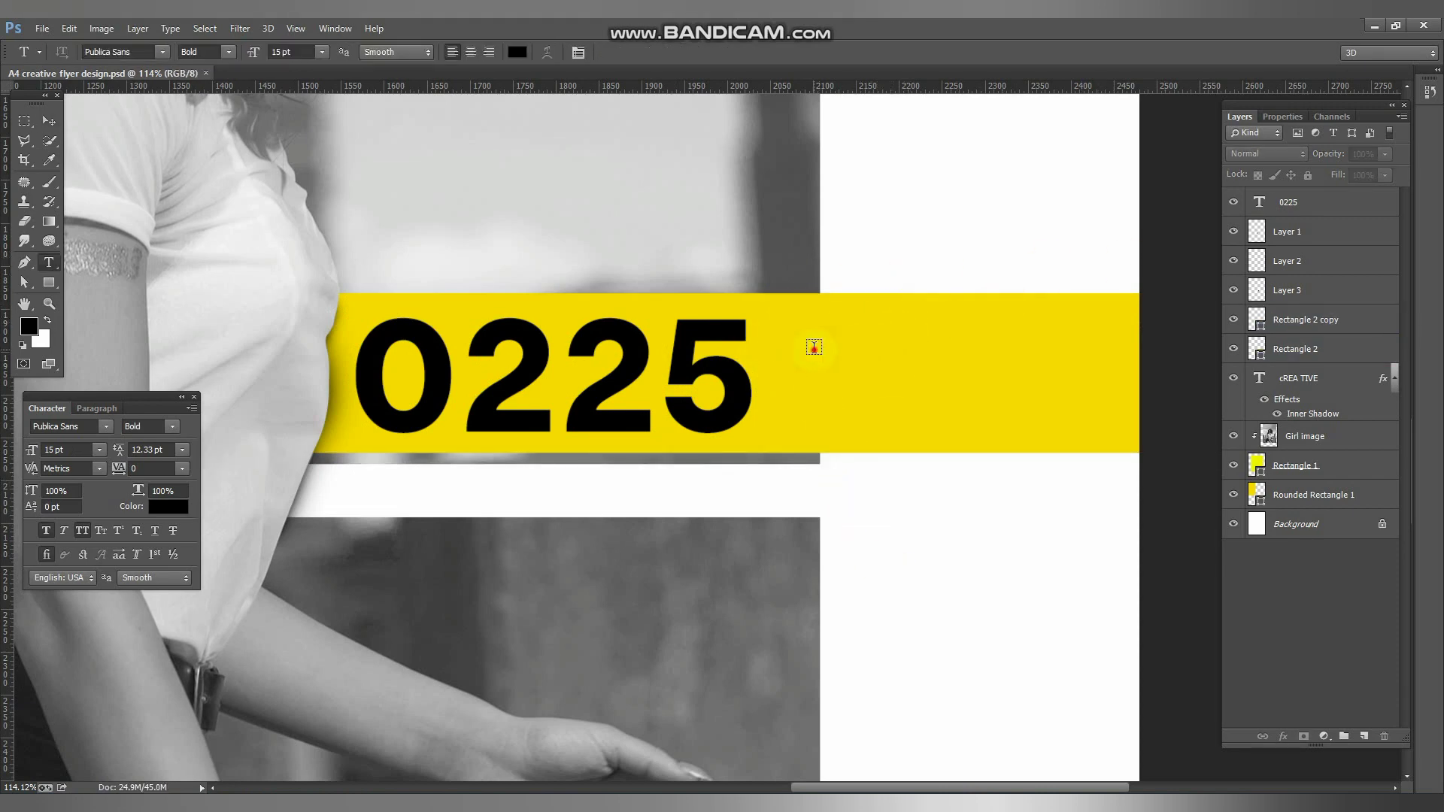
left_click(813, 347)
type("NEW ADD")
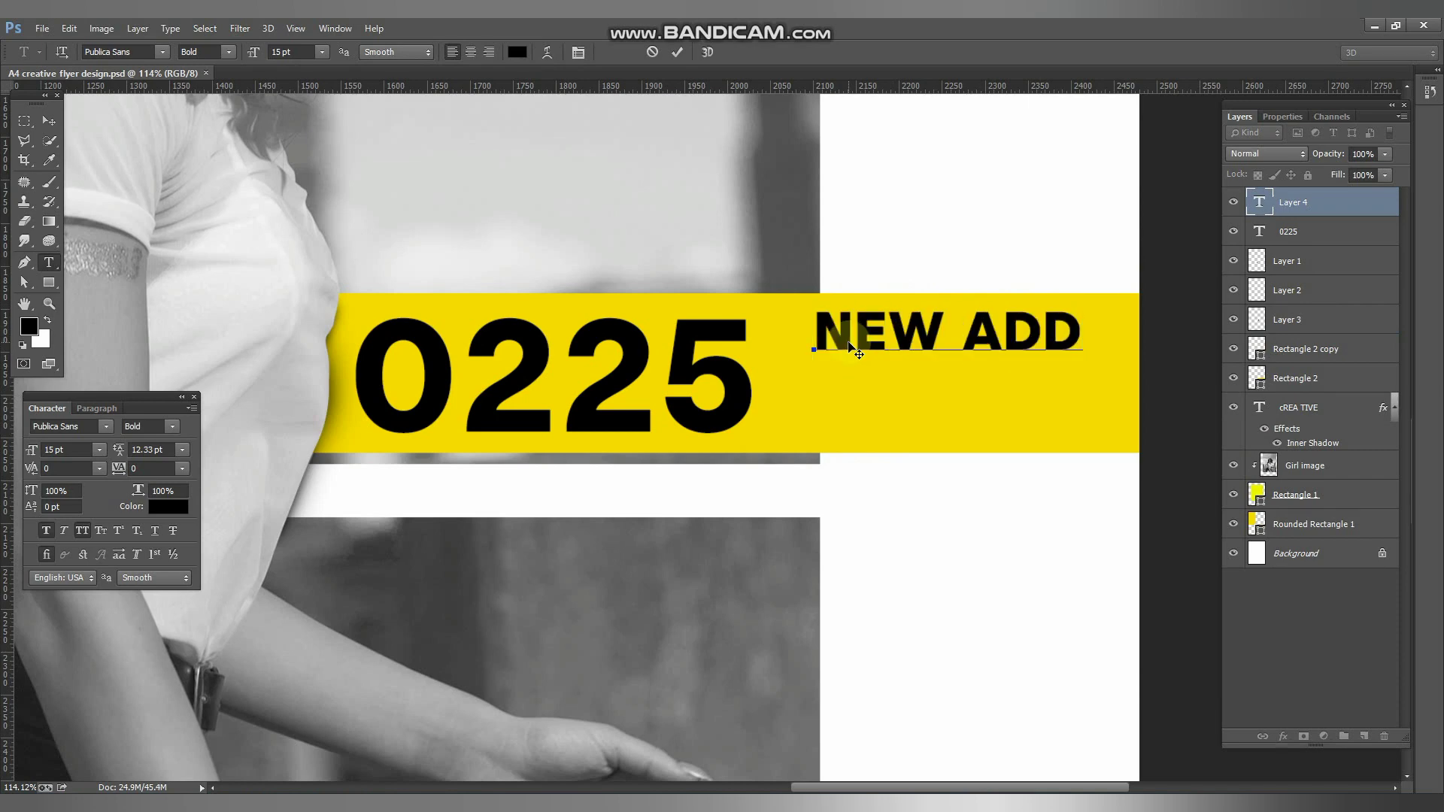
key("BackSpace")
key("BackSpace")
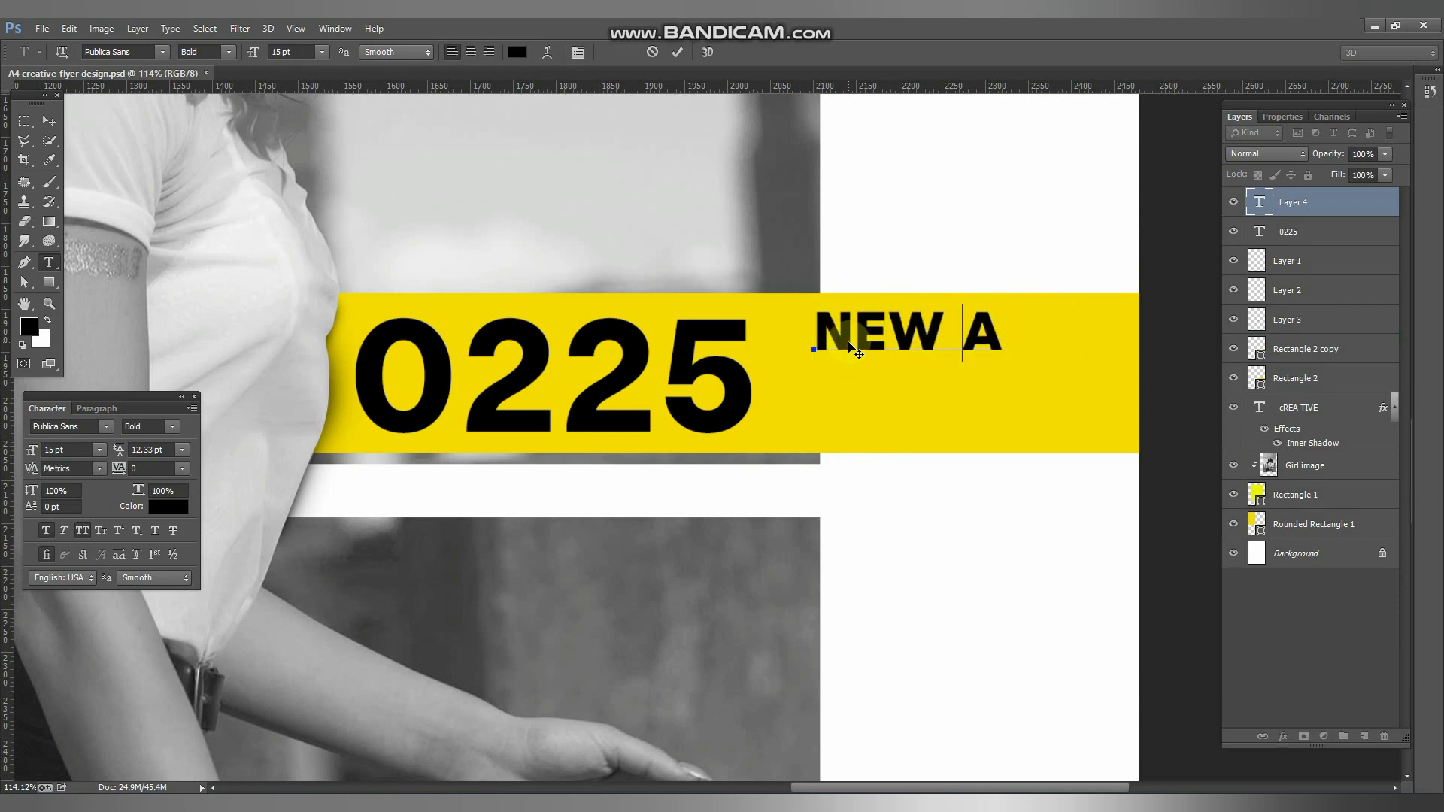
left_click(48, 120)
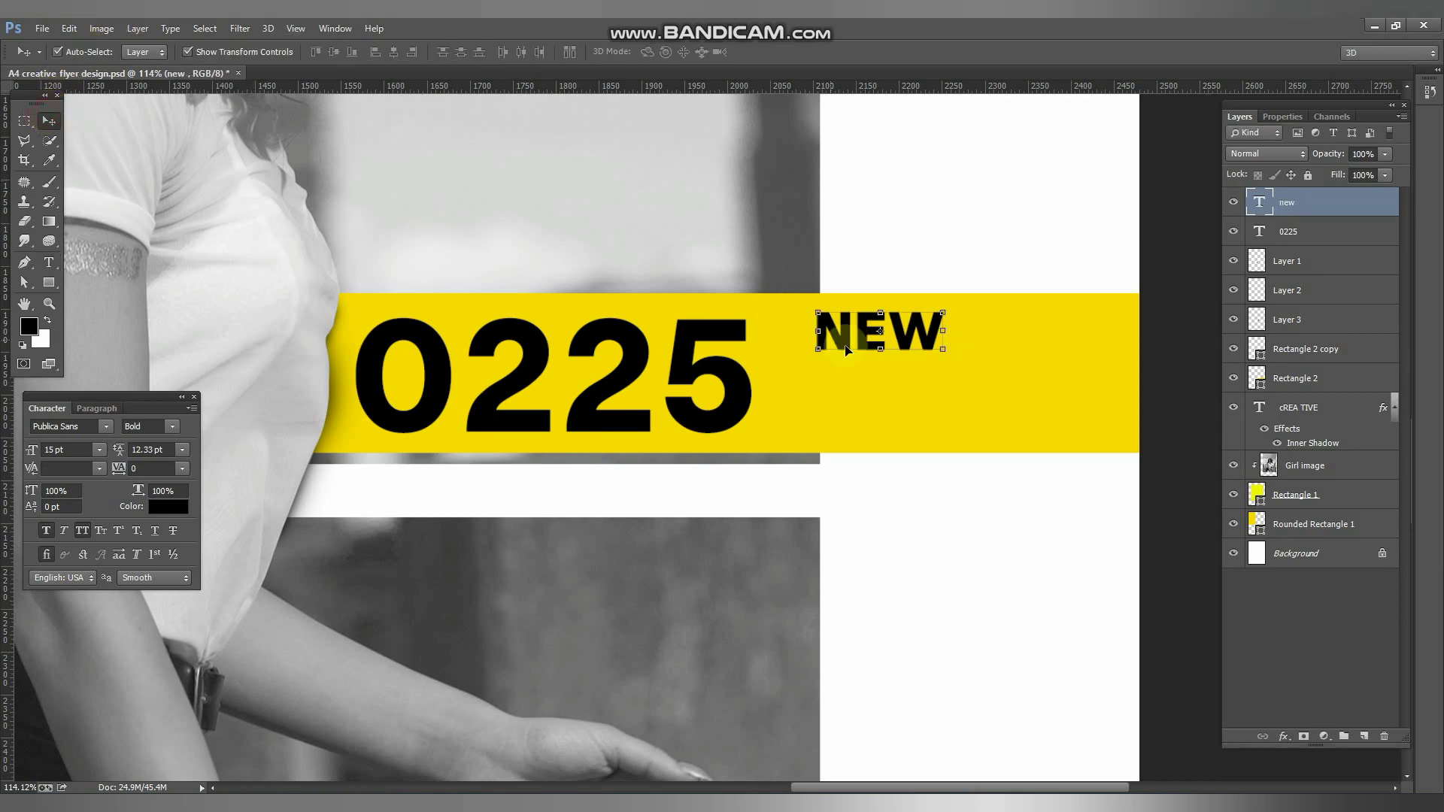
Step: Enlarge the NEW text to about 37.78 pt, place it directly after 0225 on the yellow bar, and save the document
left_click_drag(900, 342, 1113, 292)
key("ctrl+t")
left_click_drag(1002, 352, 993, 384)
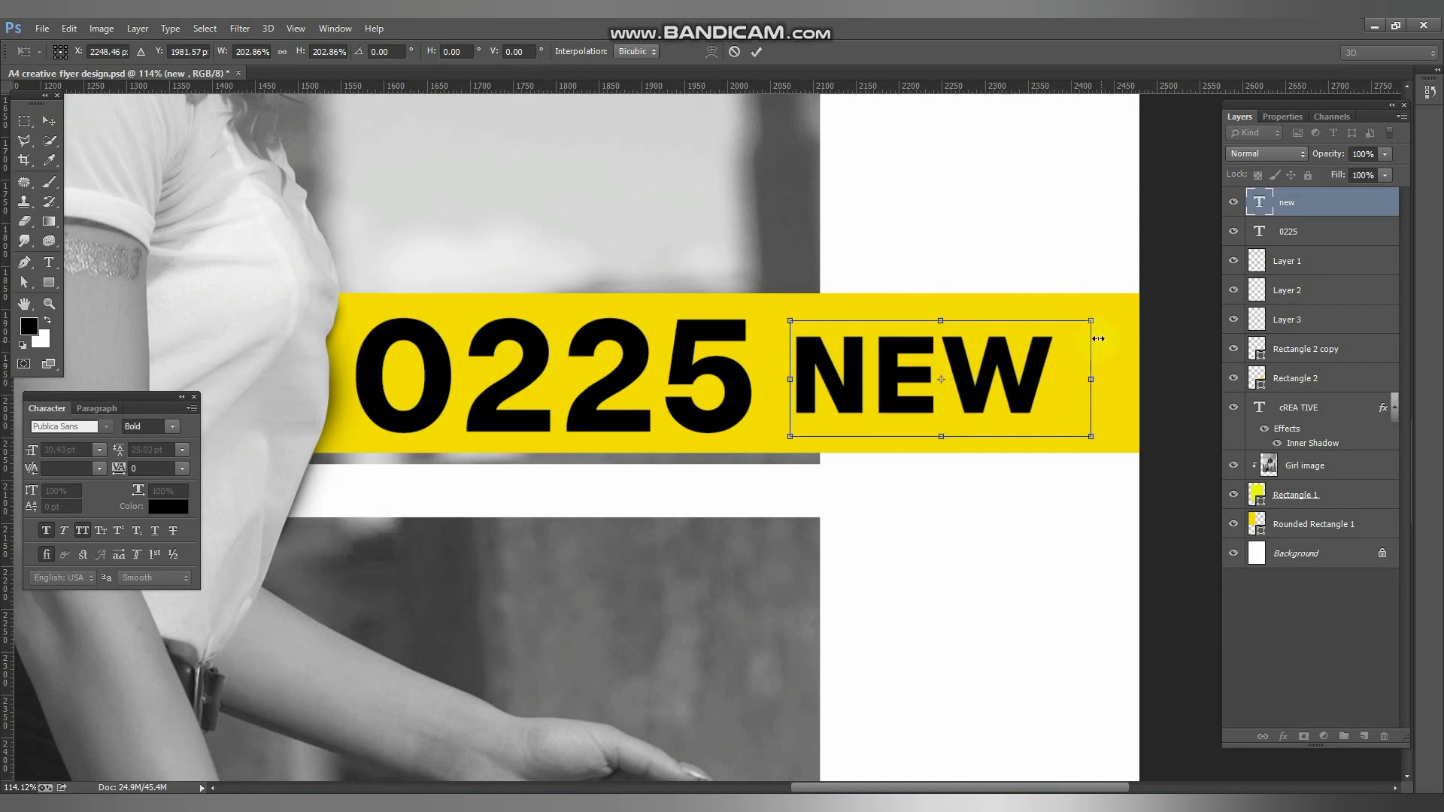
key("Return")
left_click_drag(1092, 320, 1128, 307)
left_click_drag(1027, 364, 1036, 377)
key("Return")
left_click(1182, 315)
left_click(1179, 325)
key("ctrl+s")
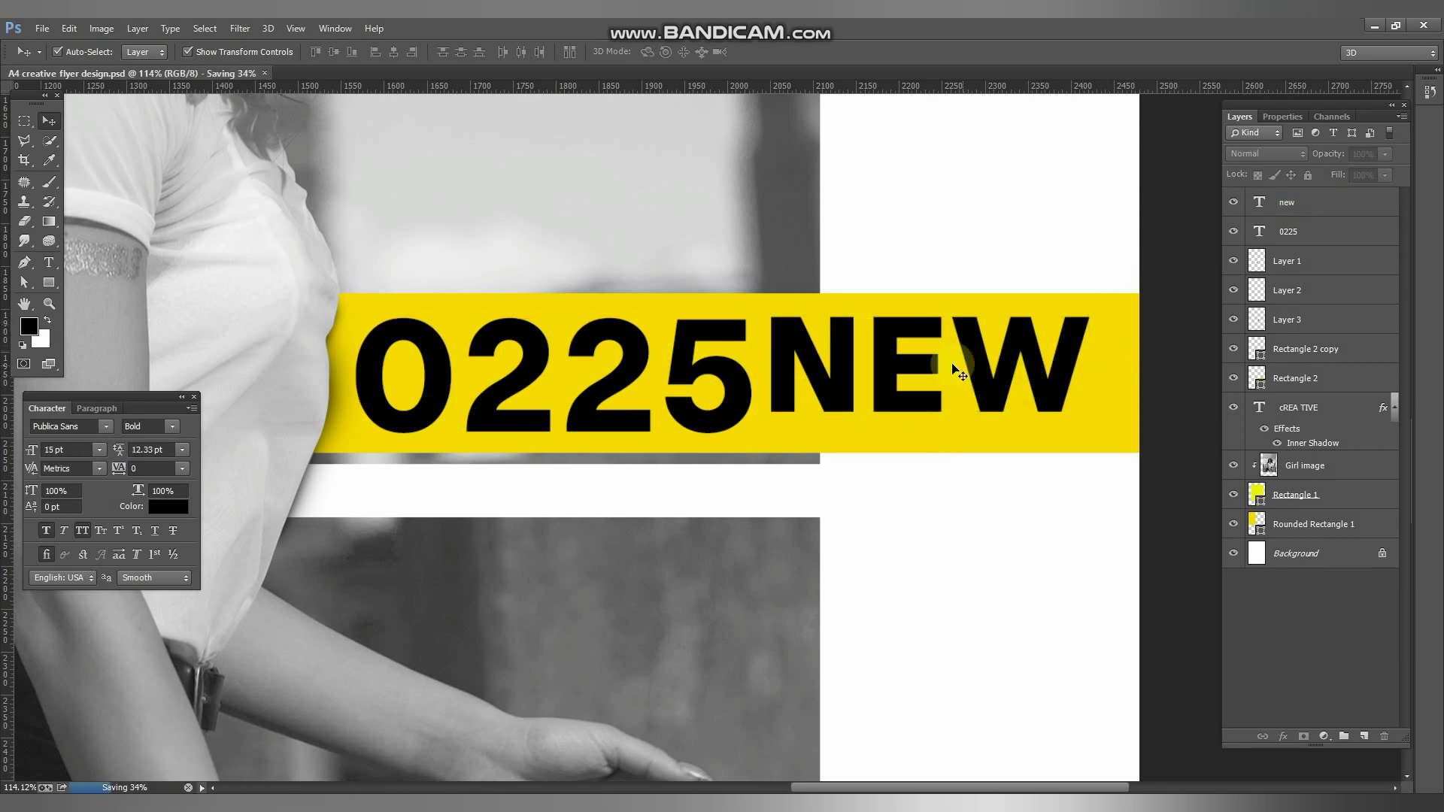
Step: Duplicate the NEW text just below itself and change the copy's wording to EDITION
left_click_drag(929, 465, 929, 518)
key("t")
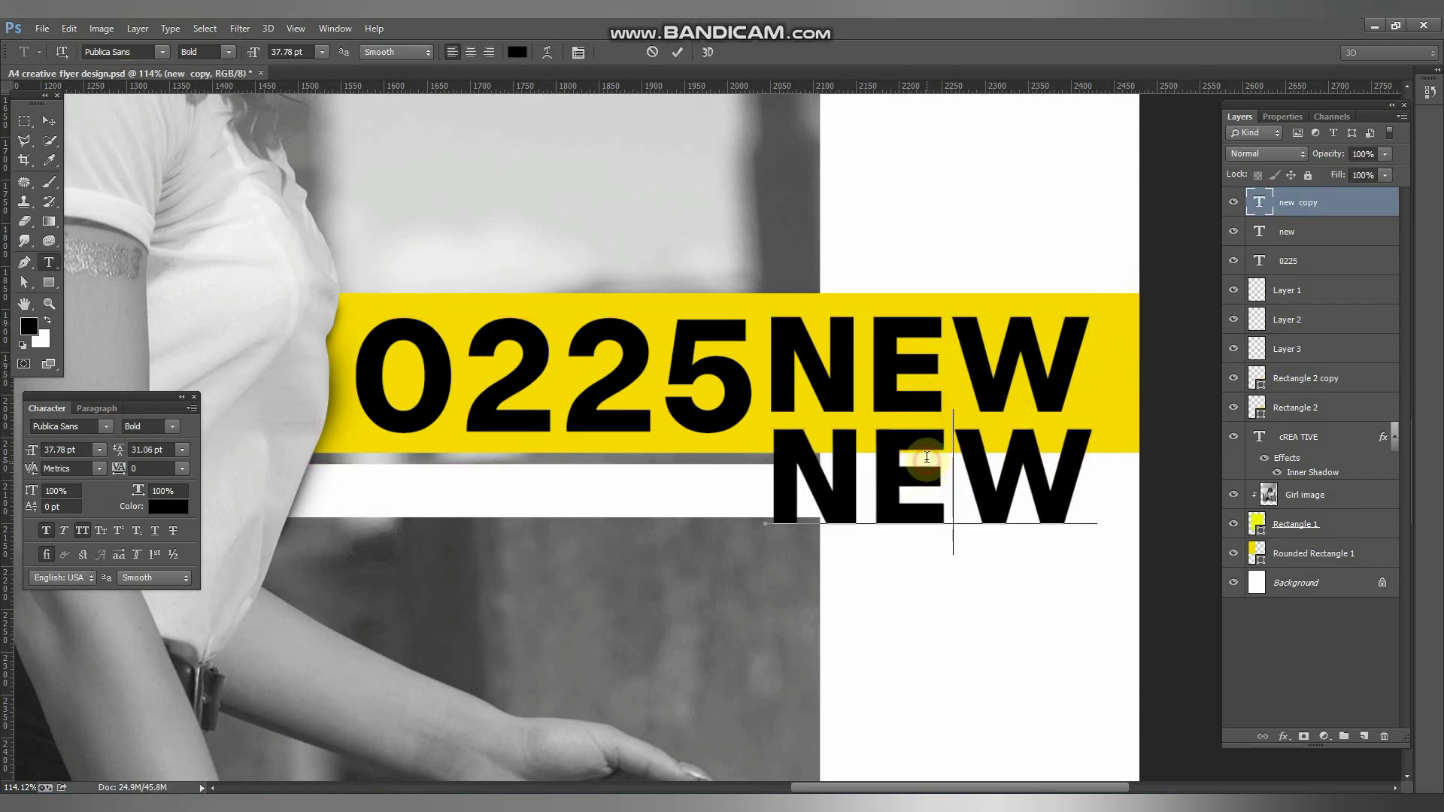
double_click(926, 455)
type("EDITI")
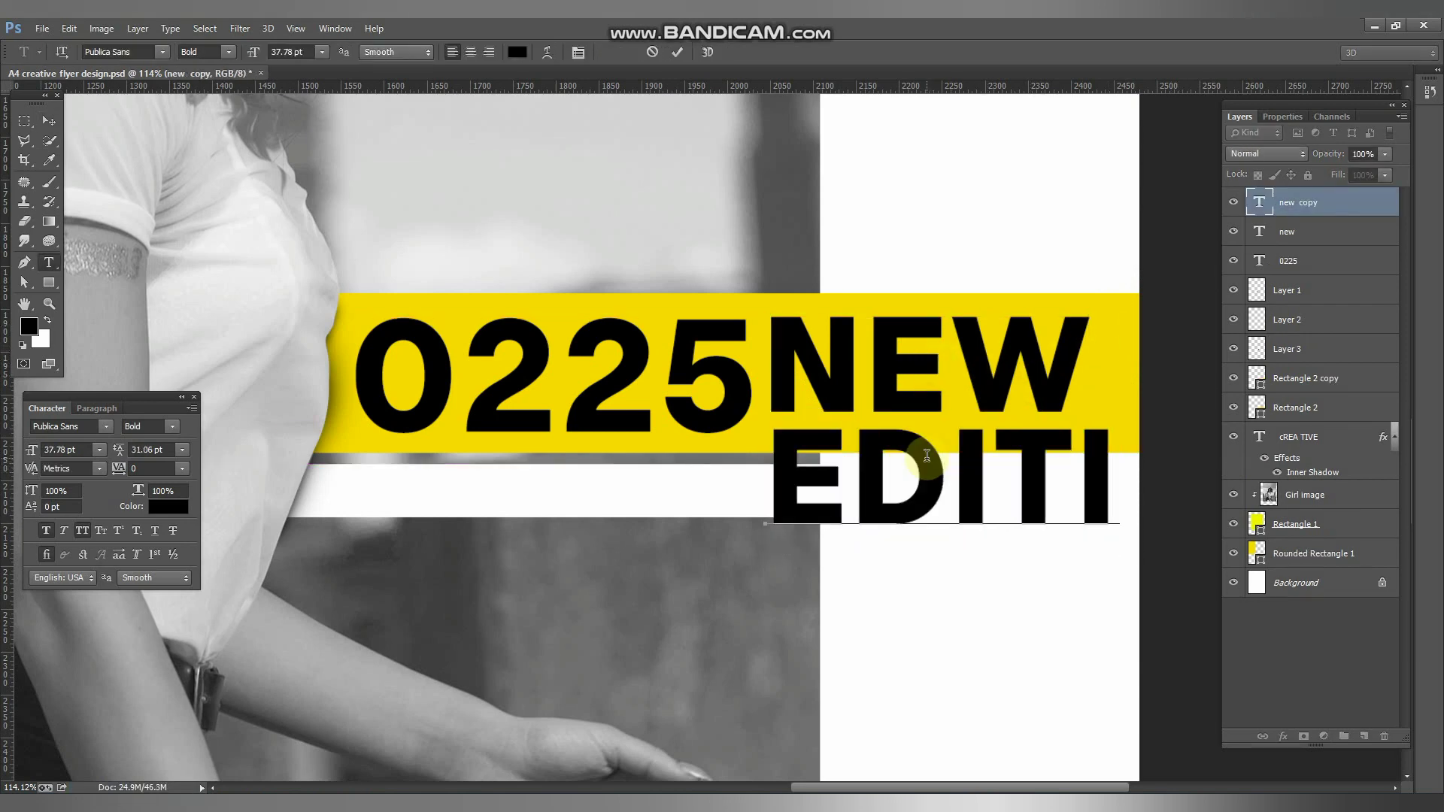
key("BackSpace")
key("BackSpace")
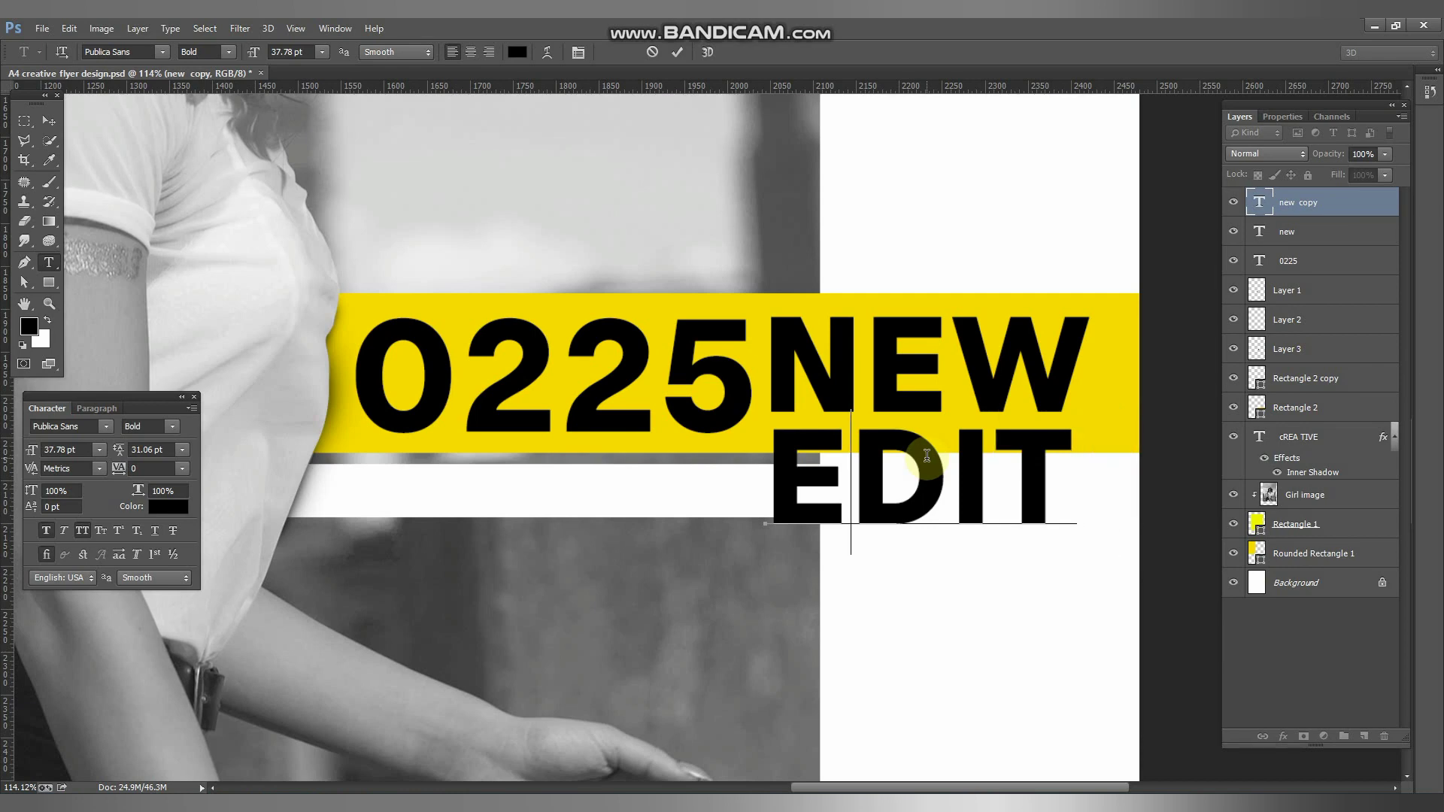
key("ctrl+a")
type("EDITIO")
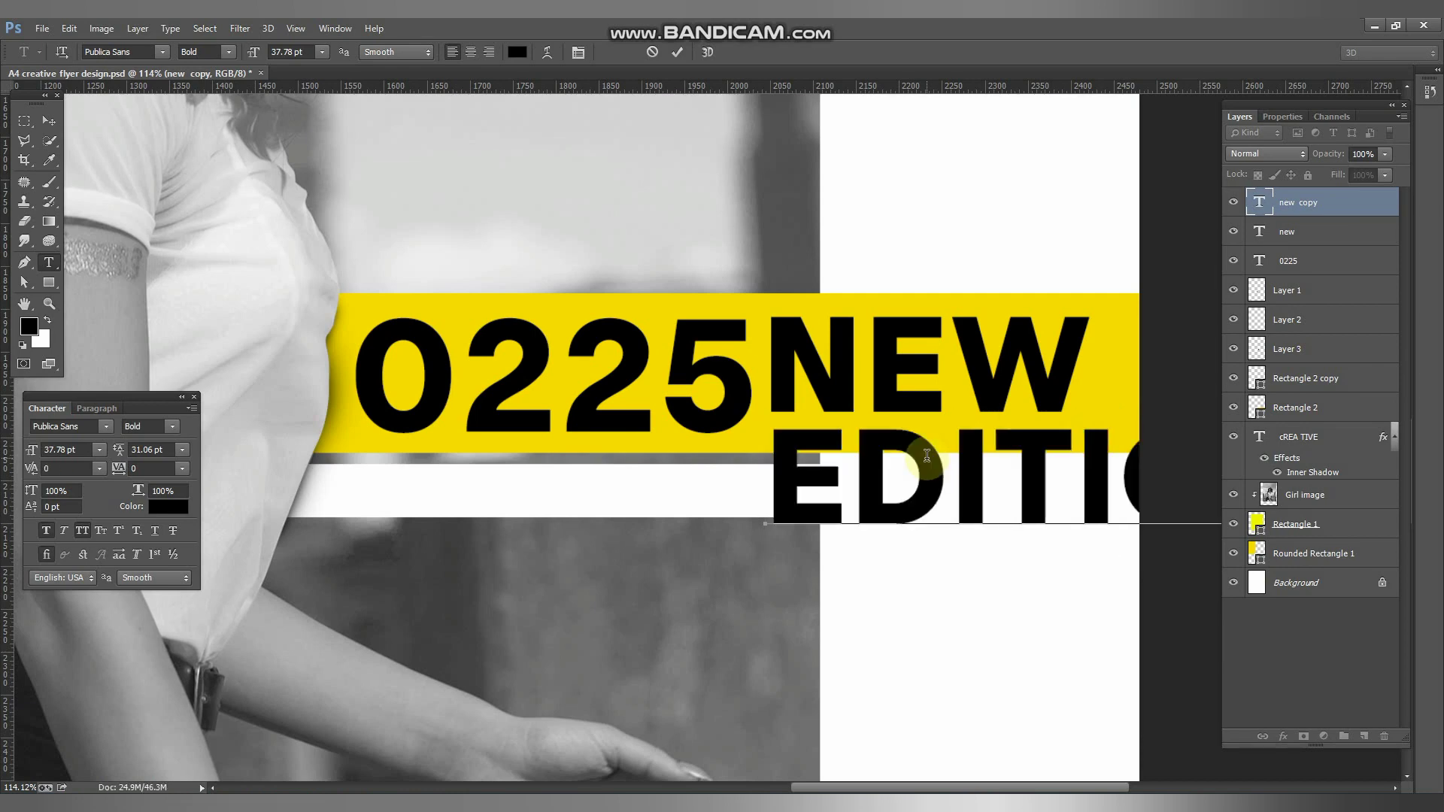
left_click(48, 120)
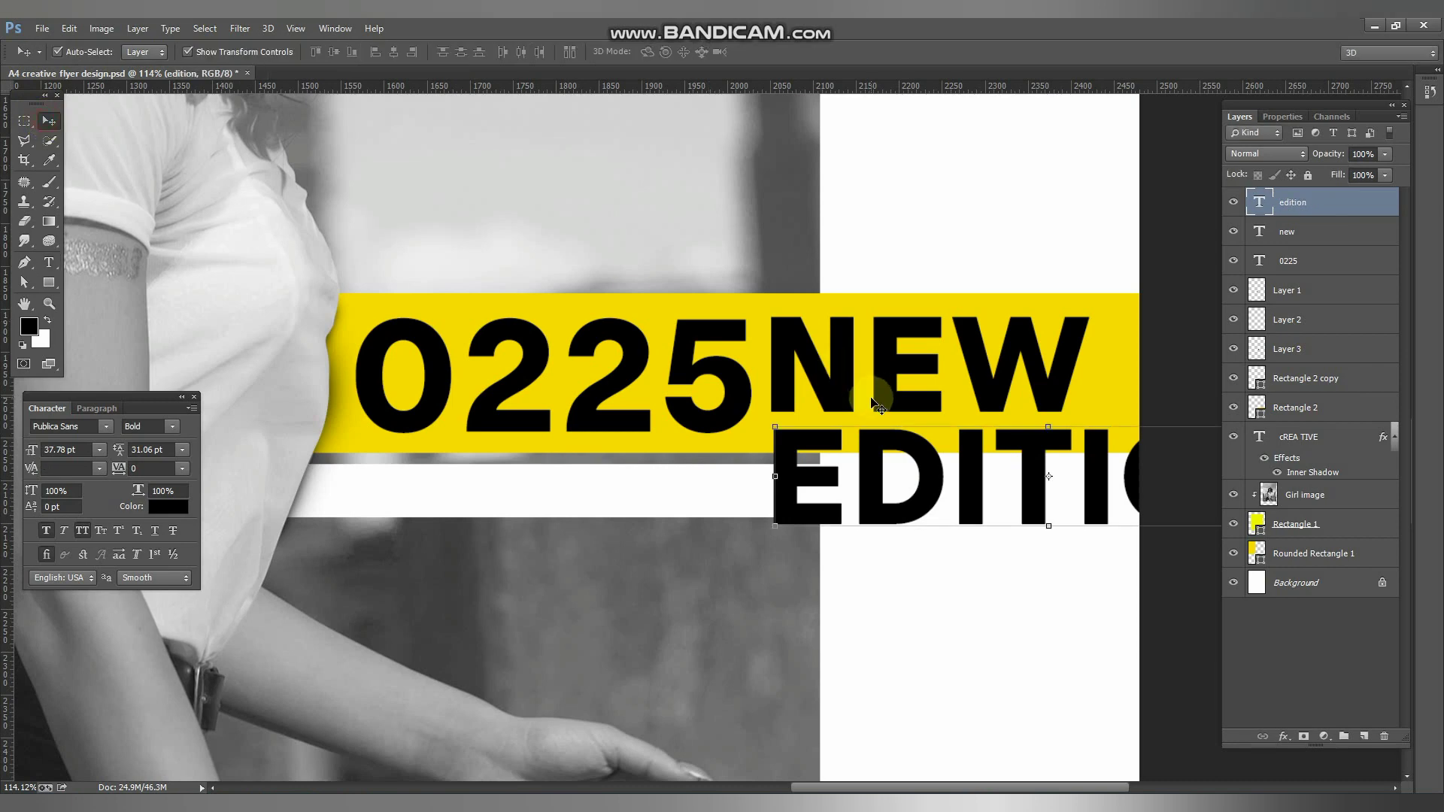
Step: Shrink the EDITION text to about 6.44 pt beneath NEW on the yellow bar and widen its letter spacing
left_click(778, 426)
left_click_drag(768, 409, 762, 508)
left_click_drag(1041, 467, 922, 430)
key("Return")
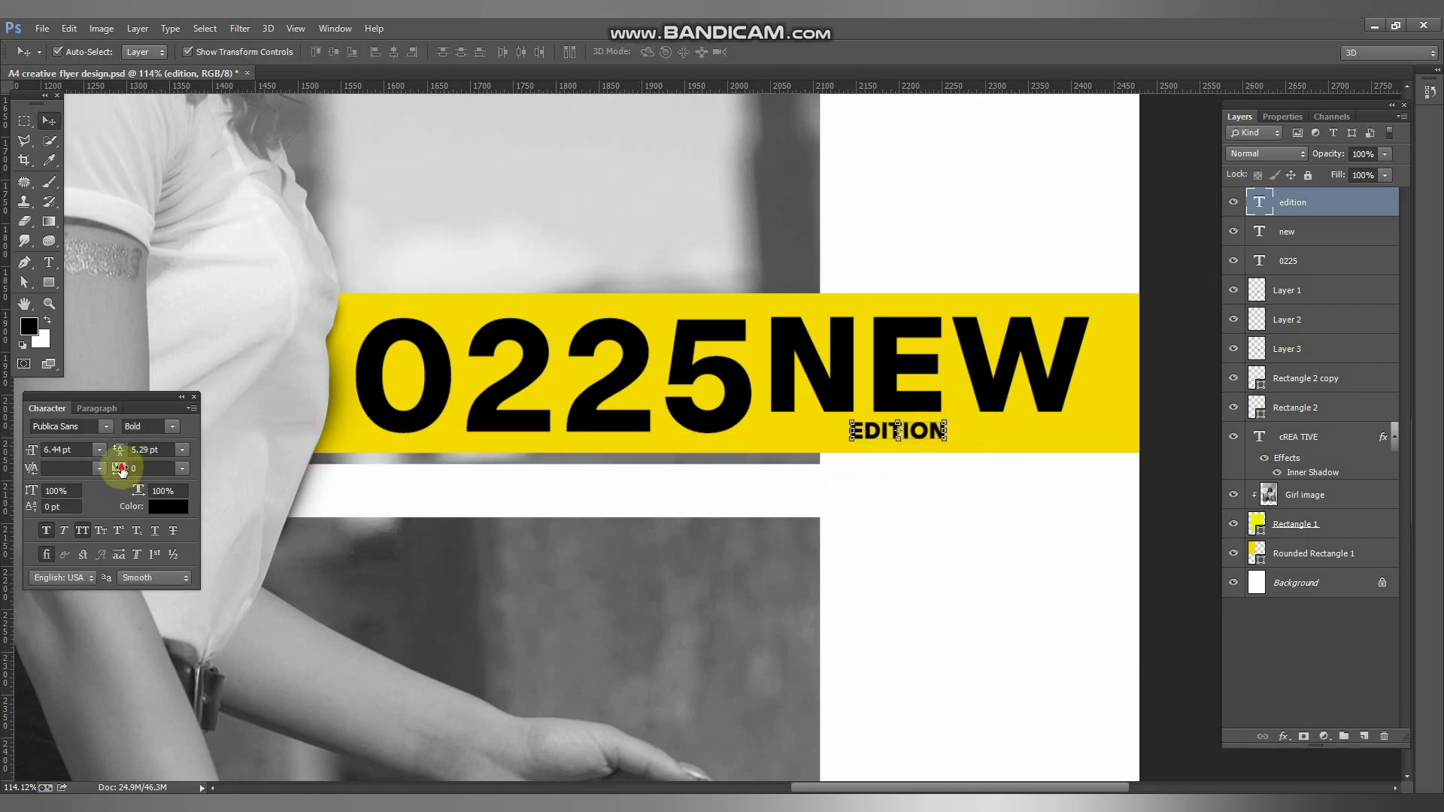
left_click_drag(120, 469, 1032, 384)
Step: Align NEW and EDITION by their right edges, shift both slightly right, pull EDITION back a little, and save the document
left_click(1029, 364, "shift")
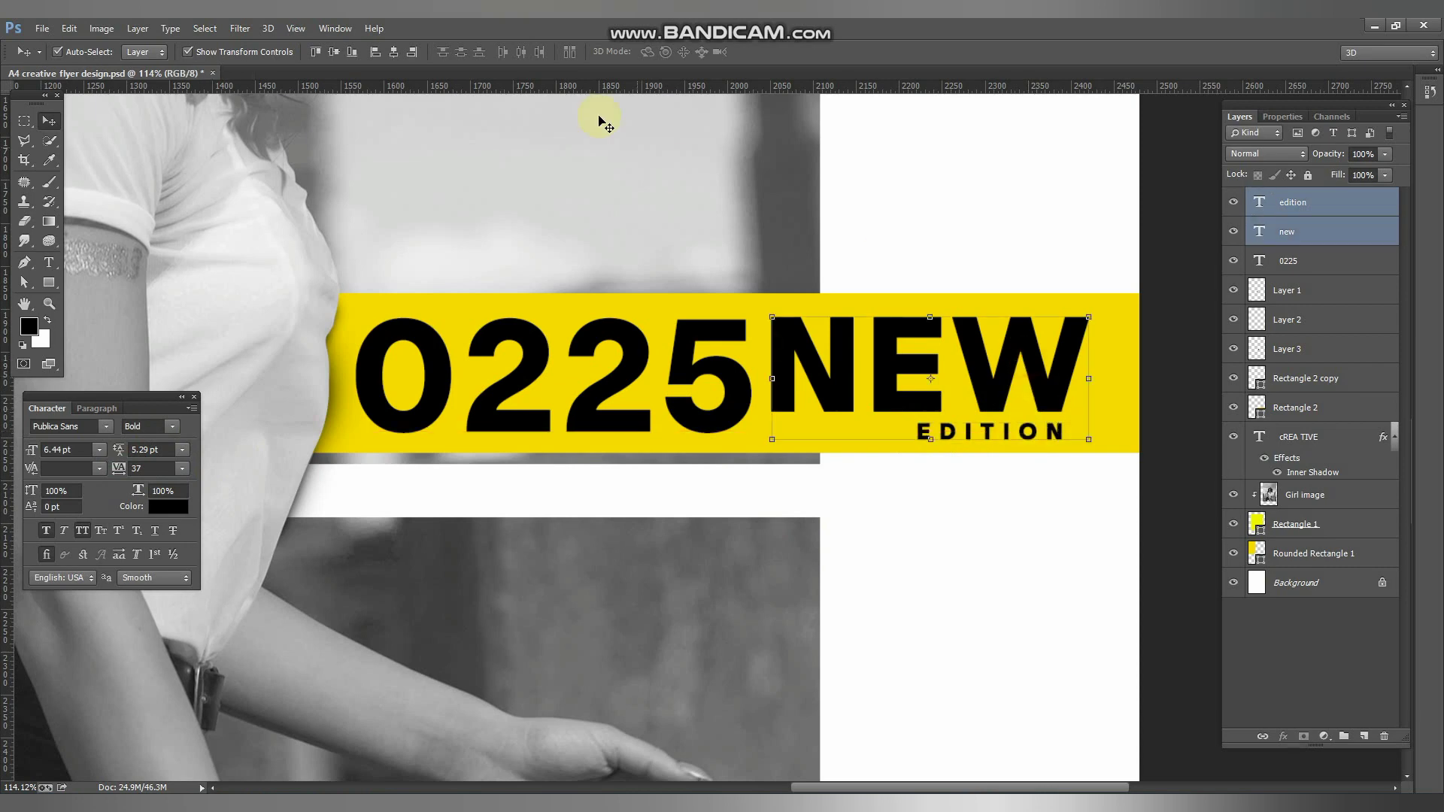
left_click(414, 54)
left_click_drag(1018, 337, 1031, 338)
left_click(1166, 335)
left_click_drag(1042, 438, 1019, 436)
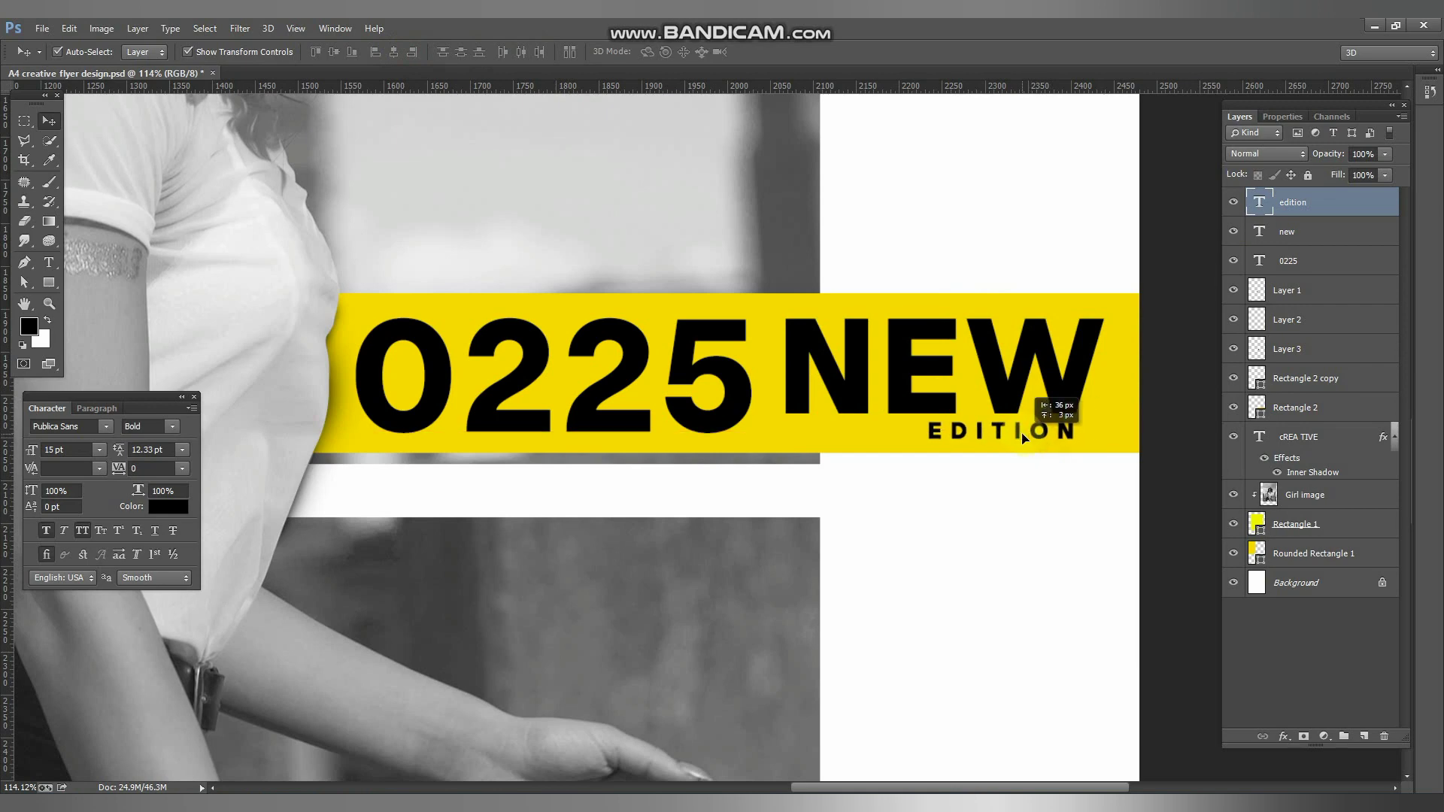
left_click(1176, 395)
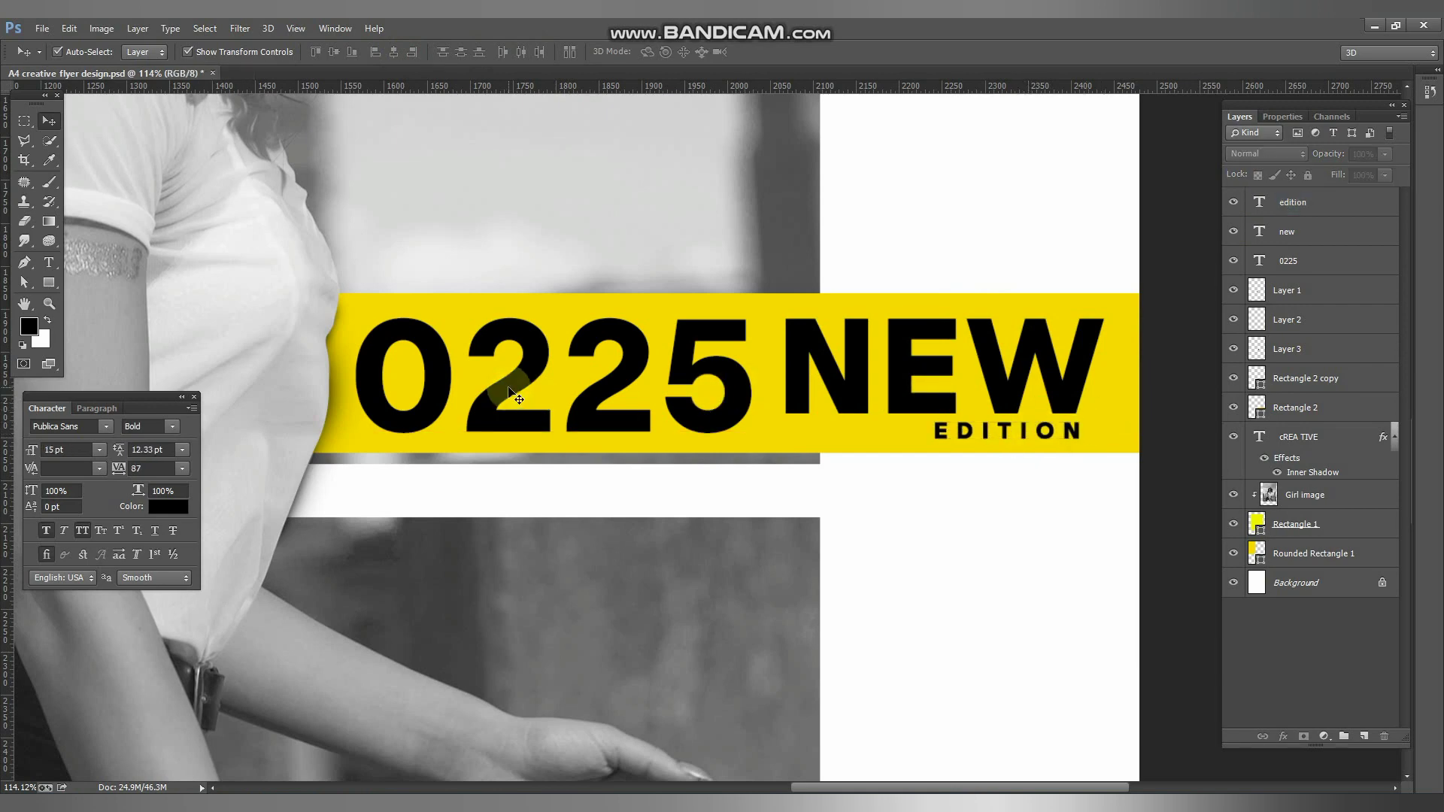
key("ctrl+s")
Step: Set the NEW text to the Thin weight, shift it slightly right, and save the document
left_click(909, 379)
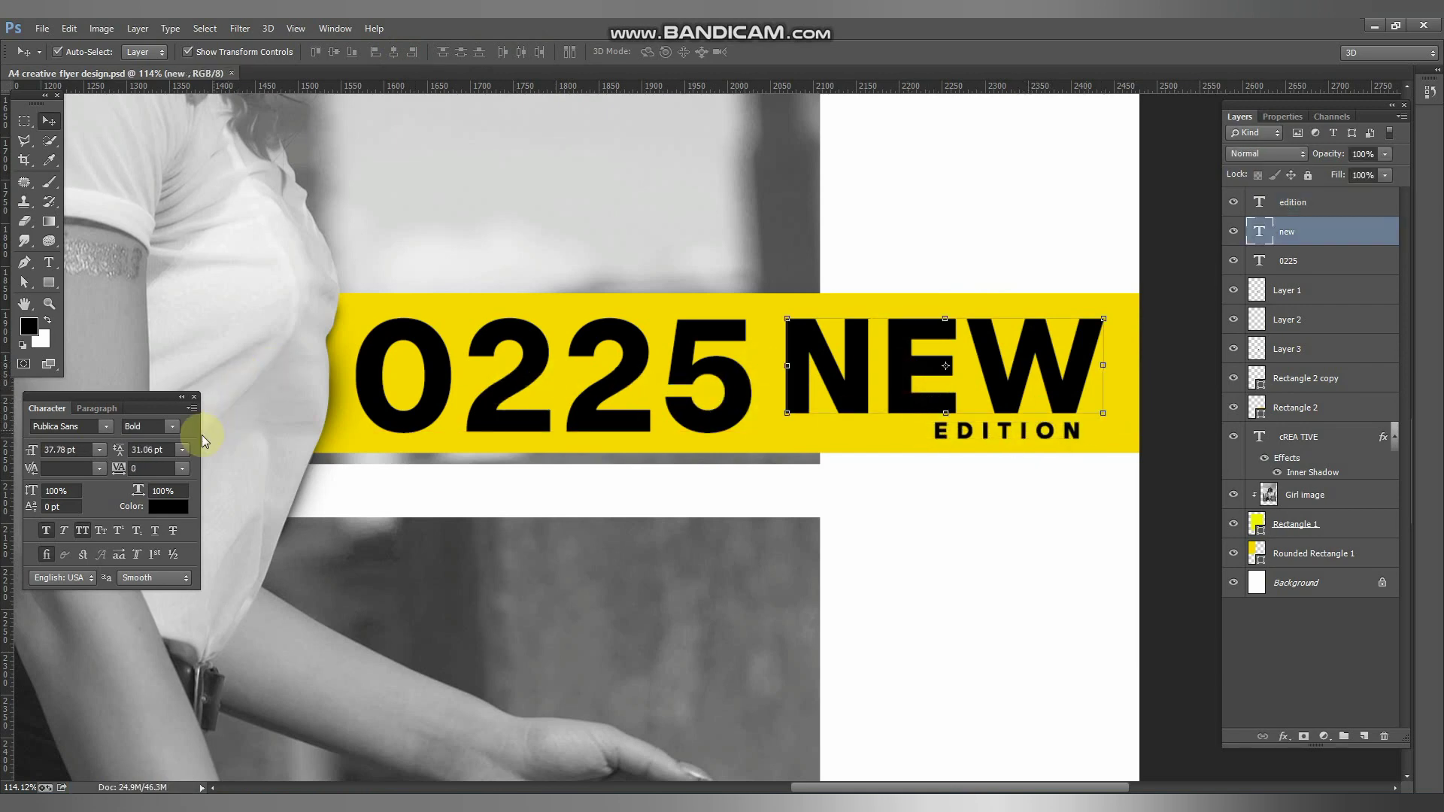
left_click(158, 427)
left_click(166, 442)
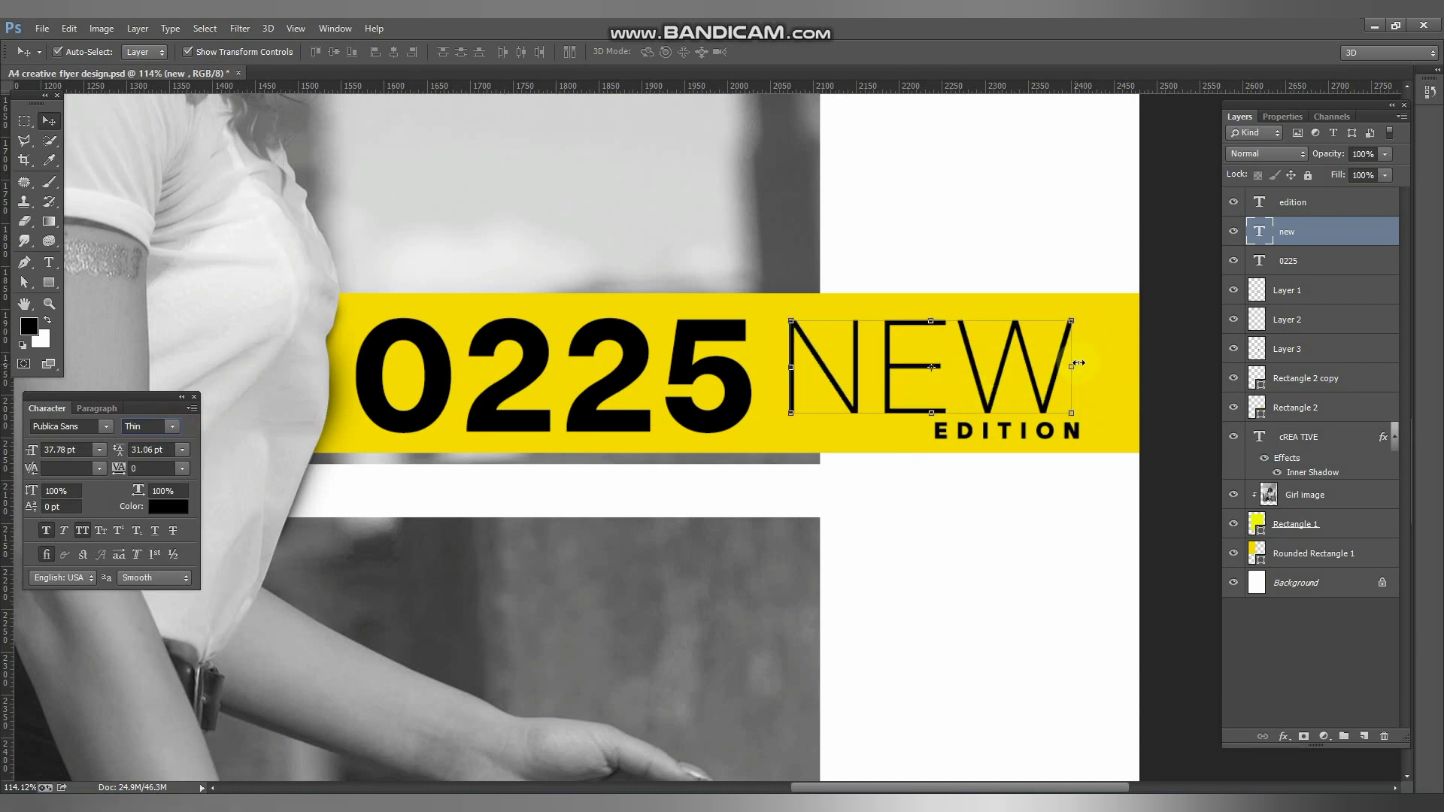
left_click(1143, 356)
left_click_drag(1022, 384, 1044, 388)
left_click(1181, 360)
key("ctrl+minus")
key("ctrl+minus")
key("ctrl+minus")
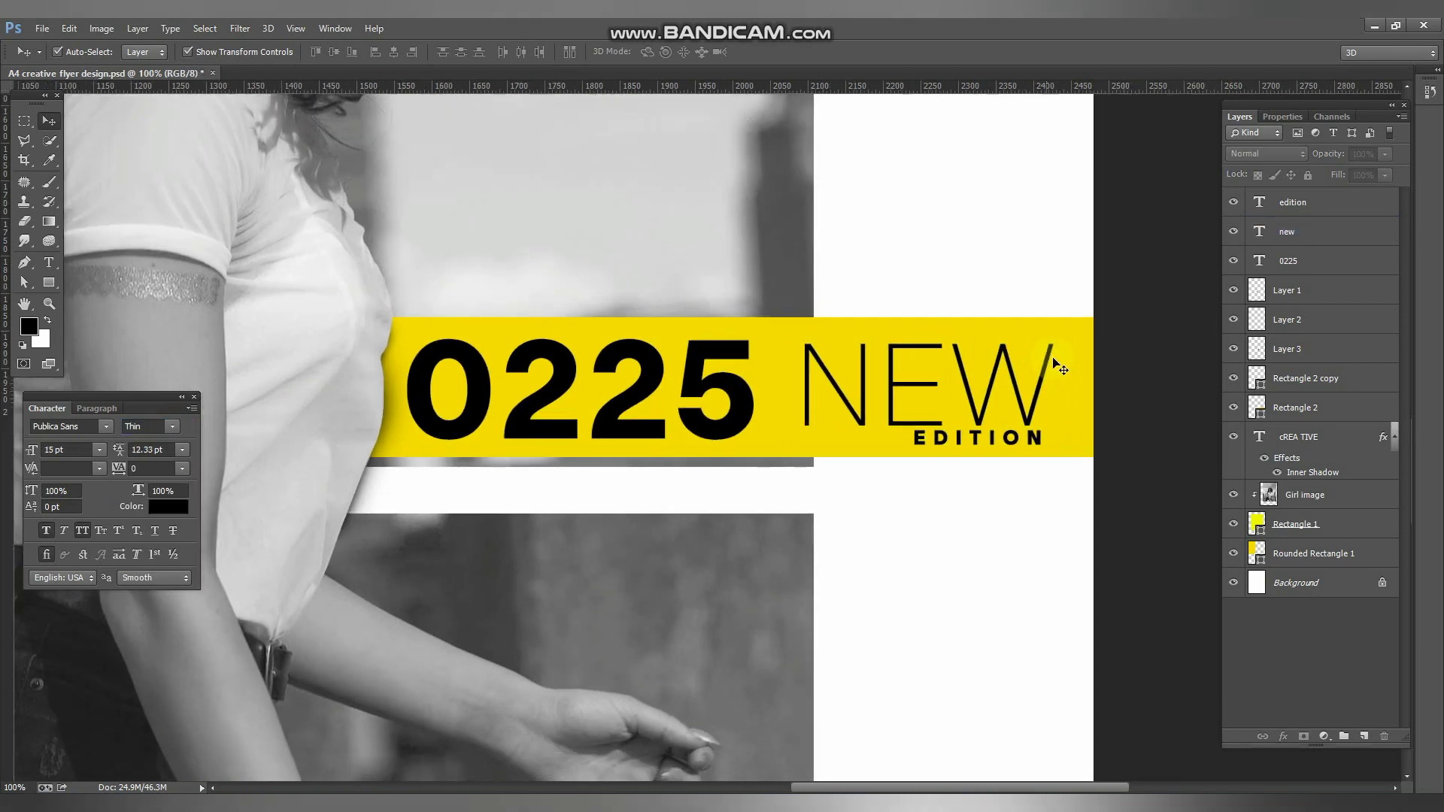
key("ctrl+minus")
key("ctrl+s")
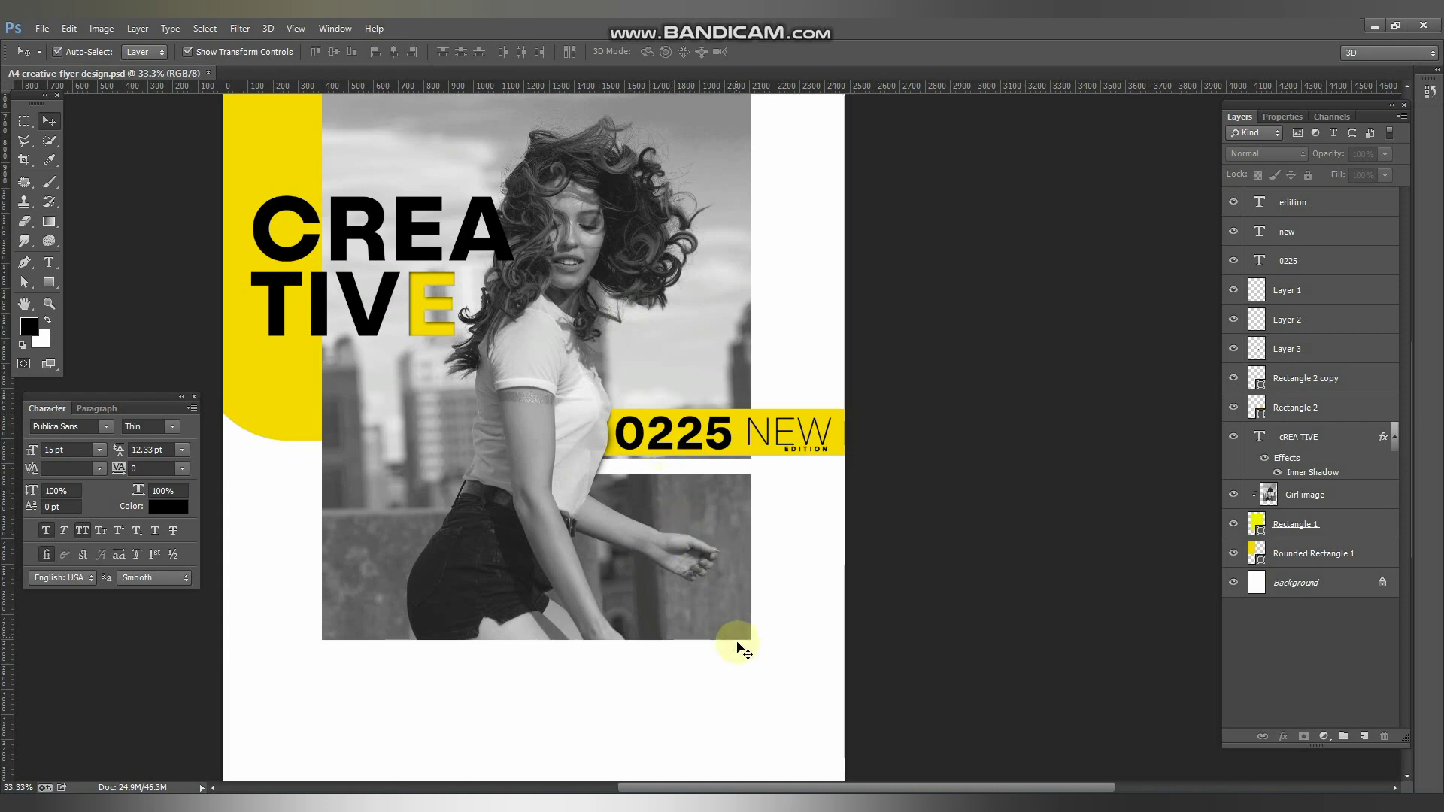
Step: Create a wide paragraph text box in the blank area below the photo and fill it with Lorem Ipsum placeholder text
scroll(811, 600, "left", 3)
scroll(854, 244, "up", 5)
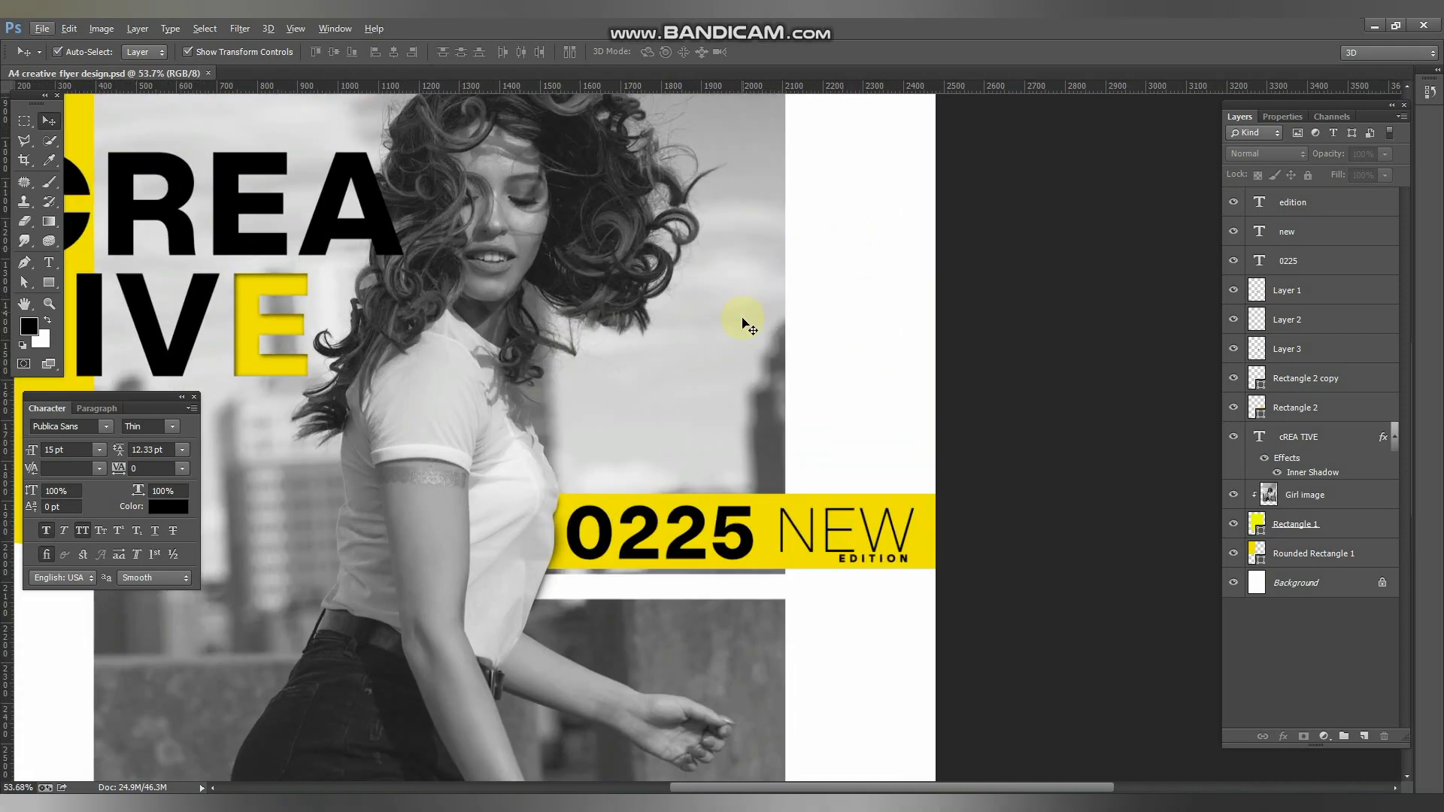
left_click_drag(716, 341, 683, 341)
left_click_drag(689, 284, 708, 639)
left_click_drag(734, 387, 819, 588)
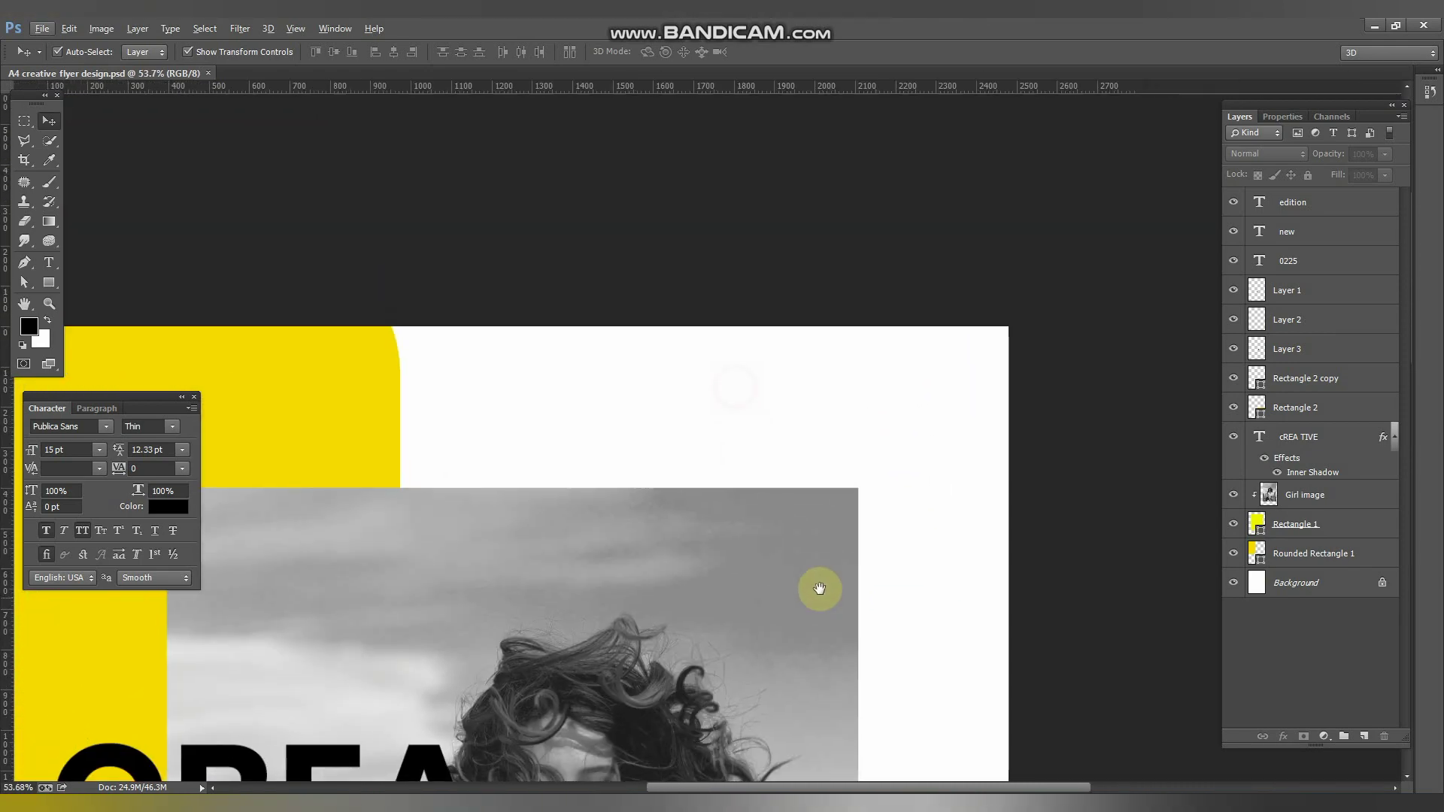
left_click_drag(630, 596, 720, 367)
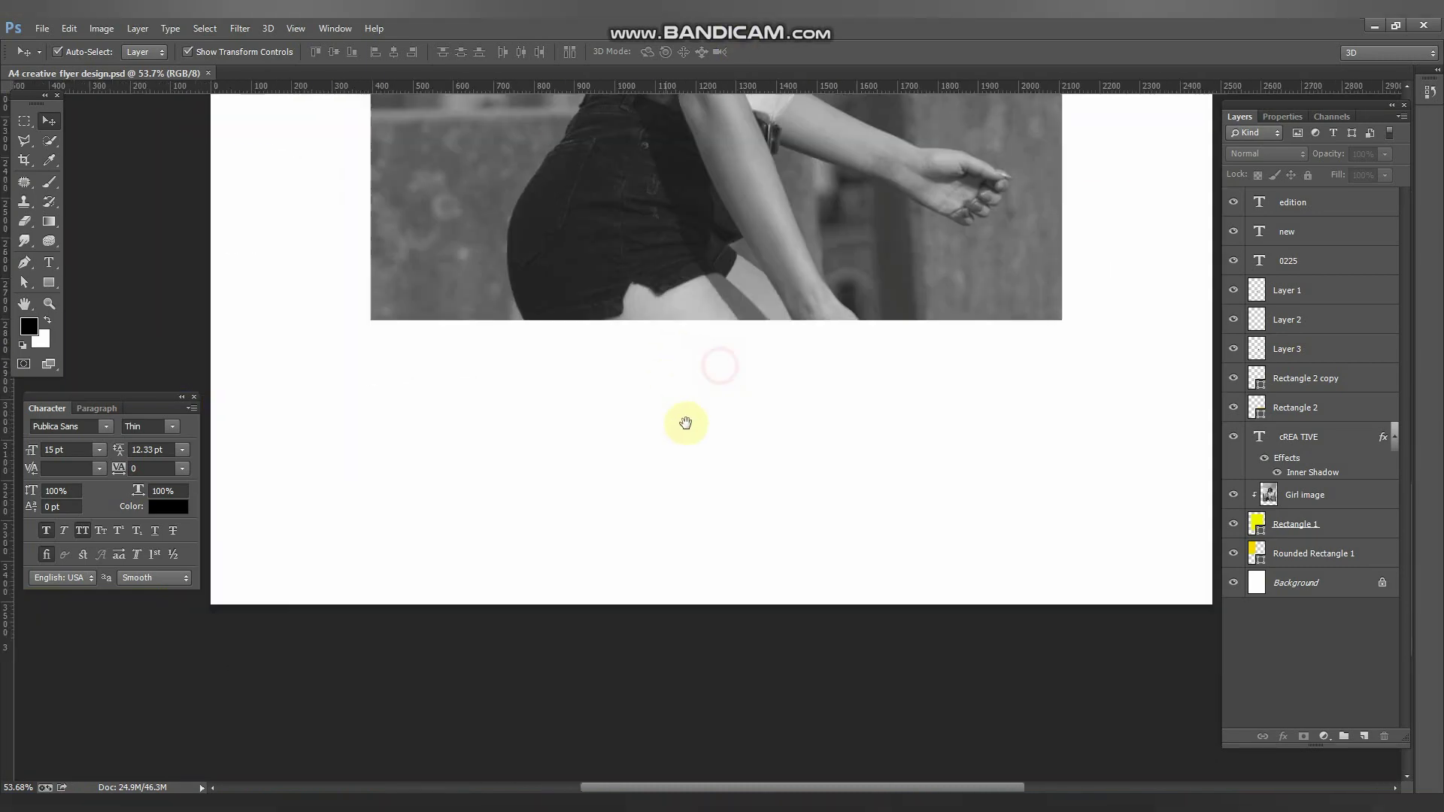
key("t")
left_click_drag(326, 430, 1007, 561)
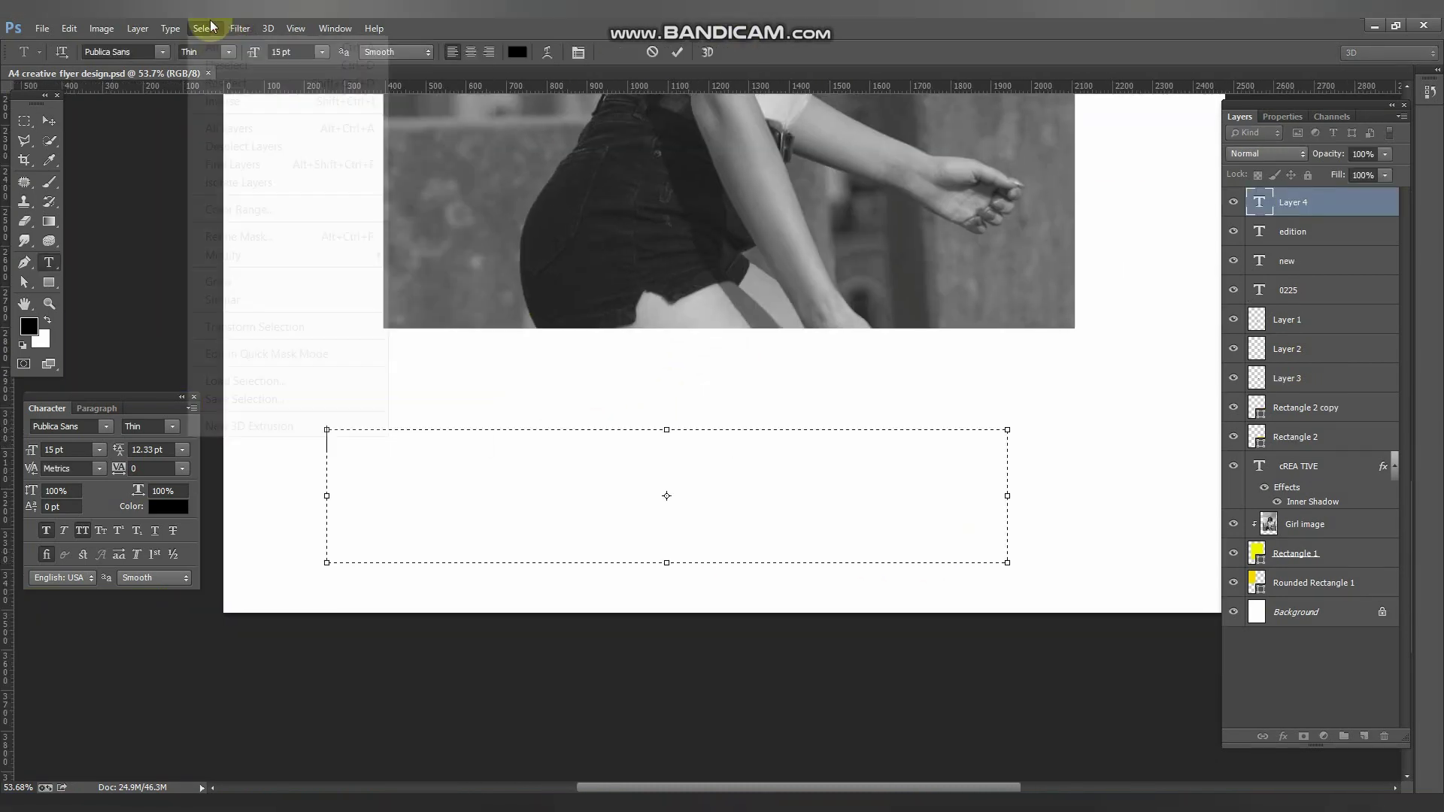
left_click(171, 29)
left_click(170, 29)
left_click(169, 29)
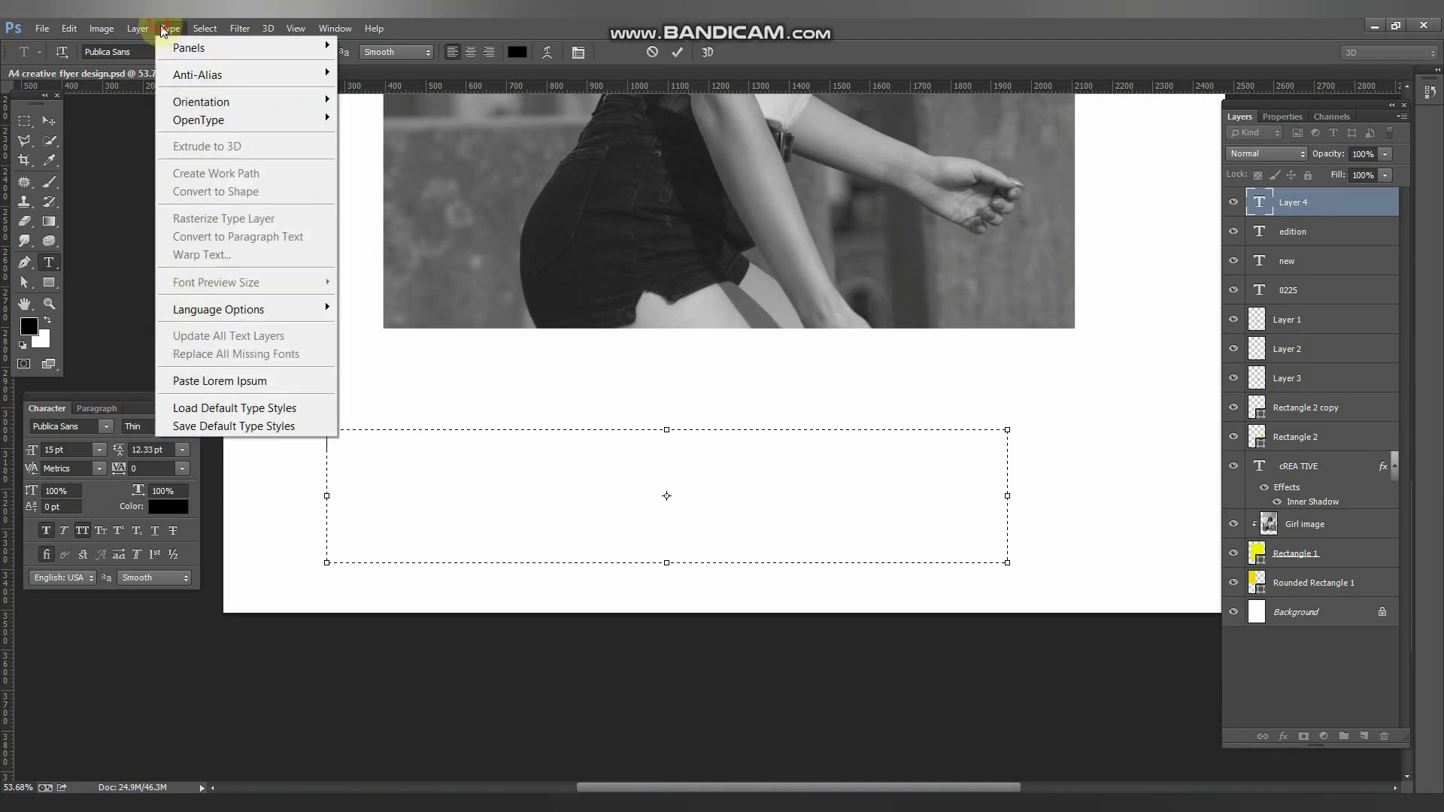
left_click(235, 381)
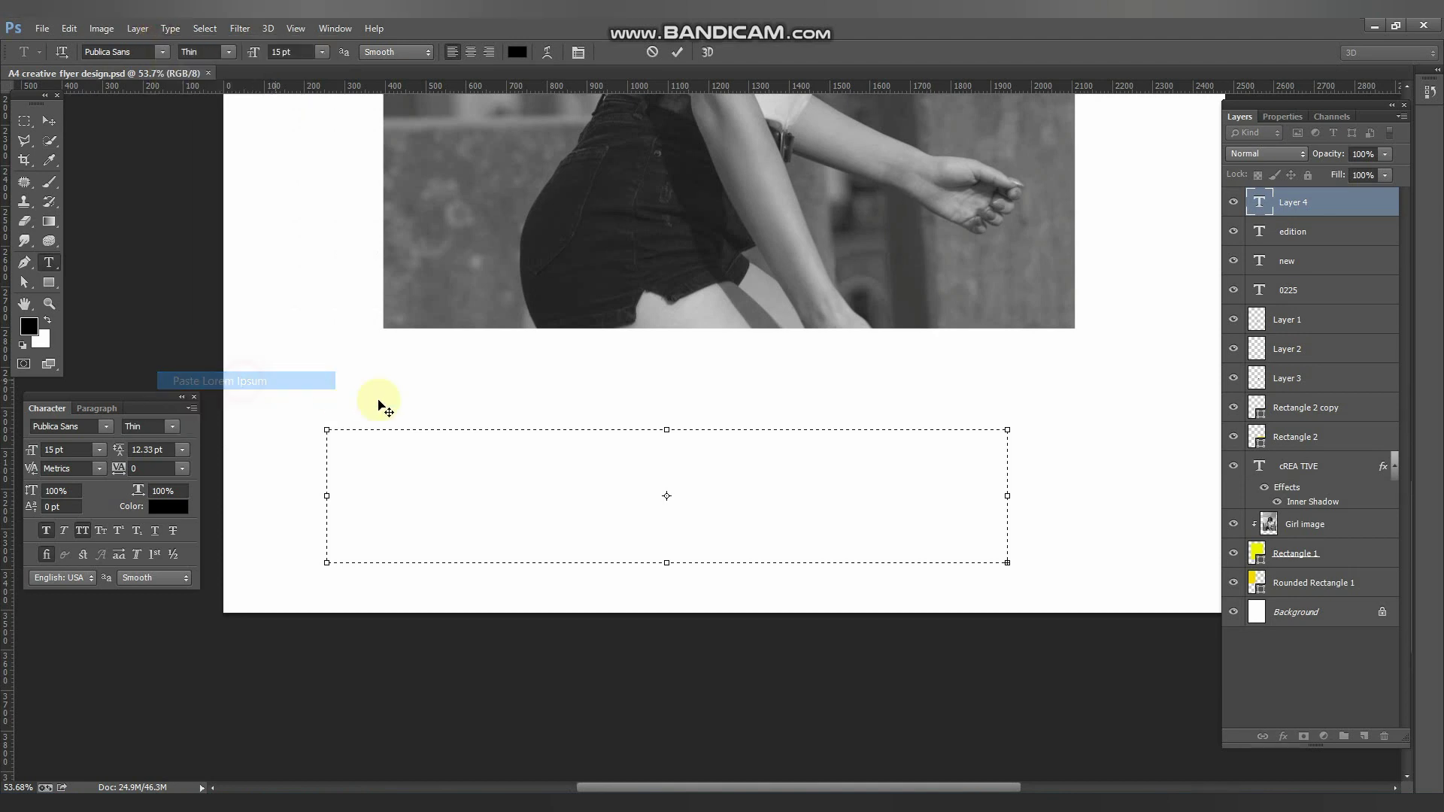
Step: Set the whole Lorem Ipsum paragraph to automatic leading and a 6 pt font size
key("ctrl+a")
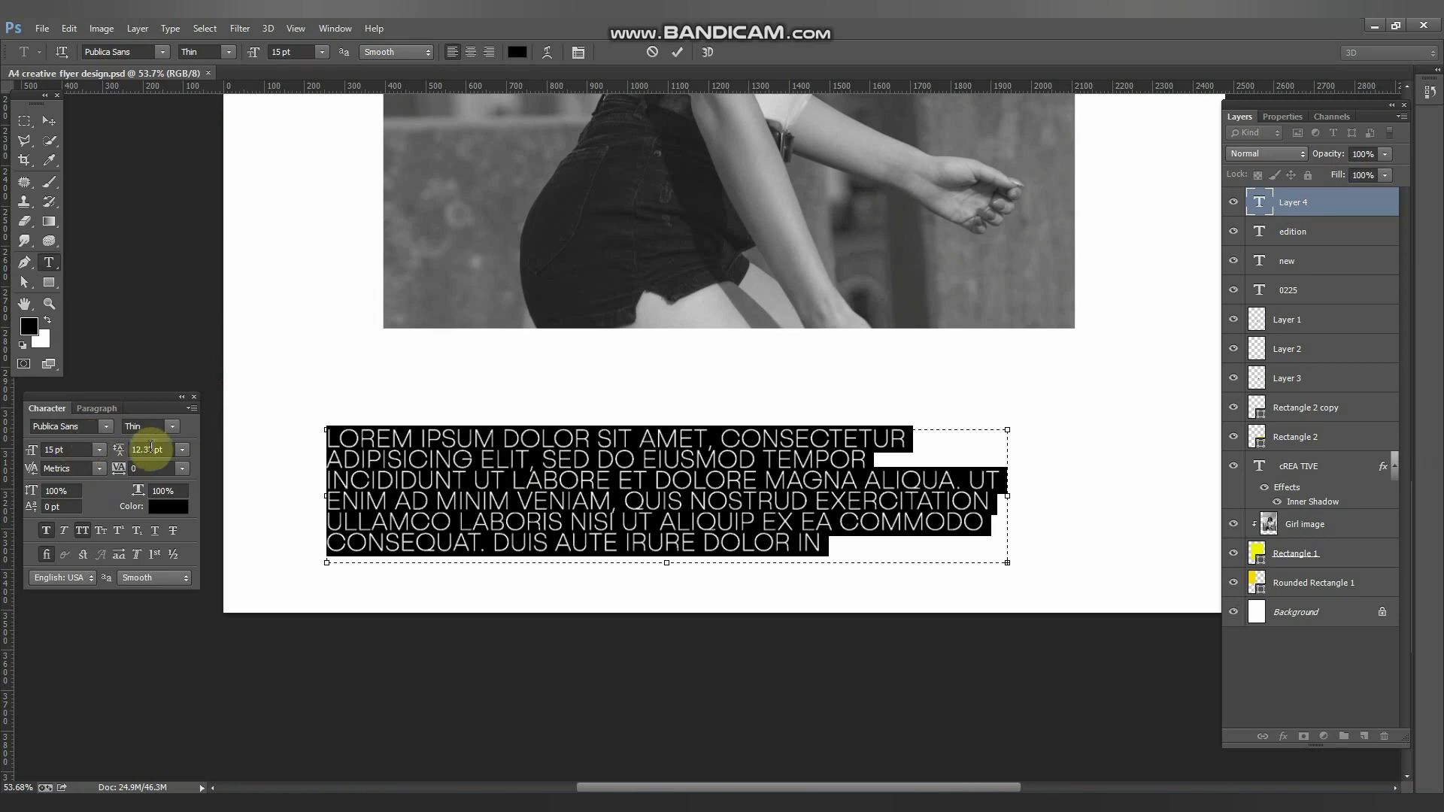
left_click(182, 449)
left_click(170, 469)
left_click(98, 450)
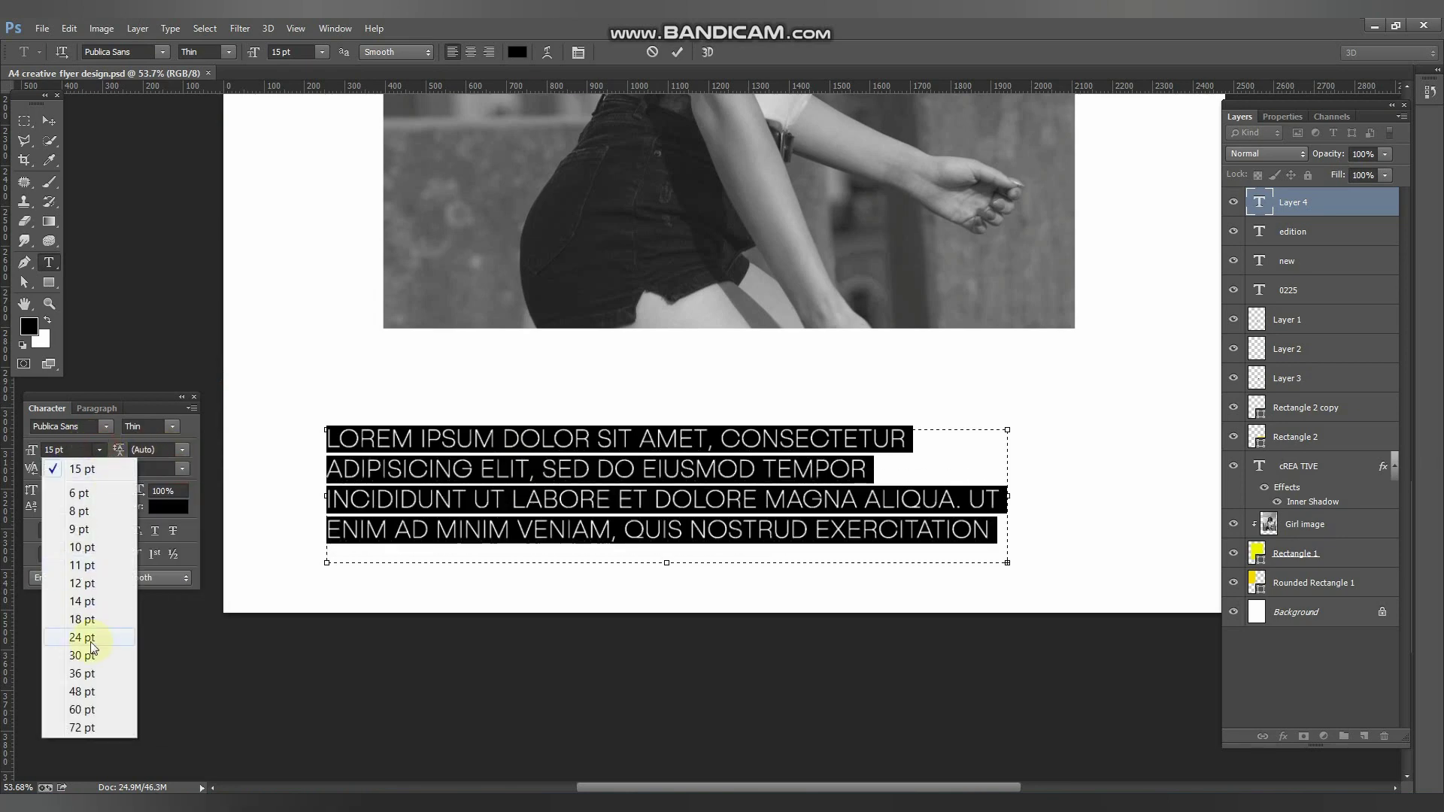
left_click(81, 495)
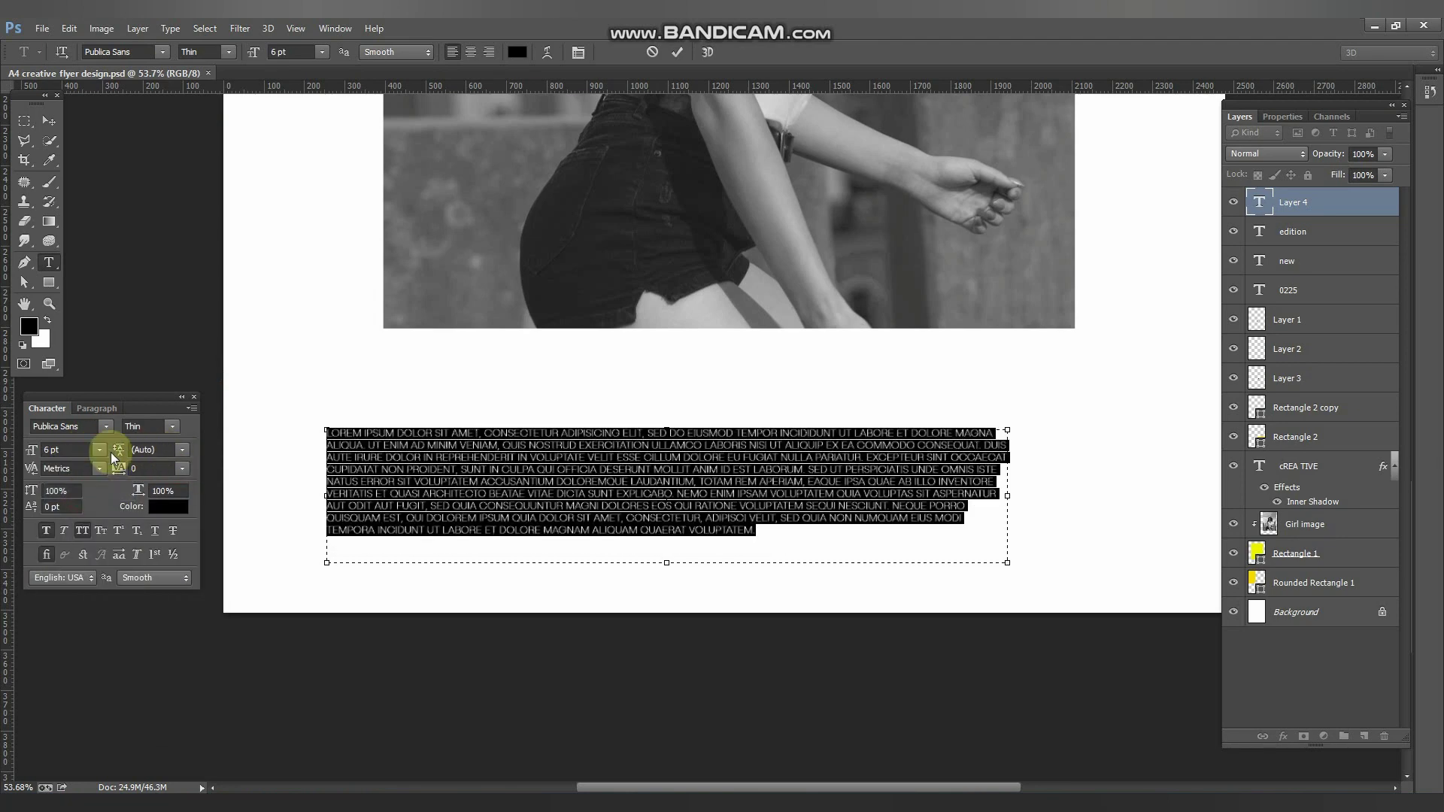
Step: Replace everything after "eu fugiat" in the placeholder paragraph with a closing period
left_click(481, 460)
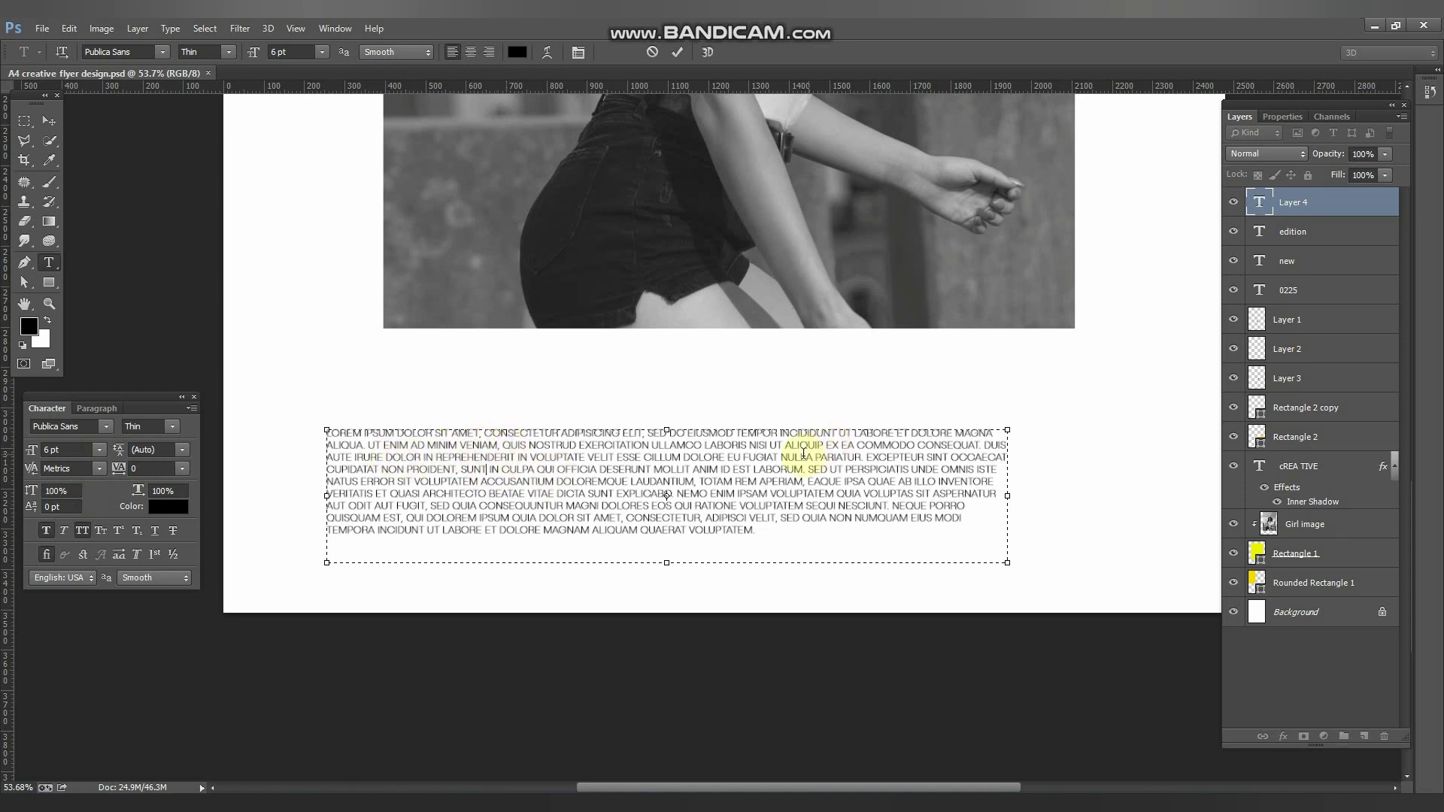
left_click_drag(778, 457, 890, 570)
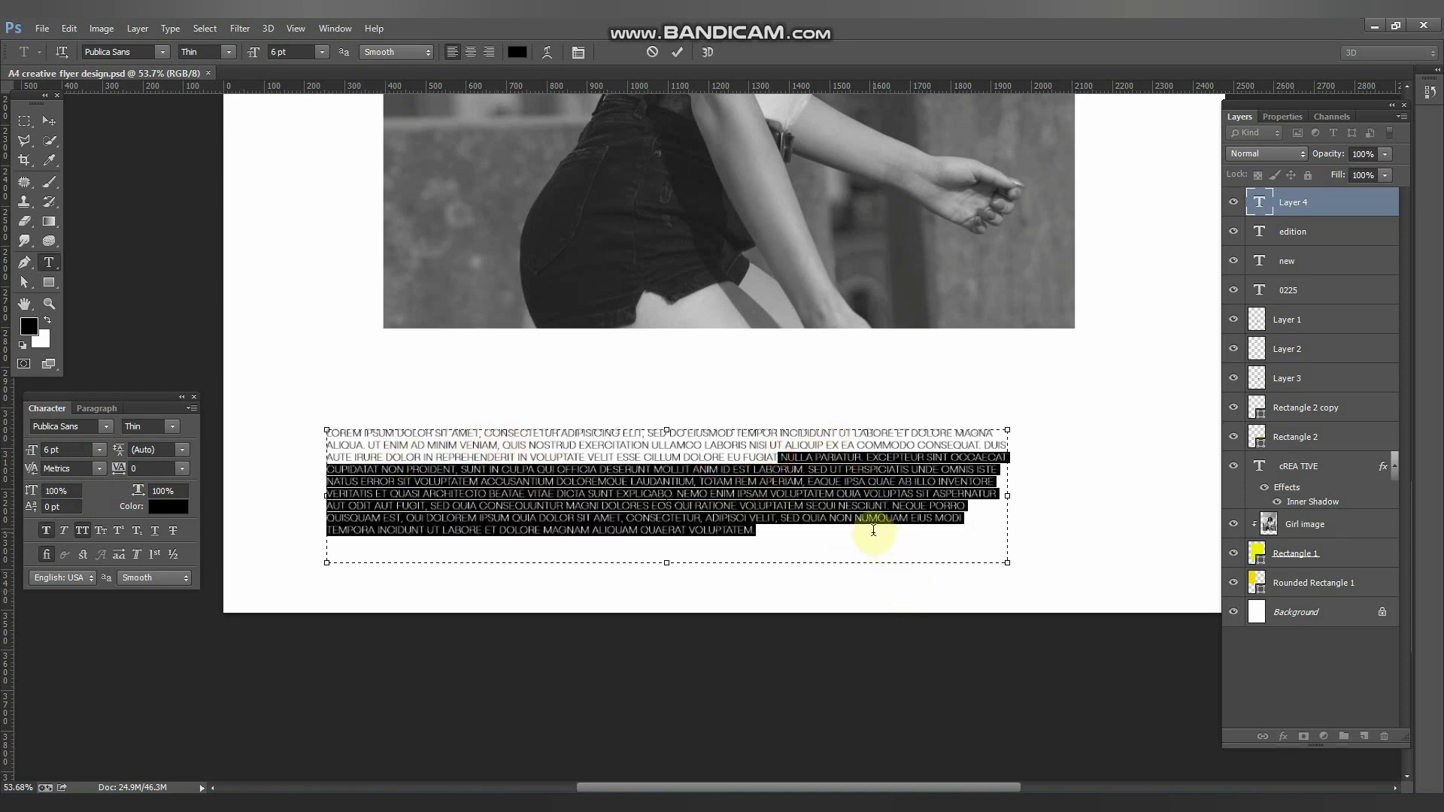
type(".")
Step: Set the shortened placeholder paragraph to a 10 pt font size with 15 pt leading
key("ctrl+a")
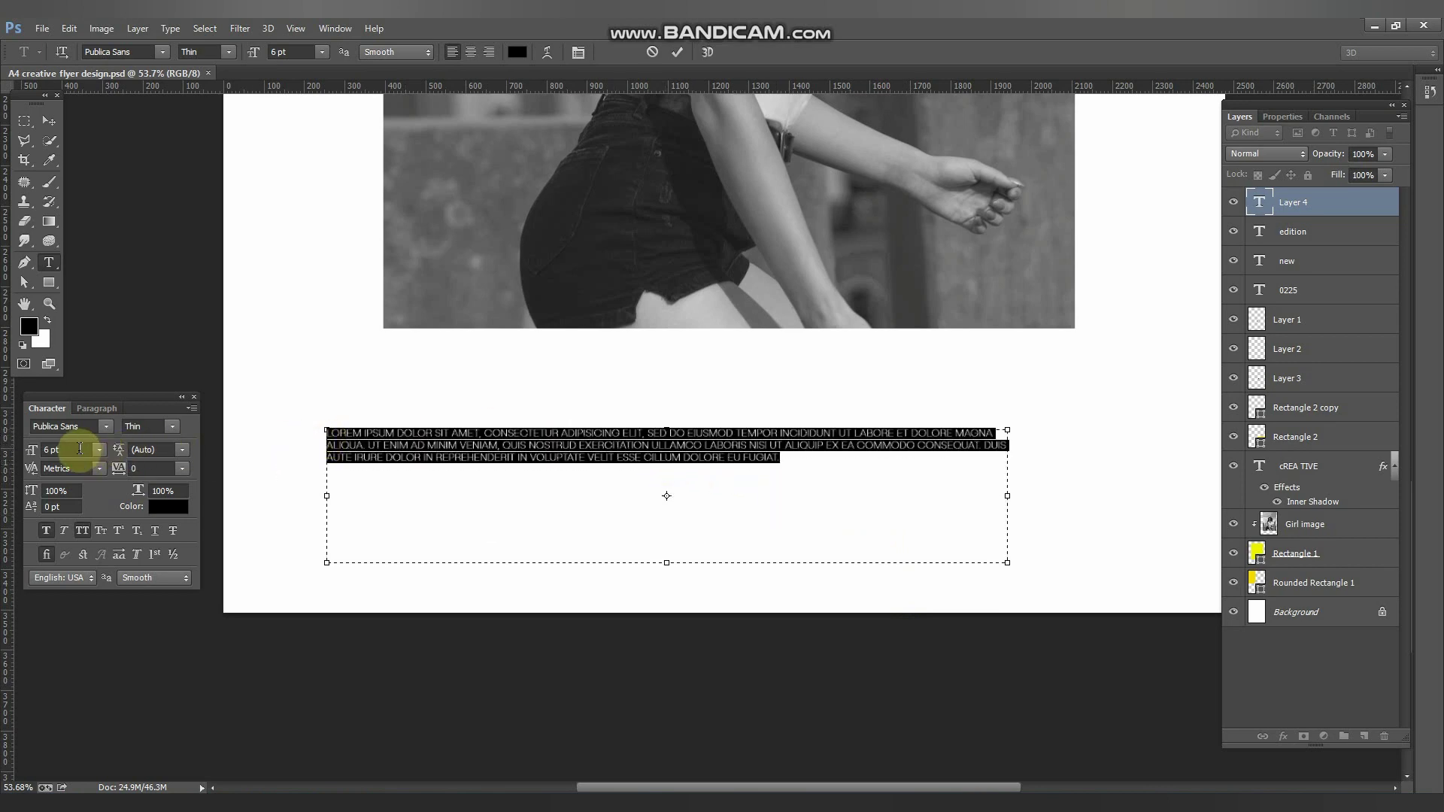
key("Up")
key("Up")
key("Up")
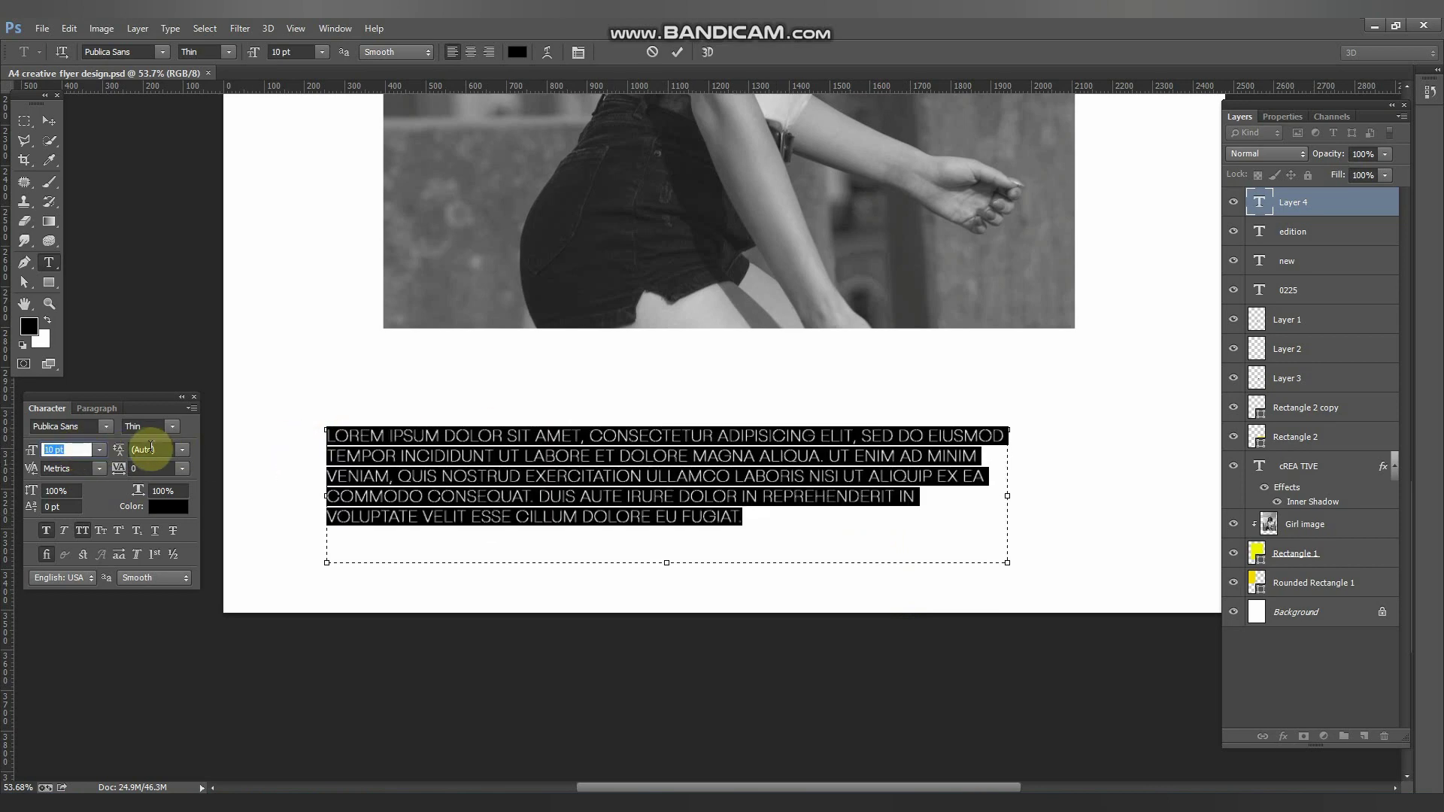
left_click(156, 447)
key("Up")
key("Up")
key("Up")
key("Up")
key("Up")
key("Up")
key("Up")
key("Up")
key("Up")
key("Up")
key("Up")
key("Up")
key("Up")
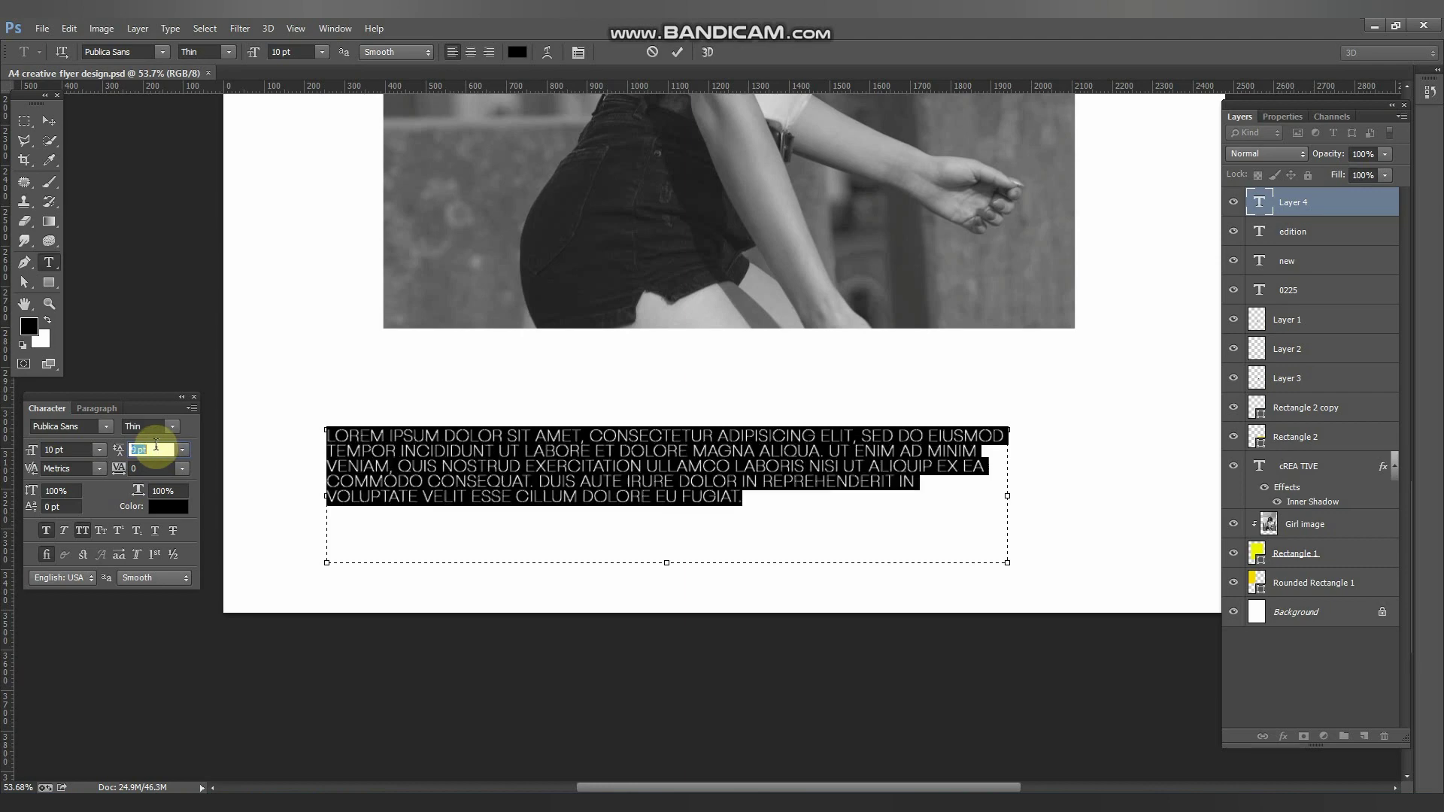
key("Up")
key("Up")
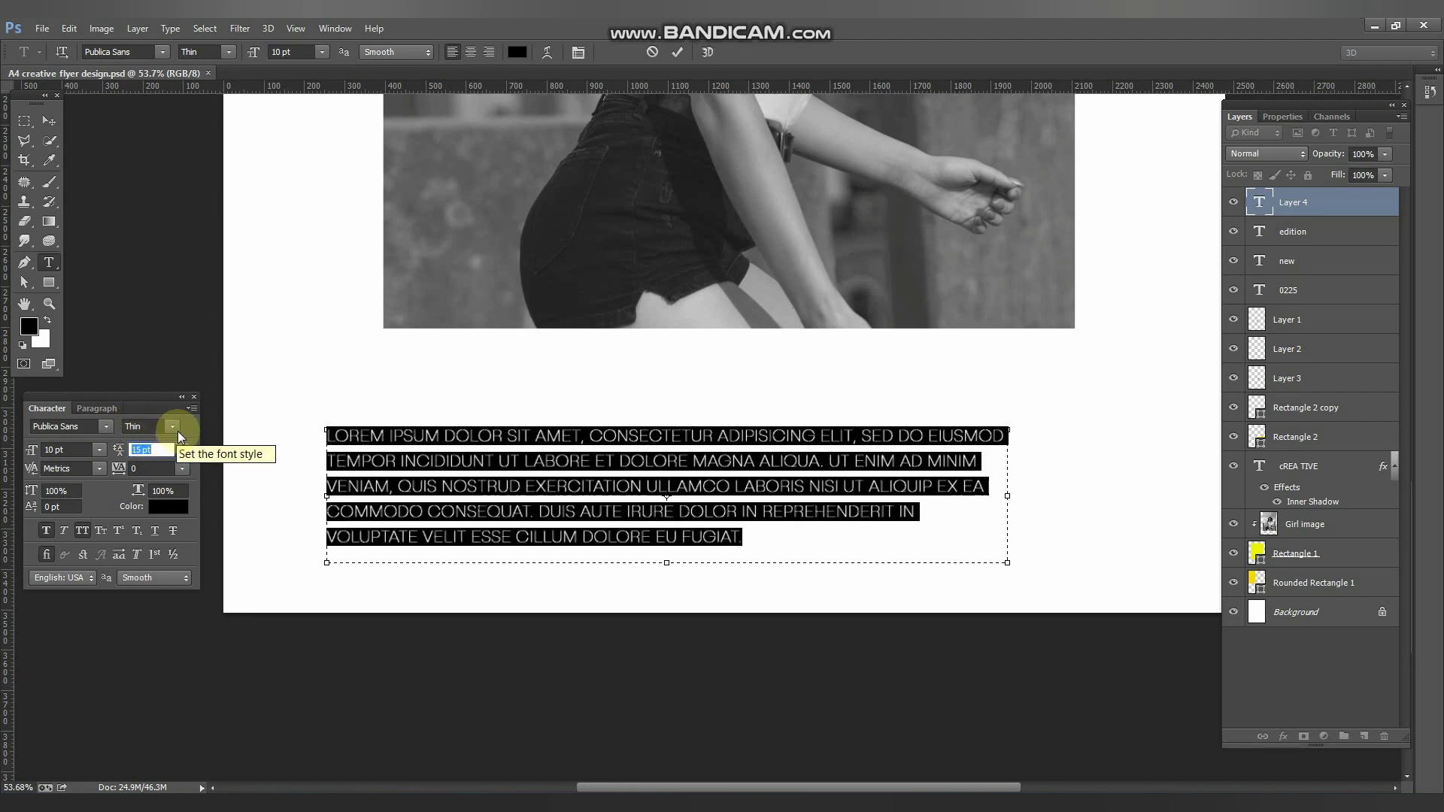
Step: Set the paragraph to the Medium weight without faux bold and reduce its font size to 9 pt
left_click(173, 428)
left_click(168, 566)
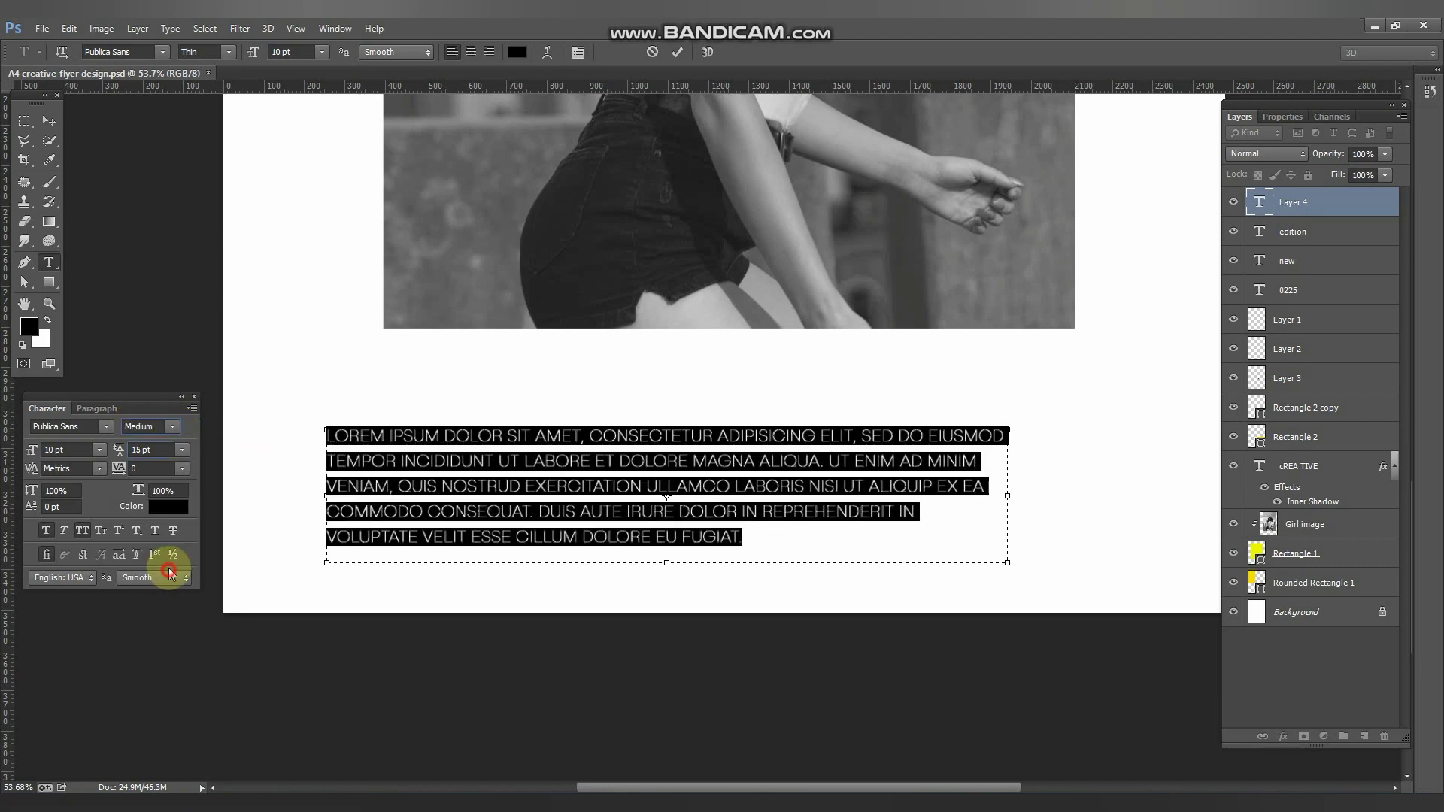
left_click(46, 530)
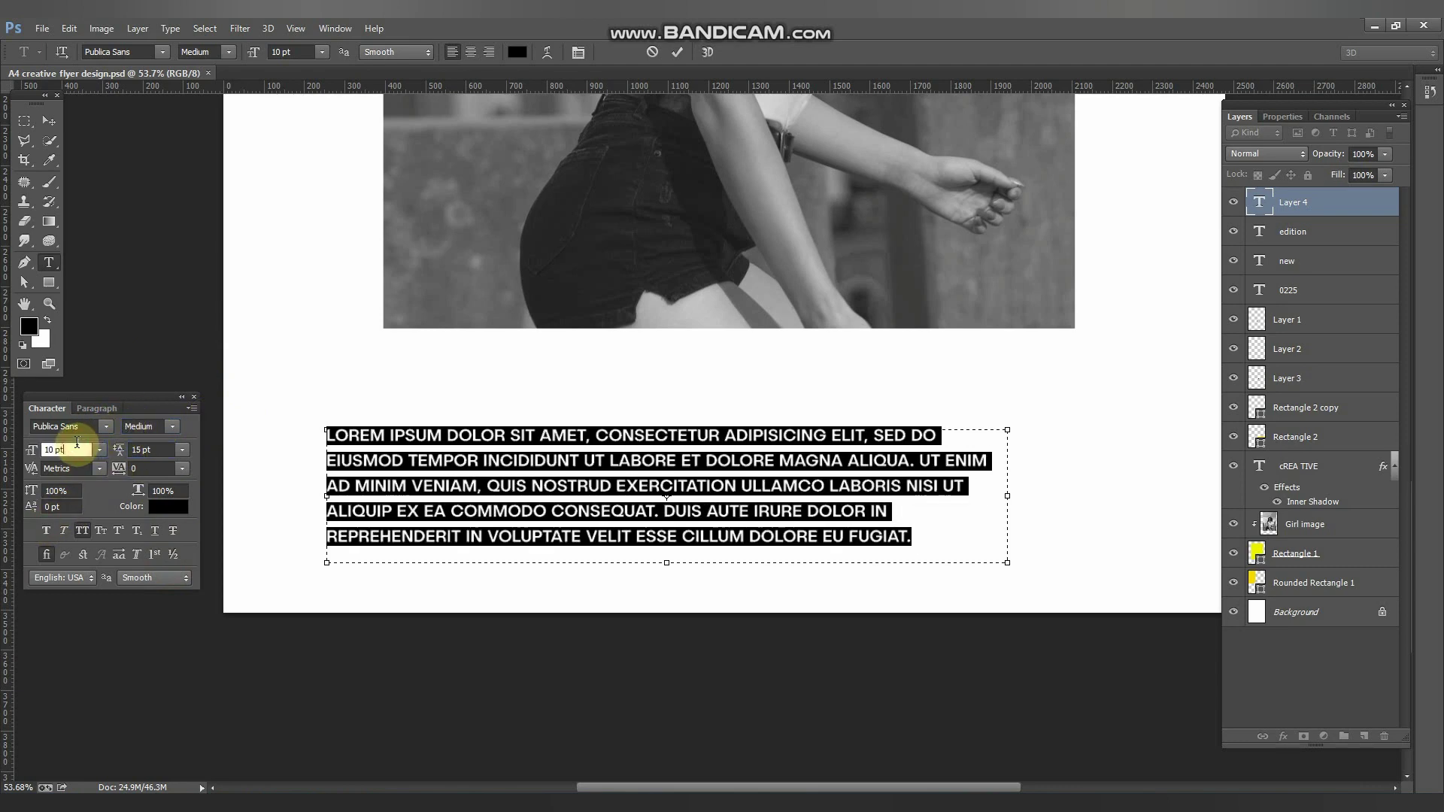
key("Down")
key("Down")
key("Up")
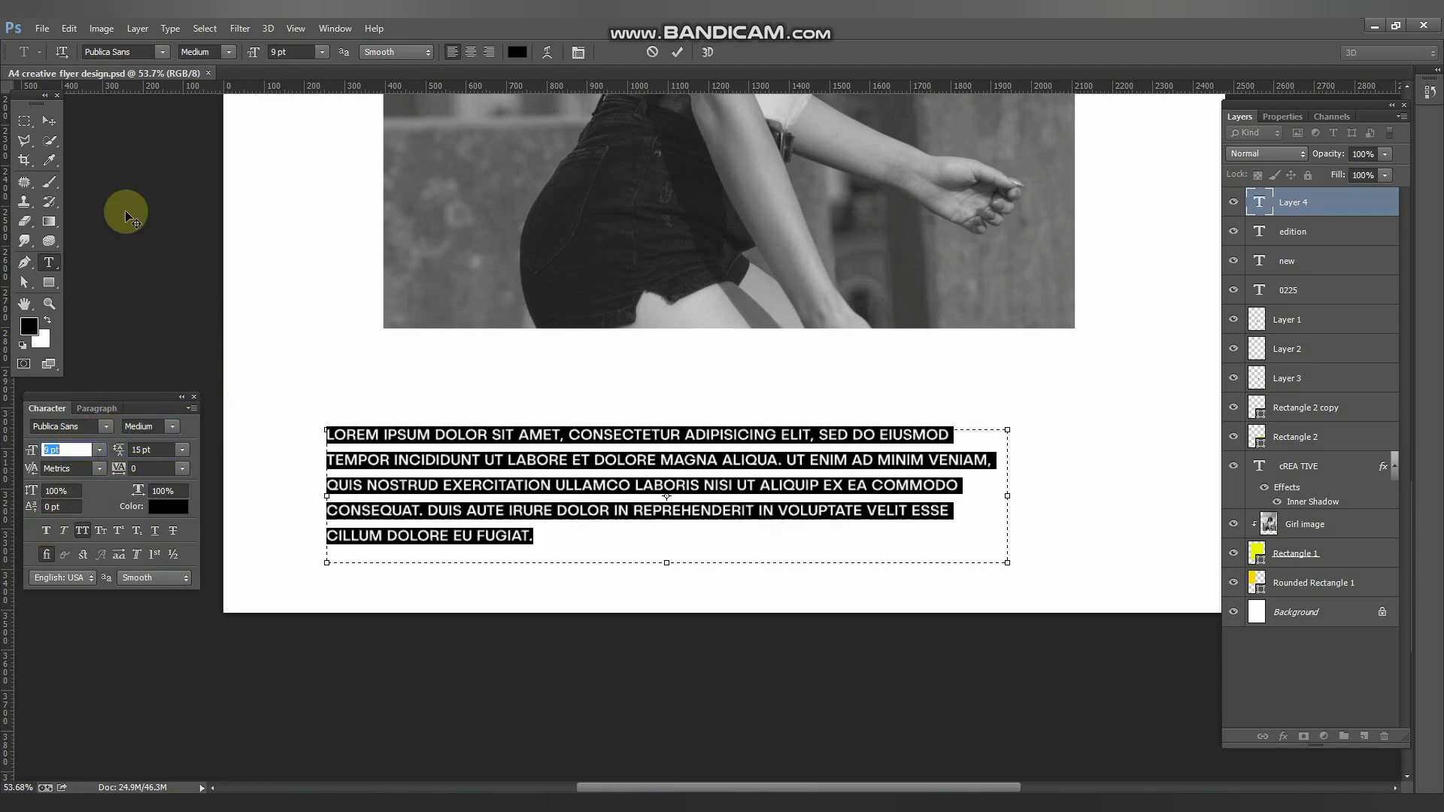
Step: Move the placeholder paragraph directly beneath the photo and set its weight to Light
left_click(49, 120)
left_click_drag(496, 451, 545, 363)
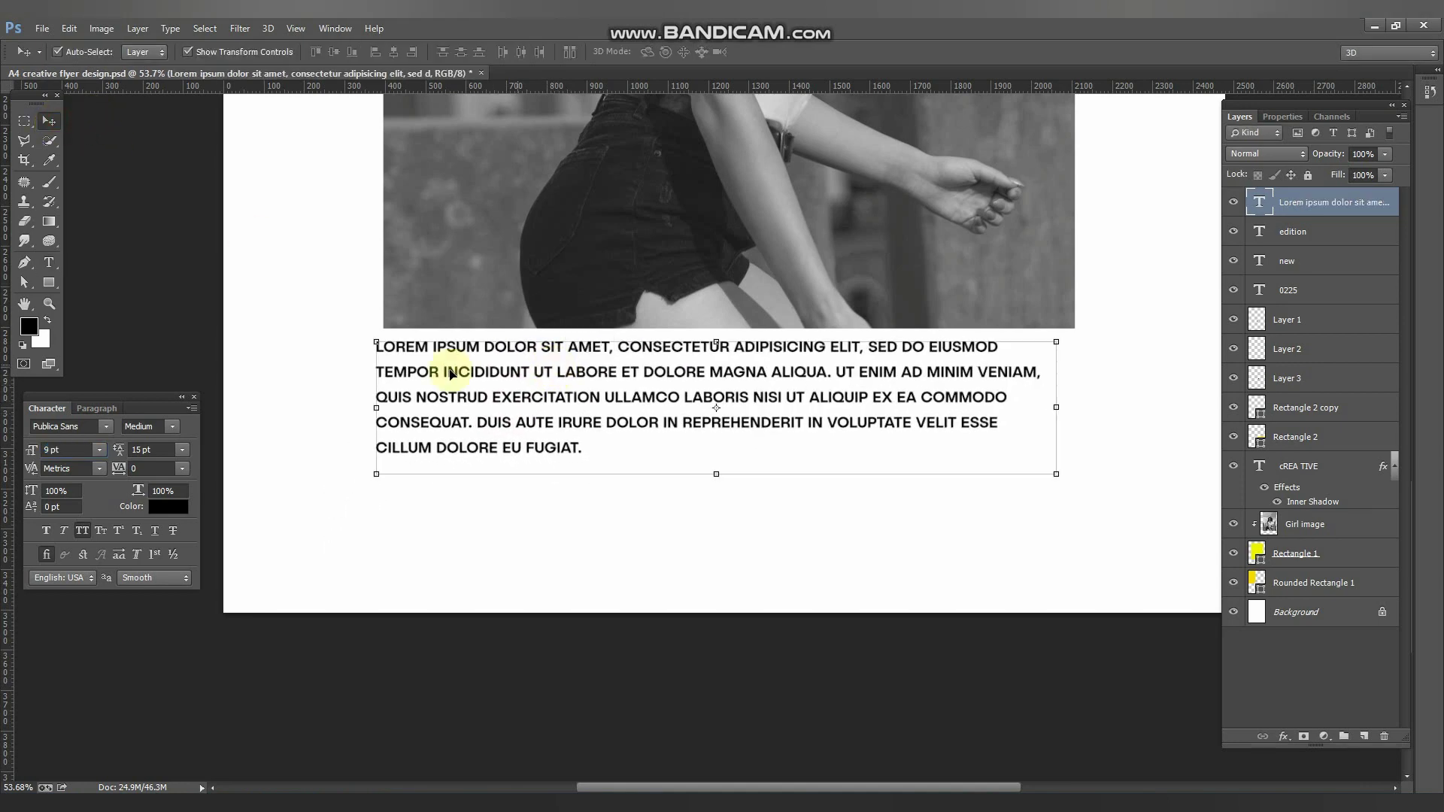
left_click(174, 429)
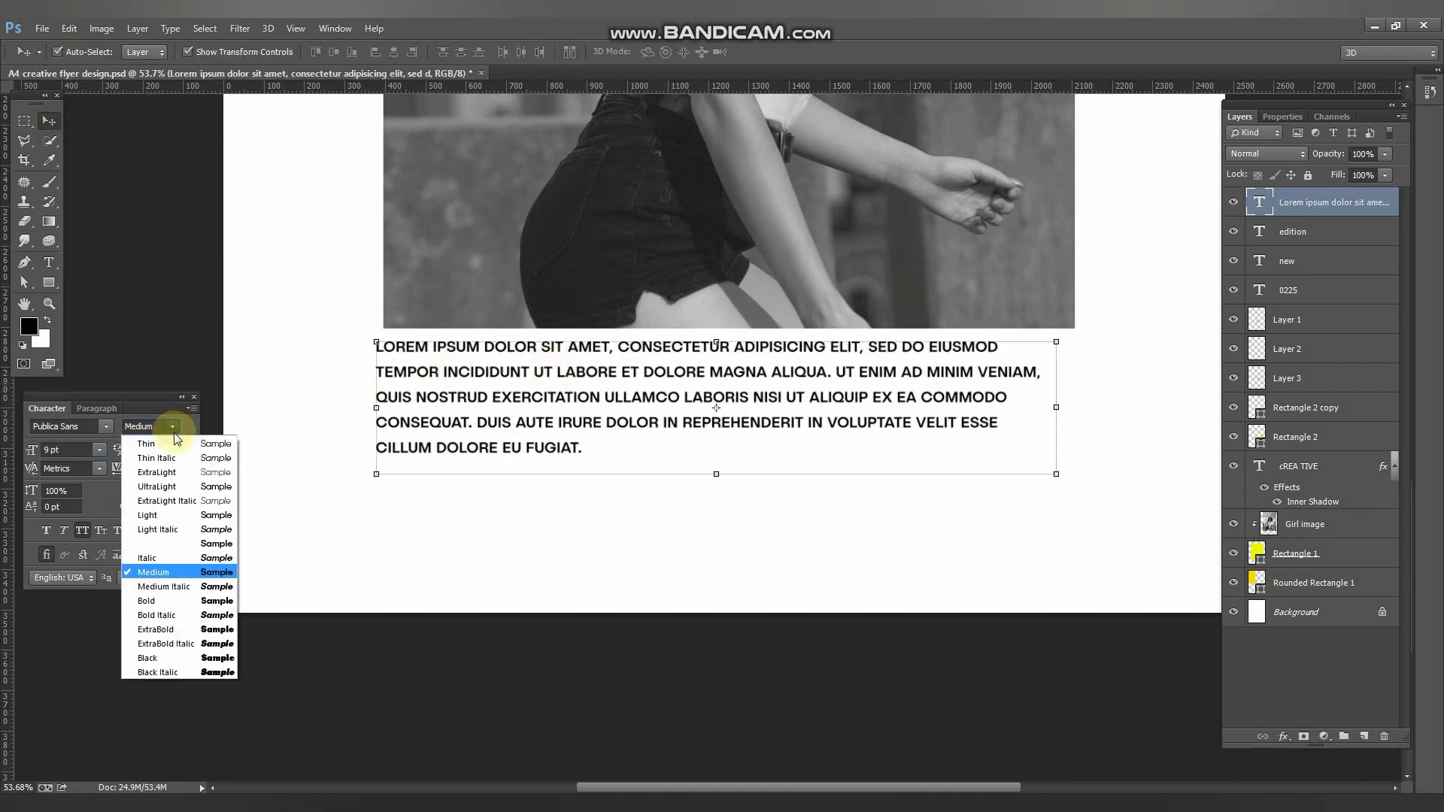
left_click(179, 515)
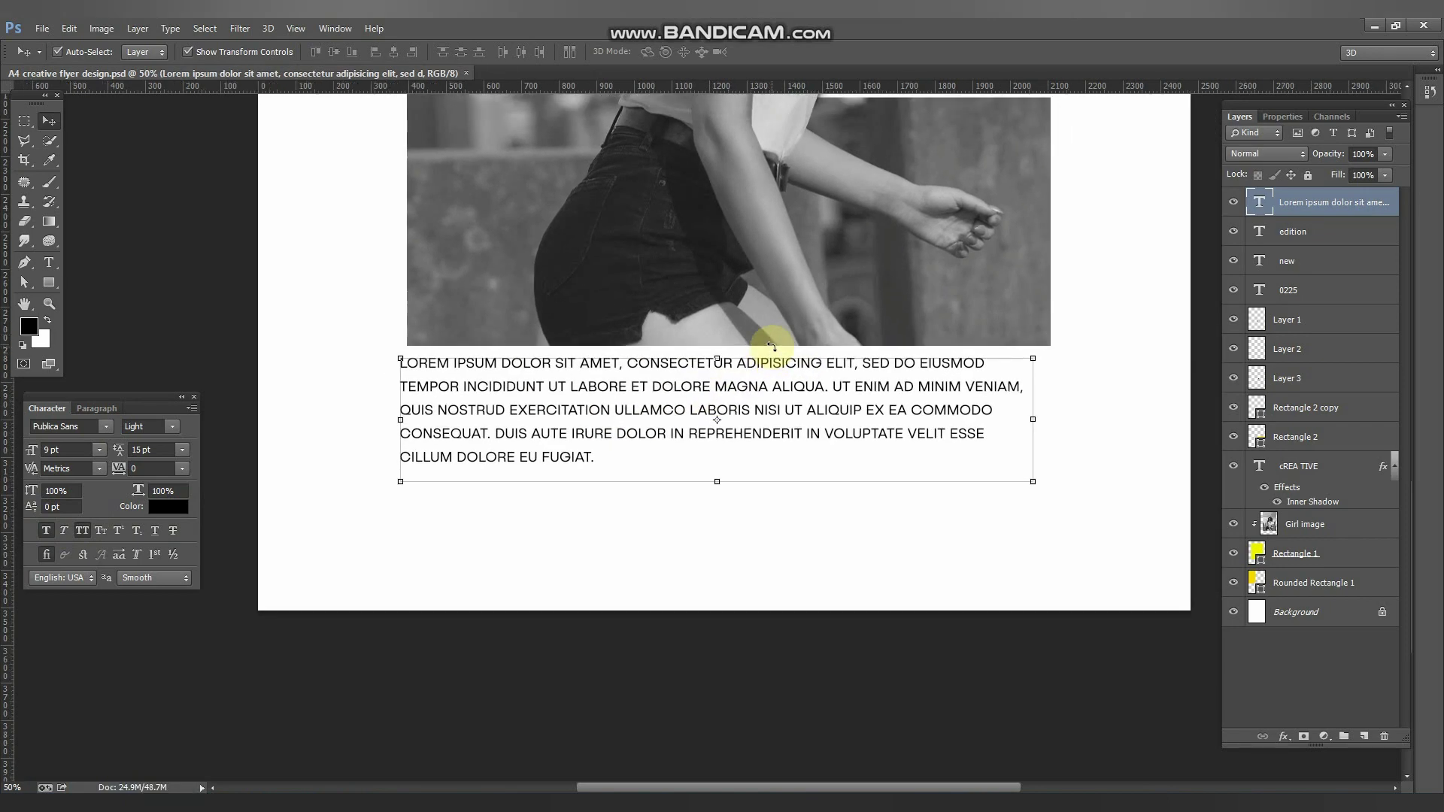
key("ctrl+minus")
key("ctrl+minus")
key("ctrl+minus")
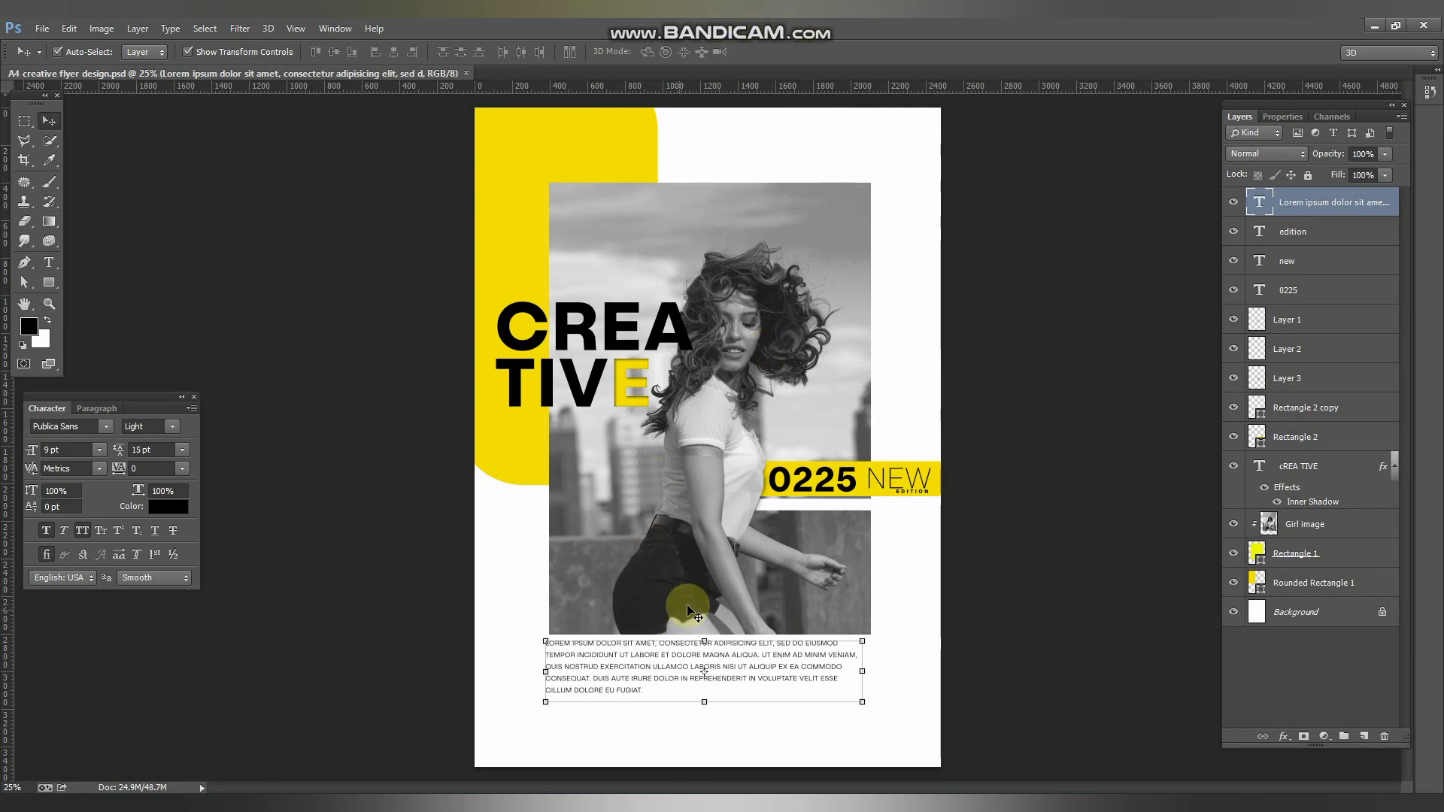
left_click(1002, 159)
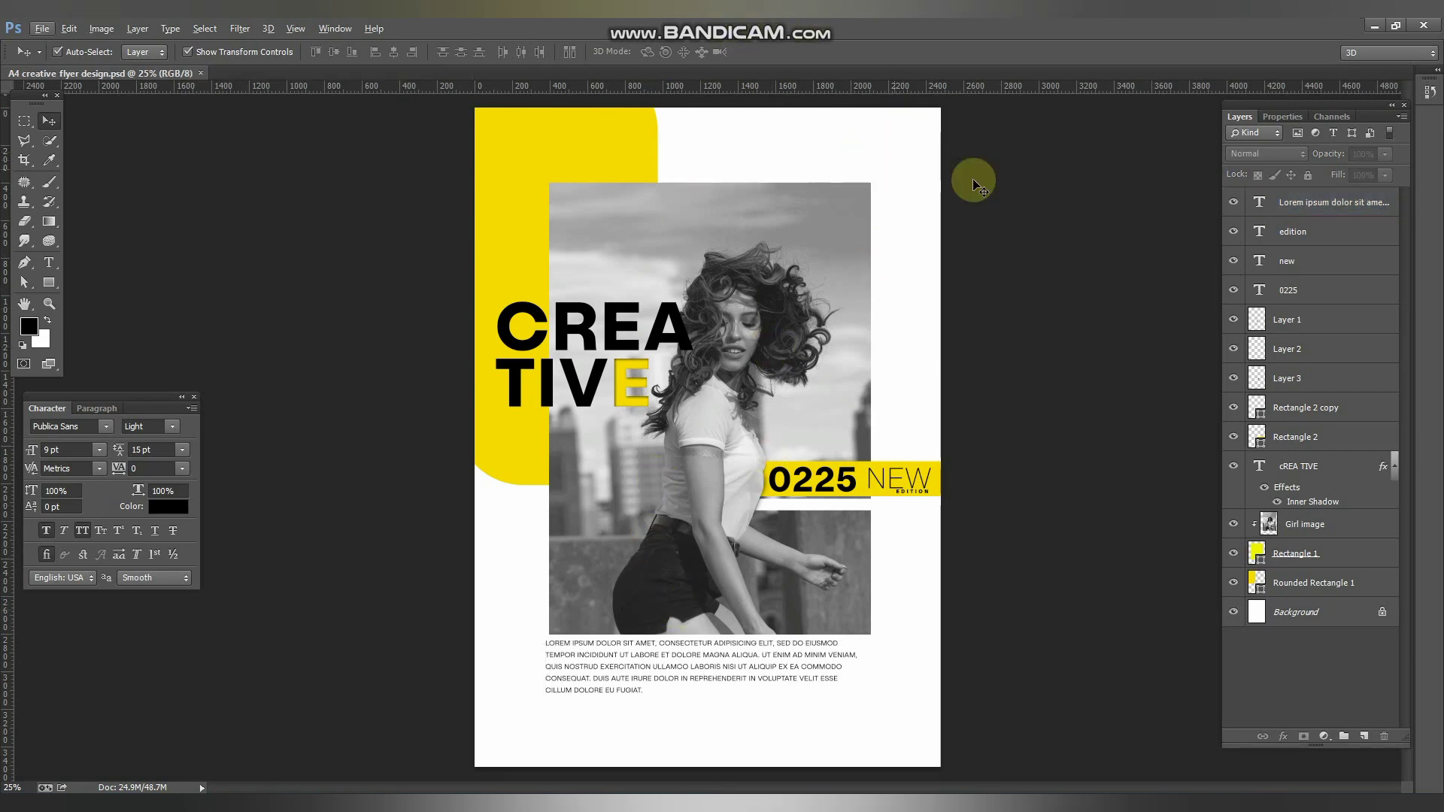
Step: Duplicate the CREATIVE headline into the area above the photo and replace the copy's text with "Creative design"
left_click(1019, 181)
scroll(782, 174, "up", 7)
left_click_drag(842, 192, 803, 348)
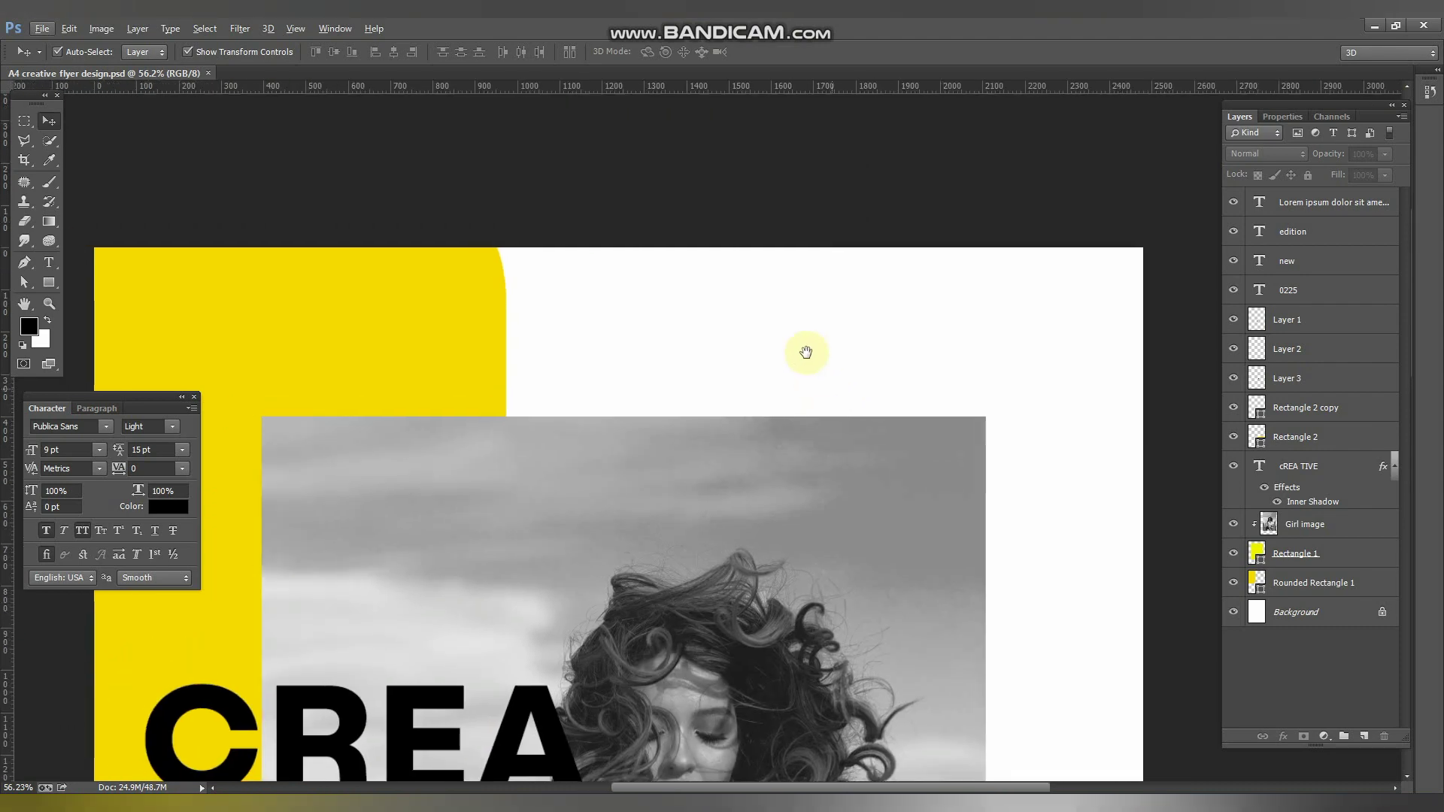
left_click_drag(409, 720, 655, 330, "alt")
key("t")
left_click(637, 352)
key("ctrl+a")
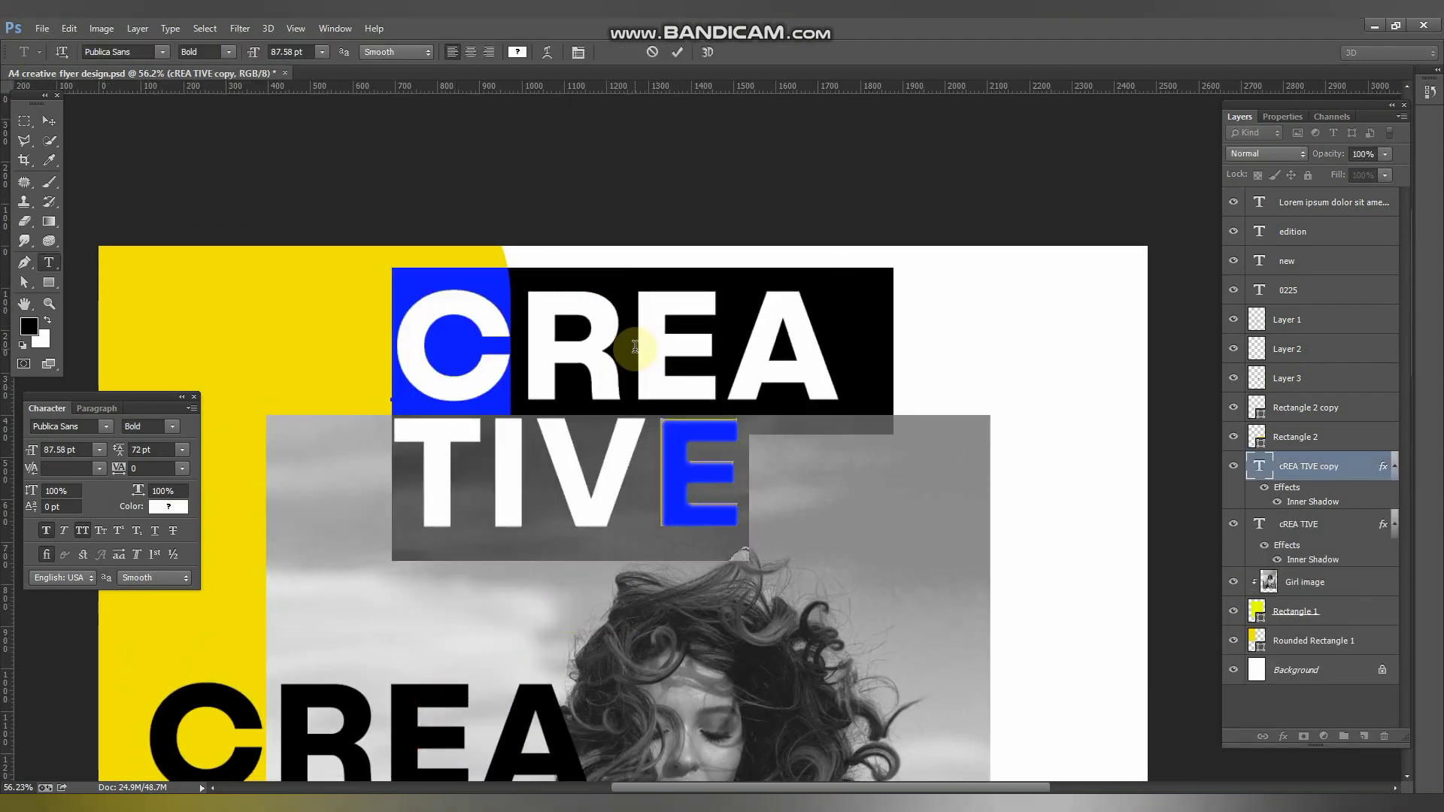
type("CR")
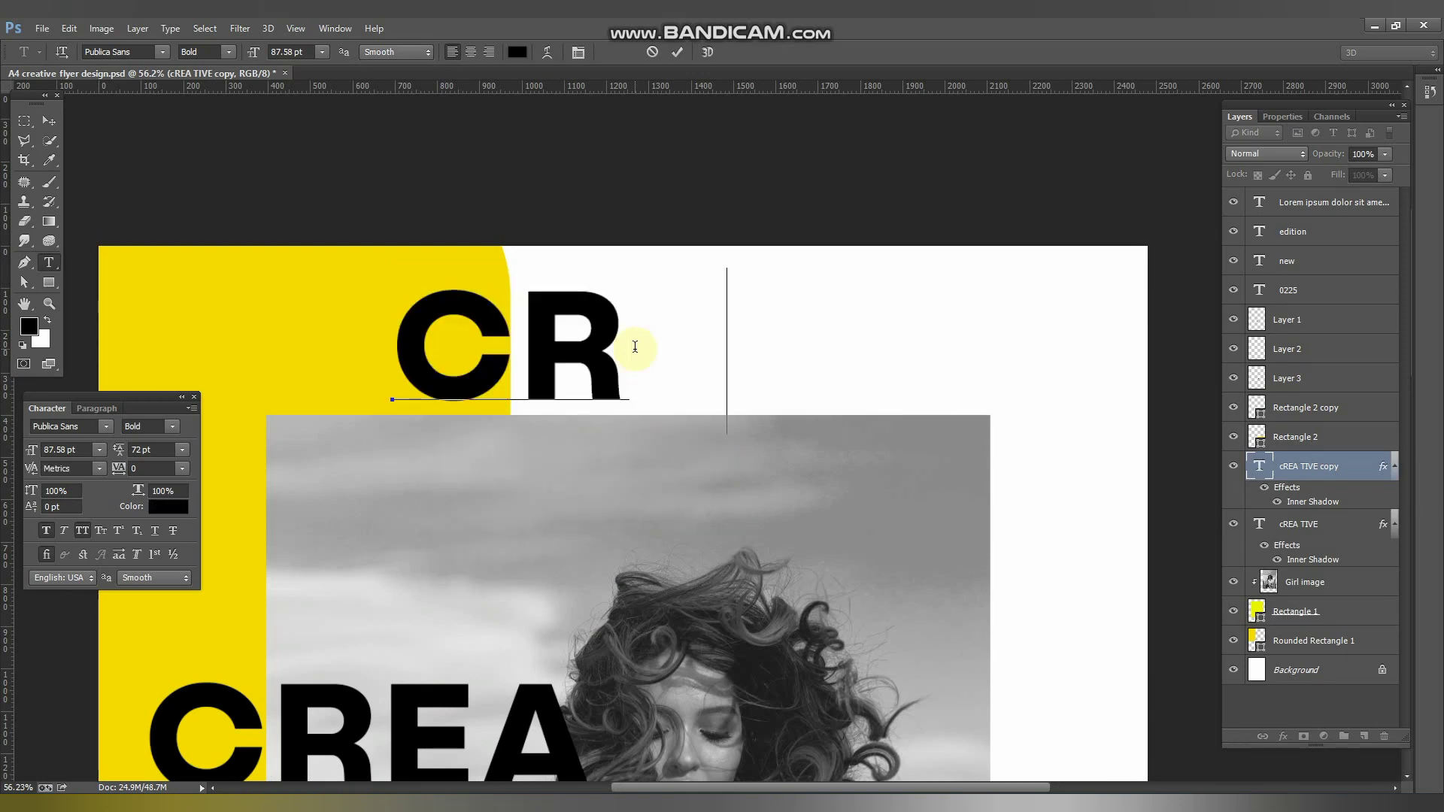
type("EATIVE")
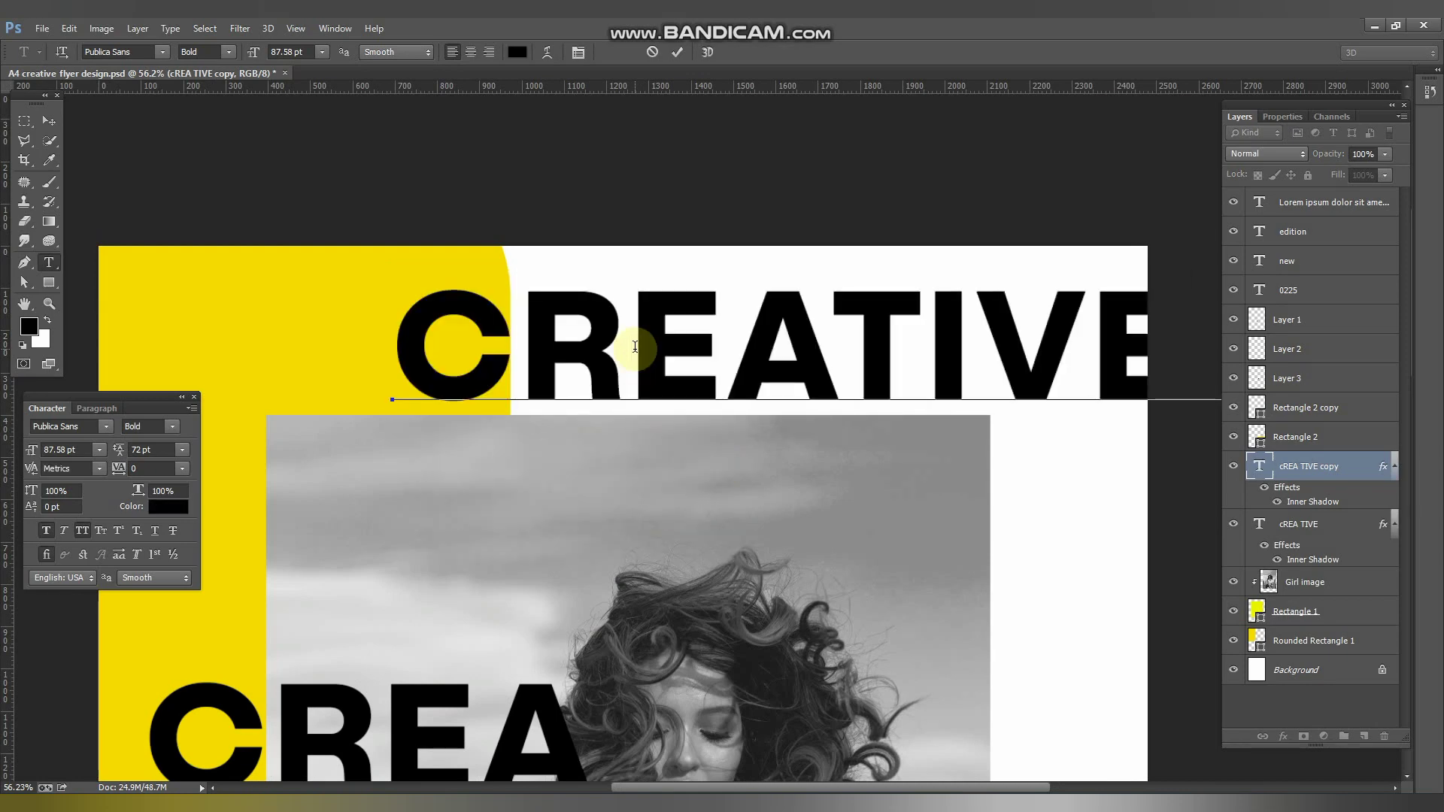
Step: Resize the Creative design text to about 16.19 pt and place it on the white area above the photo
left_click(47, 121)
left_click(96, 450)
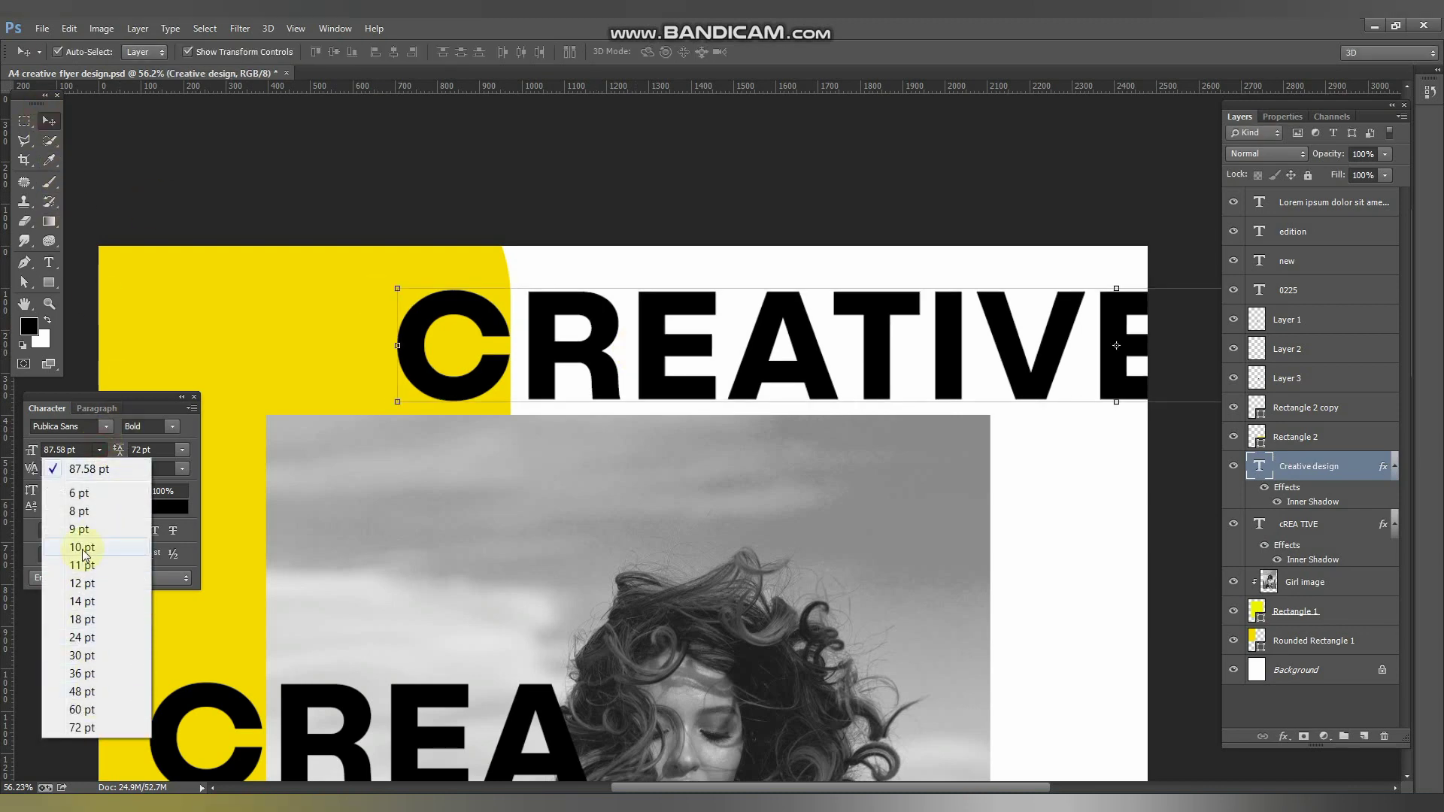
left_click(87, 492)
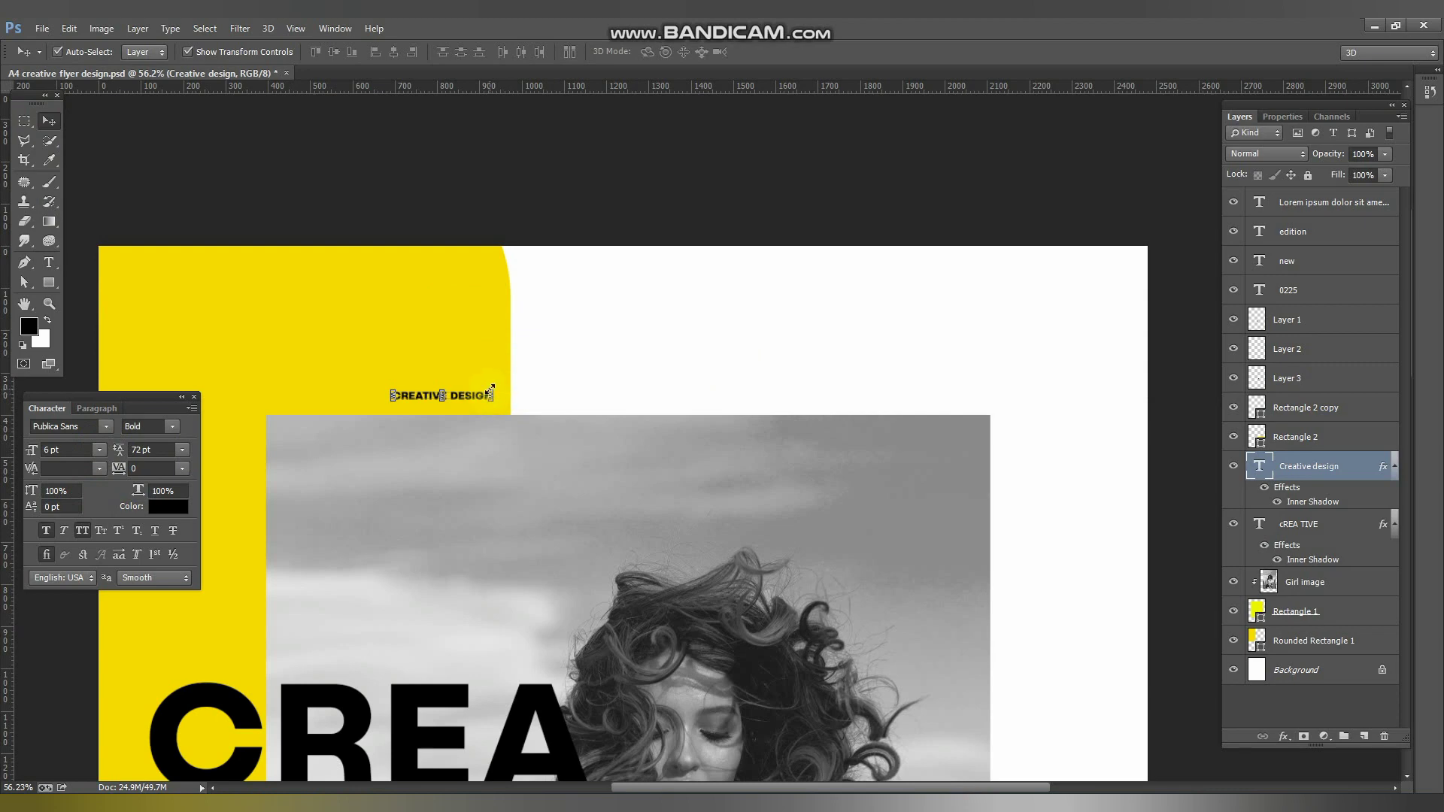
left_click_drag(490, 388, 793, 321)
key("Return")
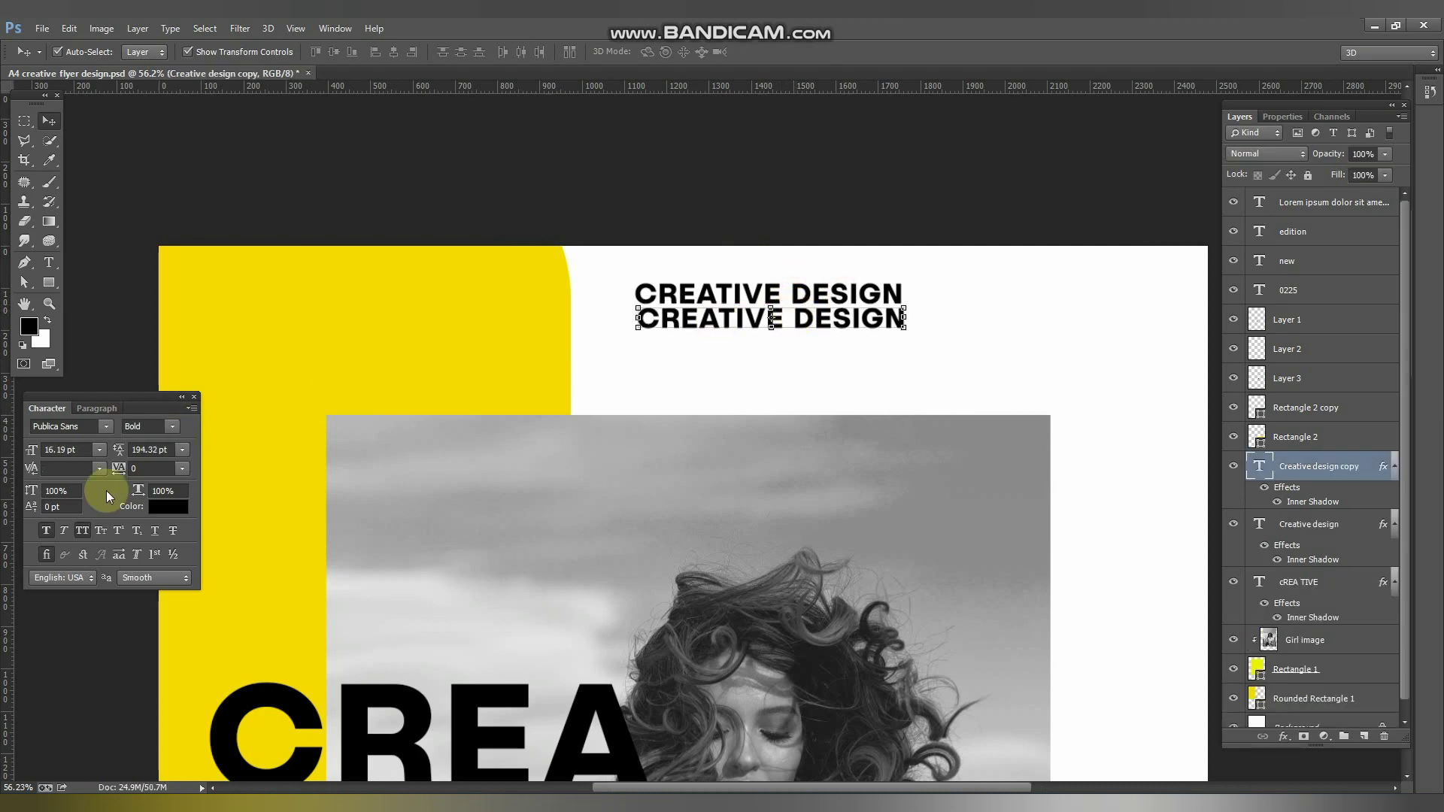
Step: Turn off all caps for the lower Creative design copy and set it to the Thin weight
left_click(83, 530)
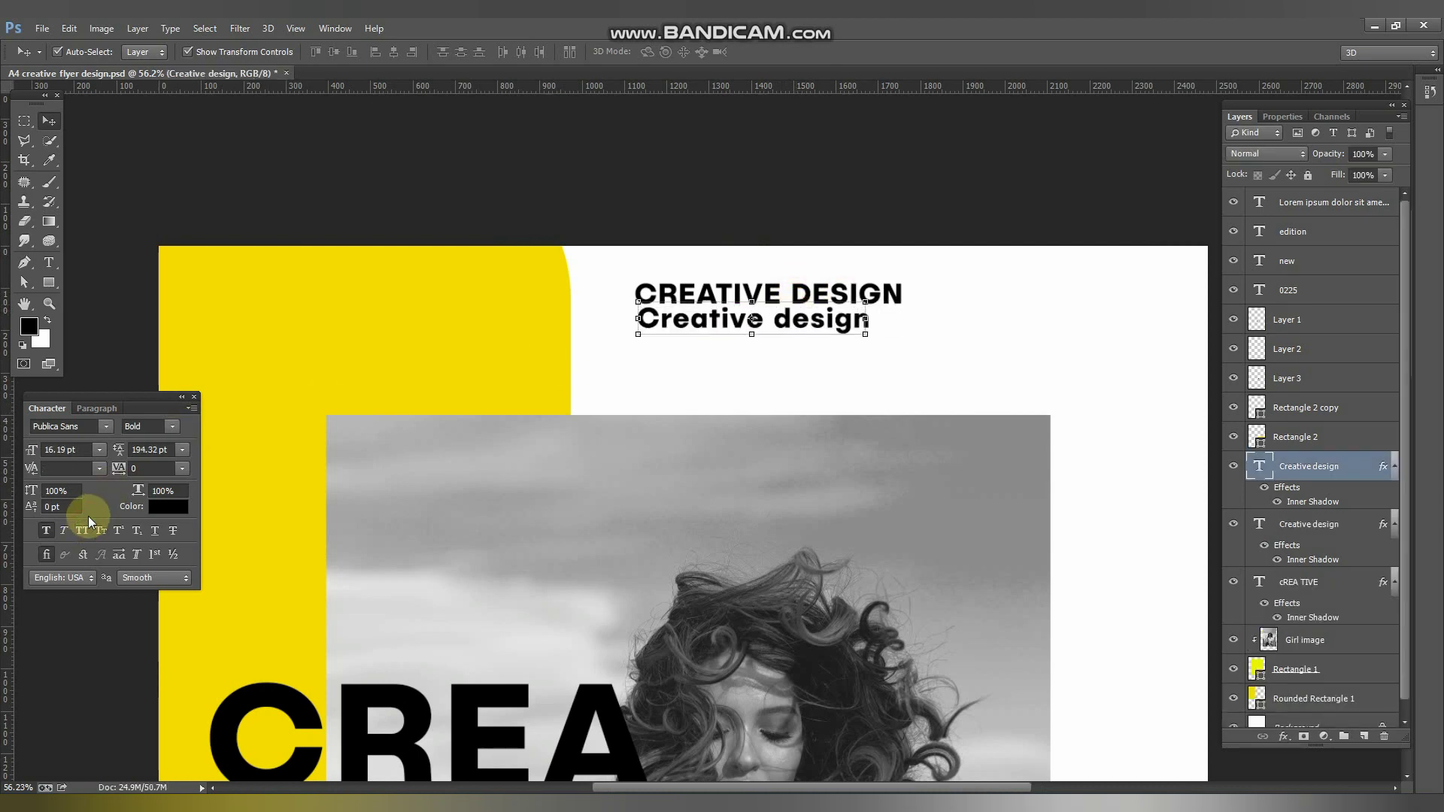
left_click(173, 428)
left_click(154, 272)
Step: Scale the thin Creative design line to about 68.90% and place it beneath the bold line's right end
left_click_drag(798, 319, 874, 329)
key("ctrl+t")
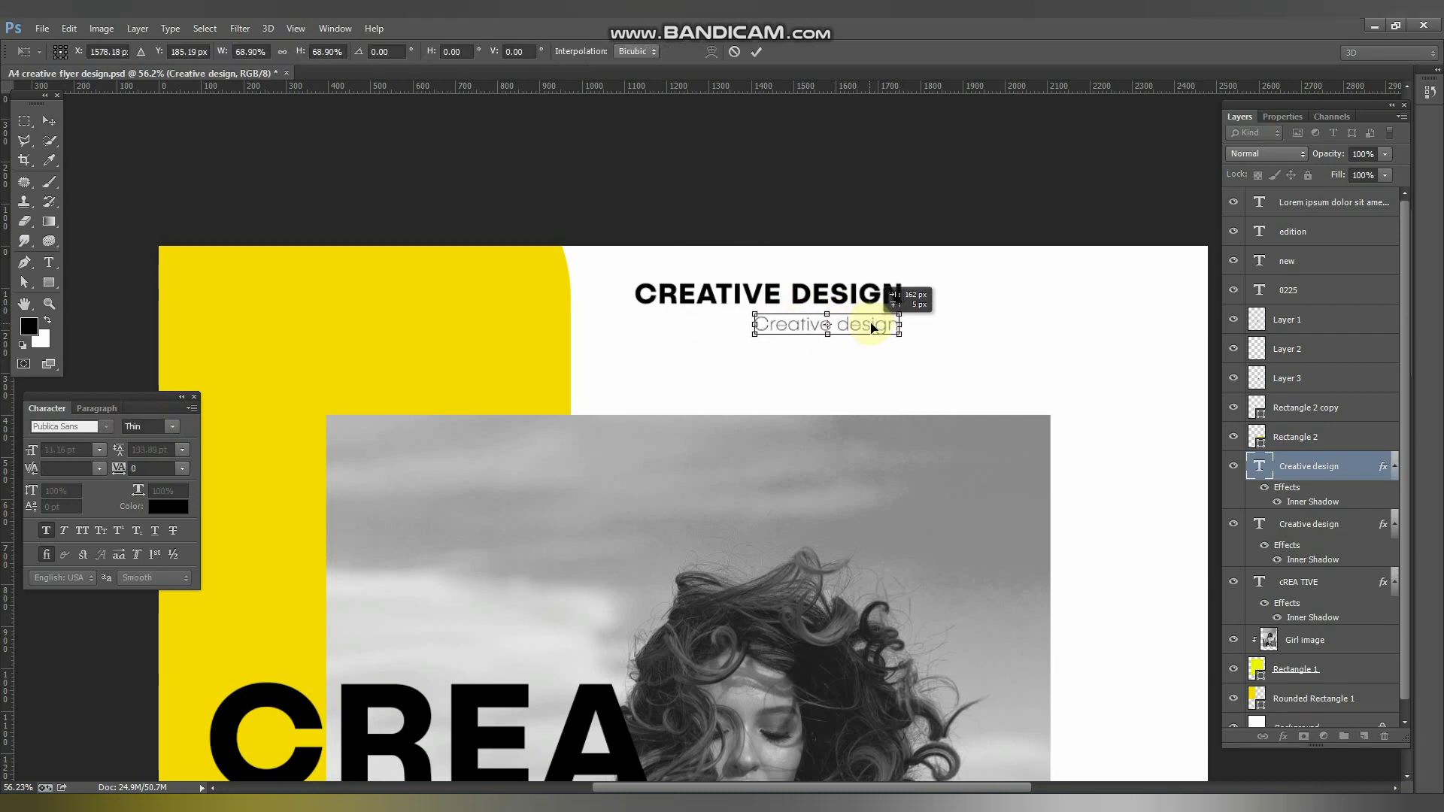
key("Return")
Step: Align the two Creative design lines by their right edges, shift both slightly down, and save the document
left_click(873, 297, "shift")
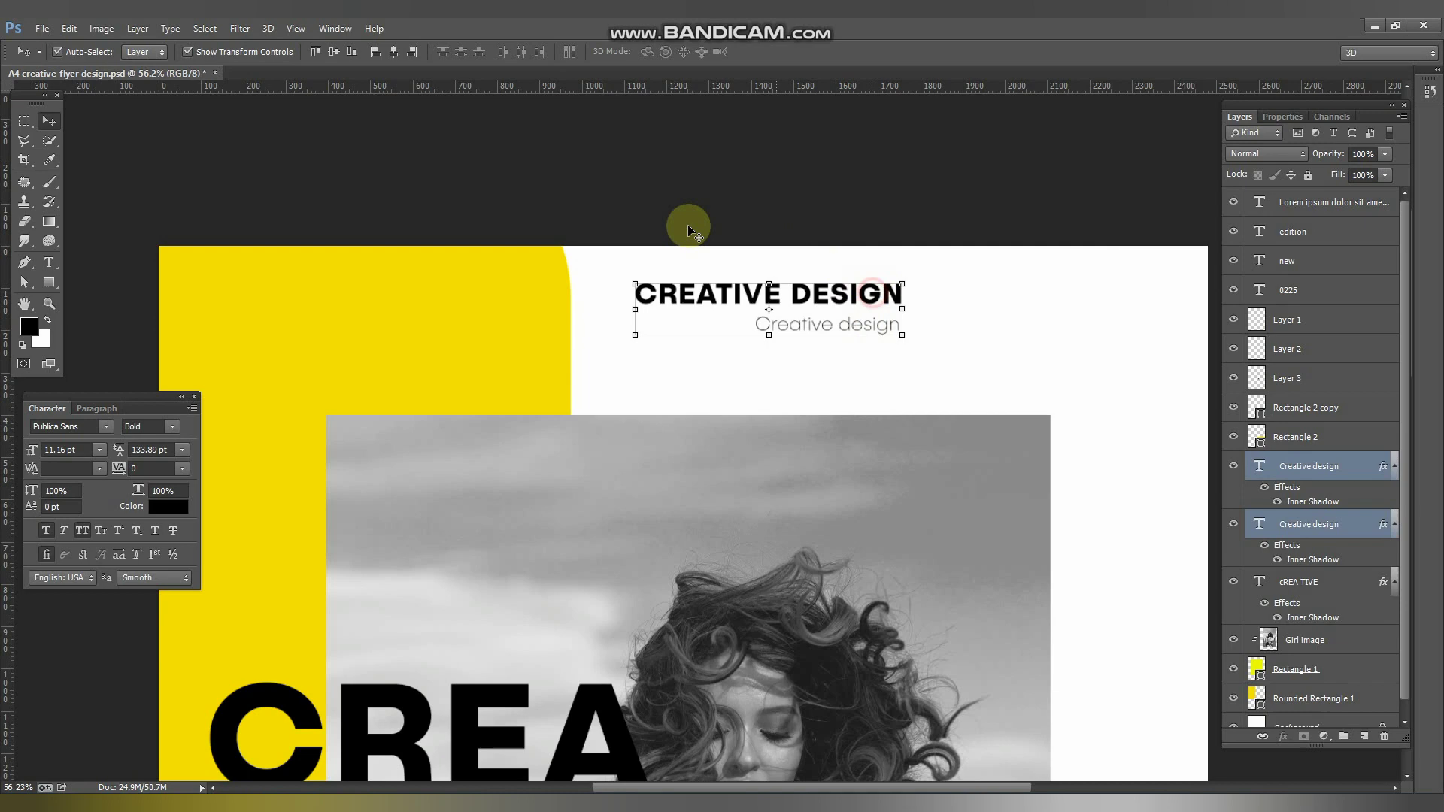
left_click(412, 51)
left_click_drag(876, 292, 879, 314)
left_click(886, 193)
scroll(807, 340, "right", 1)
scroll(806, 340, "right", 3)
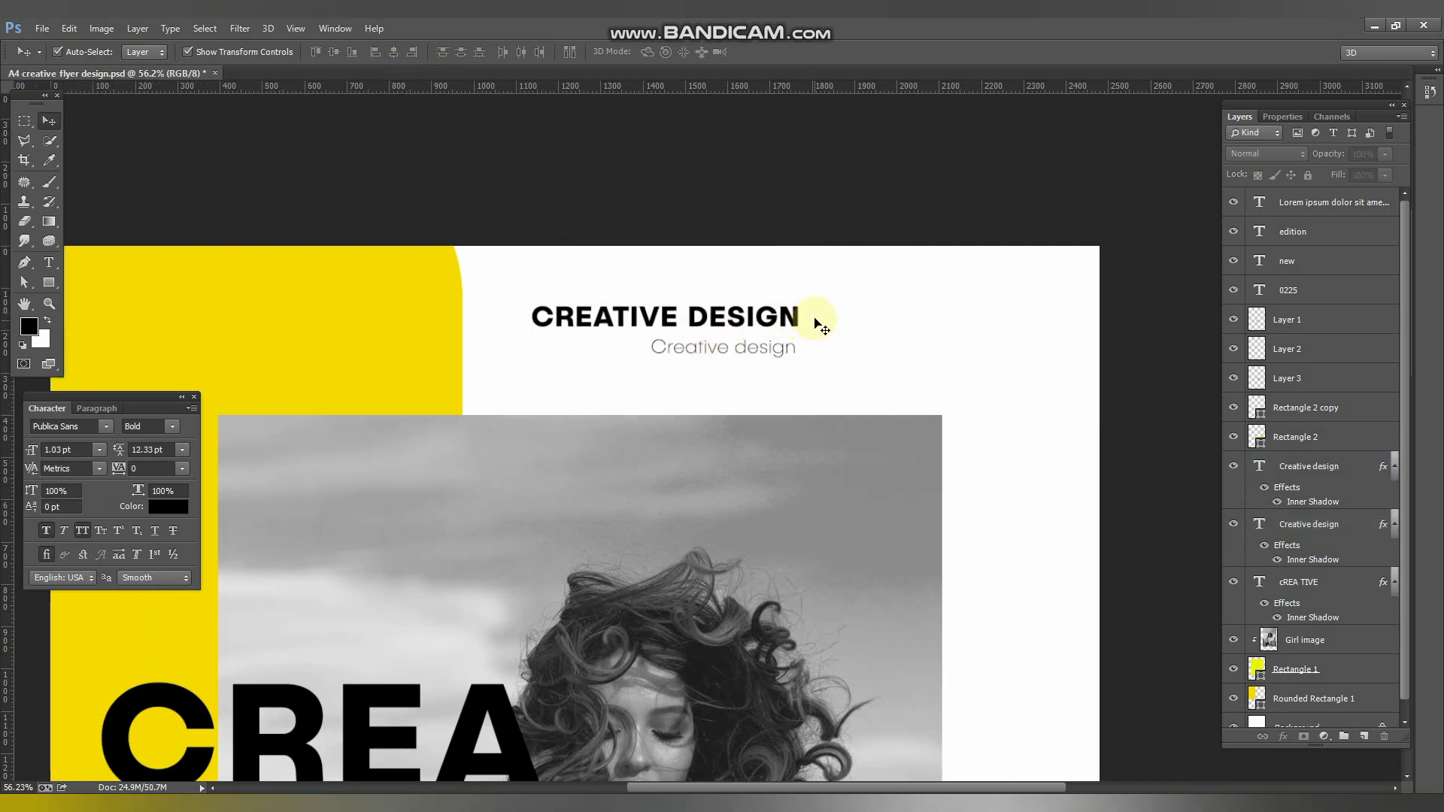
scroll(778, 322, "down", 1)
key("ctrl+s")
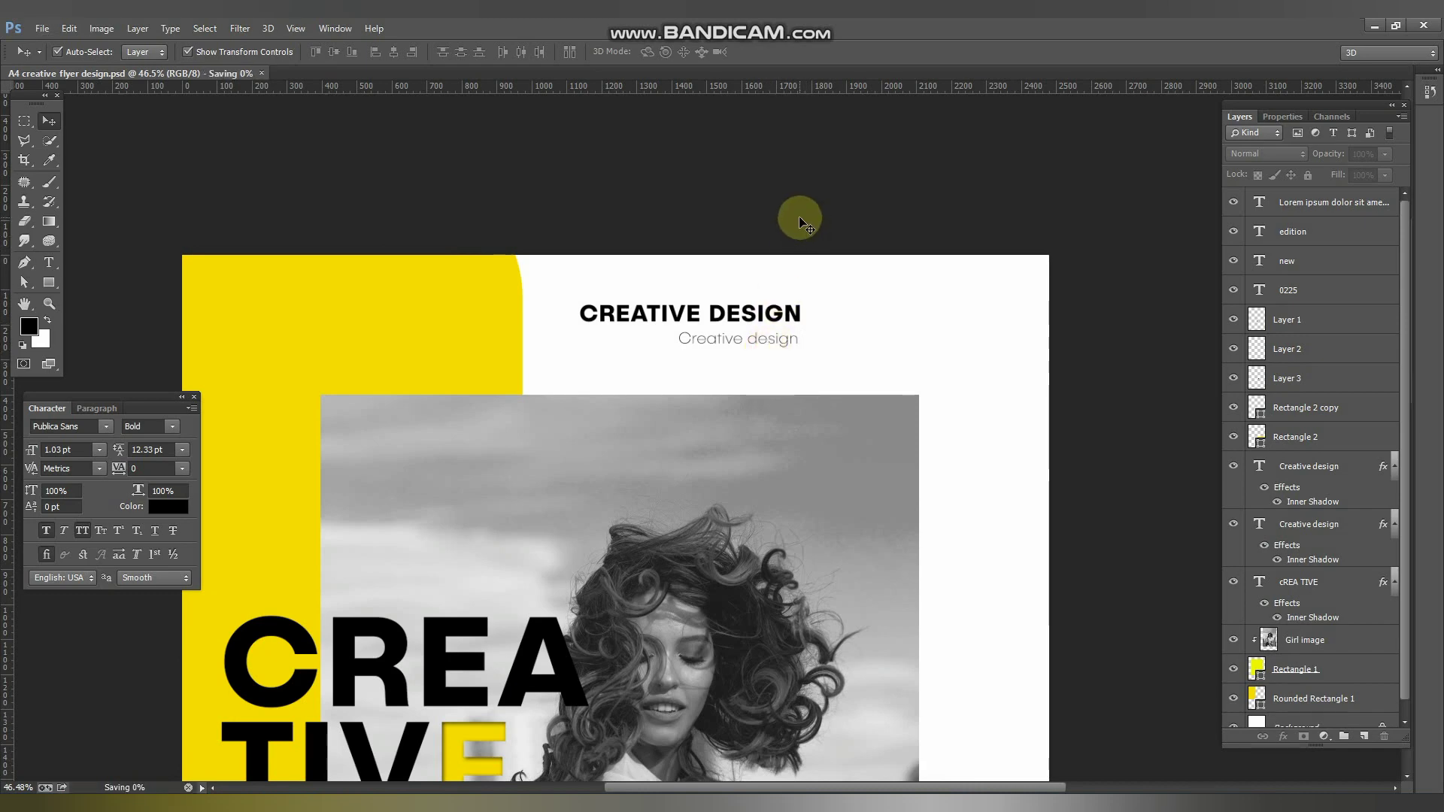
left_click(785, 314)
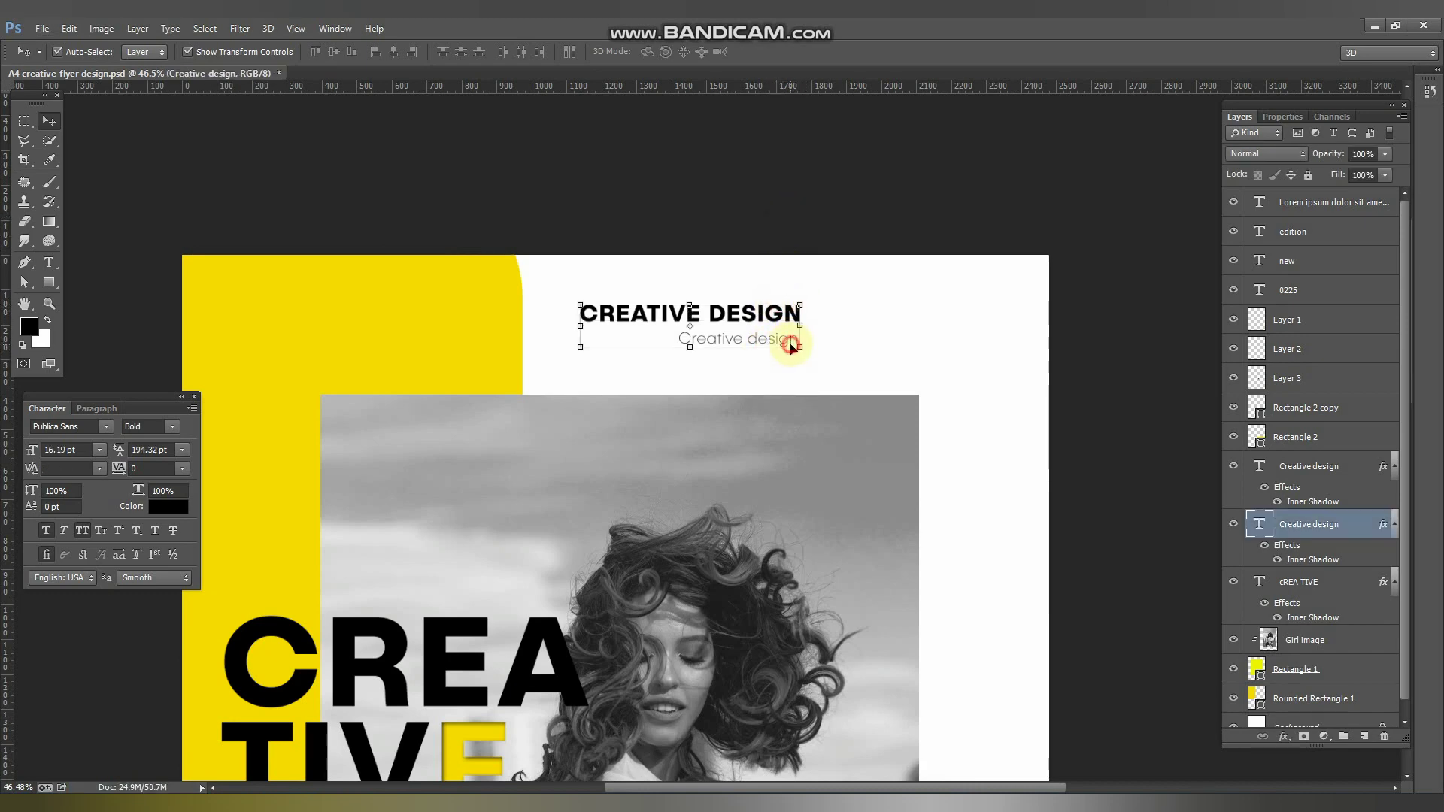
left_click(808, 241)
Step: Draw a black rectangle of about 982 by 223 px over the page's lower-left corner
left_click_drag(787, 375, 733, 306)
scroll(752, 343, "down", 2)
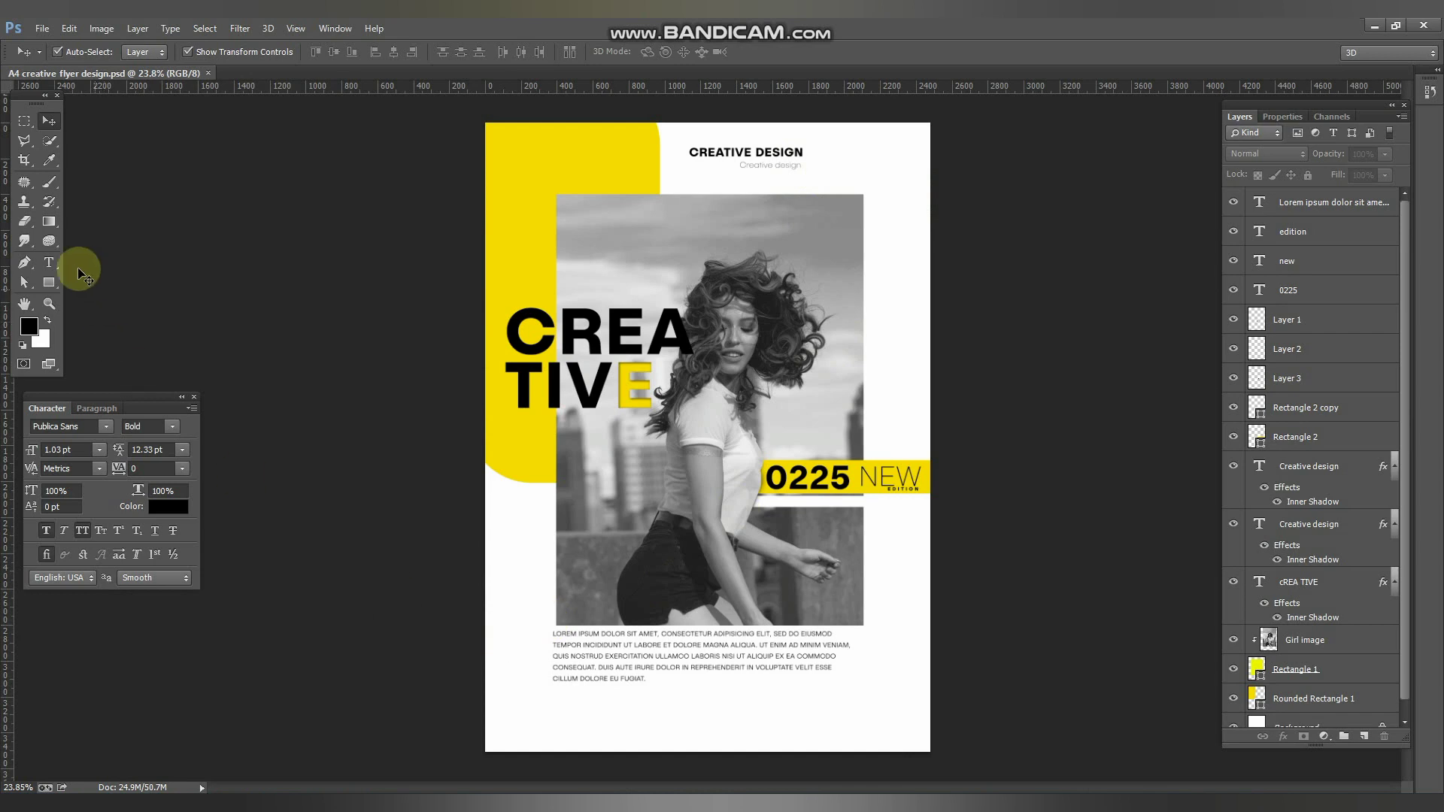
left_click(49, 282)
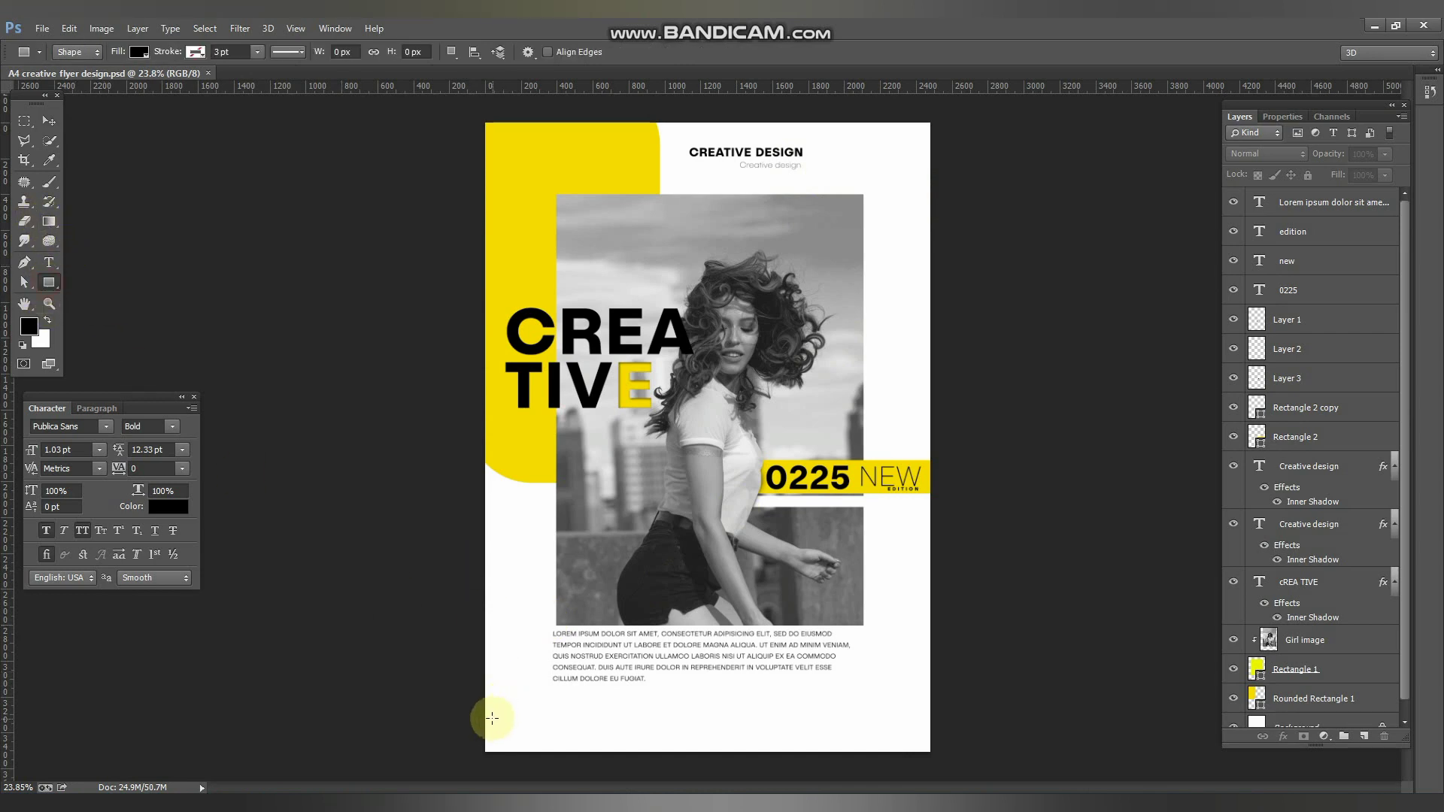
mouse_move(480, 722)
left_mouse_down()
mouse_move(516, 748)
mouse_move(656, 762)
left_mouse_up()
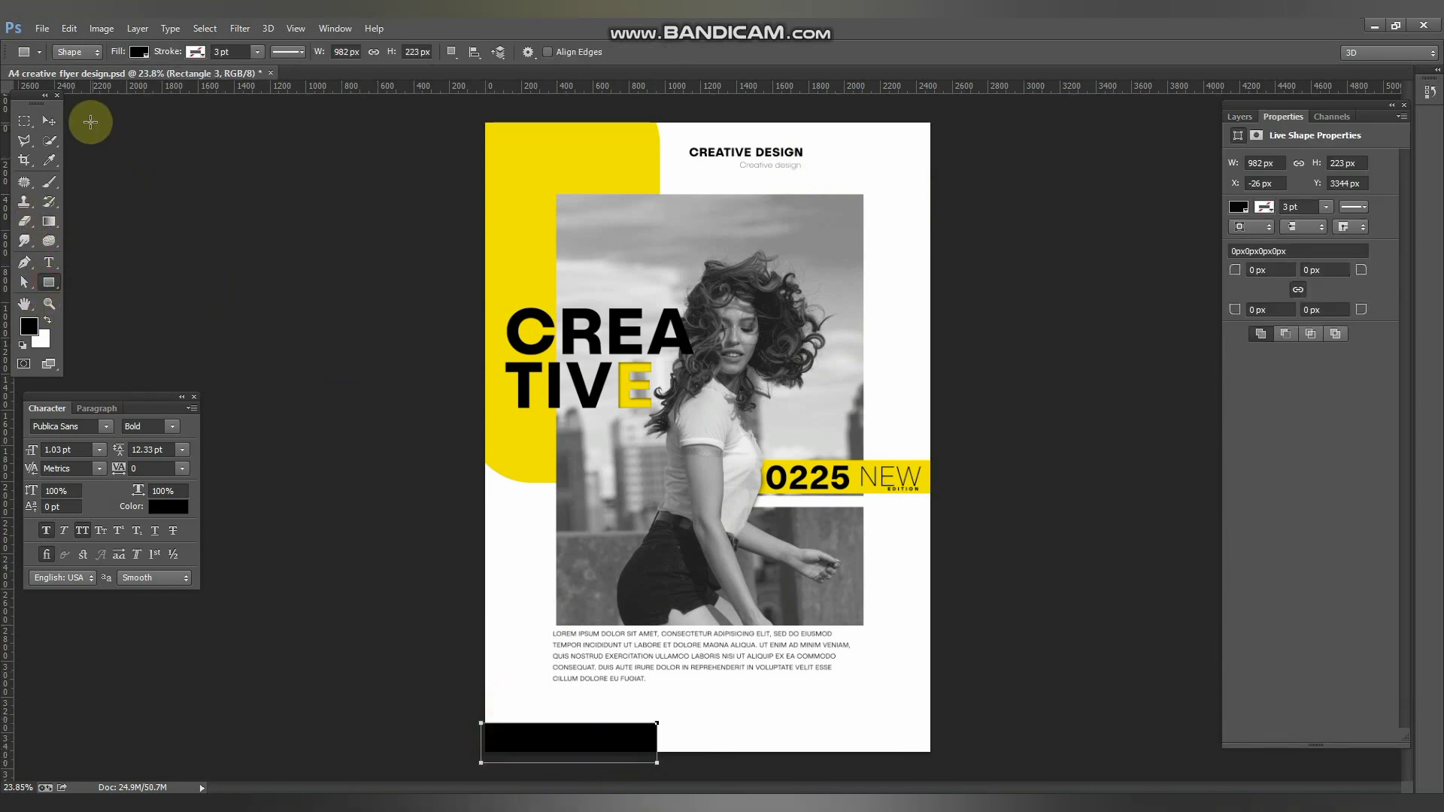
left_click(49, 121)
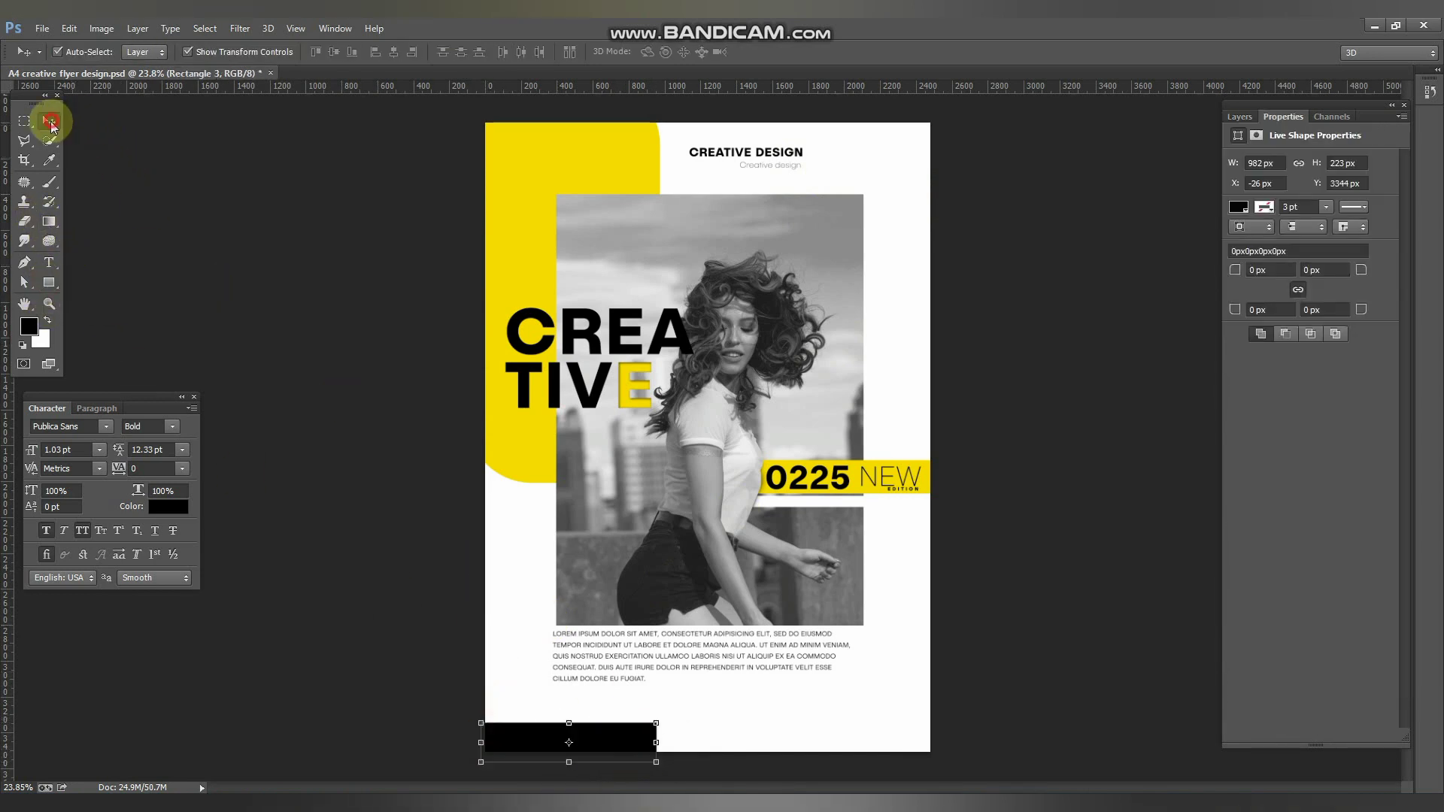
Step: Shrink the black rectangle to about 179 px high, place a copy at the page's upper-right edge, and save the document
left_click(32, 329)
left_click(476, 460)
left_click_drag(657, 719, 987, 147)
left_click(380, 526)
key("ctrl+s")
Step: Recolor the black bar at the page's upper-right edge with yellow sampled from the large shape, and shift the bar slightly left
left_click(28, 328)
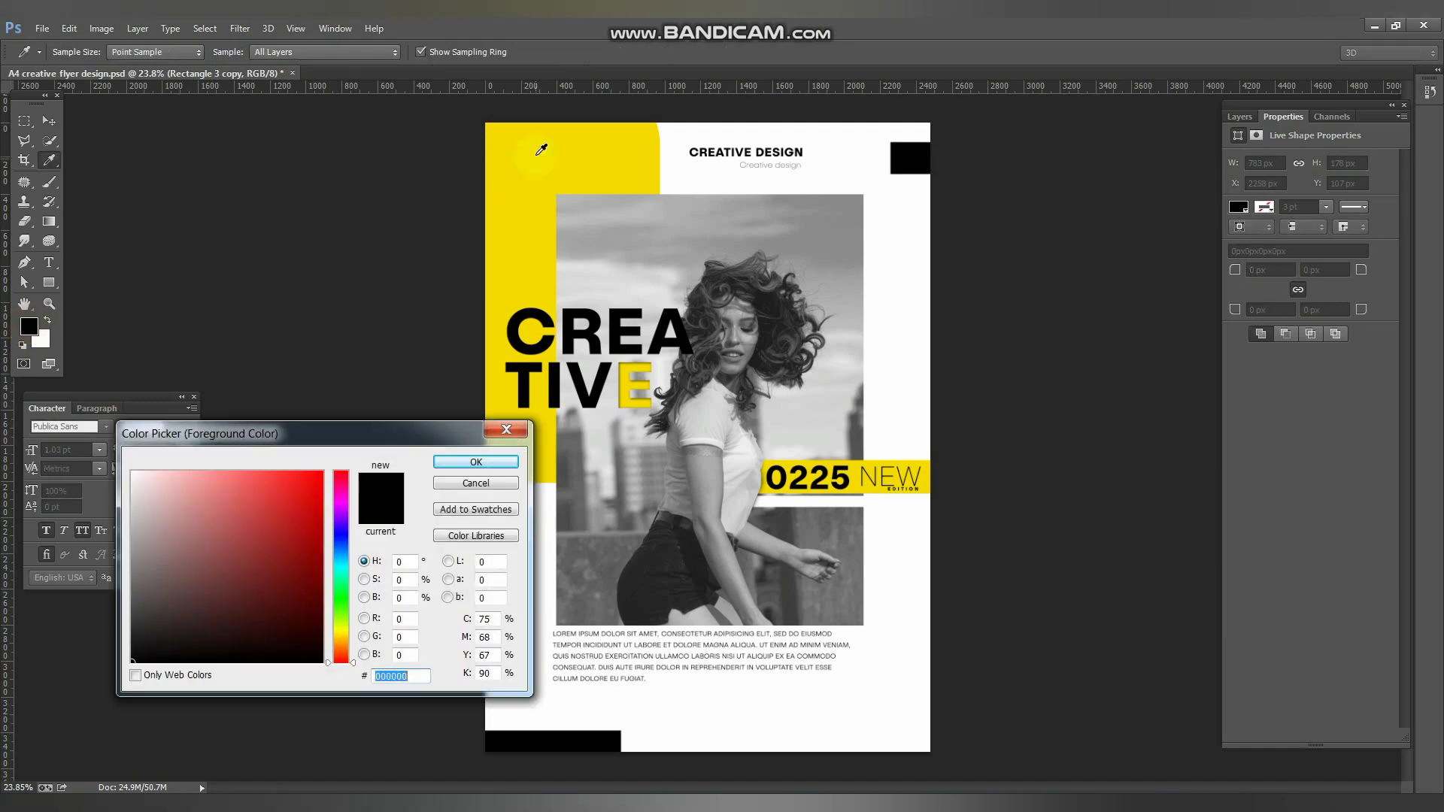
left_click(536, 154)
left_click(488, 458)
key("alt+BackSpace")
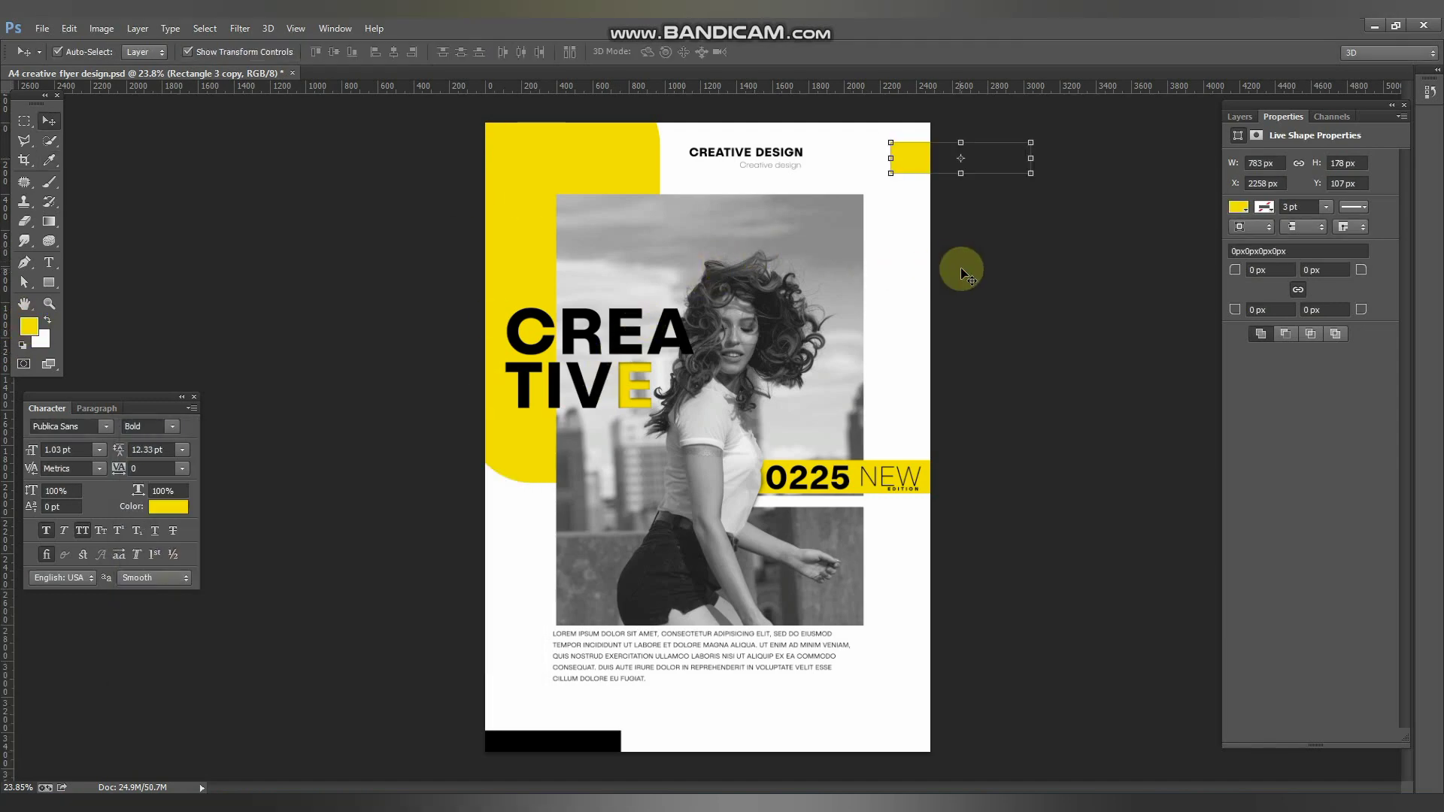
left_click(961, 268)
mouse_move(918, 171)
left_mouse_down()
mouse_move(872, 218)
mouse_move(891, 215)
mouse_move(884, 171)
mouse_move(908, 162)
left_mouse_up()
left_click(982, 250)
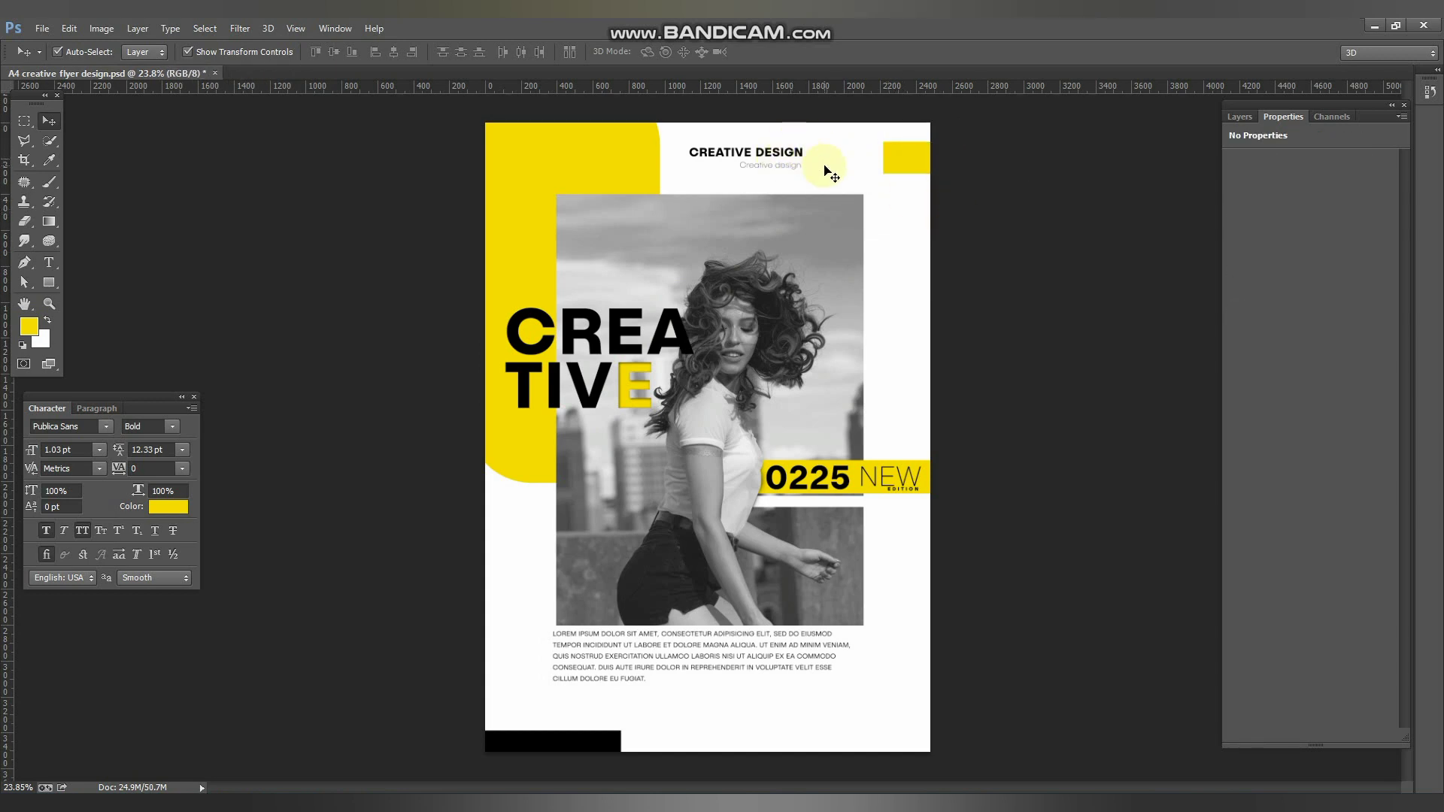
Step: Select both Creative design header text lines together
scroll(827, 172, "up", 4, "alt")
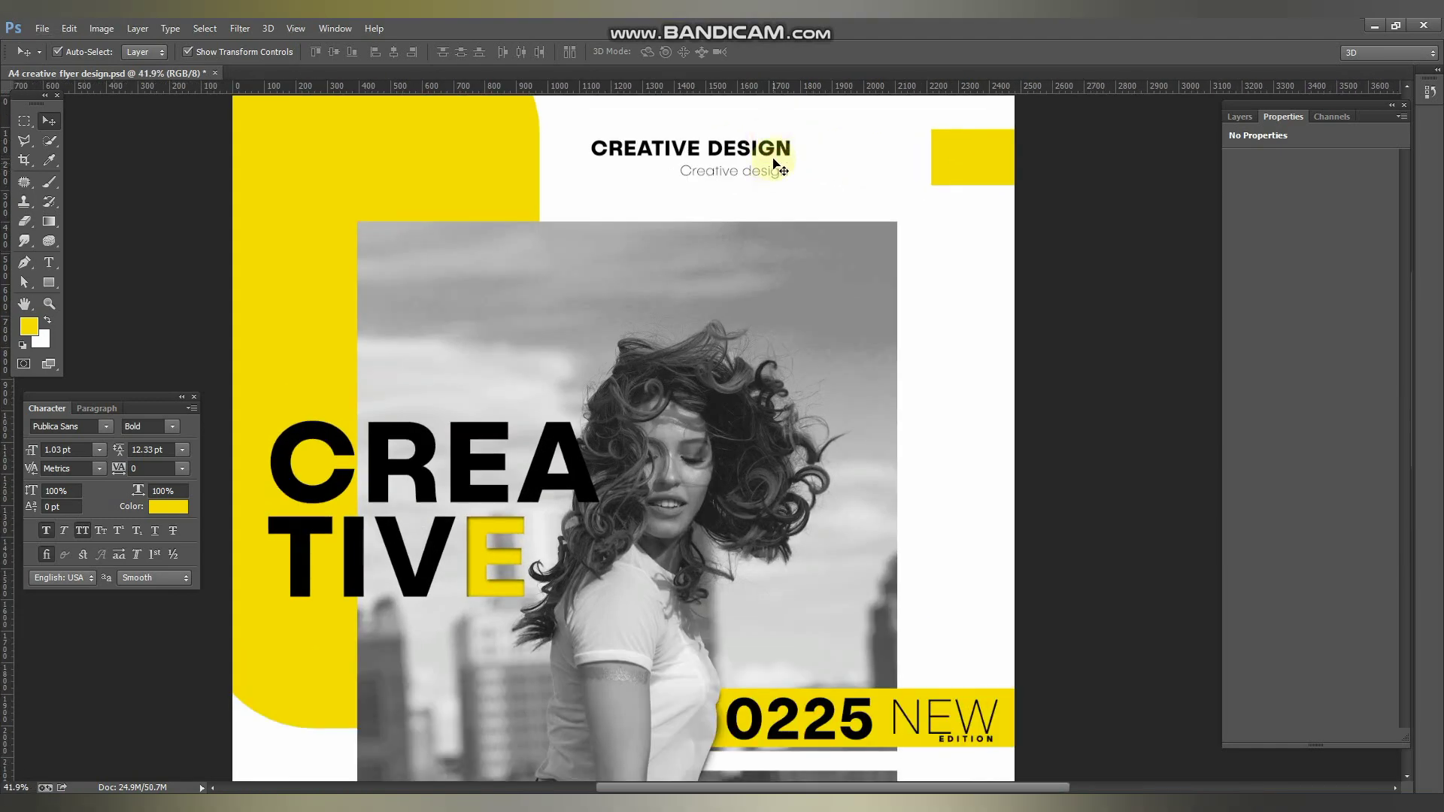
left_click(775, 160)
left_click(782, 178, "shift")
left_click_drag(782, 178, 905, 149)
key("ctrl+alt+z")
key("ctrl+alt+z")
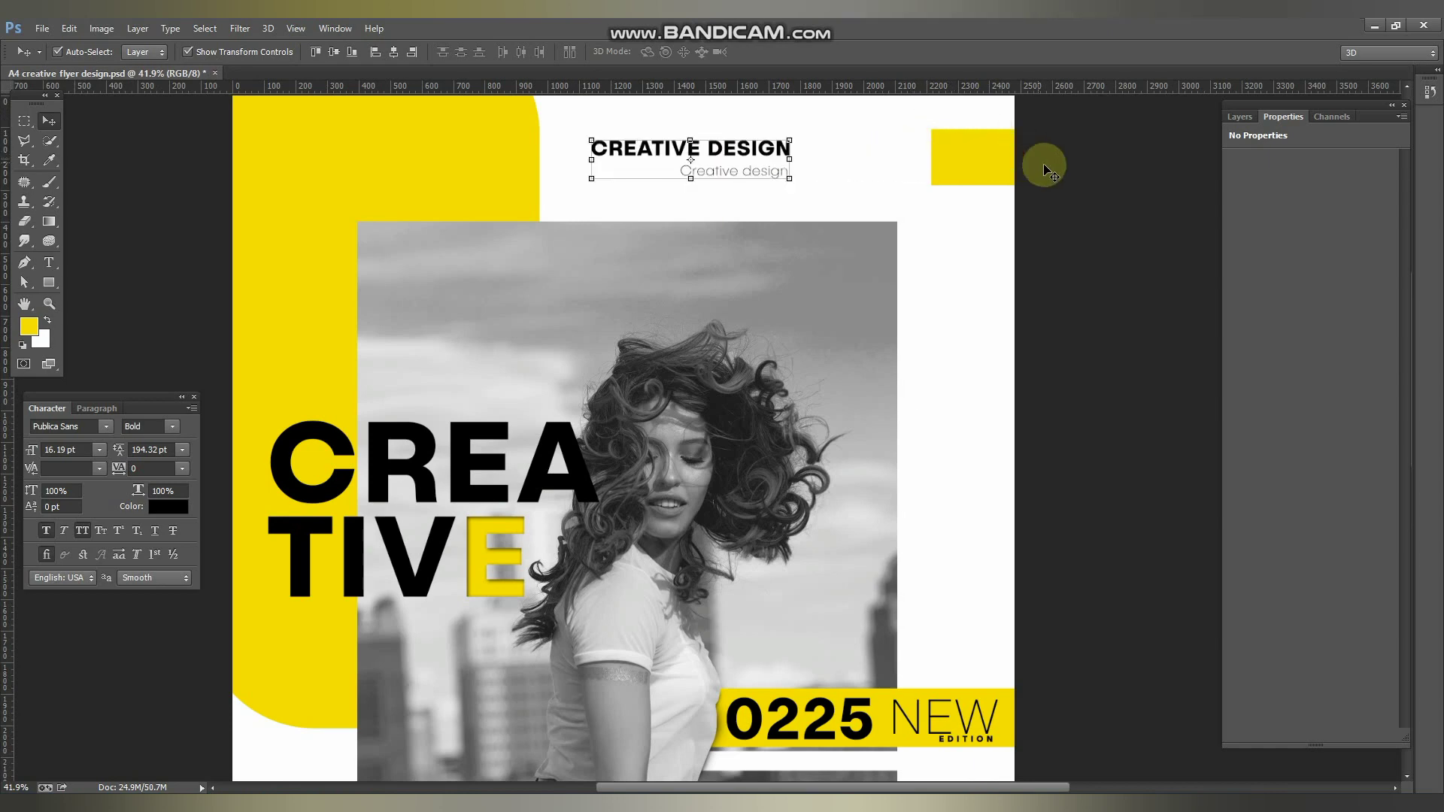
Step: Move both Creative design header lines right until they sit just beside the yellow bar, nudge them slightly up, and save the document
left_click_drag(738, 153, 869, 155)
key("Up")
key("Up")
key("Up")
key("Up")
key("Up")
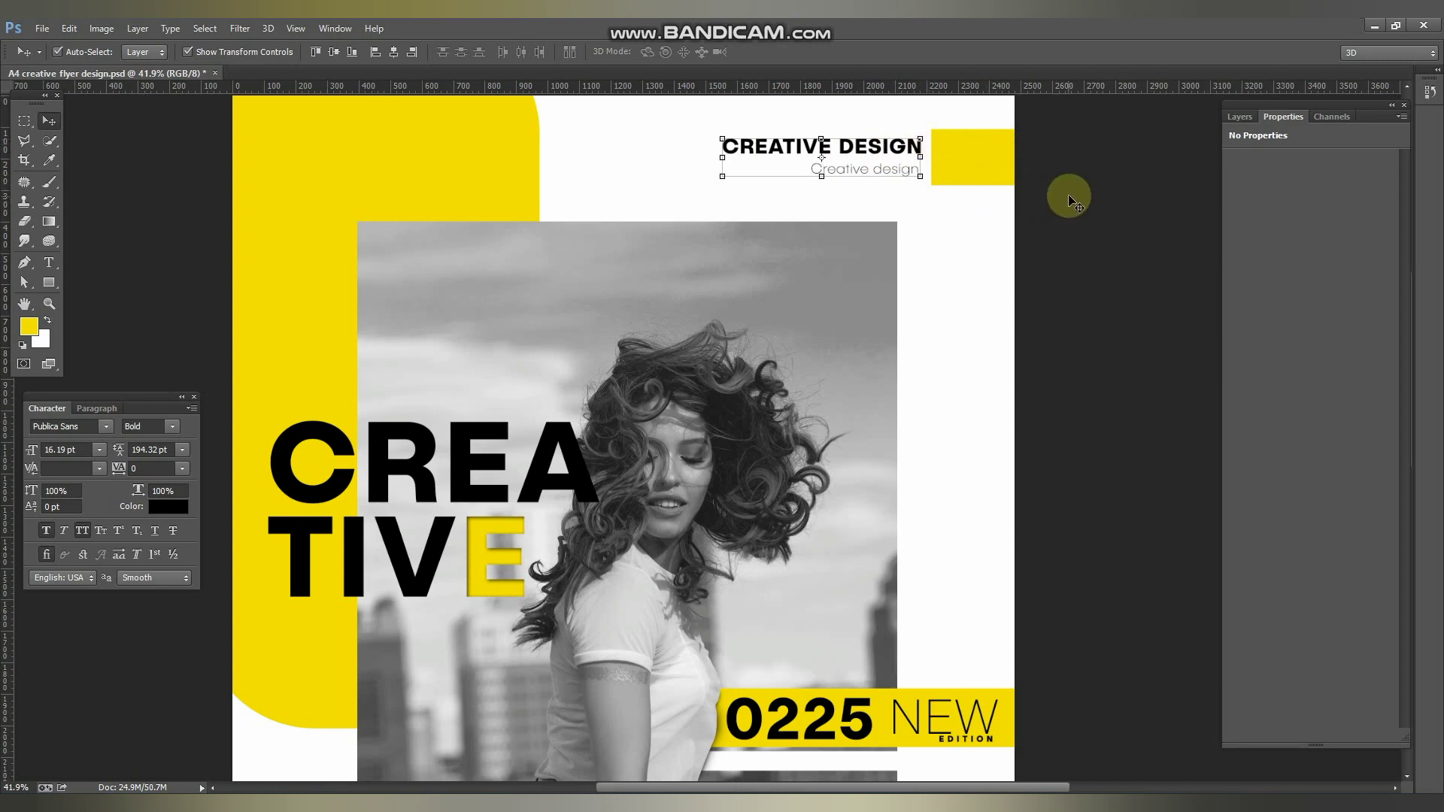
left_click(1070, 195)
key("ctrl+s")
scroll(572, 202, "down", 3)
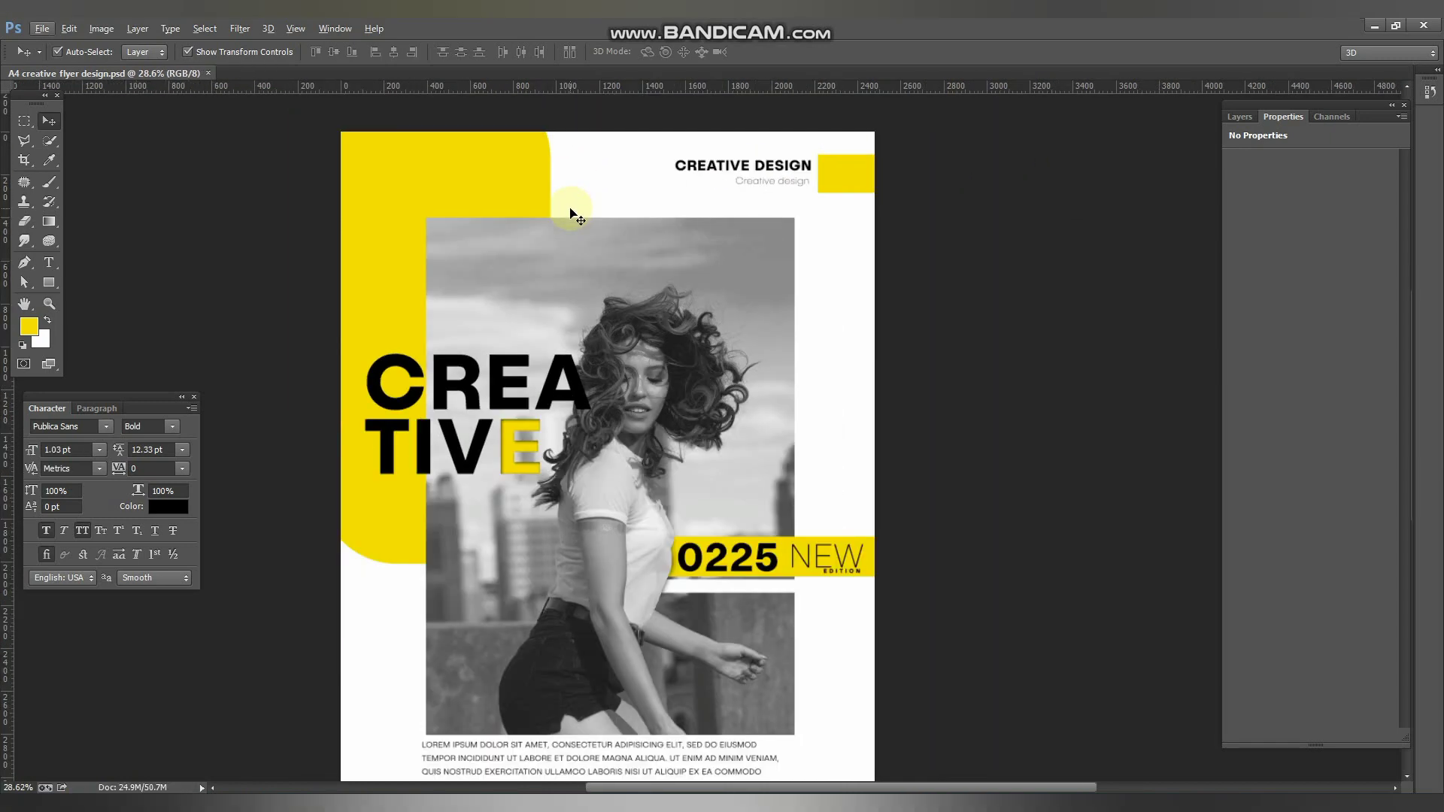